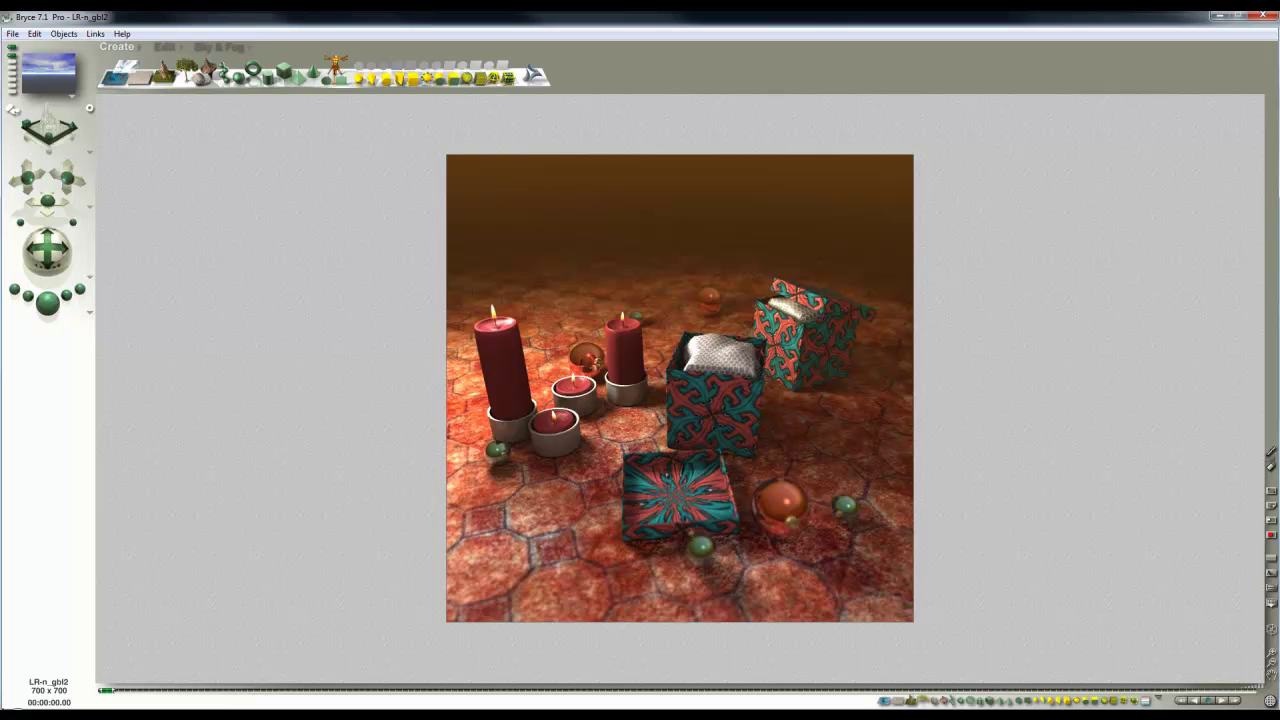
Examine the background photo of the polished table and stove in Windows Photo Viewer, and return to the Bryce scene
left_click(497, 716)
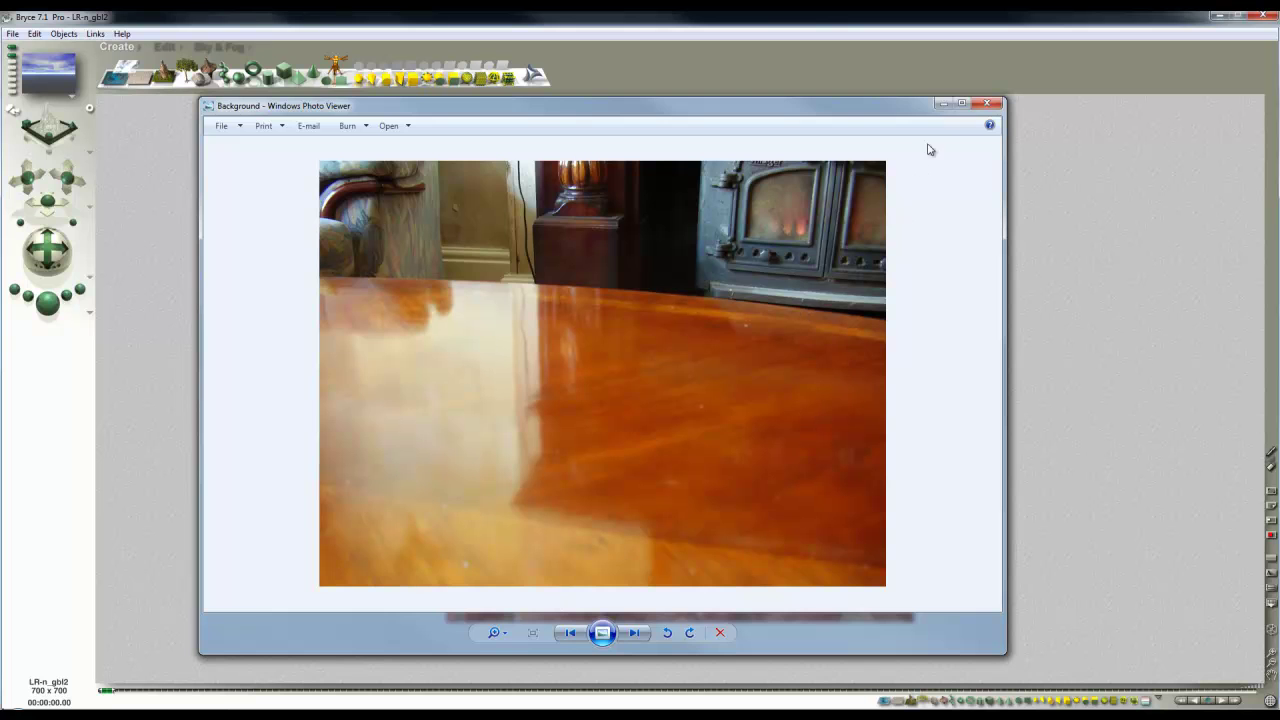
left_click(942, 104)
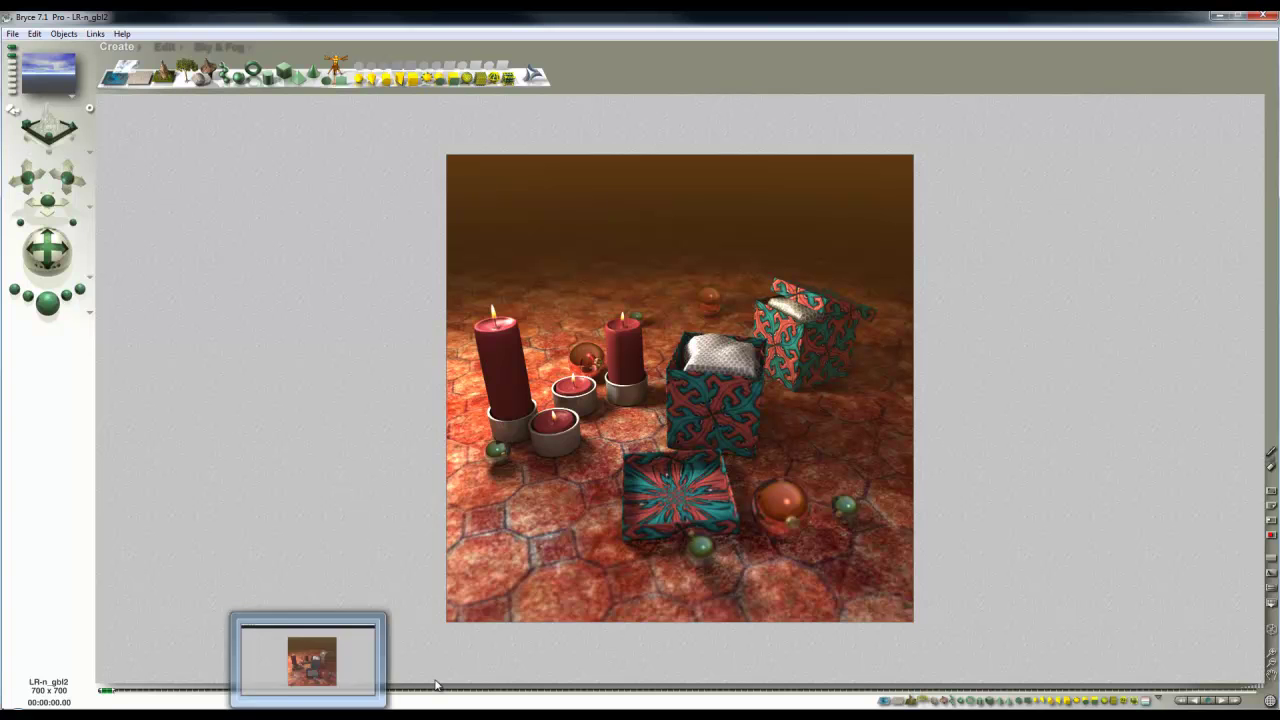
Delete the gift boxes with their neighbouring baubles and the distant baubles, working in the overhead view and keeping only the candle group
key("2")
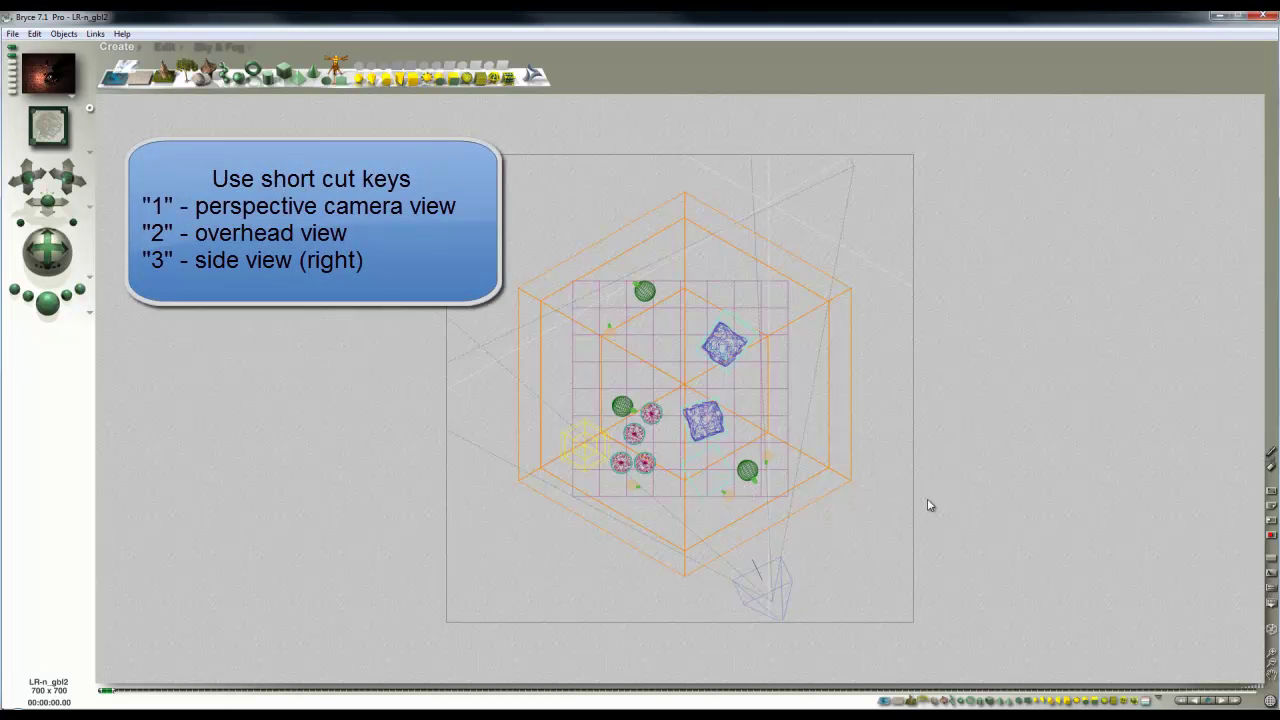
left_click_drag(885, 540, 680, 252)
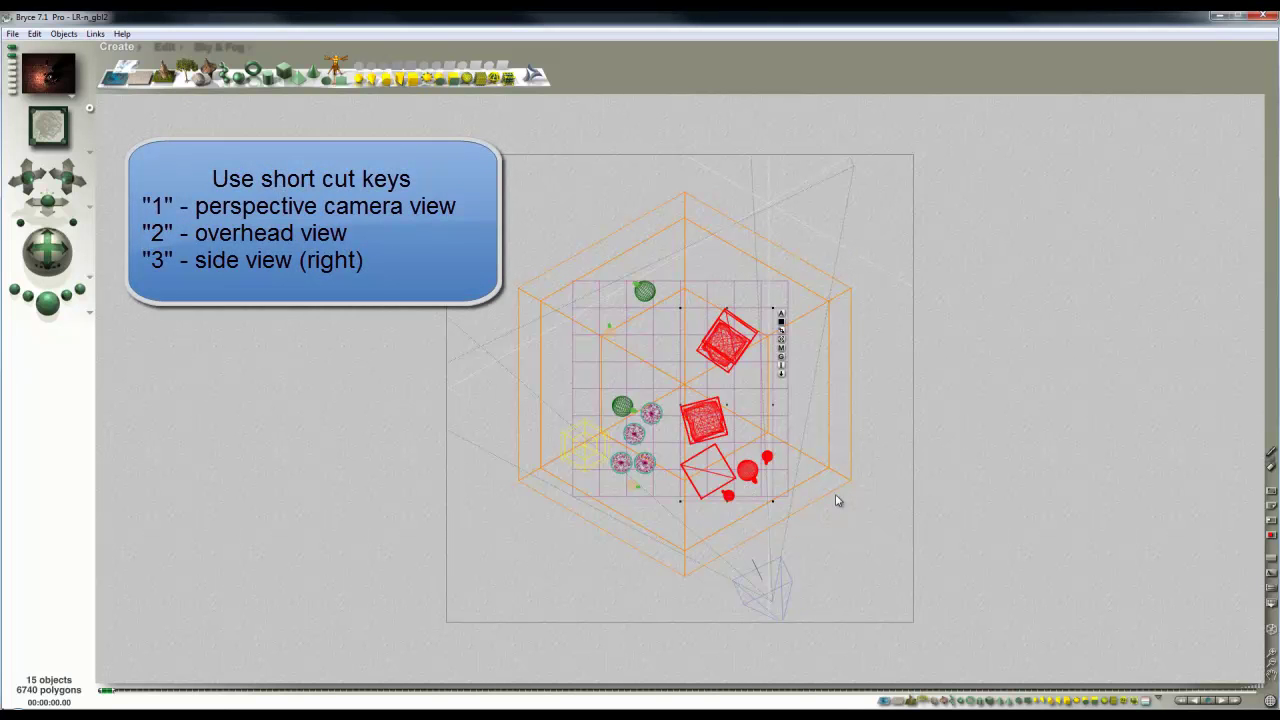
key("Delete")
left_click_drag(886, 326, 488, 294)
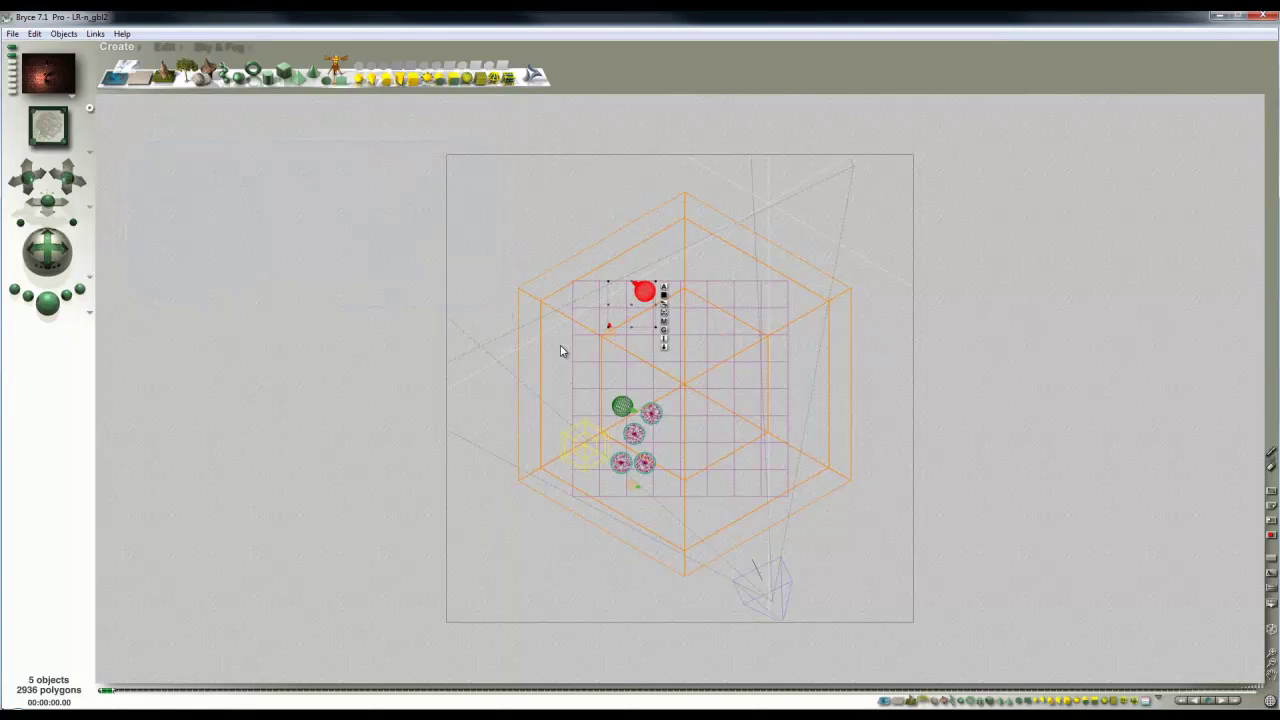
left_click_drag(878, 342, 568, 264)
key("Delete")
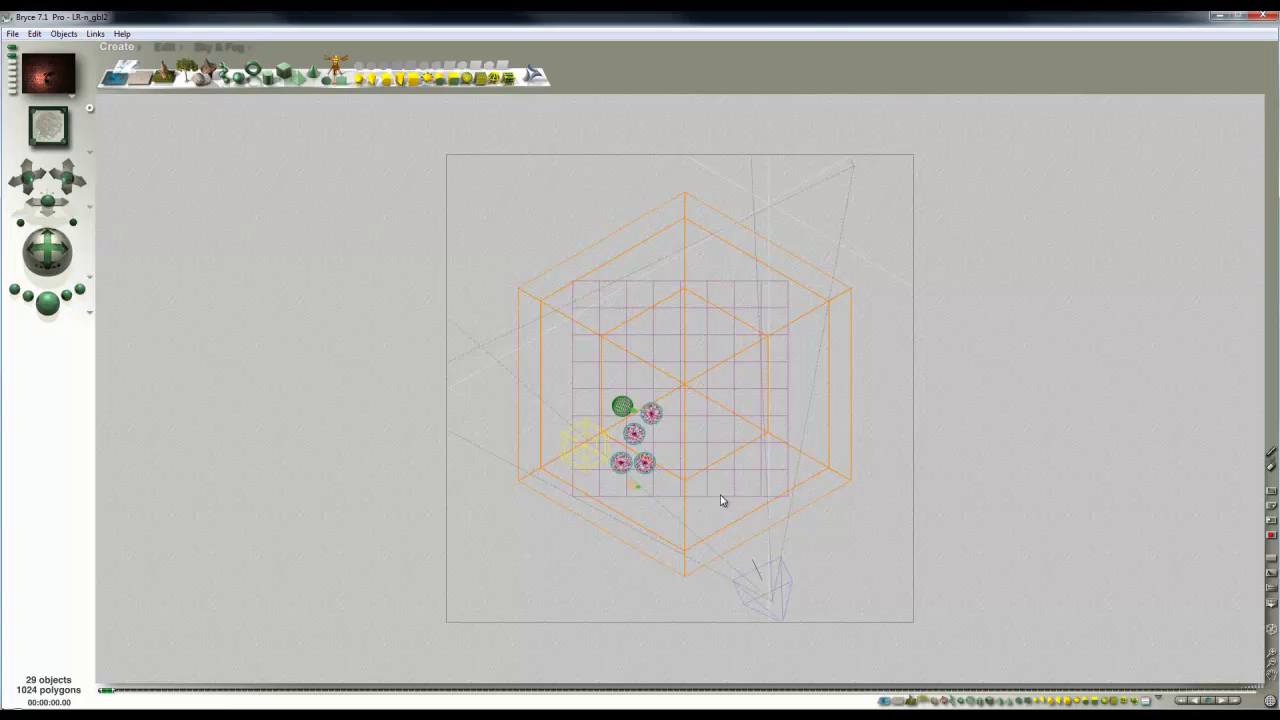
Reframe the perspective camera so the candle group sits nearer the centre, and compare the framing with the background photo
key("1")
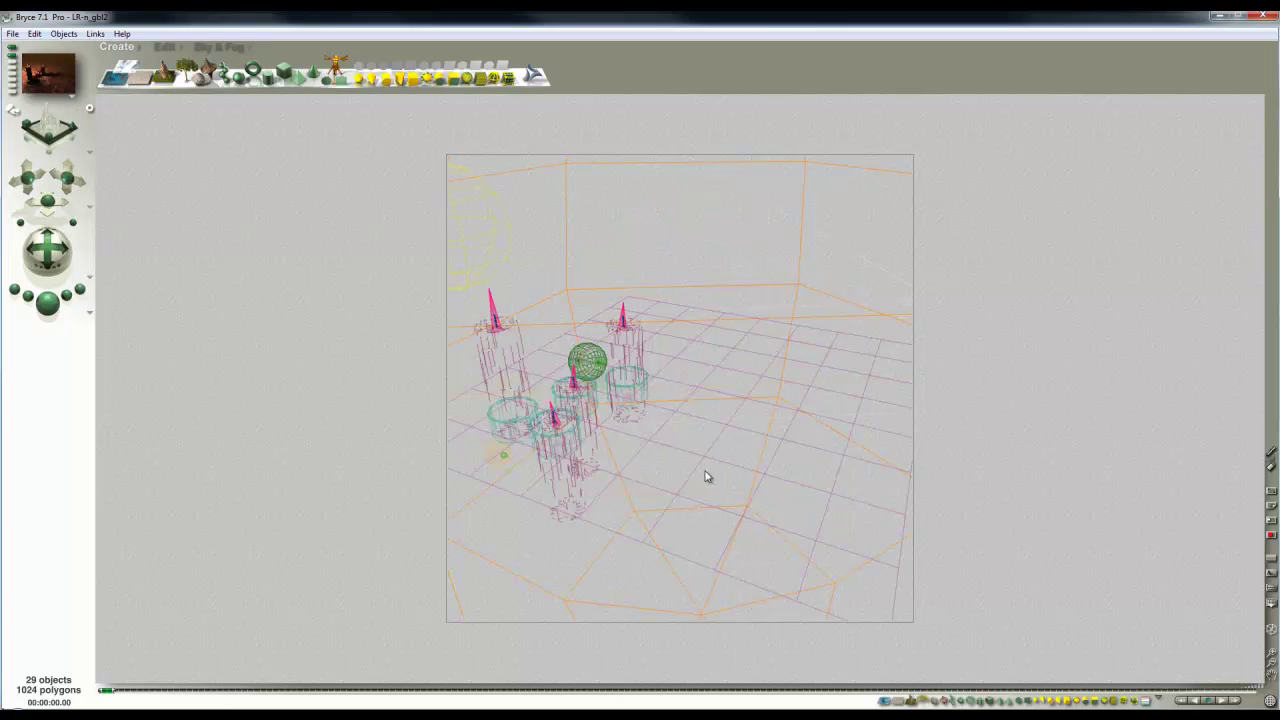
left_click_drag(66, 254, 66, 254)
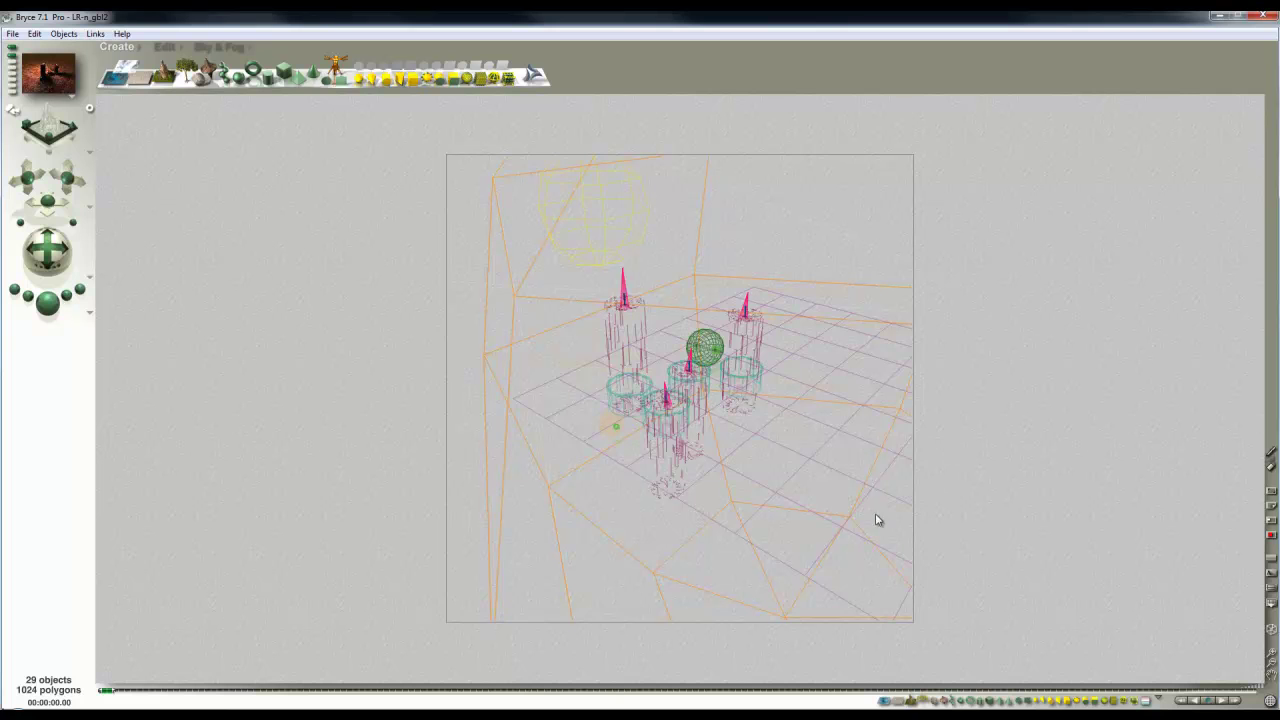
left_click(521, 657)
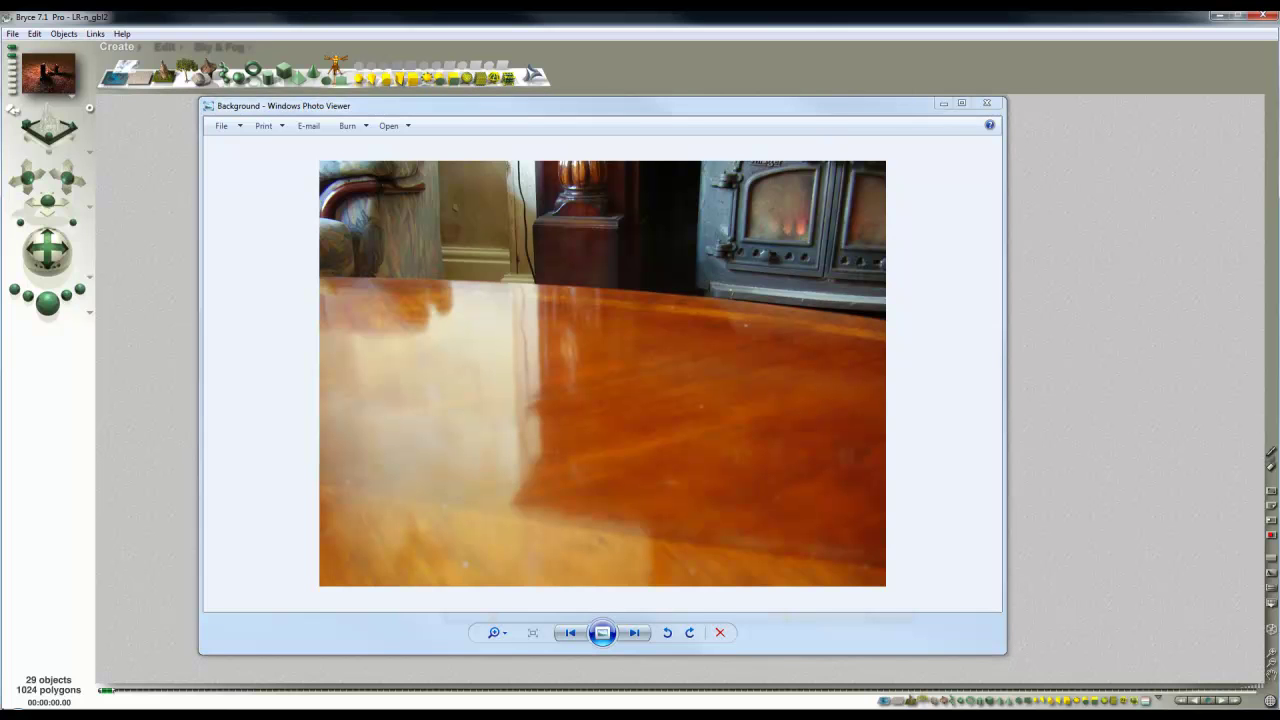
left_click(986, 103)
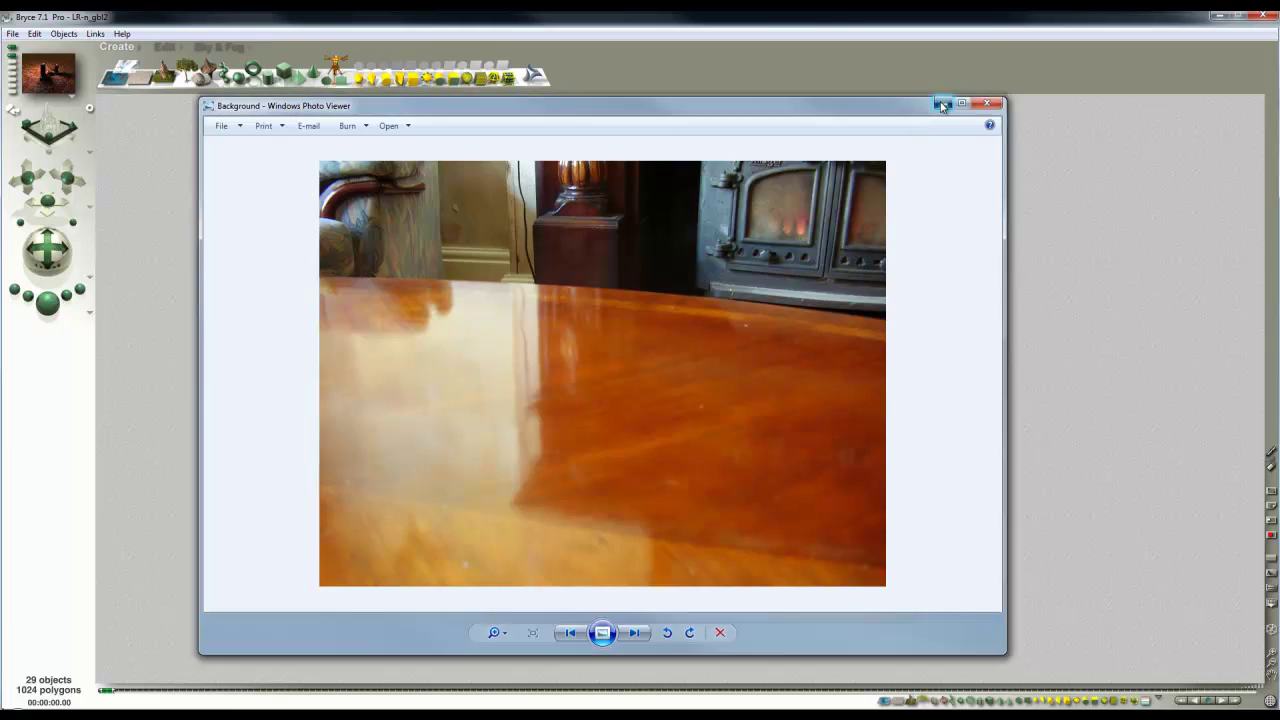
Set the document resolution to 850 x 638 with Constrain Proportions turned off
left_click(12, 35)
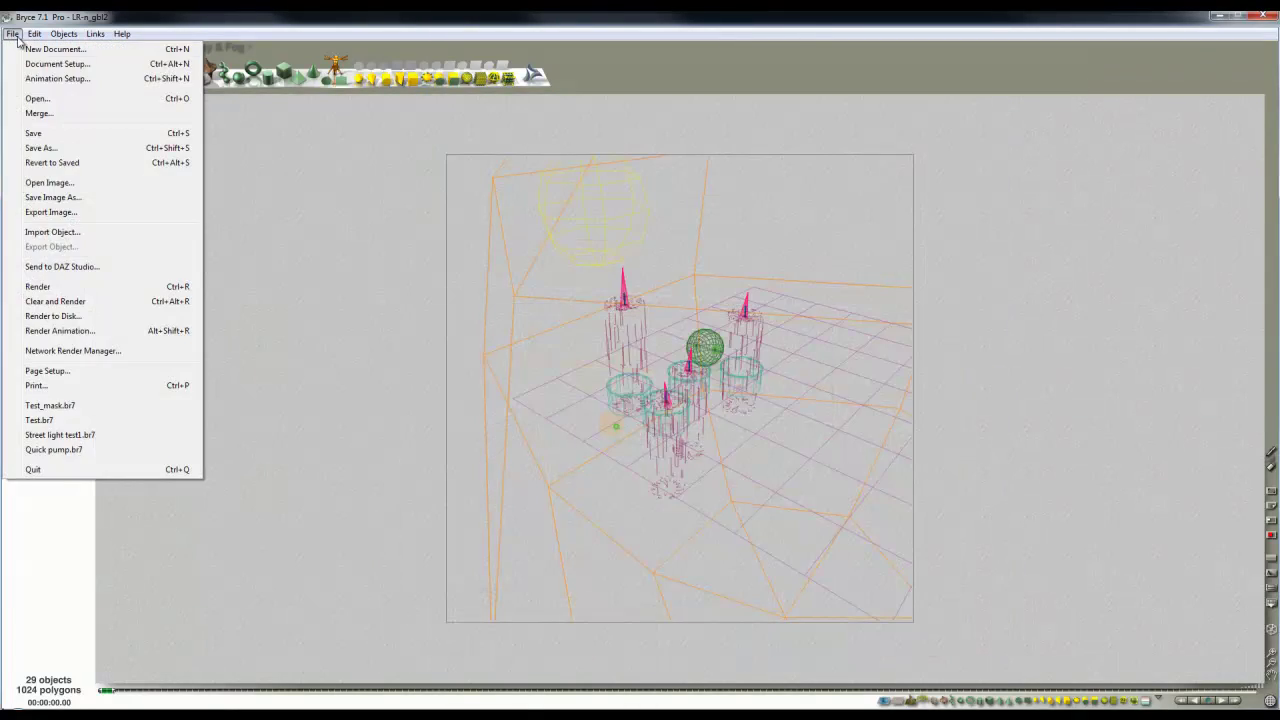
left_click(52, 64)
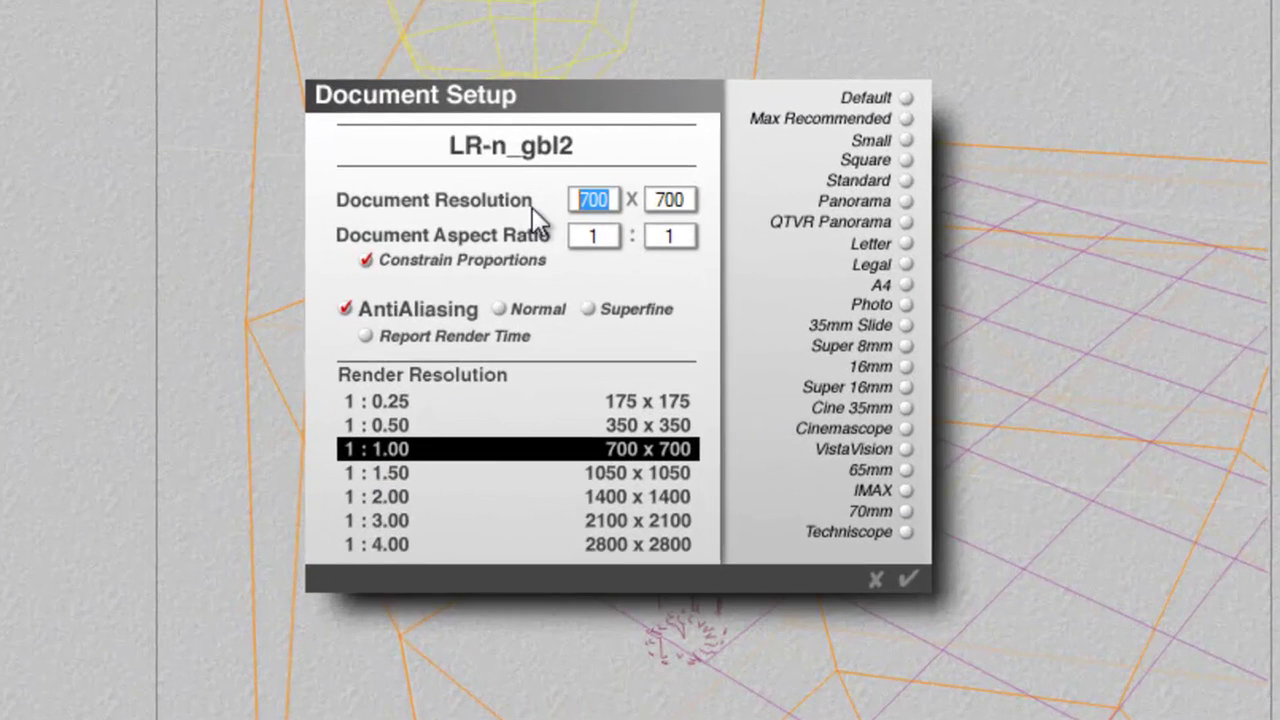
left_click(372, 262)
type("850")
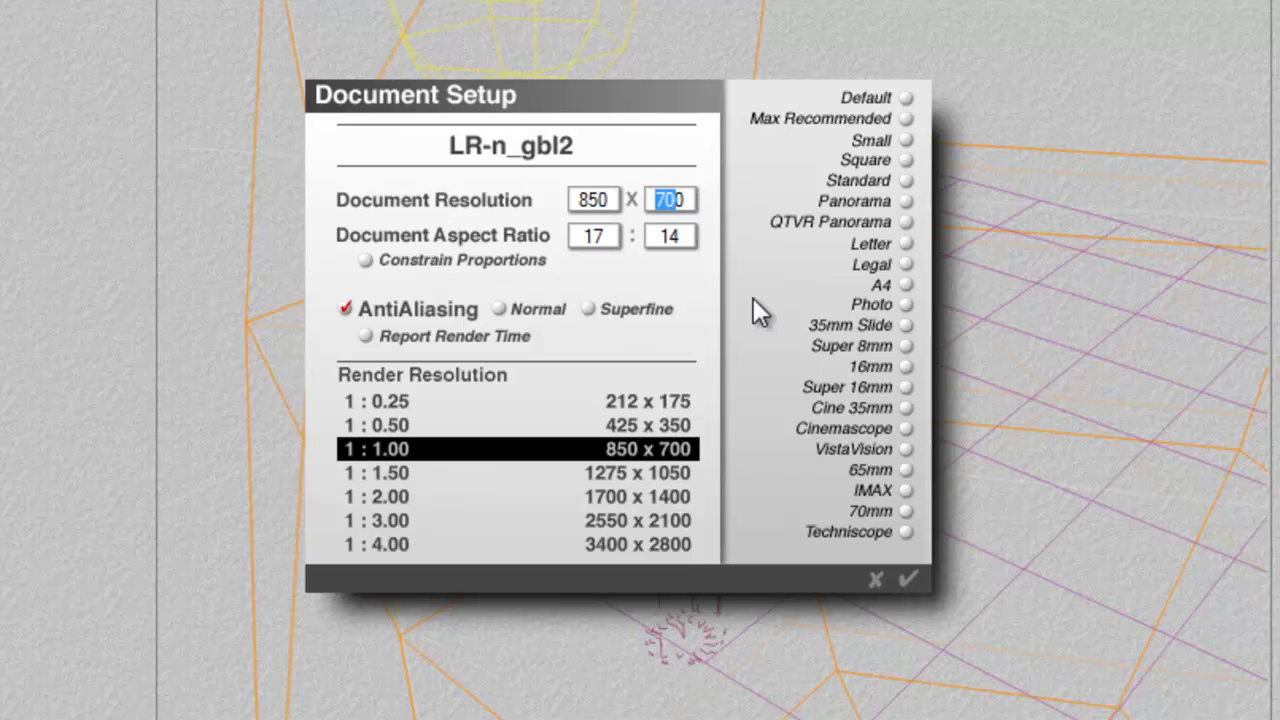
type("638")
left_click(693, 199)
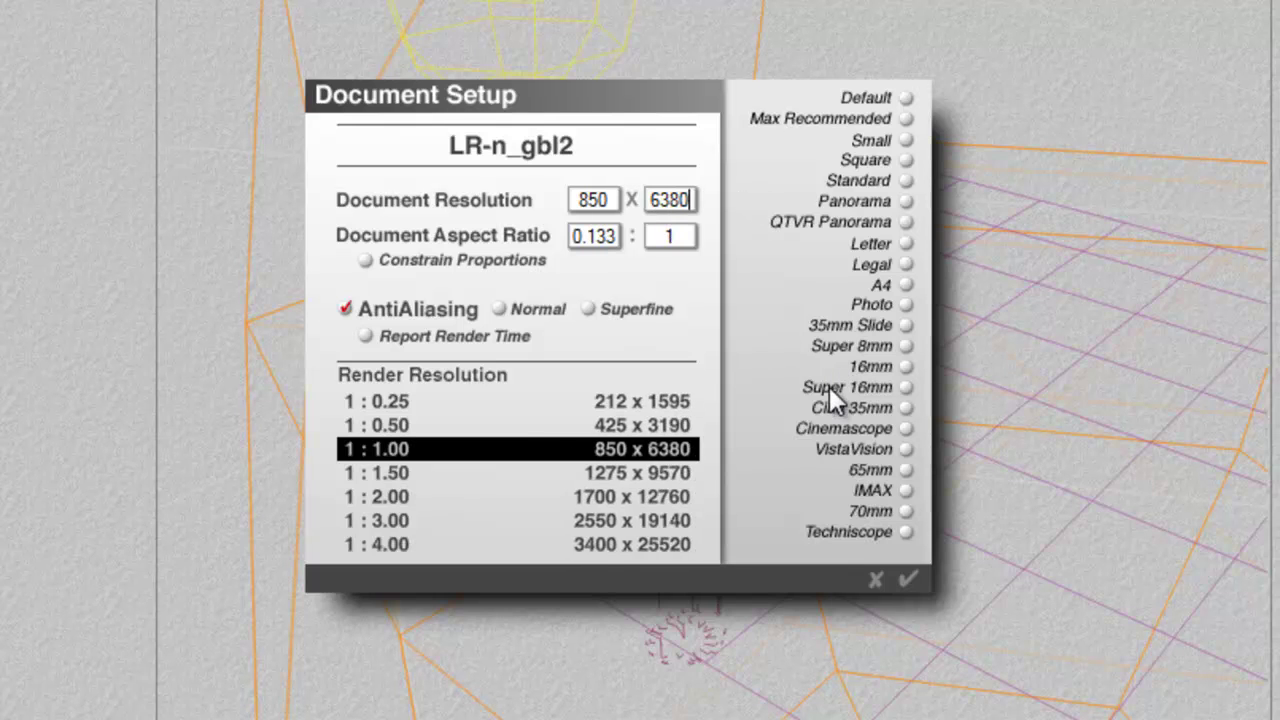
key("BackSpace")
left_click(905, 579)
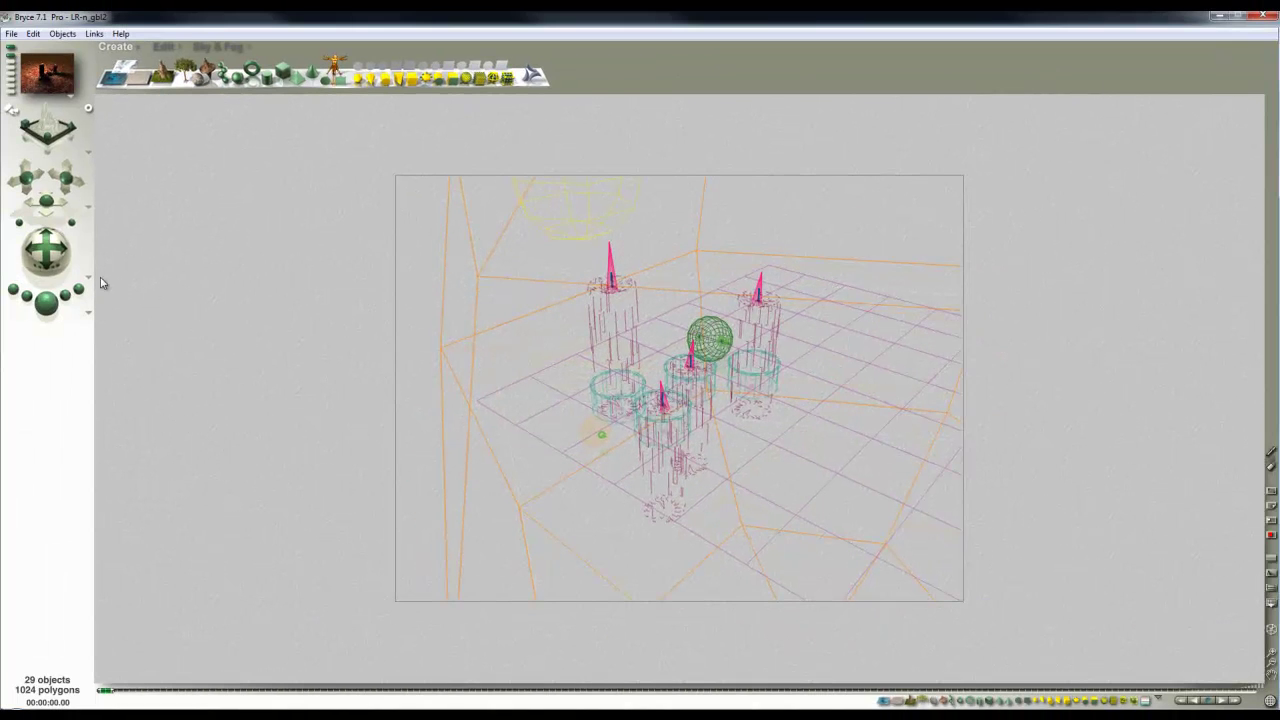
Fine-tune the camera framing on the candles and render the scene in Premium quality at 4 rays per pixel
left_click_drag(72, 222, 48, 254)
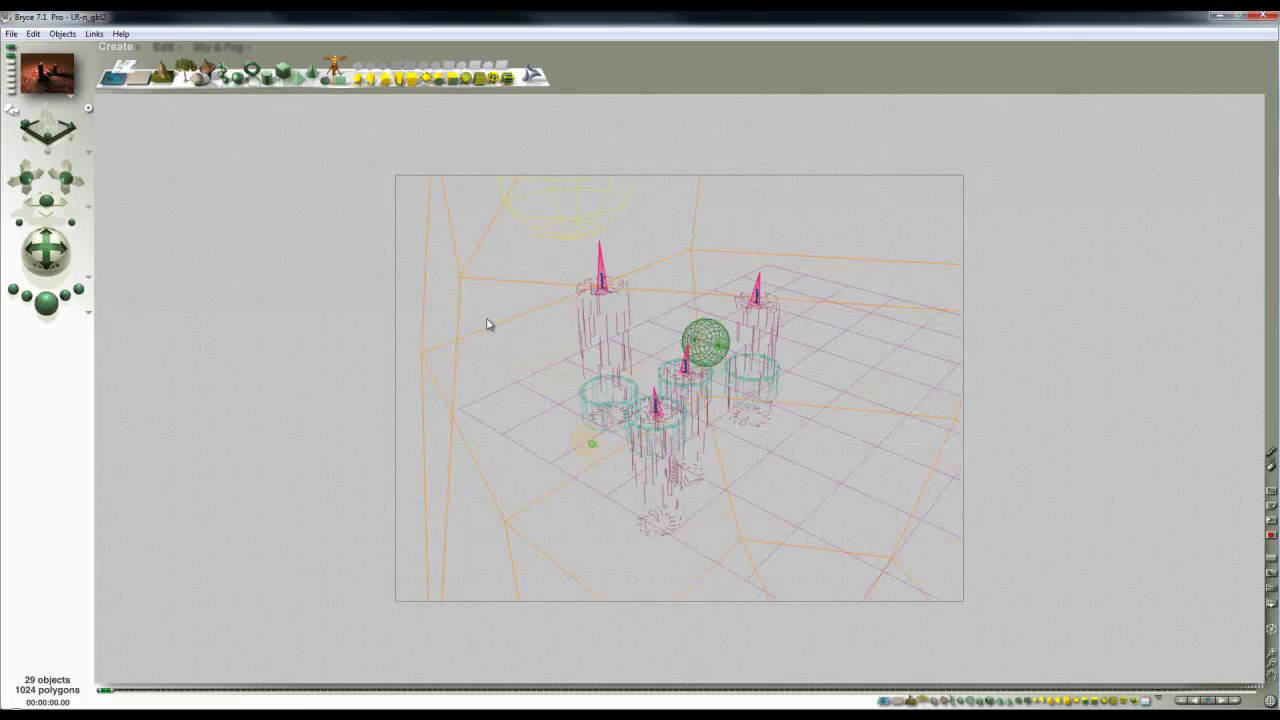
left_click(89, 313)
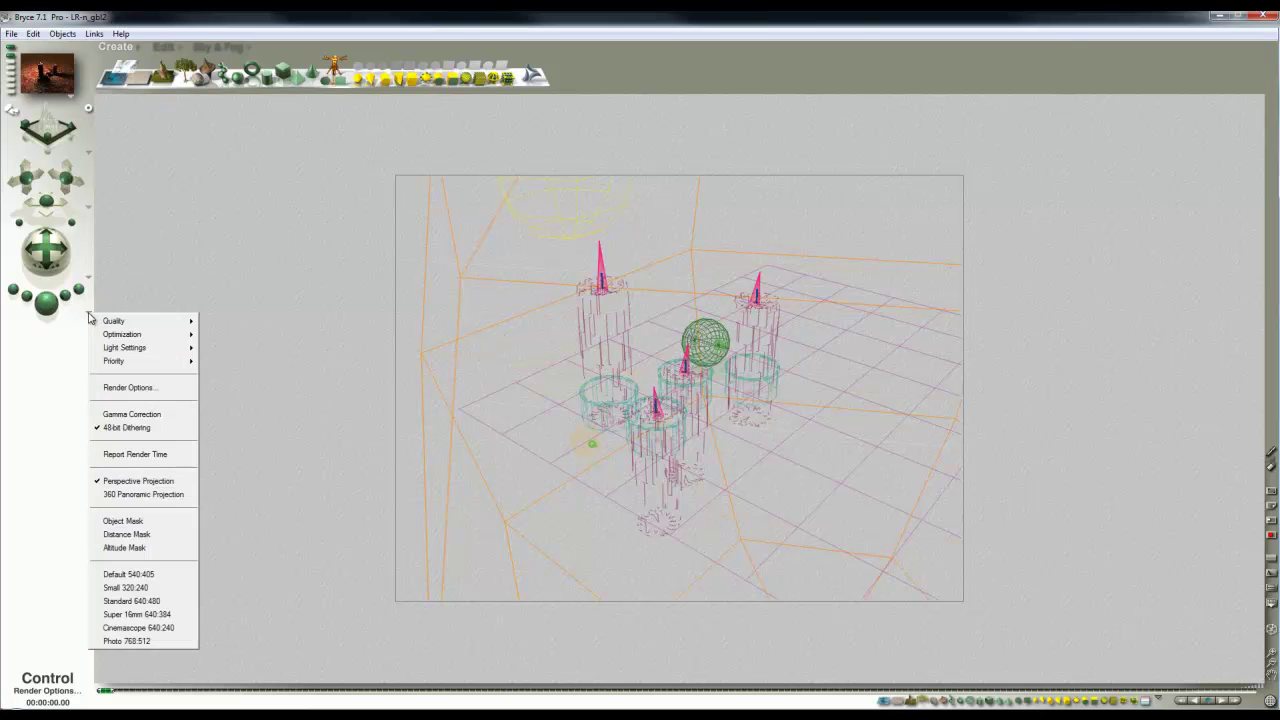
left_click(135, 388)
left_click(284, 322)
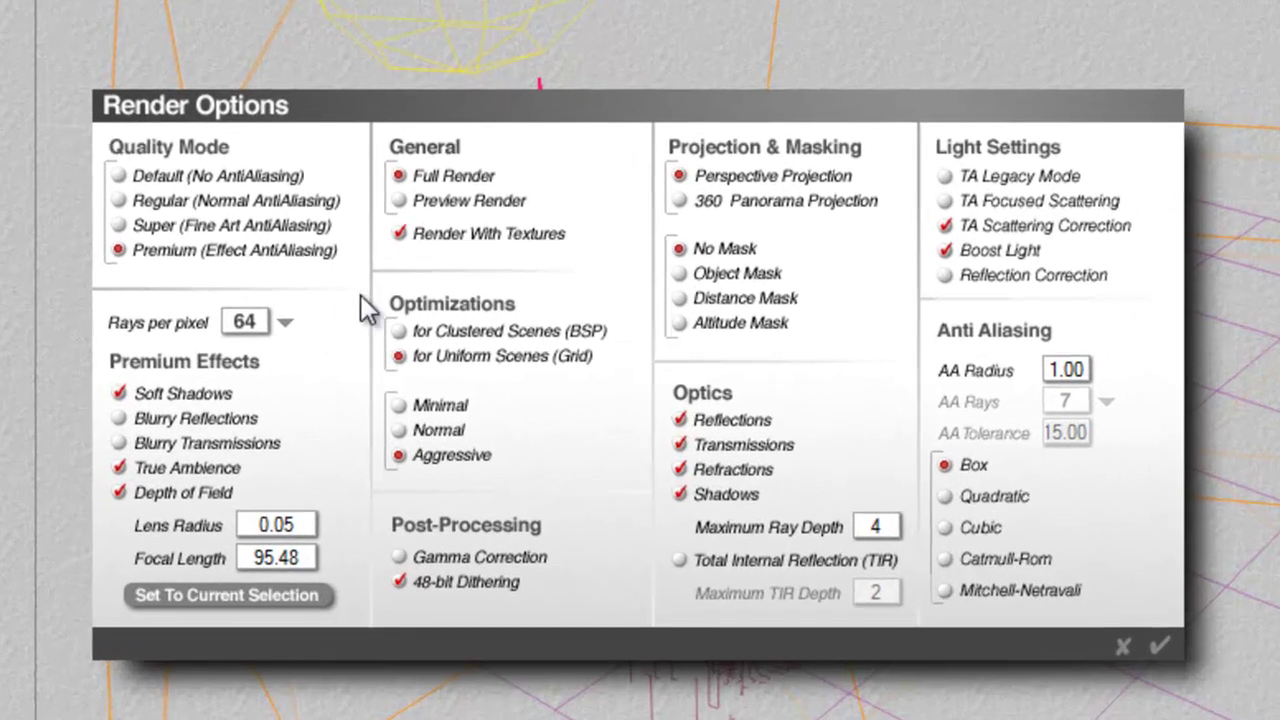
left_click(326, 350)
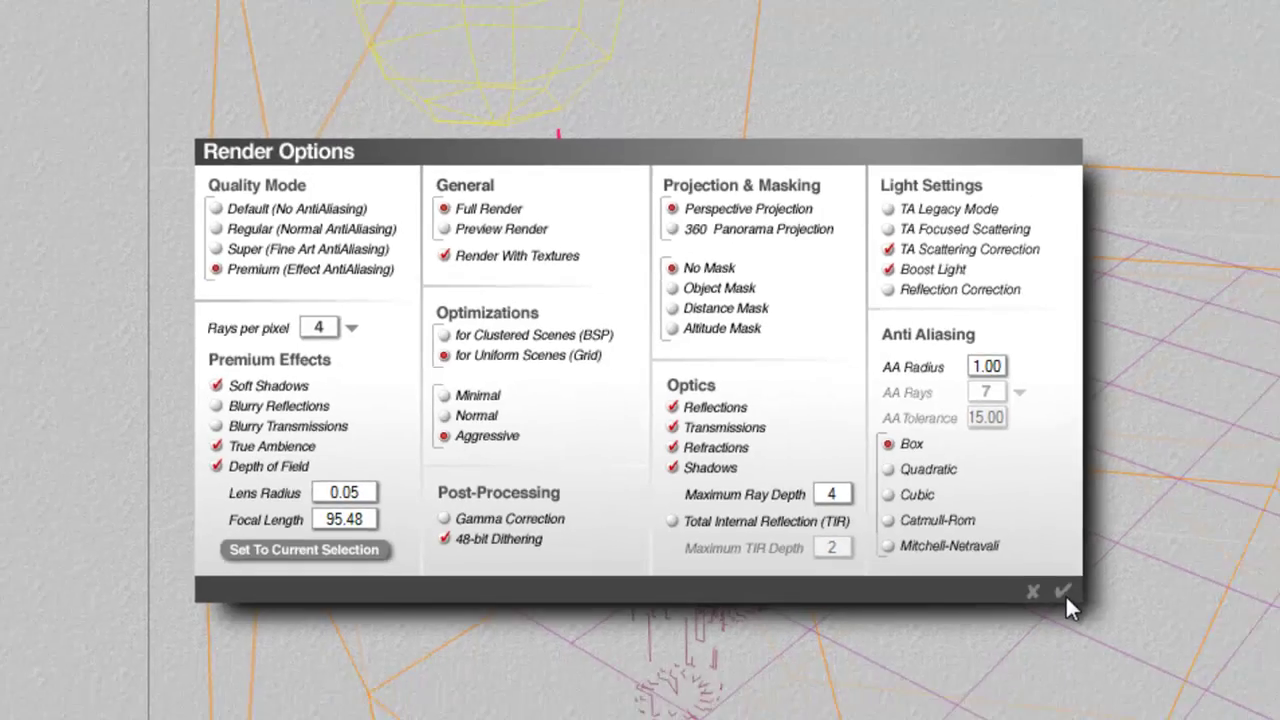
left_click(1160, 648)
key("ctrl+r")
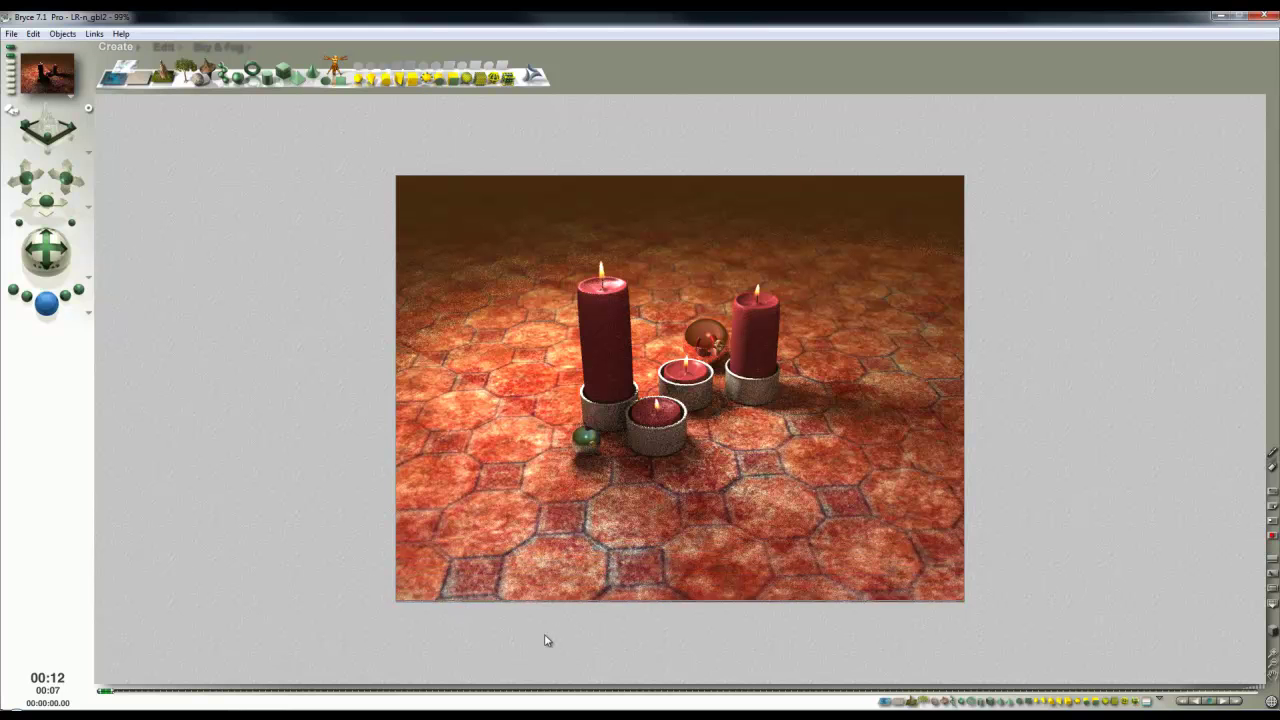
Save the rendered candle scene as a new Bryce 7 file named Tm1
left_click(11, 33)
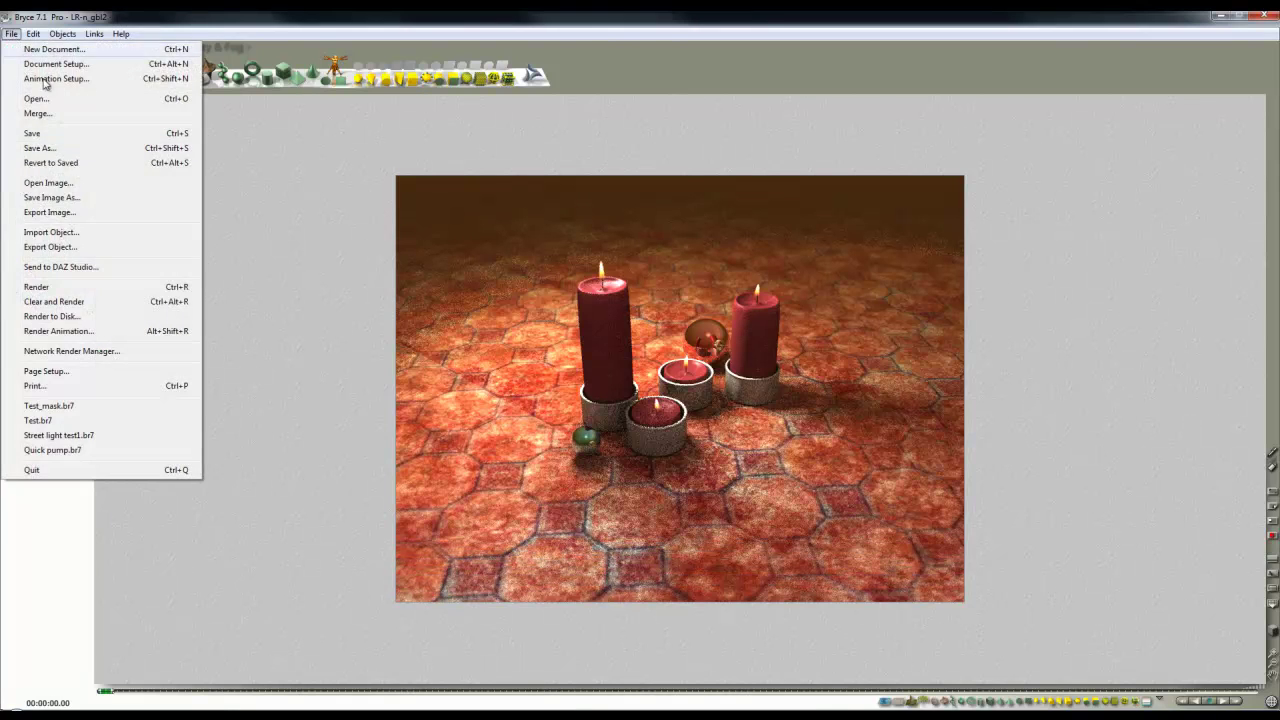
left_click(65, 150)
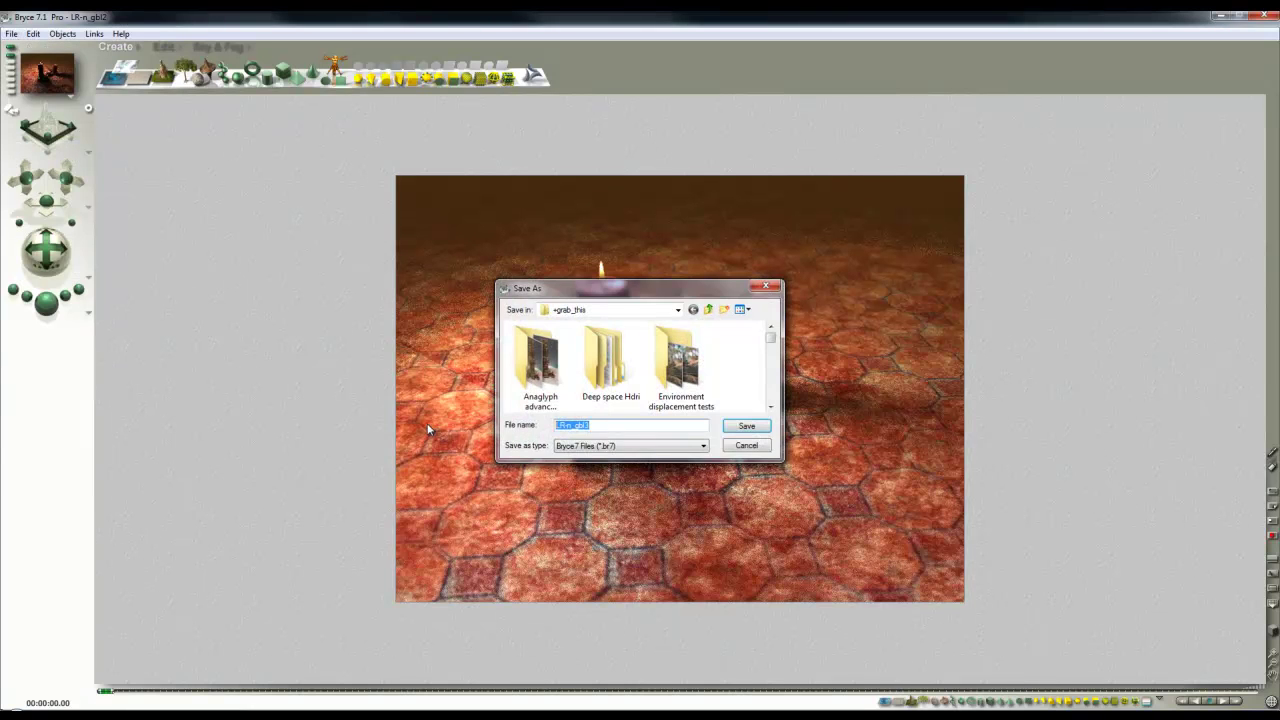
type("tst")
key("Return")
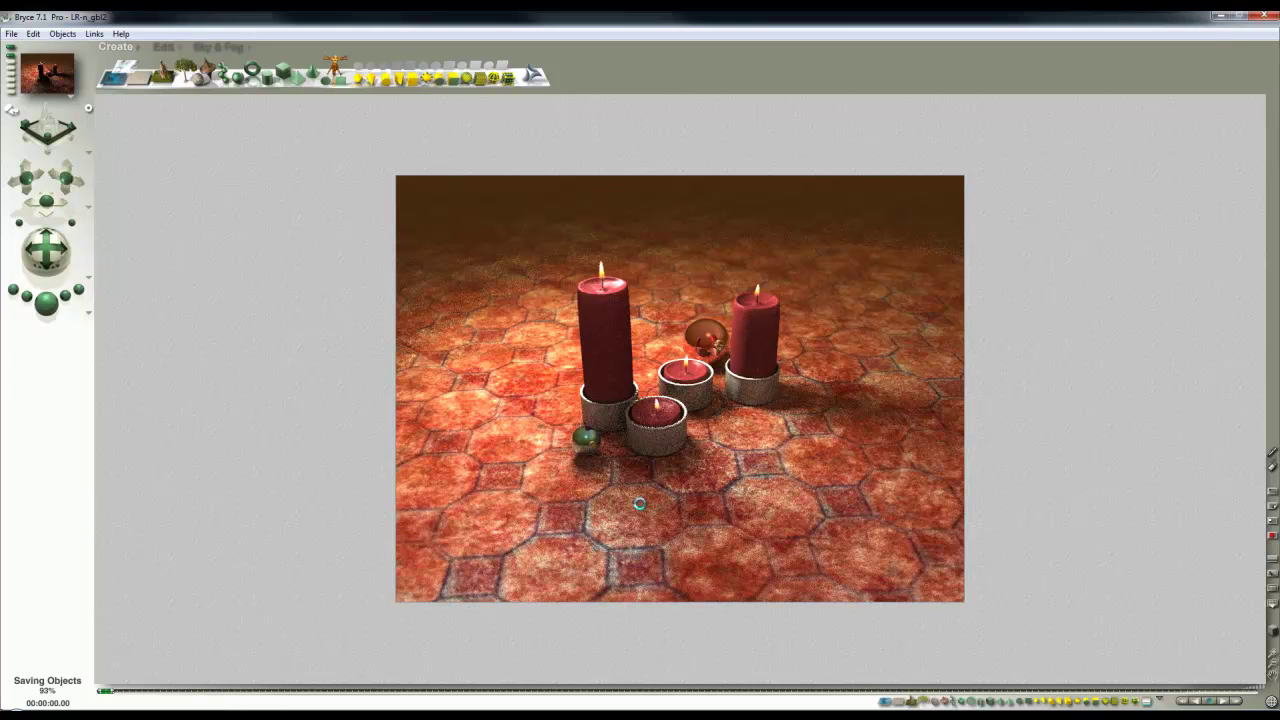
Review the masking choices in the render options and switch rendering to Object Mask
left_click(88, 313)
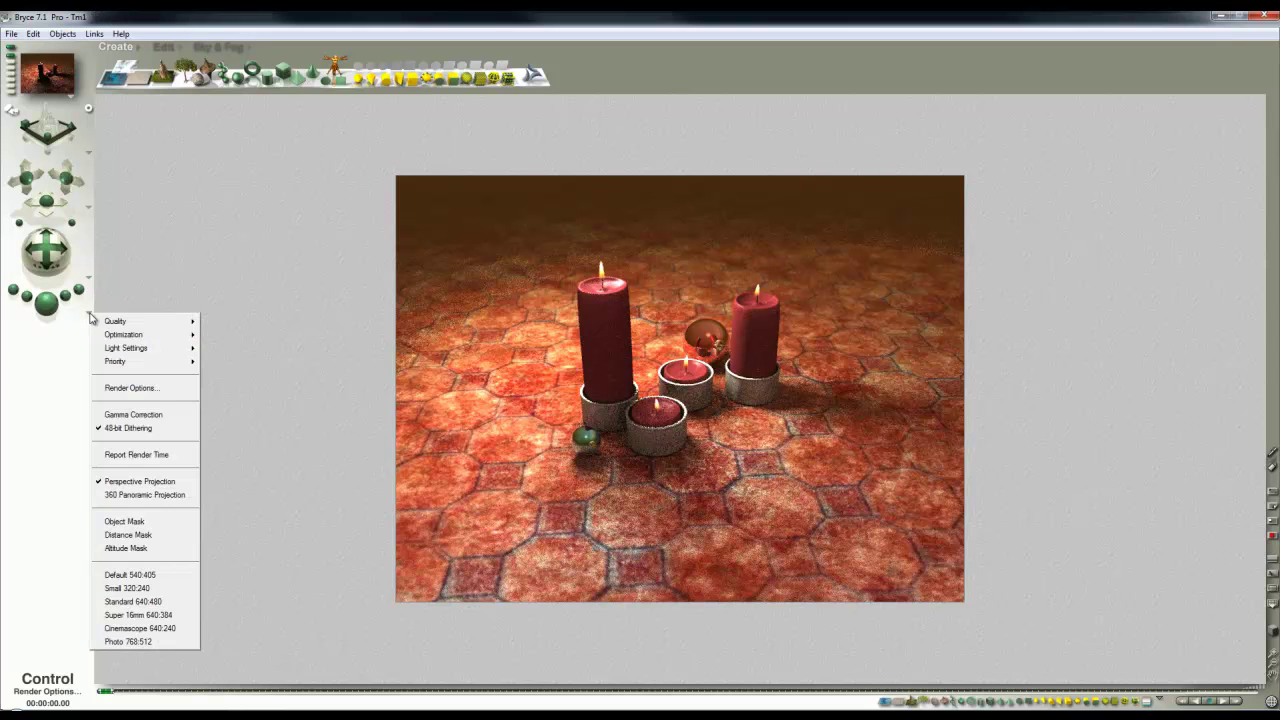
left_click(124, 391)
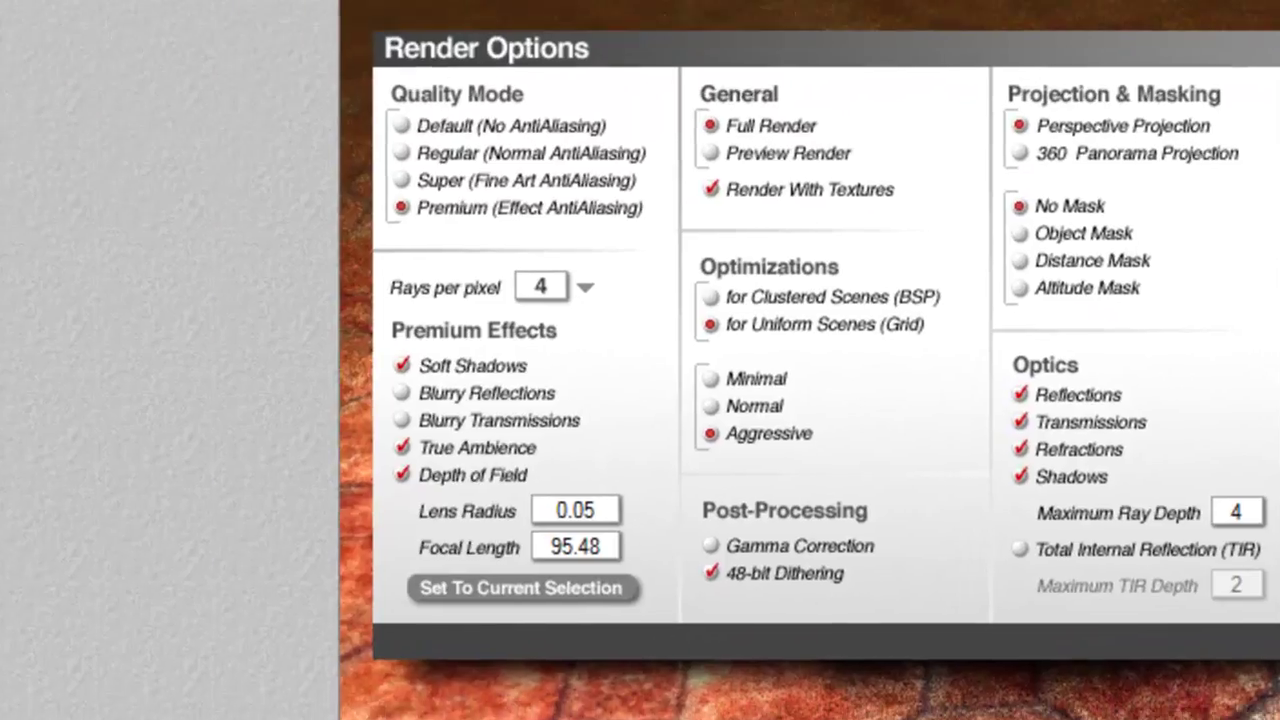
left_click(1160, 681)
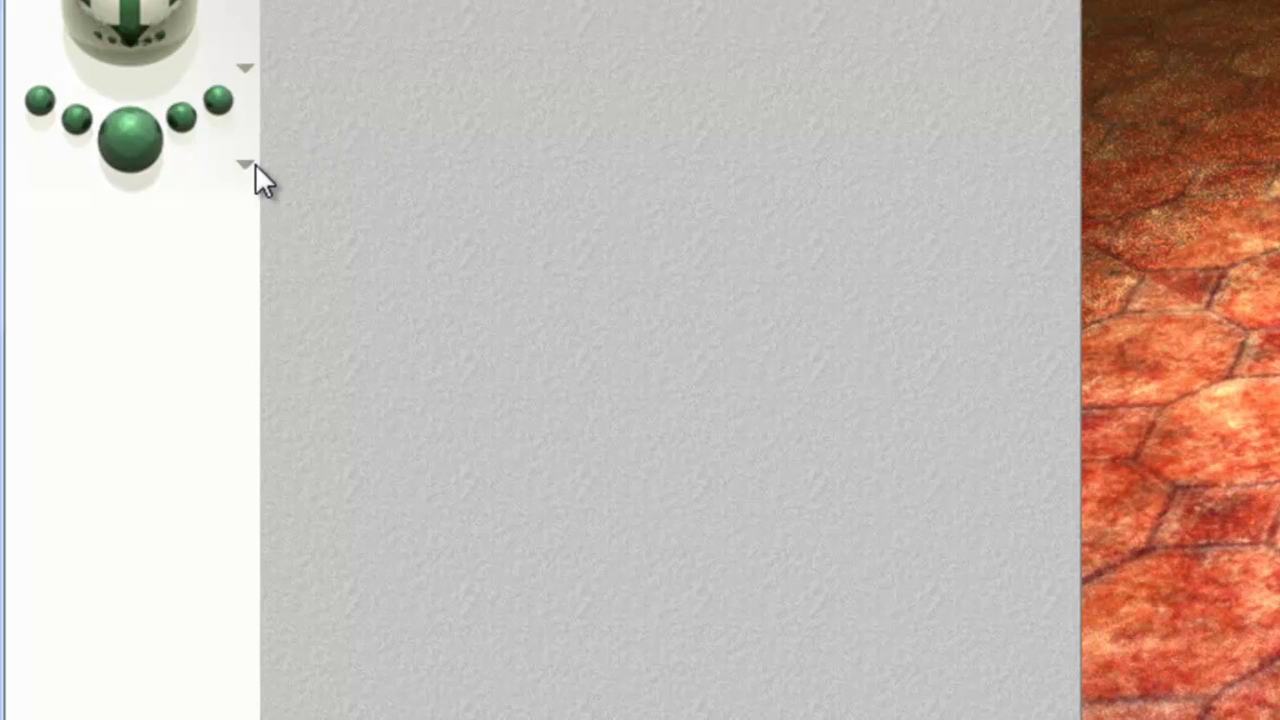
left_click(250, 166)
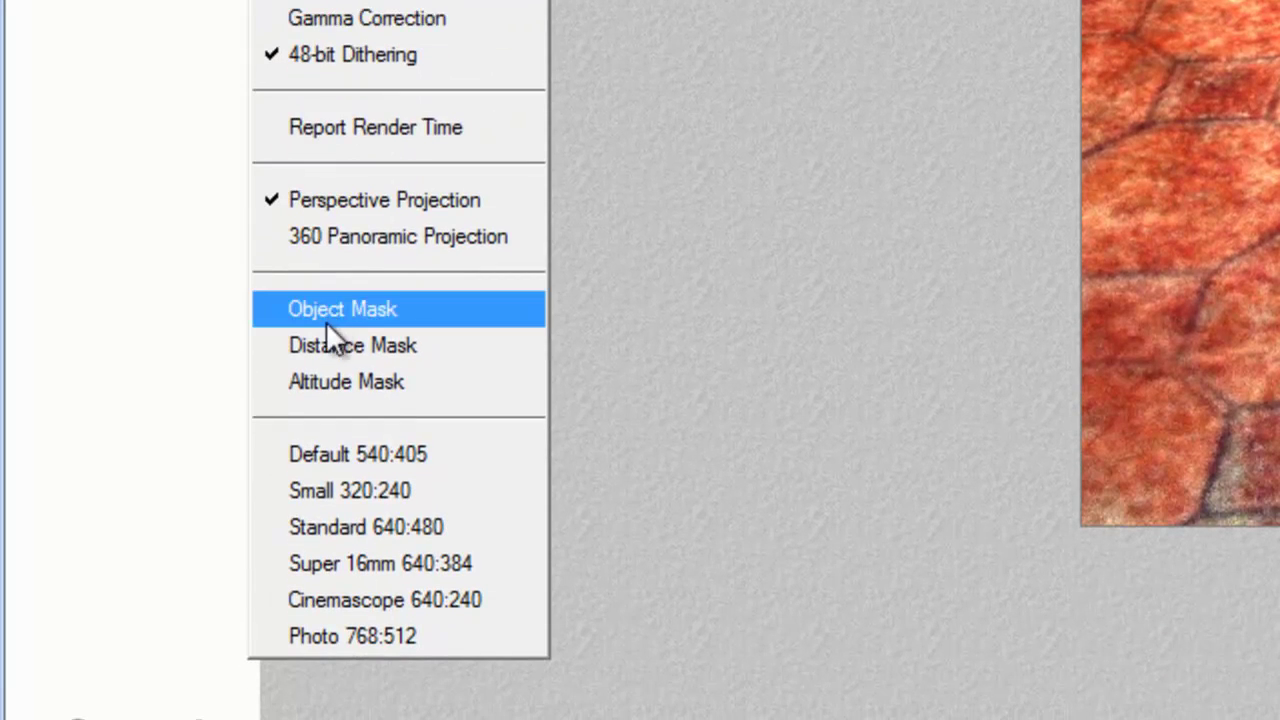
left_click(345, 305)
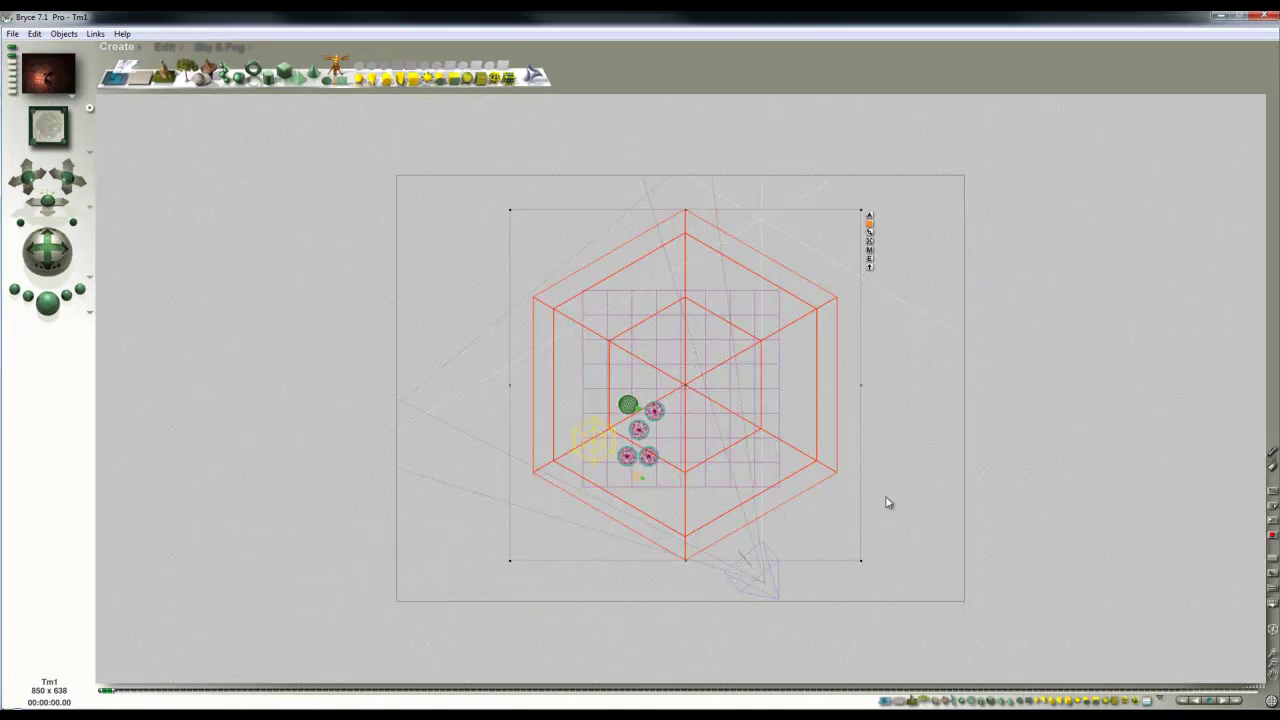
Select all the candles and remaining baubles in the overhead view and render their object mask from the perspective camera
left_click_drag(594, 582, 680, 393)
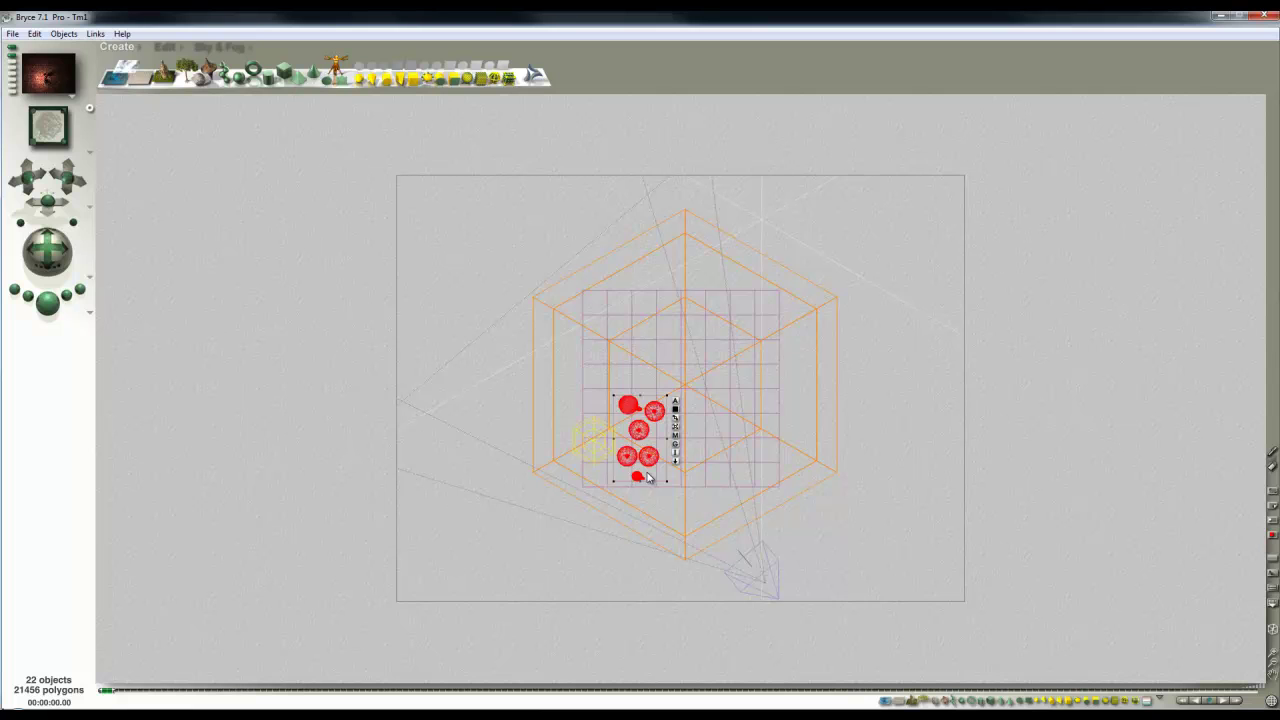
key("1")
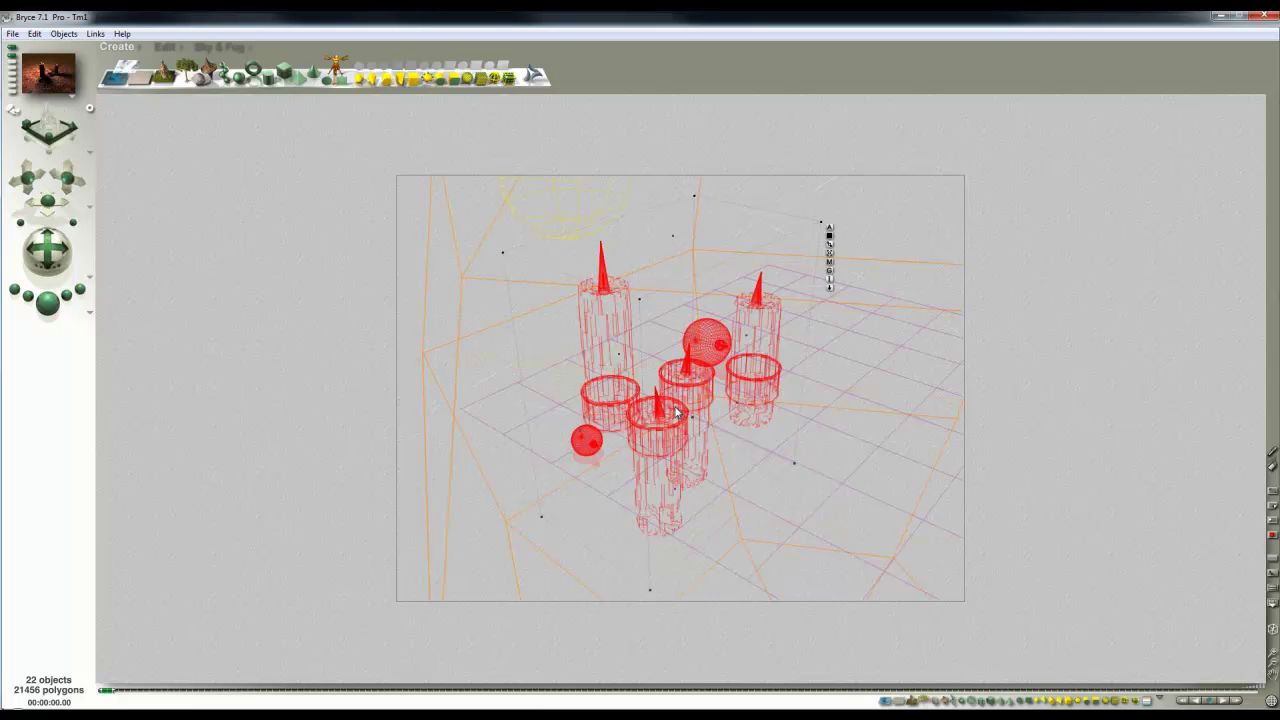
key("ctrl+r")
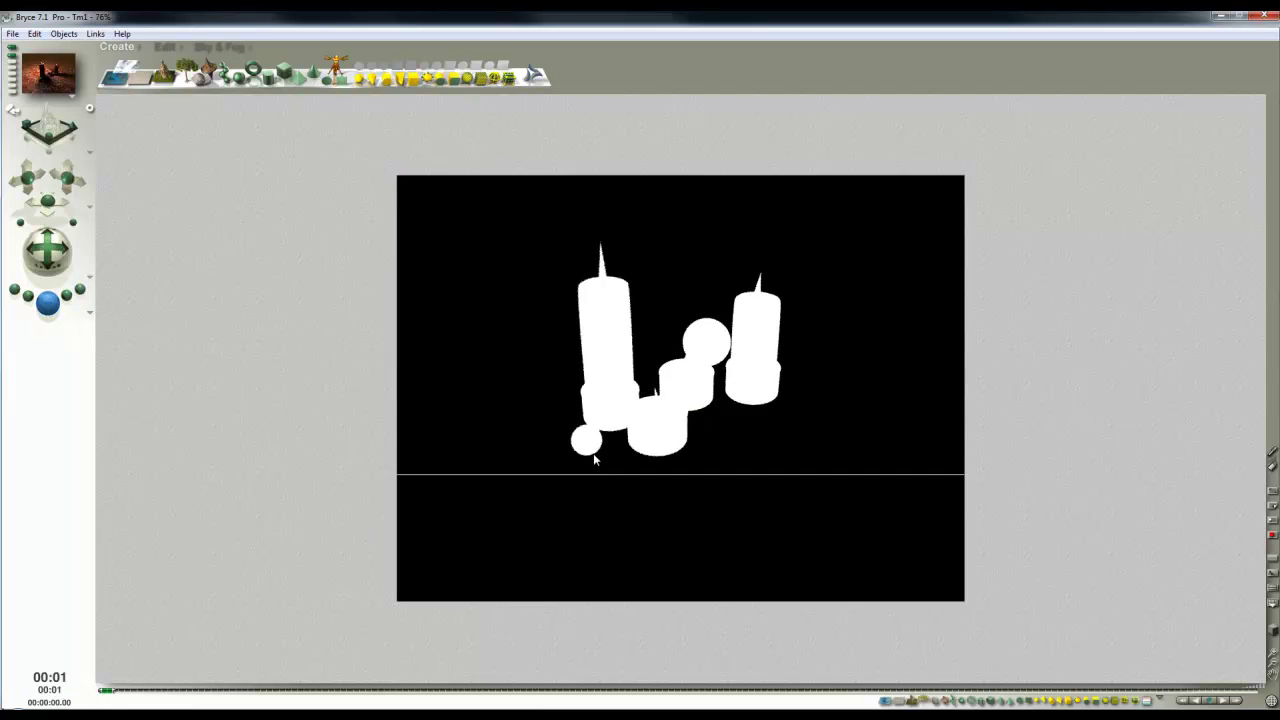
left_click(600, 447)
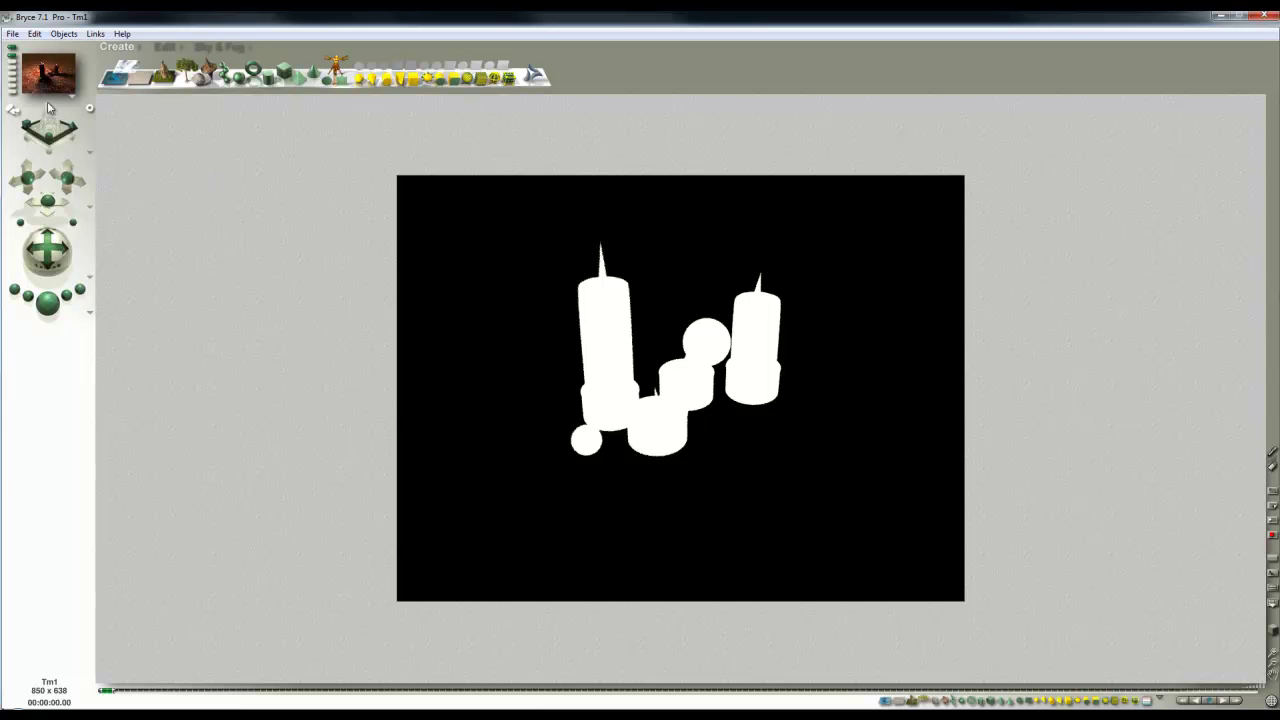
Save the object mask render as a separate Bryce 7 file under a new name
left_click(13, 33)
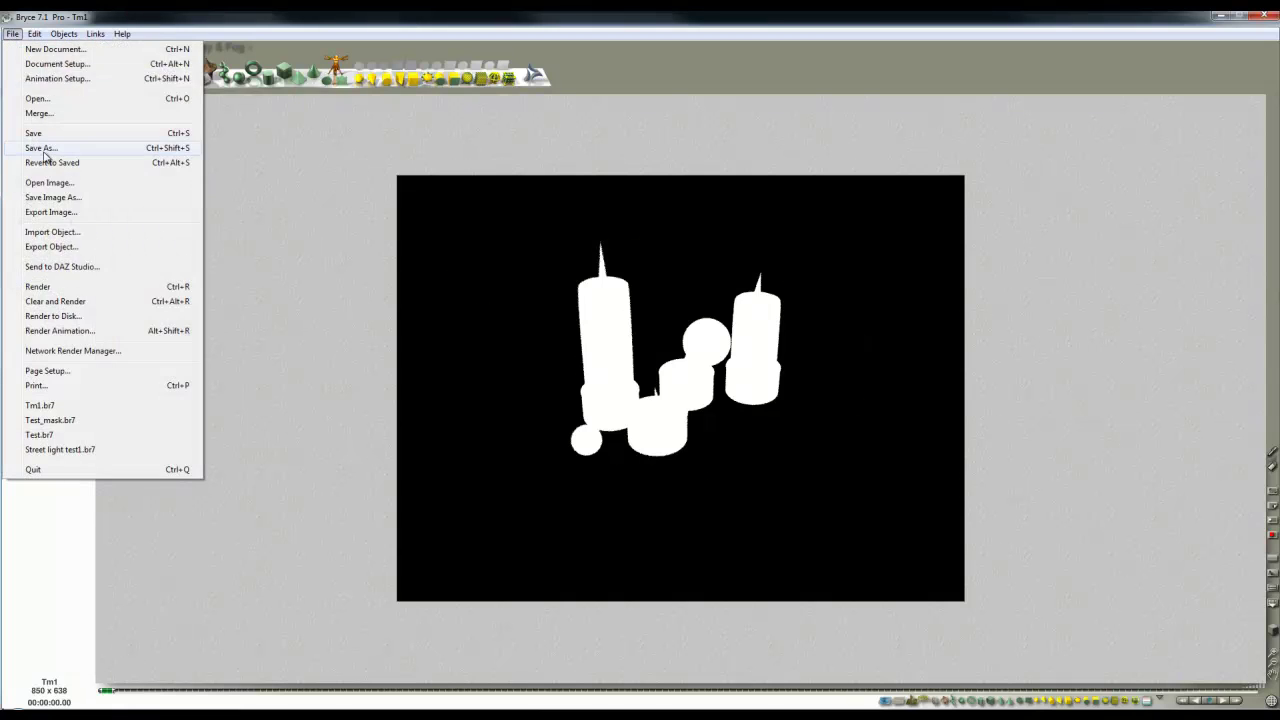
left_click(40, 147)
type("Tm2_")
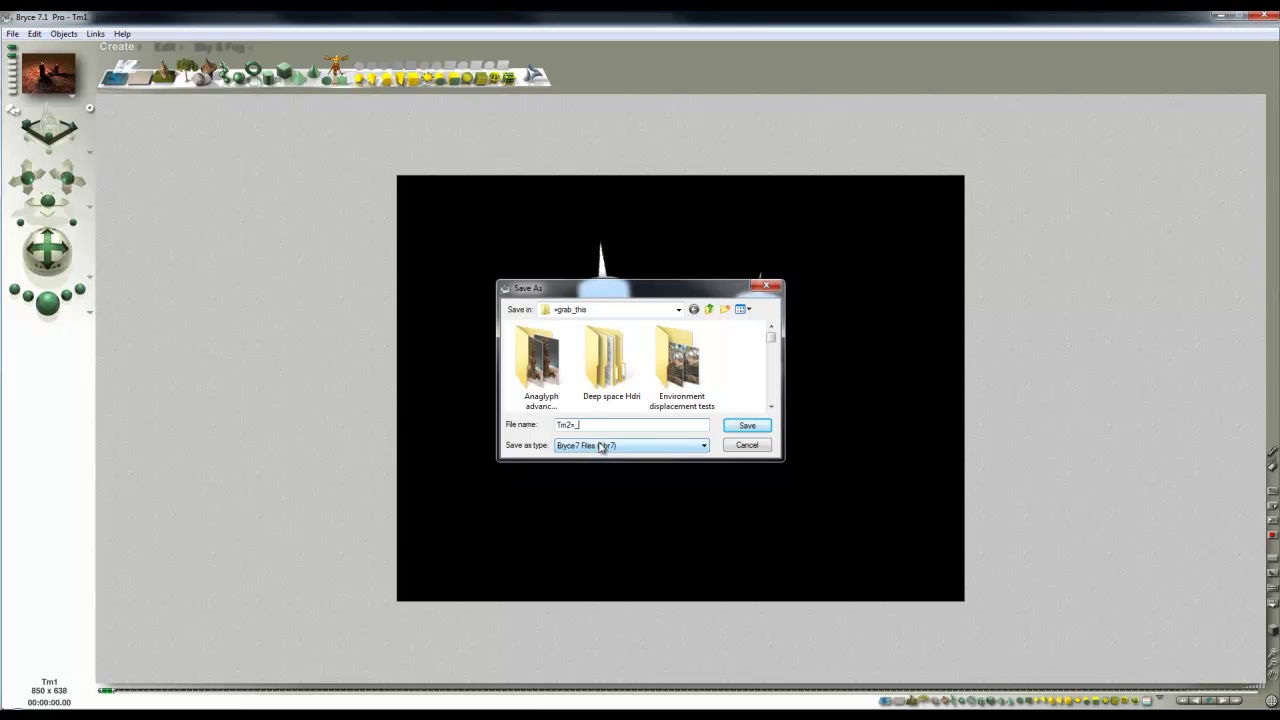
type("1_")
key("Return")
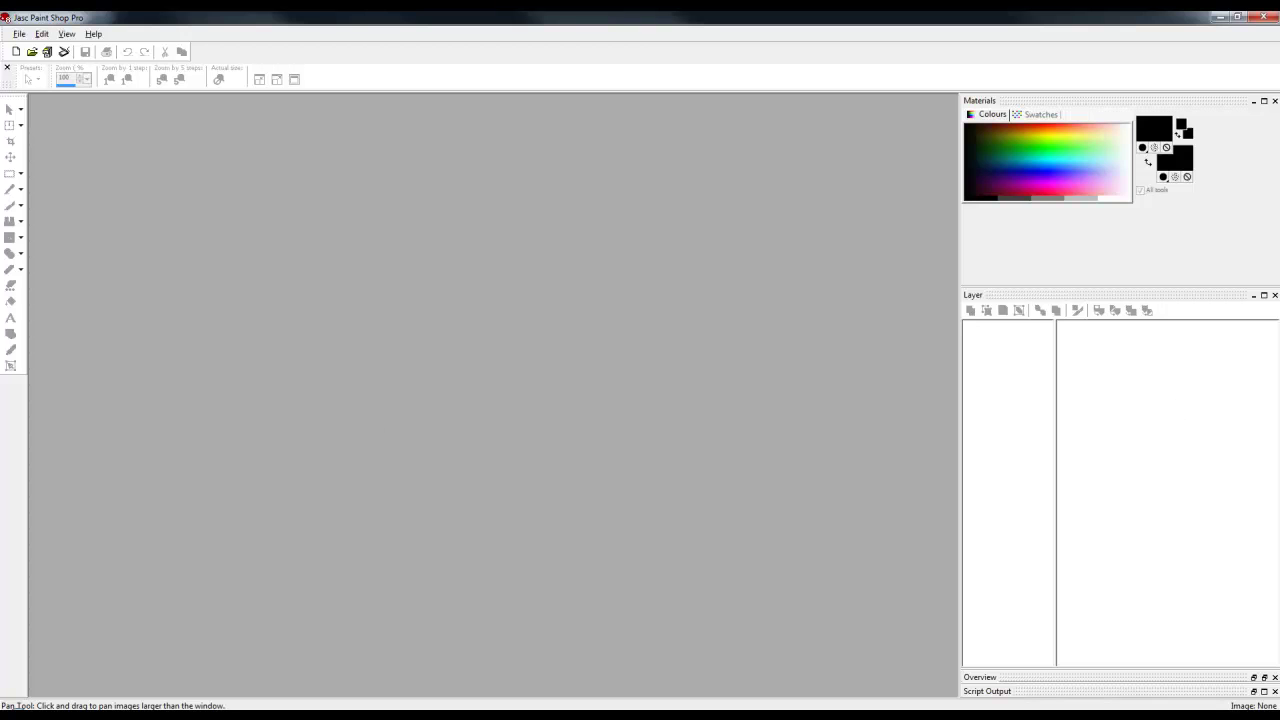
In Paint Shop Pro, load Tm1 and Tm1_mask and give Tm1 a mask layer from the Tm1_mask image using source luminance
left_click_drag(623, 345, 446, 336)
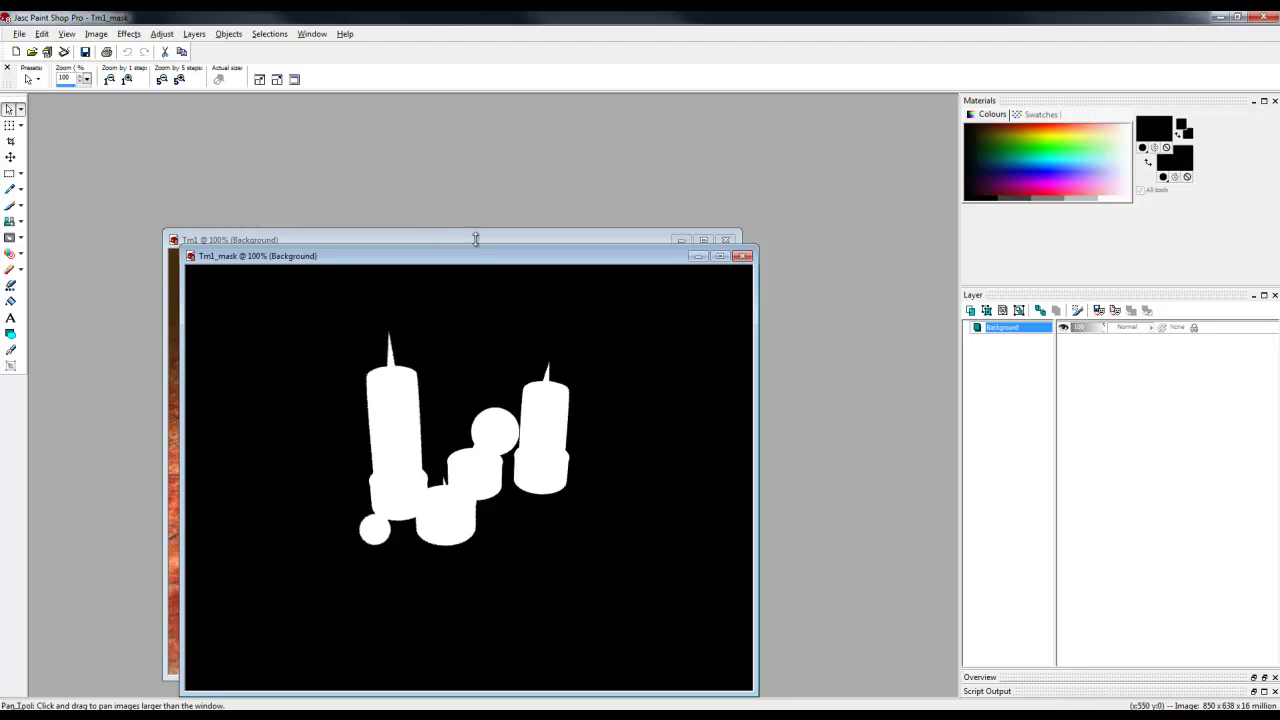
left_click(408, 234)
left_click(341, 62)
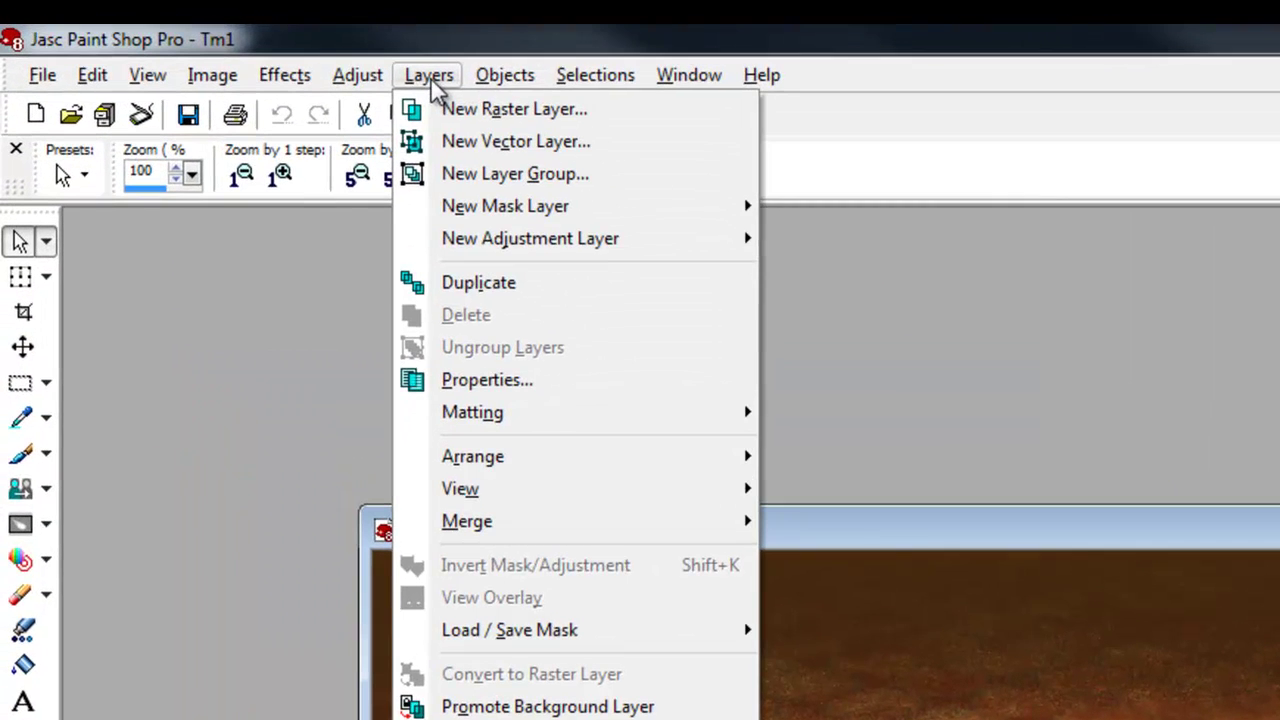
mouse_move(443, 163)
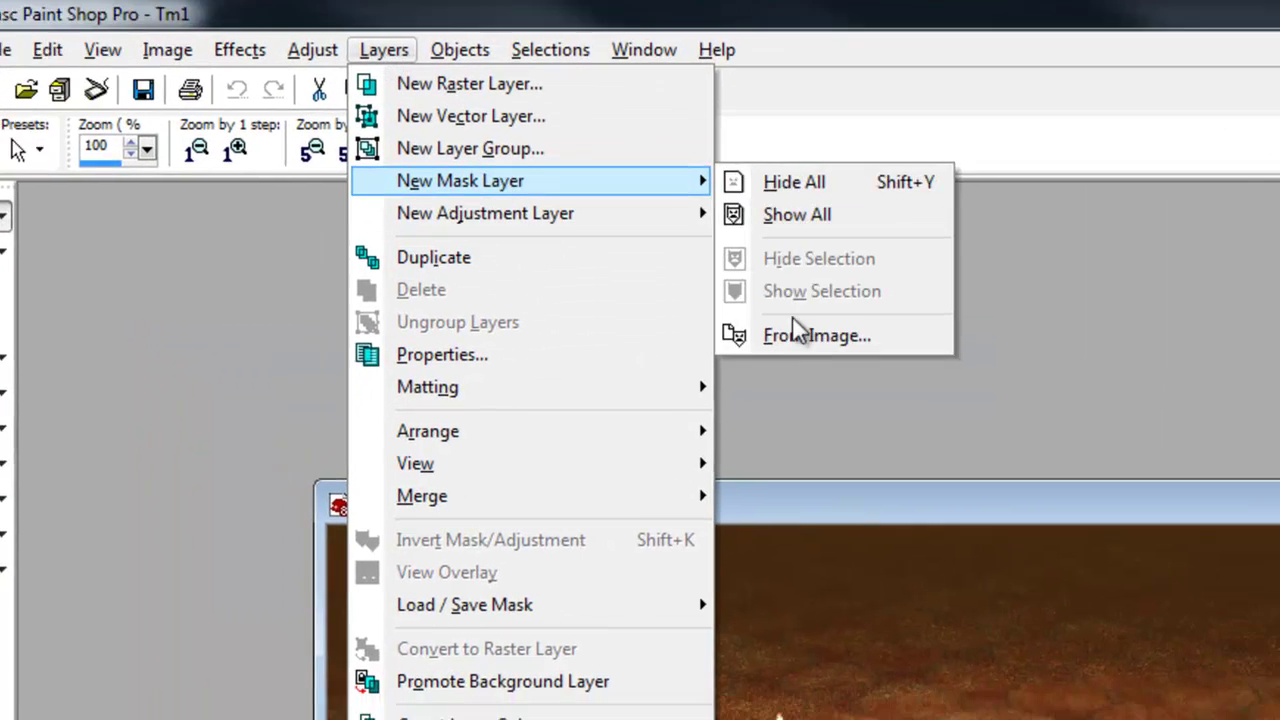
left_click(815, 359)
left_click(638, 294)
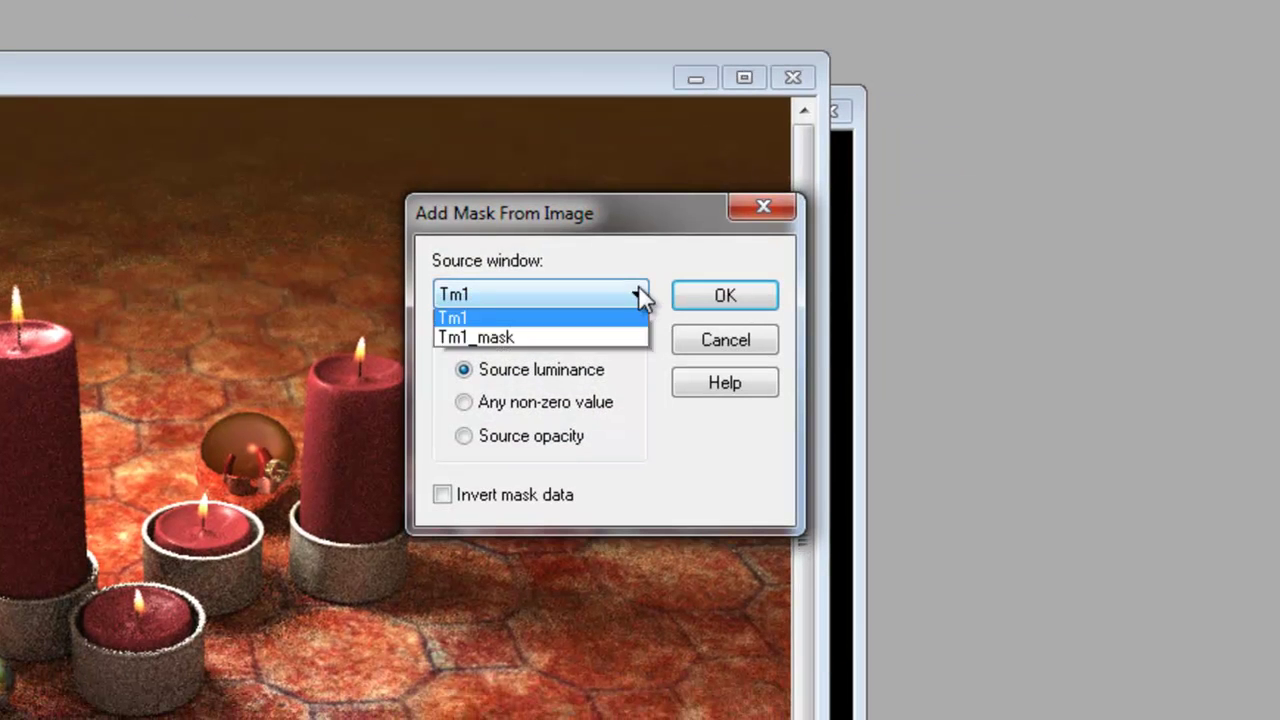
left_click(495, 336)
left_click(722, 296)
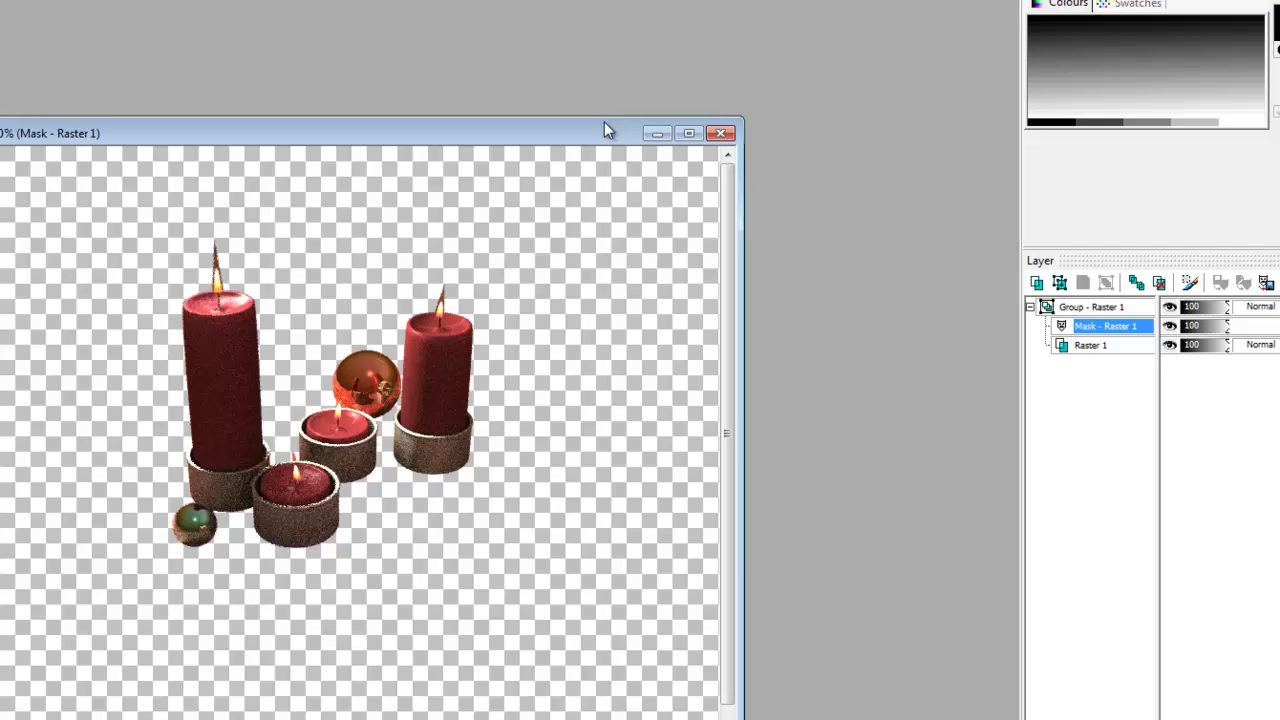
Bring in the Background table photo and paste it into the masked Tm1 image as a new layer
left_click_drag(604, 122, 705, 61)
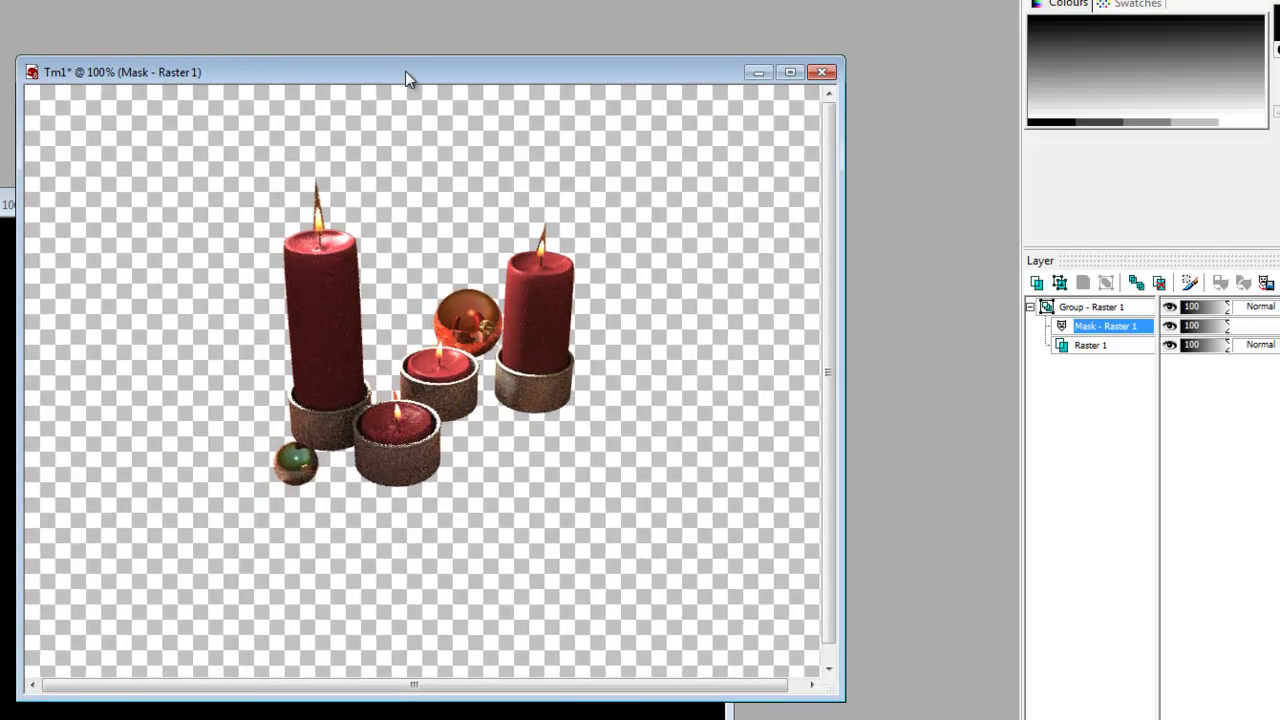
left_click_drag(405, 71, 428, 36)
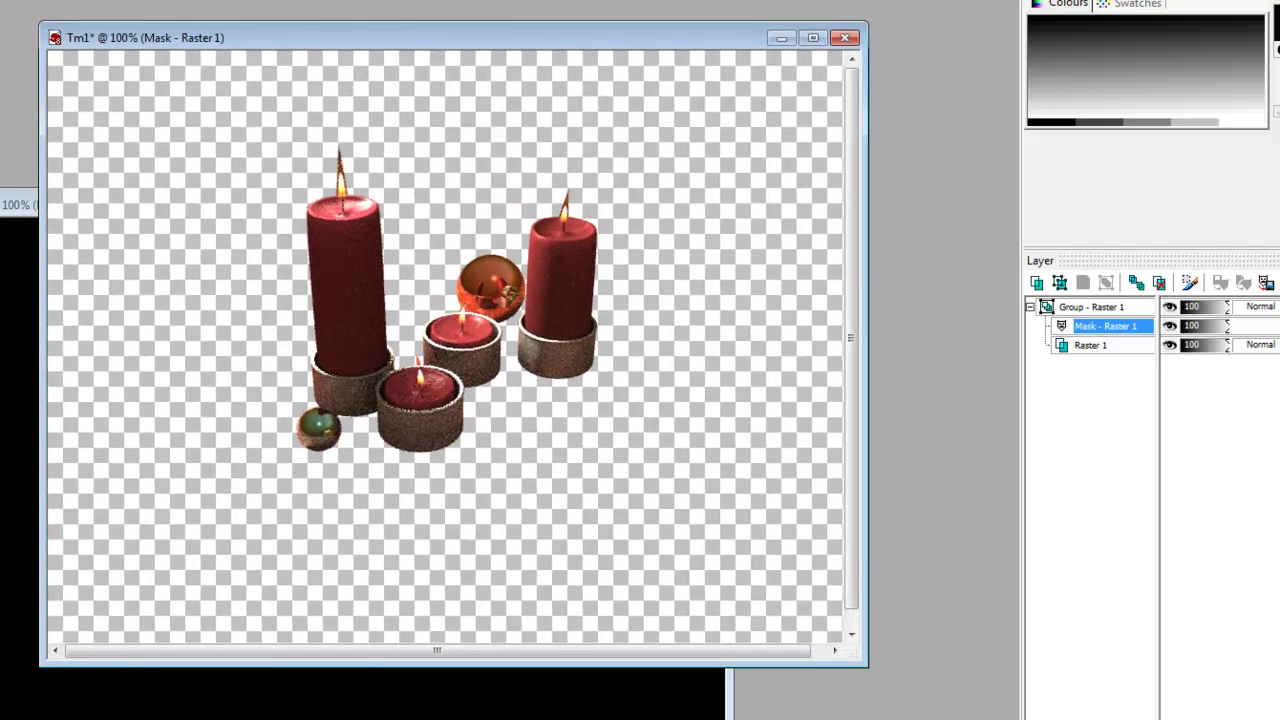
key("ctrl+Tab")
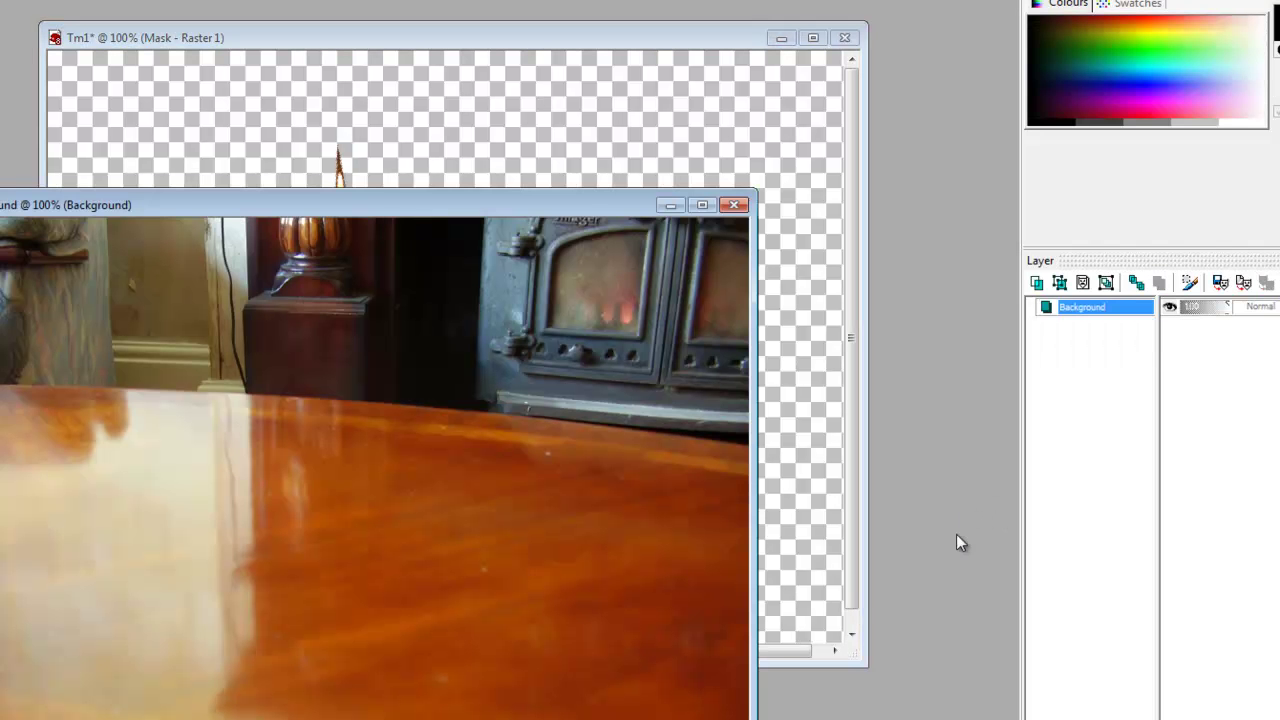
left_click_drag(400, 200, 364, 145)
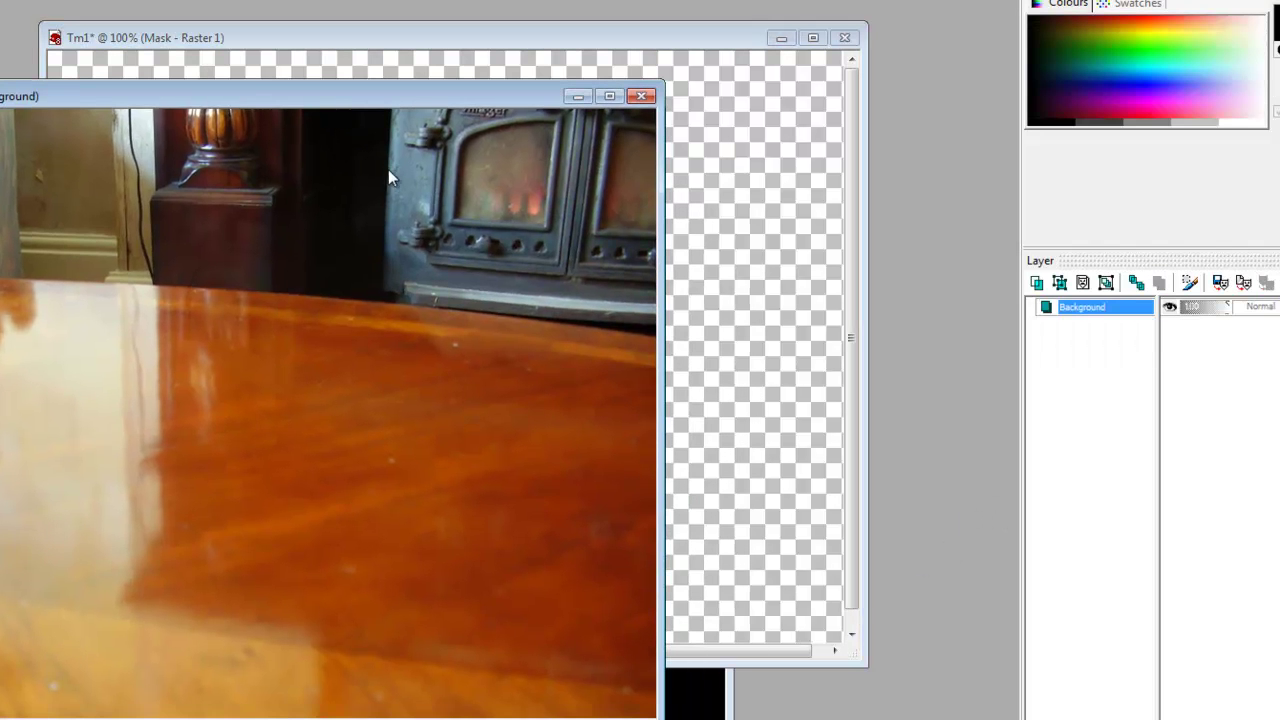
left_click(463, 45)
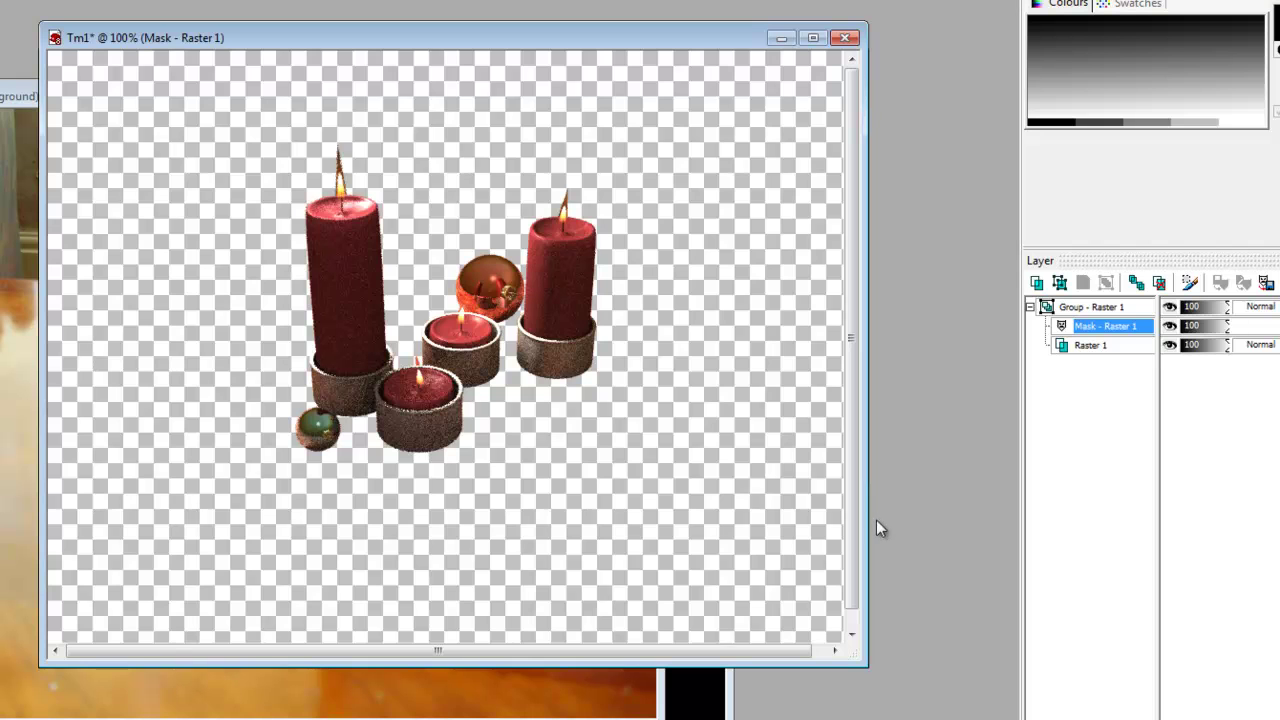
key("ctrl+l")
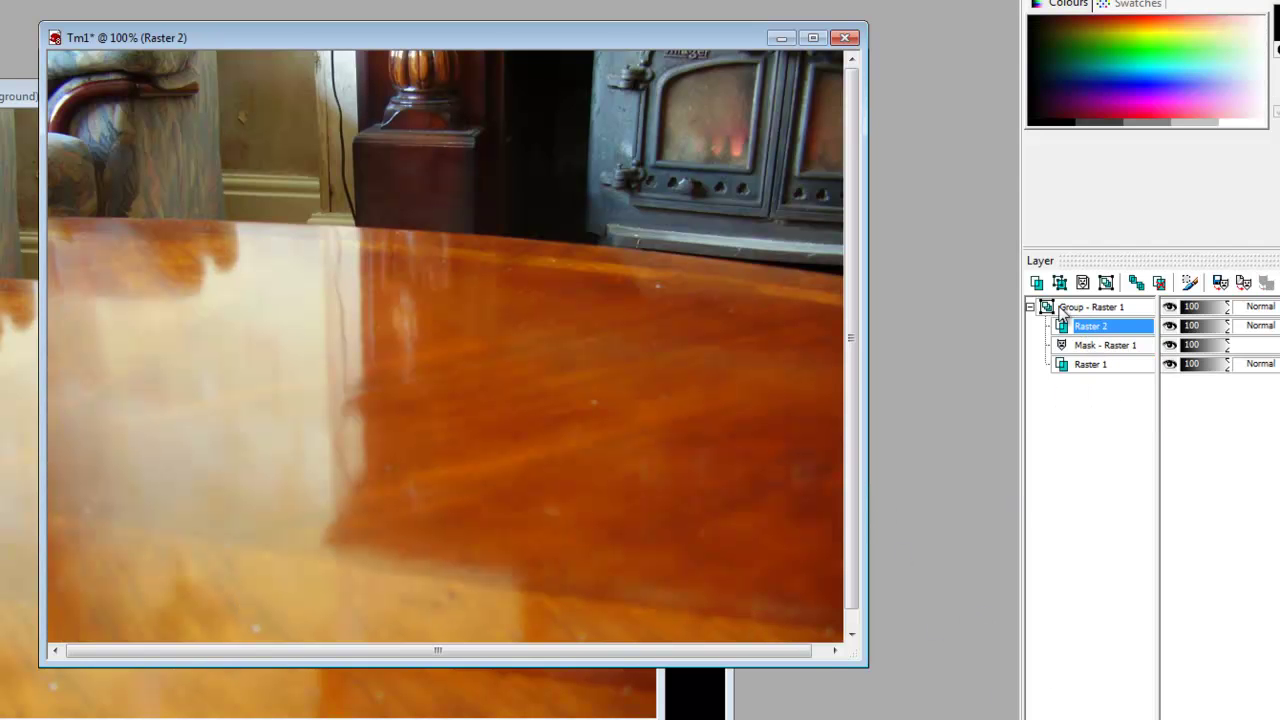
Take the table photo layer out of the candle group and place the group above it
mouse_move(1096, 334)
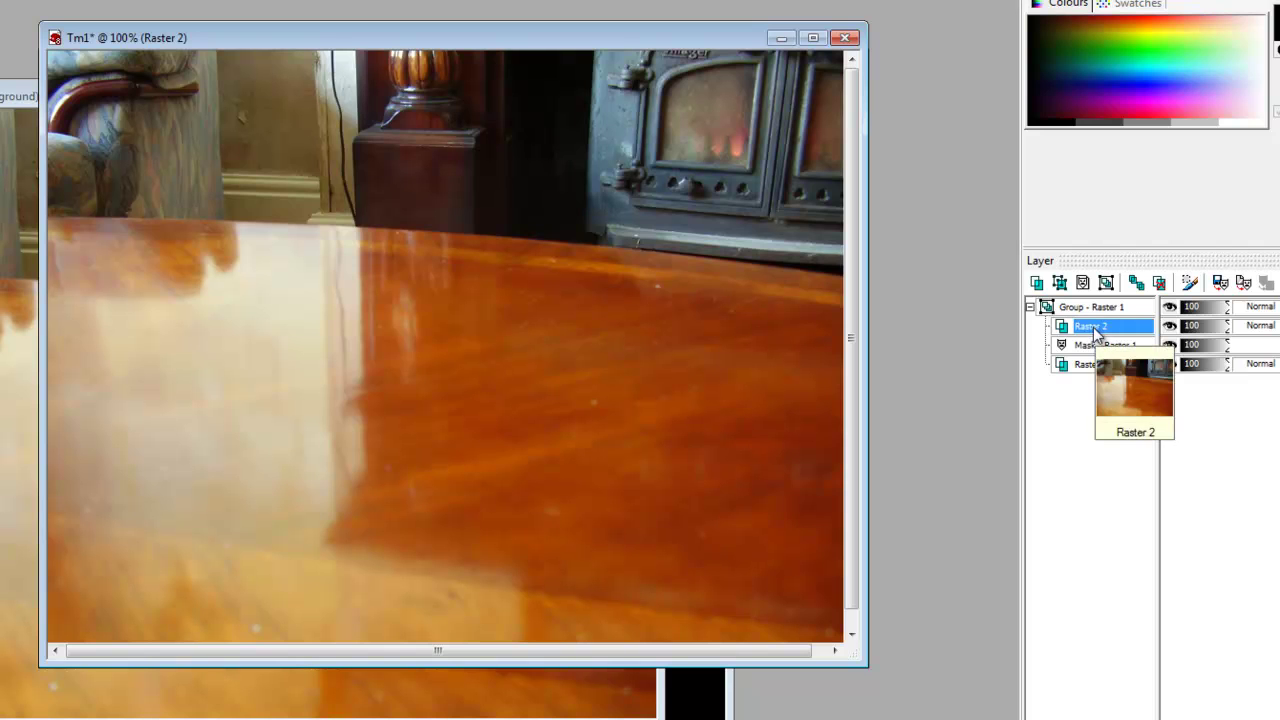
left_click_drag(1094, 328, 1094, 312)
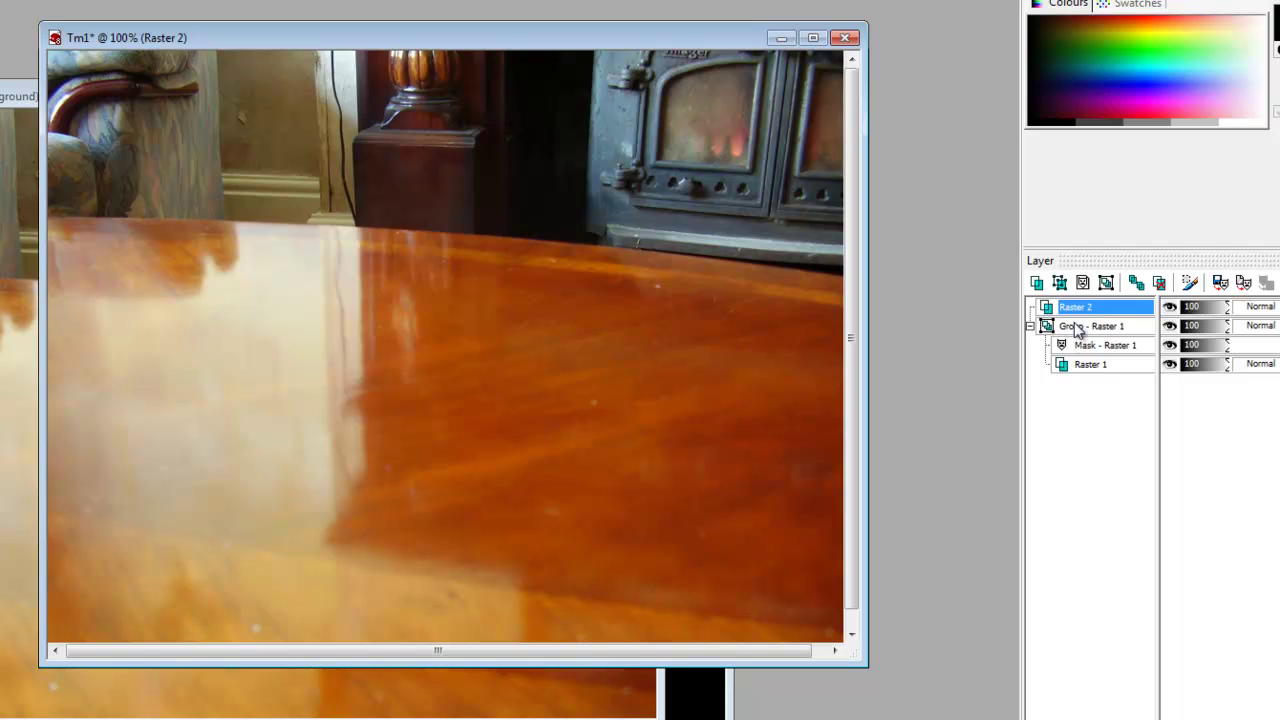
left_click_drag(1058, 328, 1066, 304)
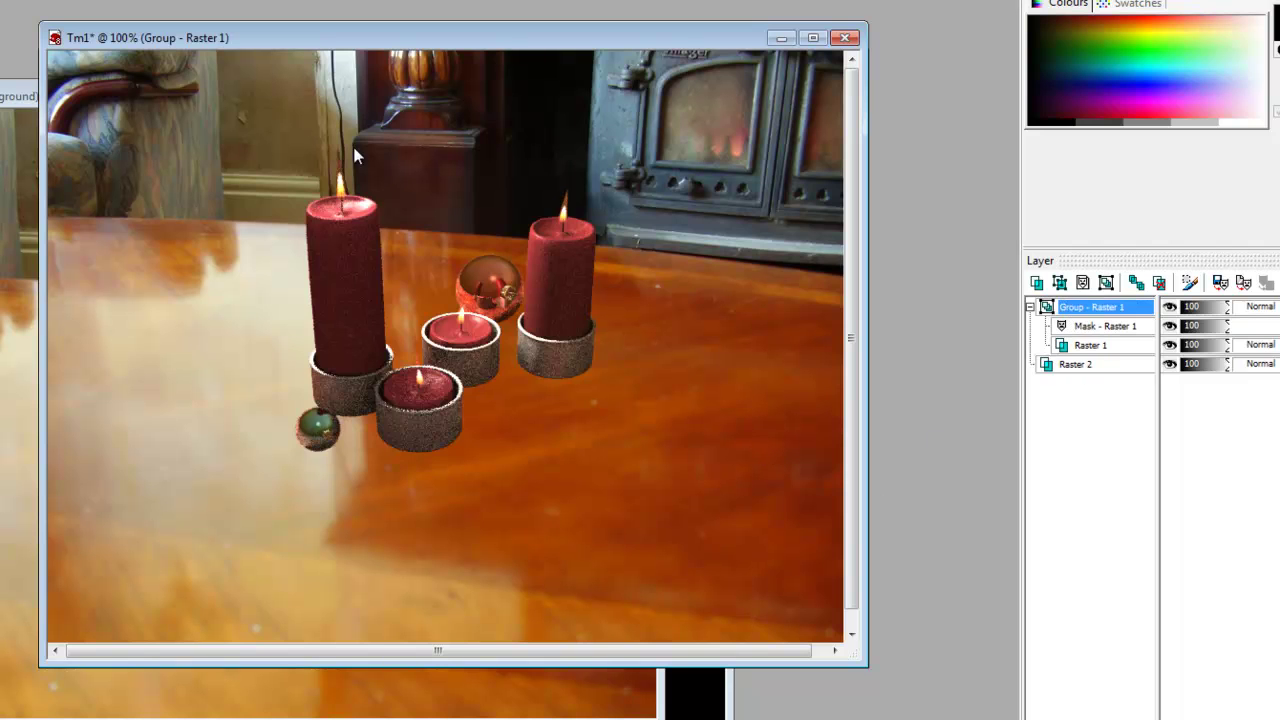
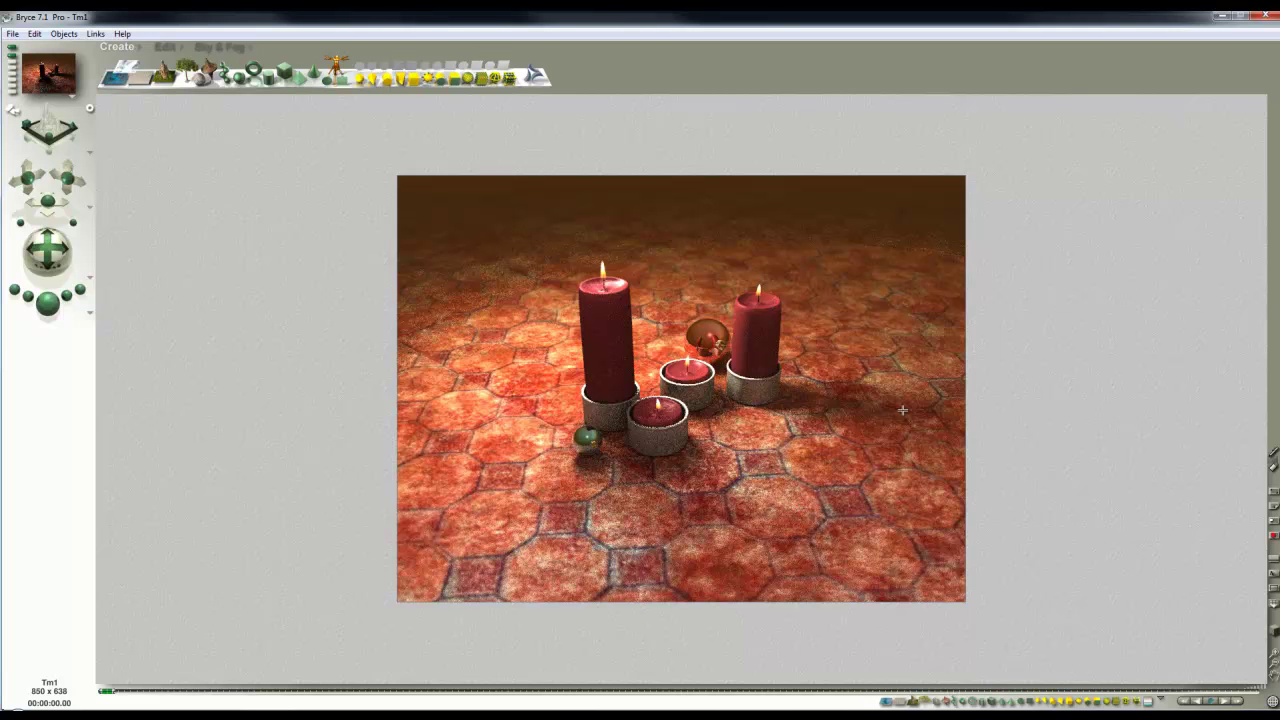
Switch to the Tm1 scene in Bryce, select the tiled ground under the candles and convert it to a 2D Face
left_click(840, 427)
right_click(855, 366)
left_click(886, 397)
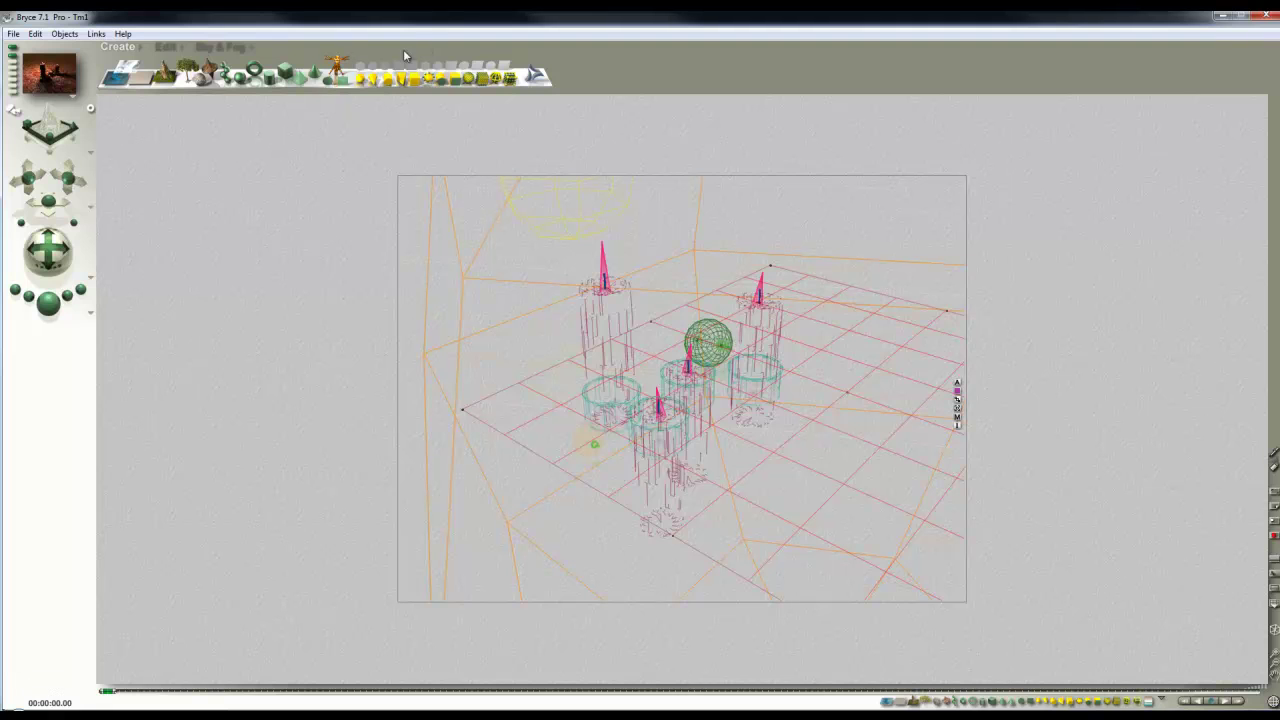
left_click(172, 47)
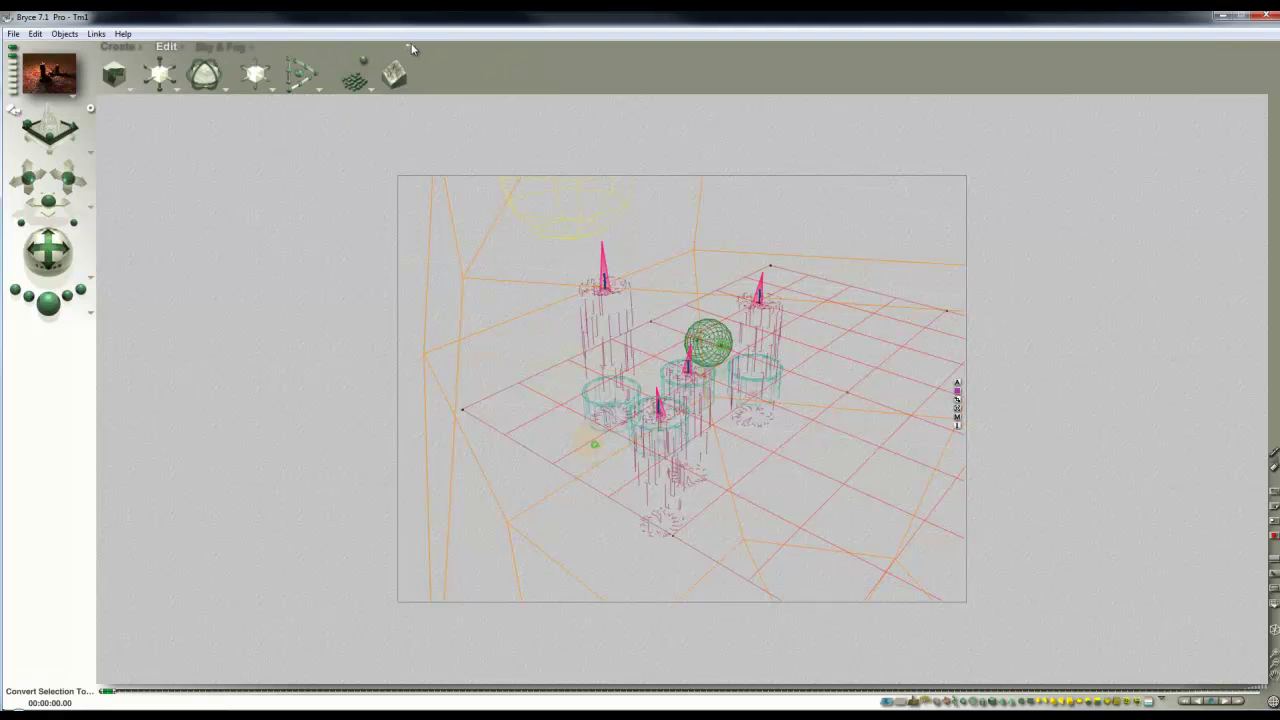
mouse_move(410, 48)
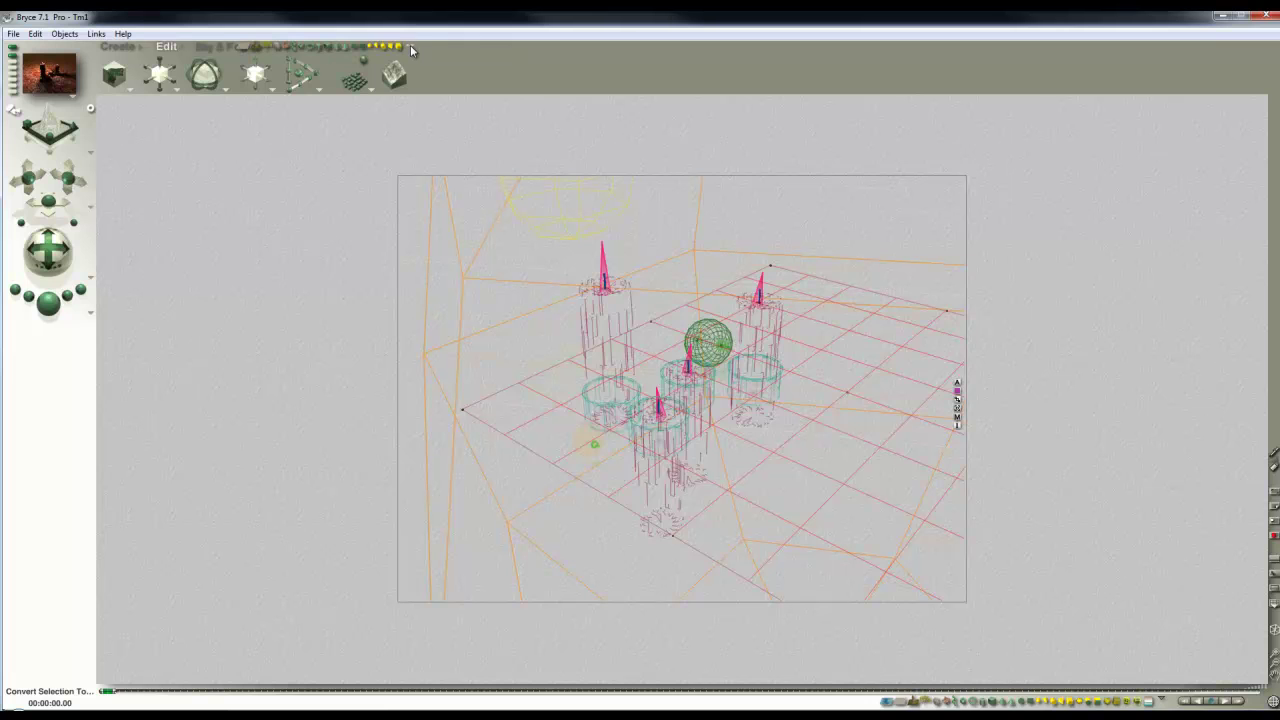
left_click(365, 48)
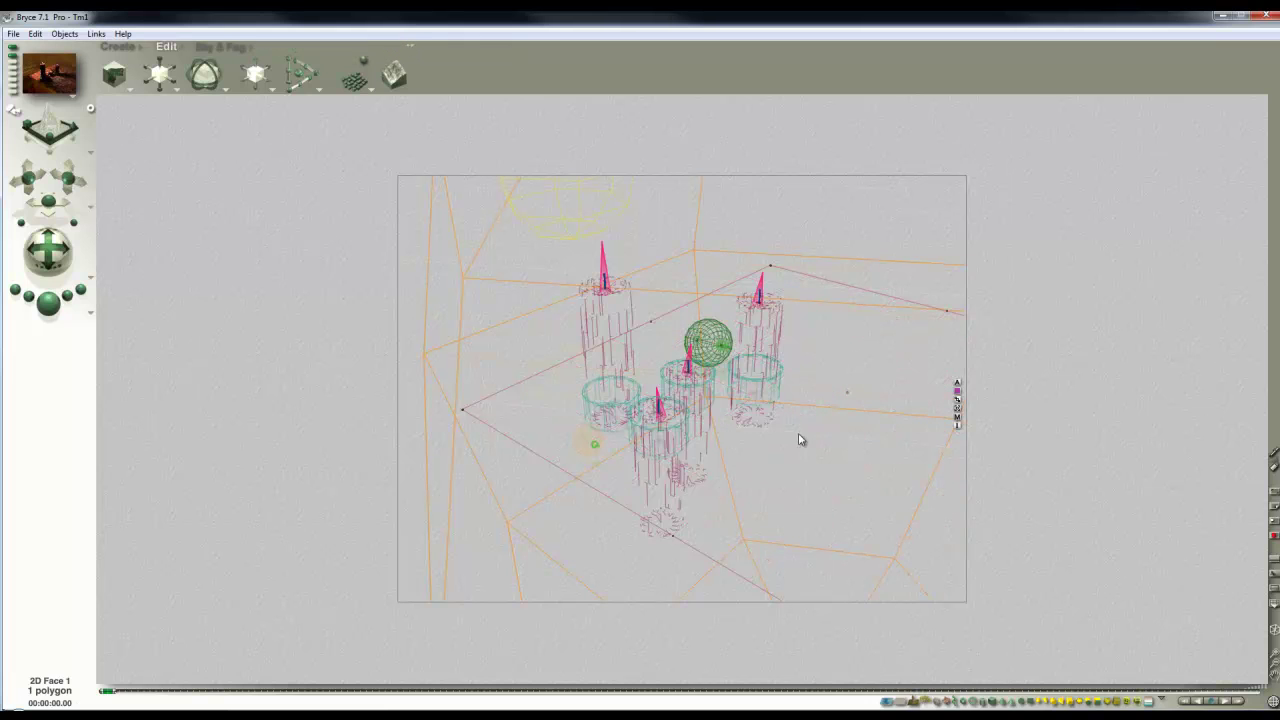
Reset the 2D Face's material to default and assign texture A to its diffuse colour
left_click(957, 418)
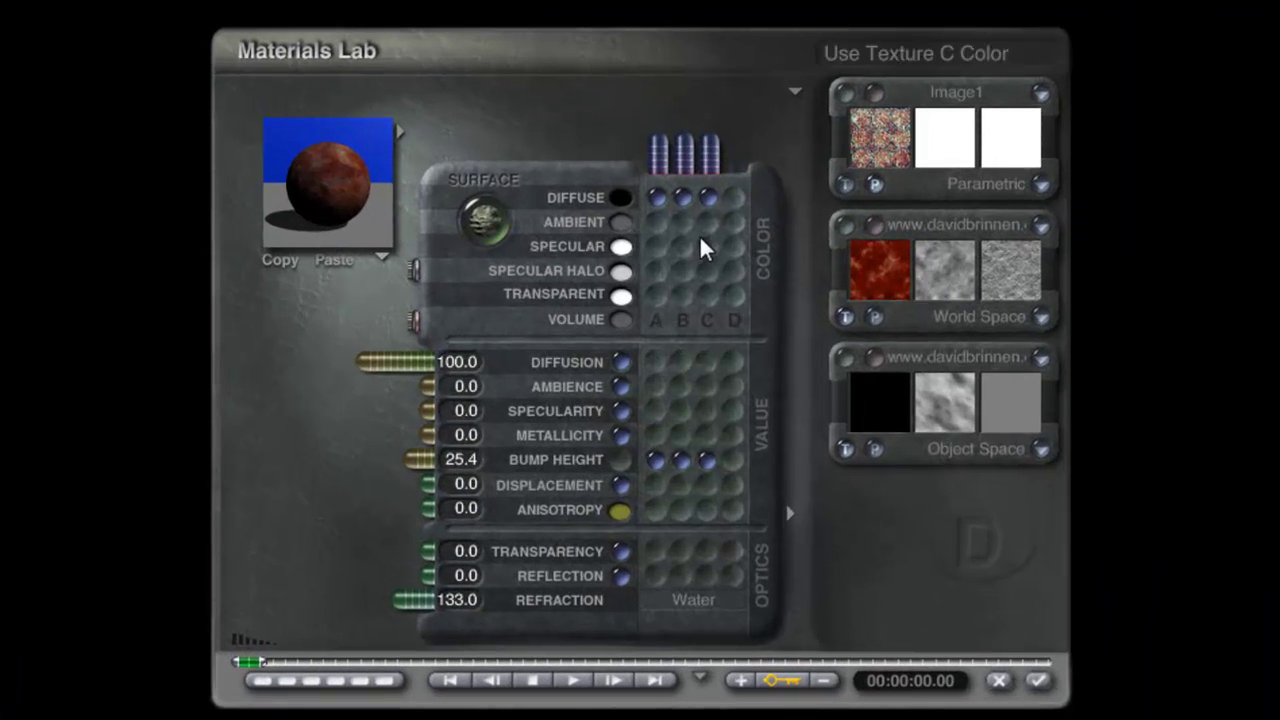
left_click(417, 323)
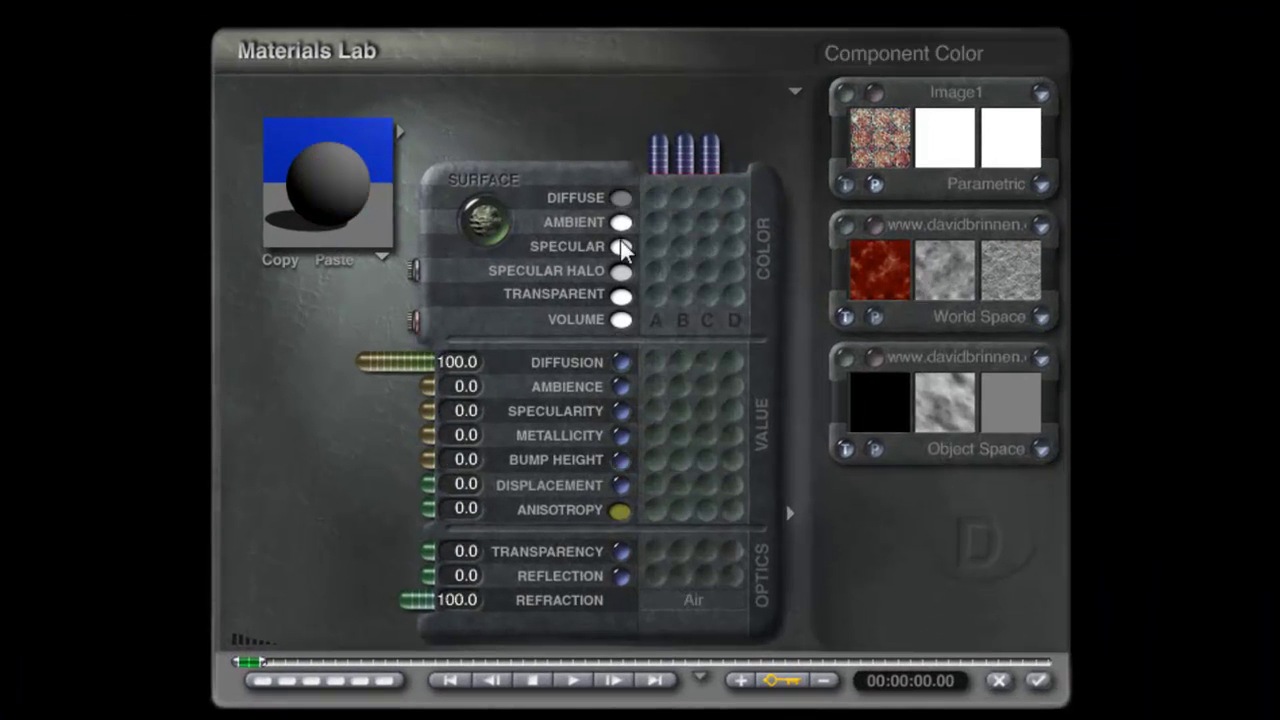
left_click(657, 198)
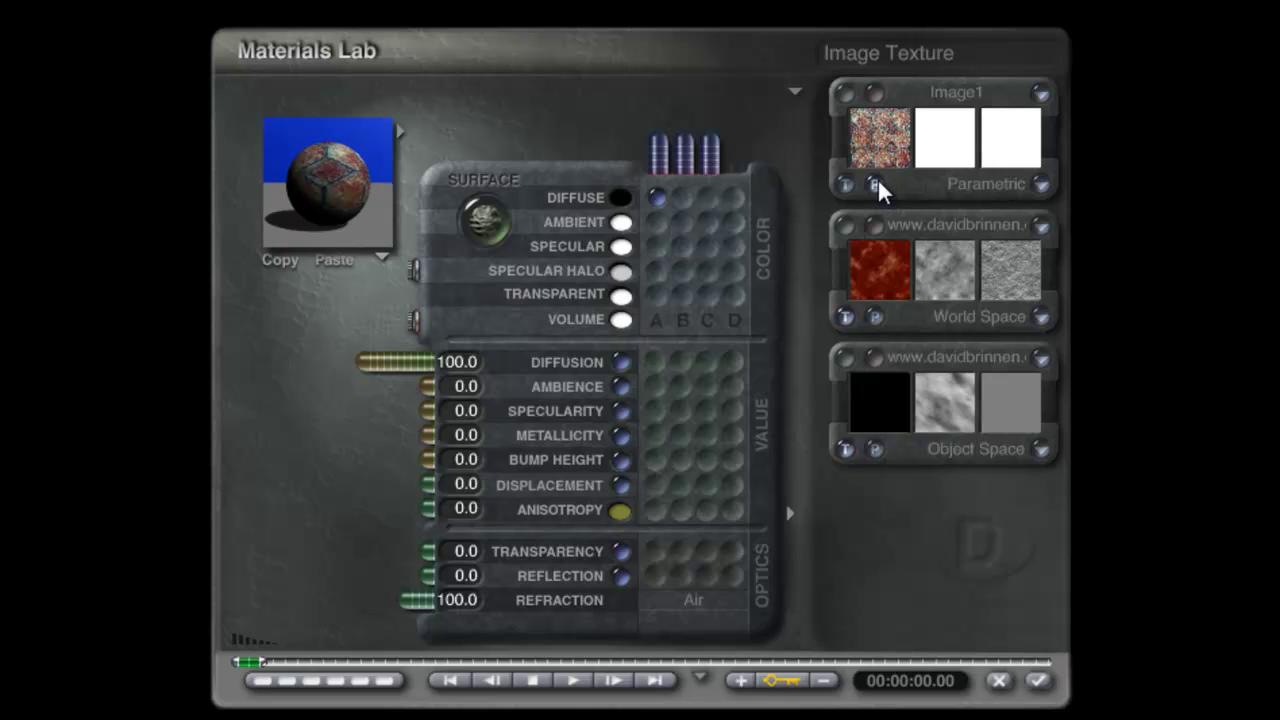
Replace the material's image texture with the Background table photo and apply the material to the 2D Face
left_click(877, 91)
left_click(481, 490)
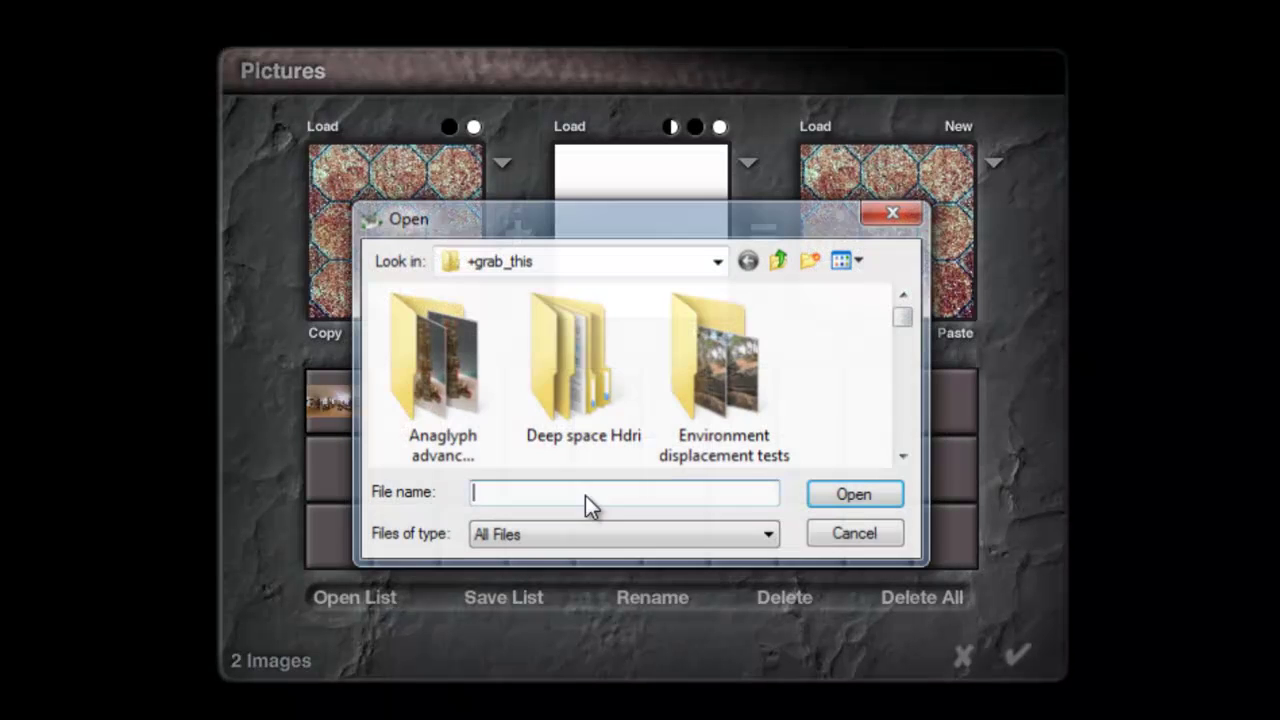
left_click_drag(903, 315, 905, 388)
left_click(751, 372)
left_click(855, 505)
left_click(1008, 662)
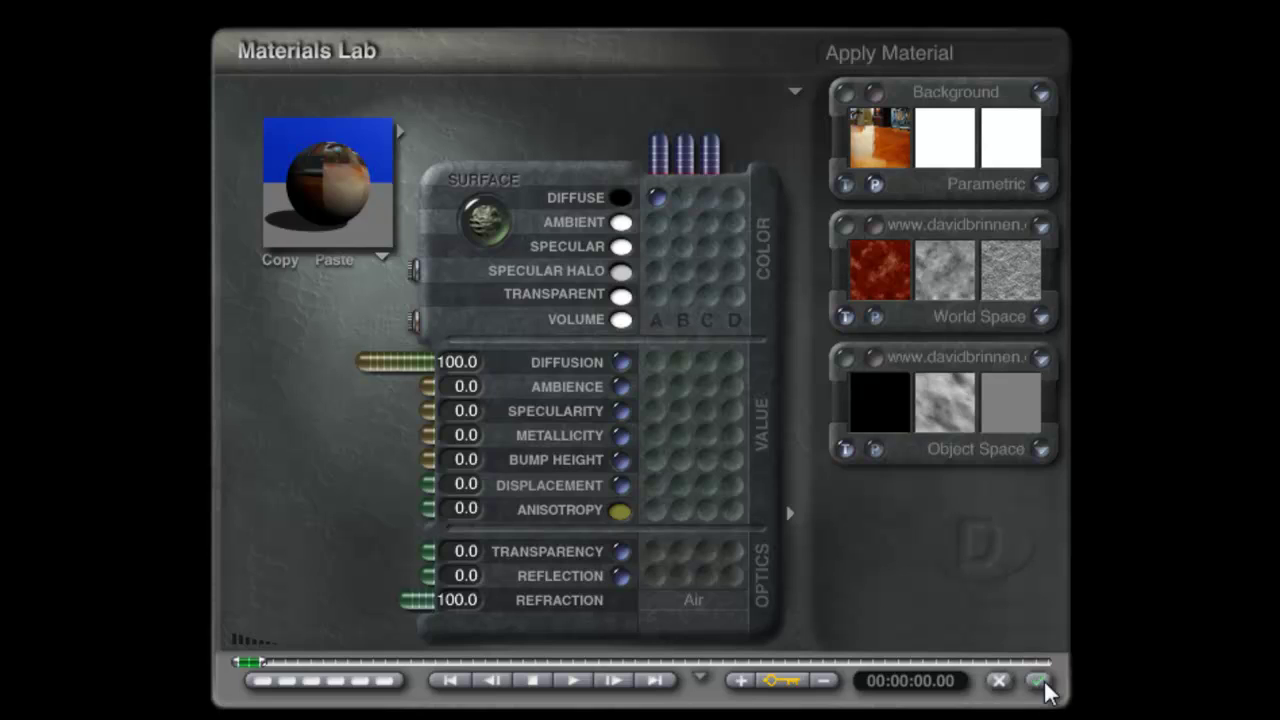
left_click(1039, 680)
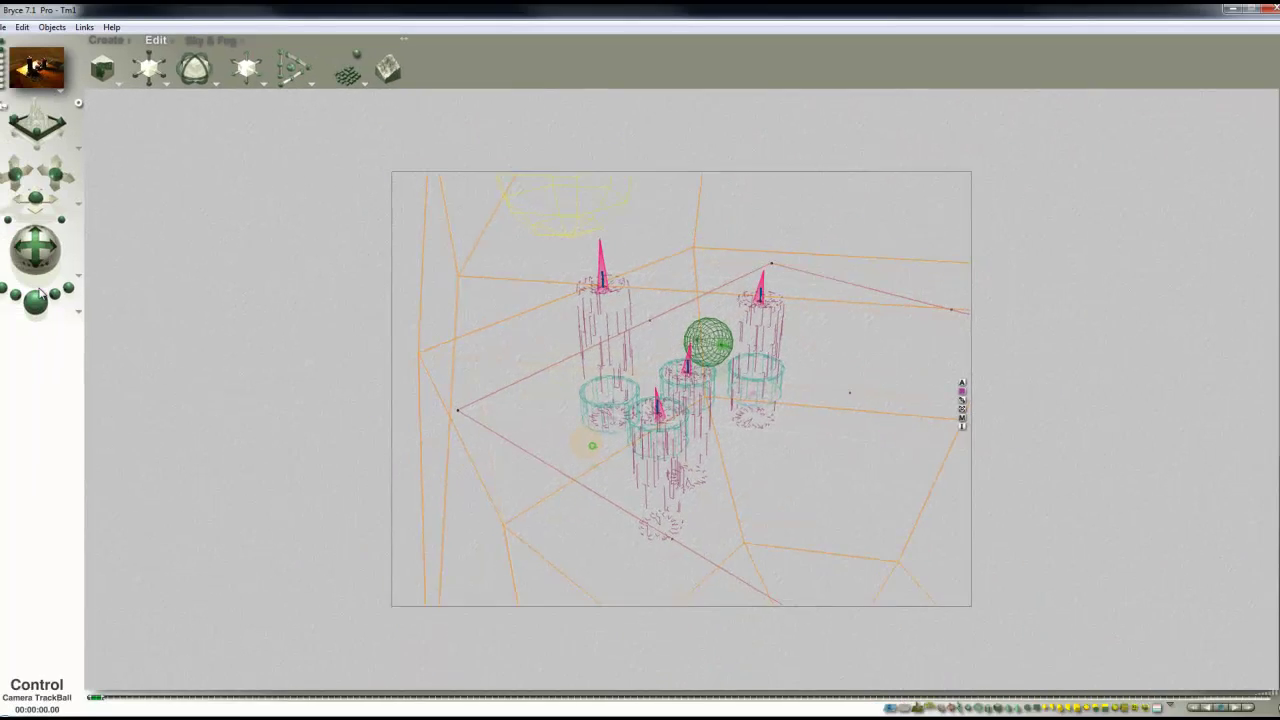
Test-render the scene, turn and reposition the 2D Face so the photo's tabletop spans beneath the candles, and render again
left_click(48, 302)
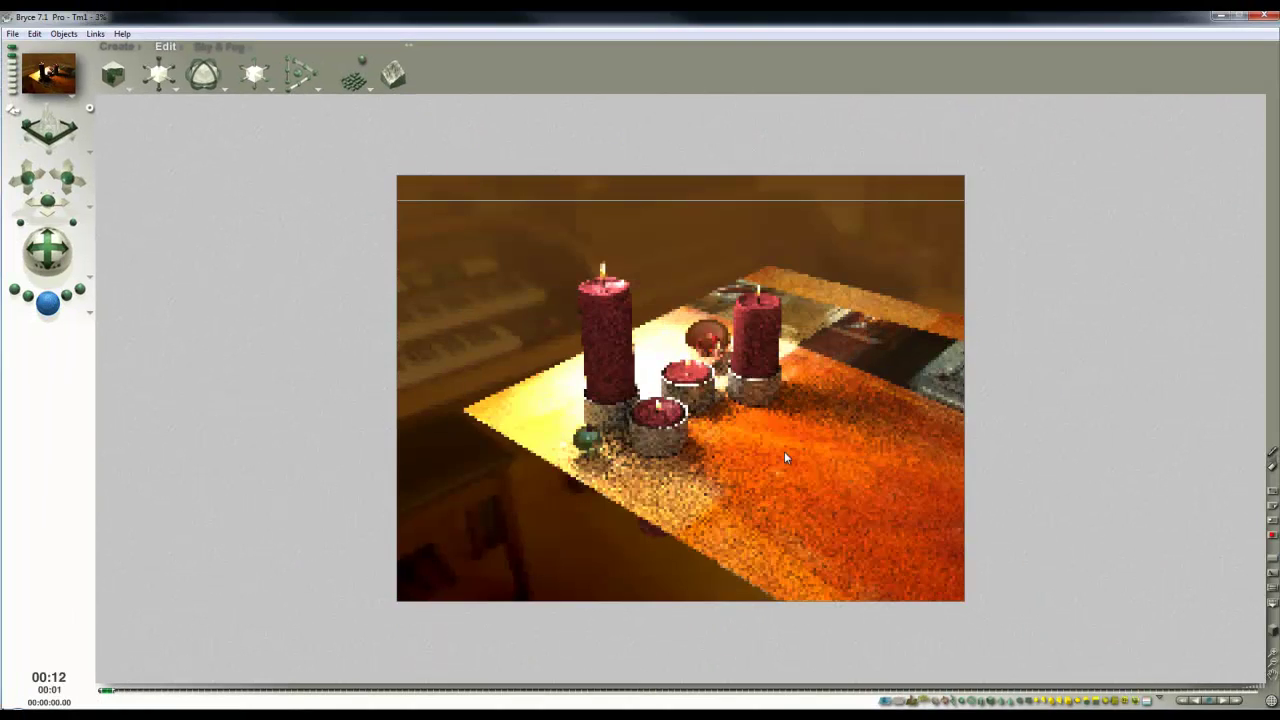
left_click(837, 442)
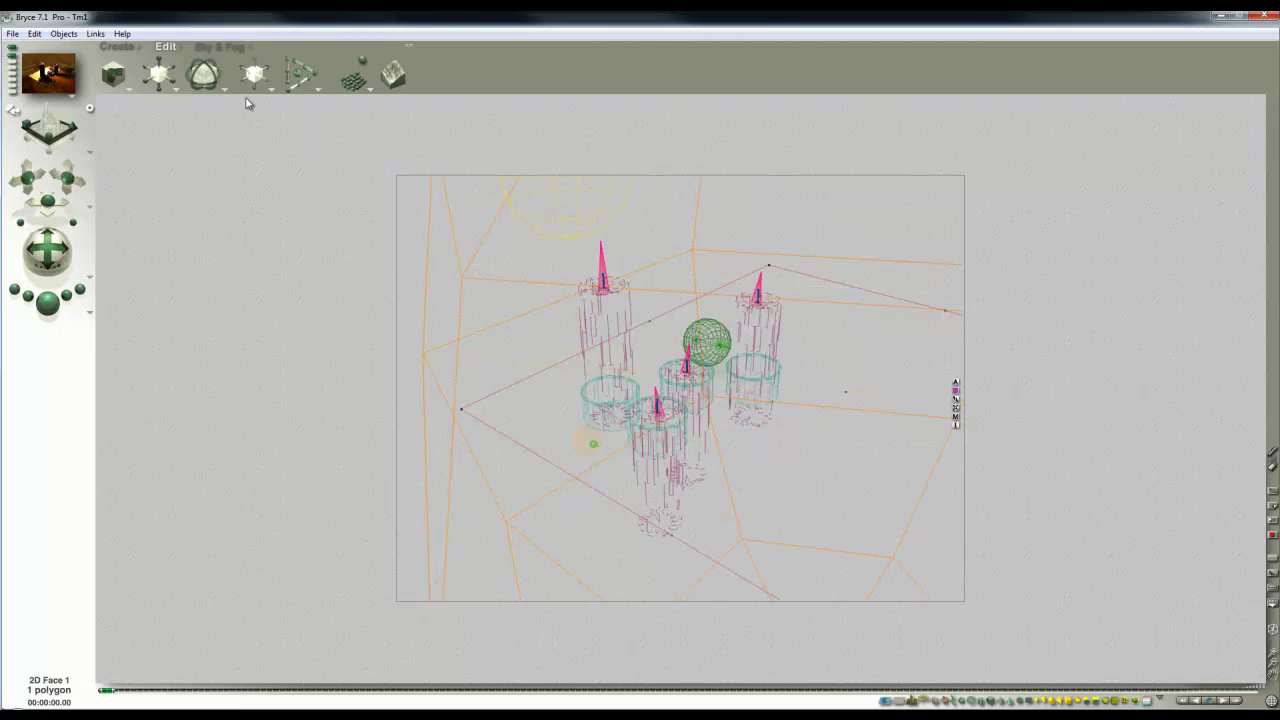
mouse_move(207, 88)
left_mouse_down()
mouse_move(174, 84)
mouse_move(198, 84)
left_mouse_up()
left_click_drag(282, 87, 267, 86)
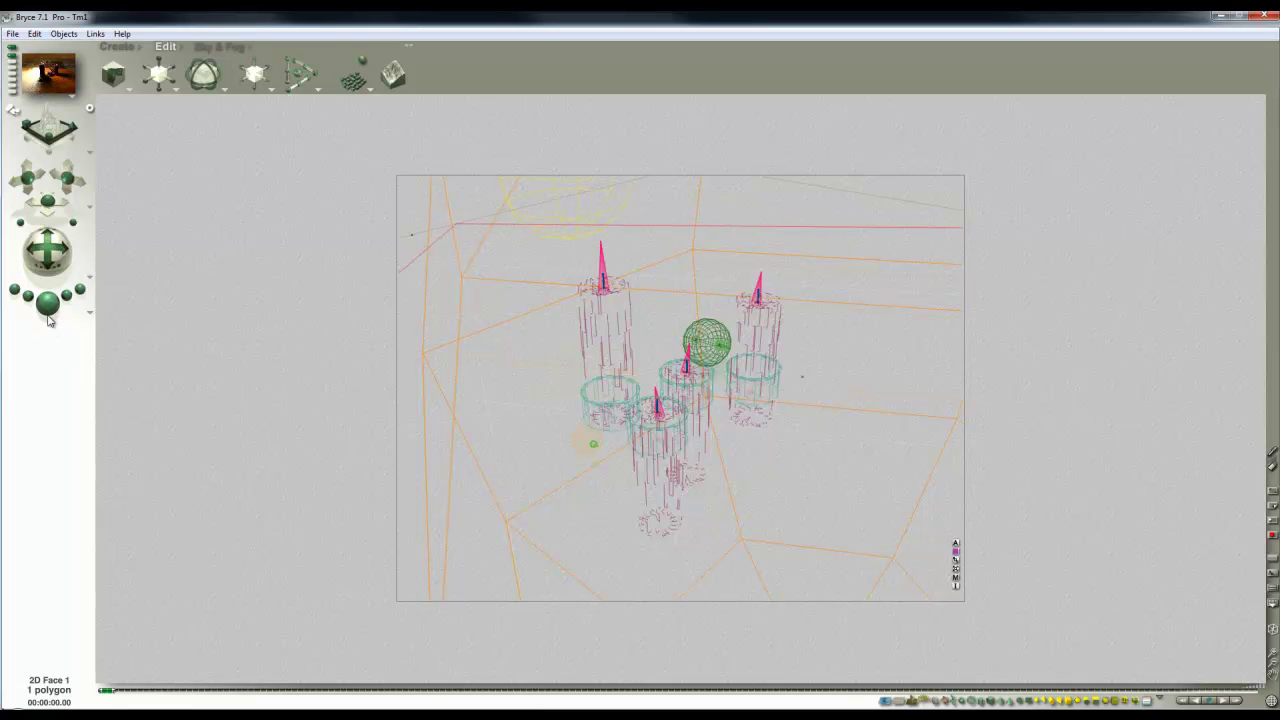
left_click(47, 302)
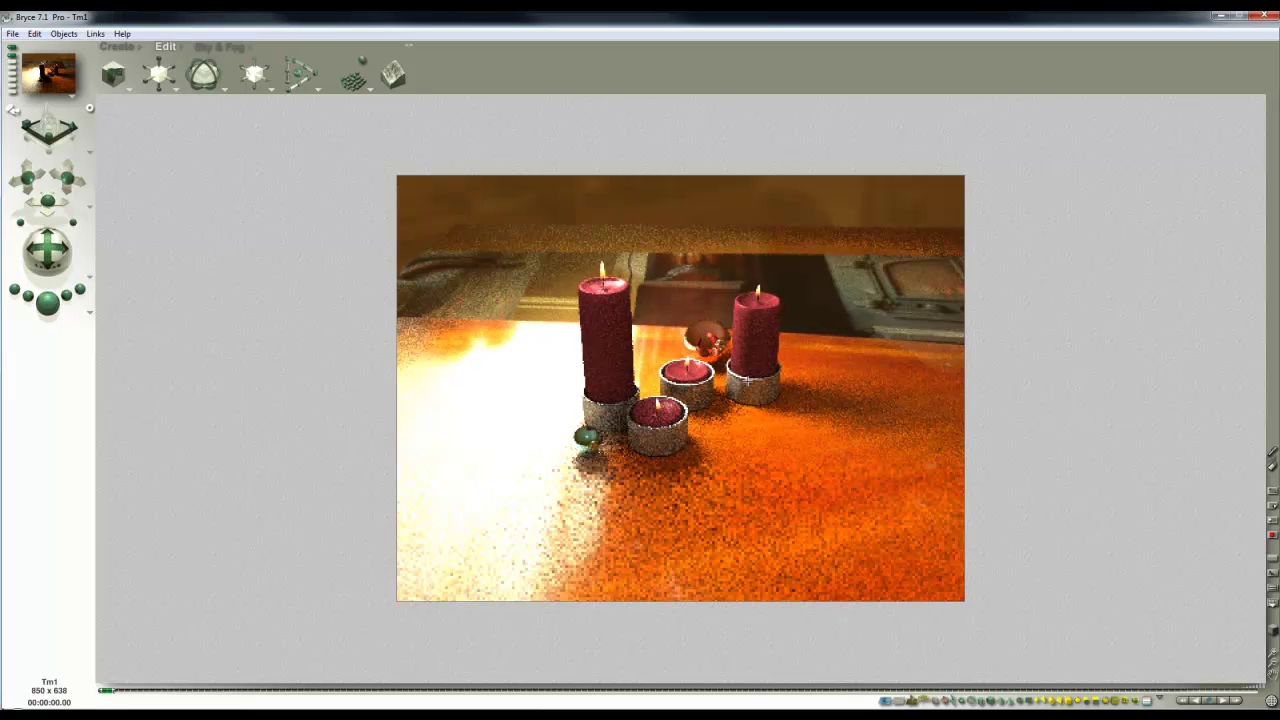
Set the diffusion of the 2D Face's material to 50 and render the scene
left_click(893, 445)
left_click(975, 600)
left_click(495, 356)
type("50")
key("Return")
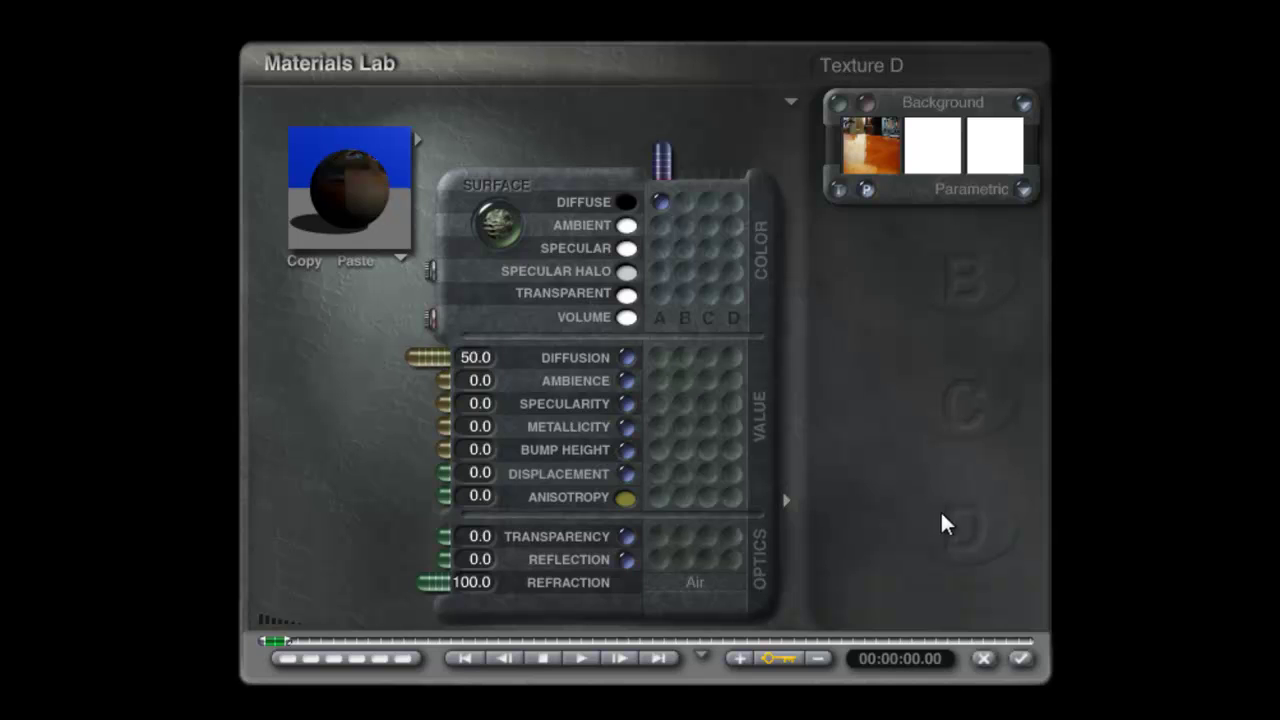
left_click(1019, 660)
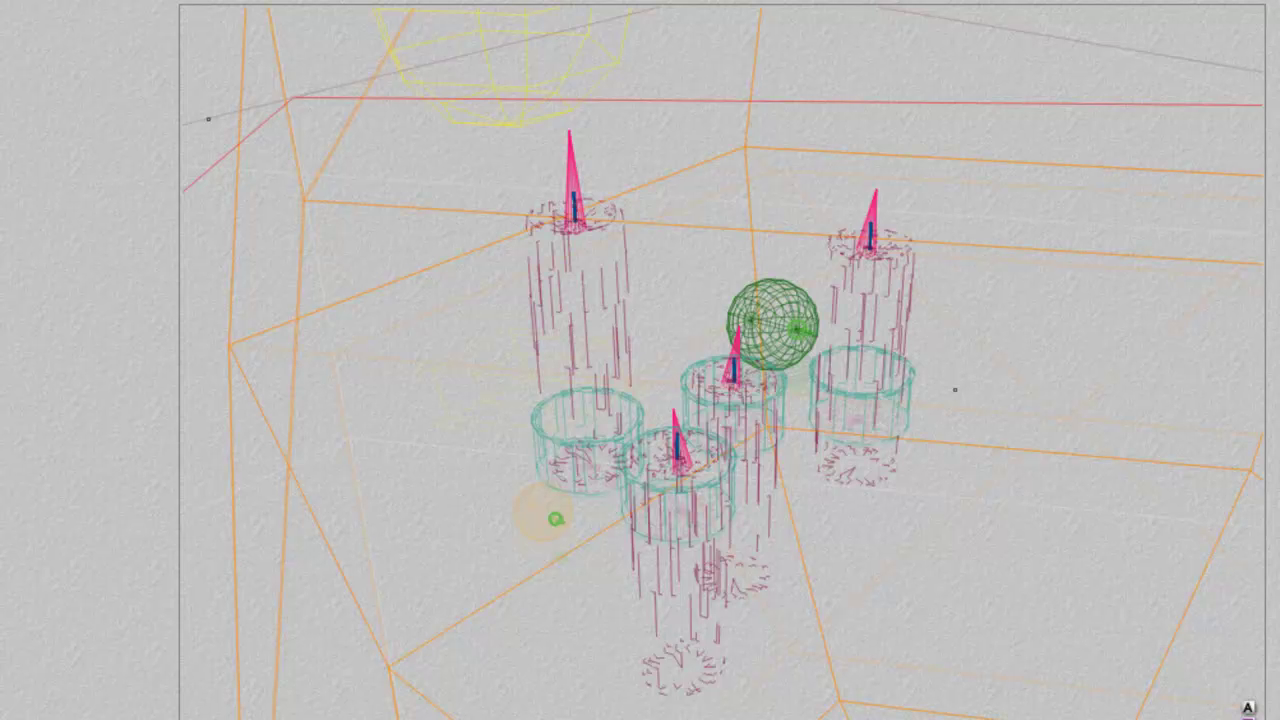
key("ctrl+r")
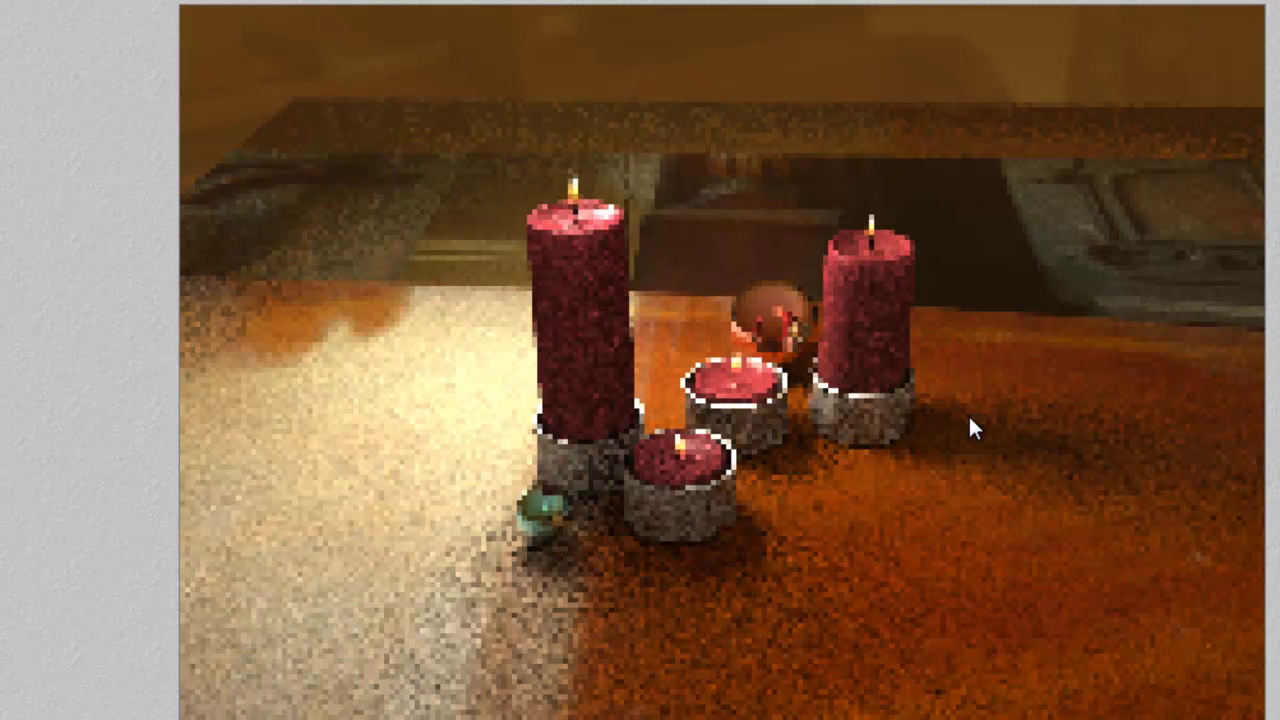
Stop the render, set the reflection of the 2D Face's material to 50 and apply it for a new render
key("Escape")
key("ctrl+m")
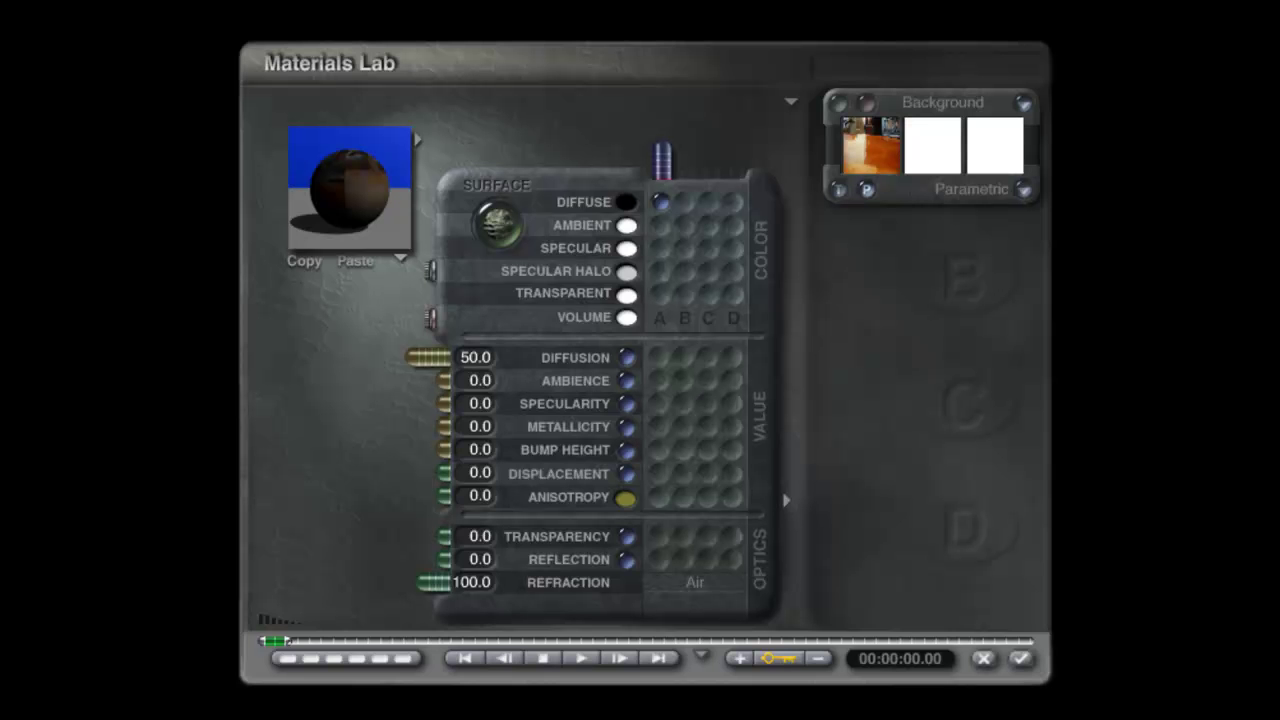
left_click(476, 562)
type("50")
key("Return")
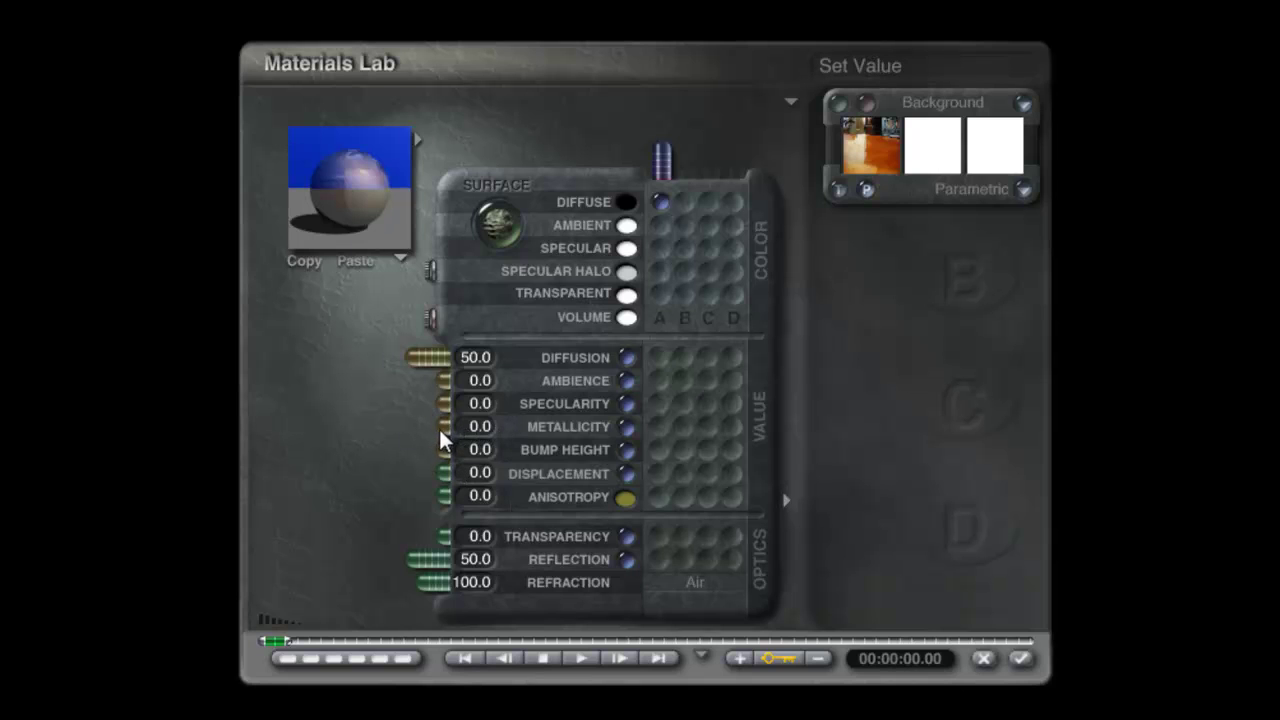
left_click(1020, 658)
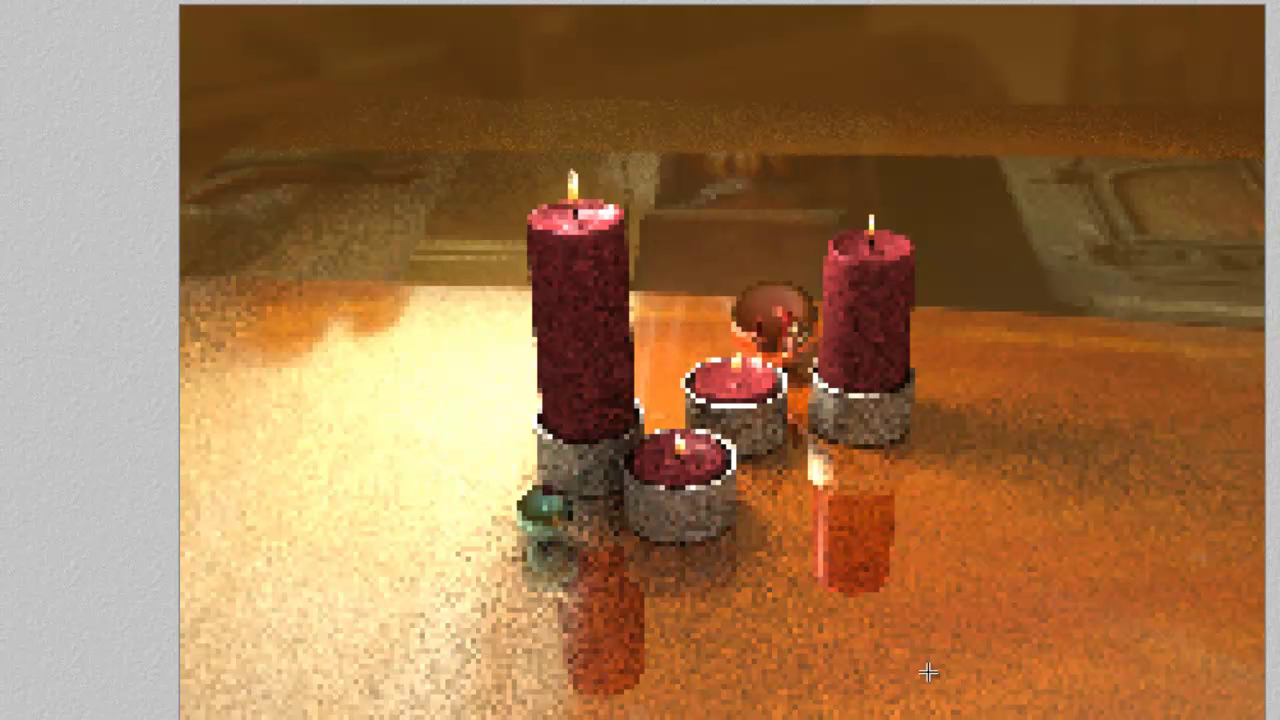
Stop the render, set the ambience and specularity of the 2D Face's material to 0, and apply it for a new render
key("Escape")
key("ctrl+m")
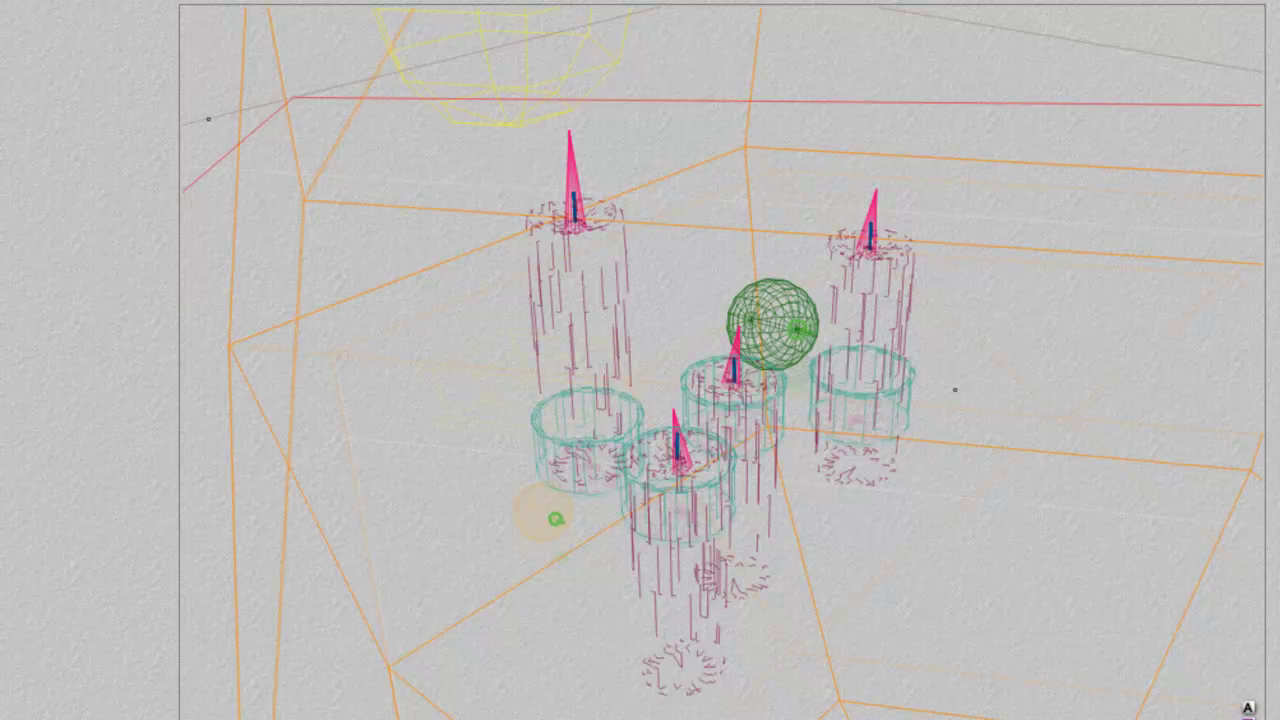
left_click_drag(434, 414, 484, 399)
left_click_drag(411, 379, 466, 378)
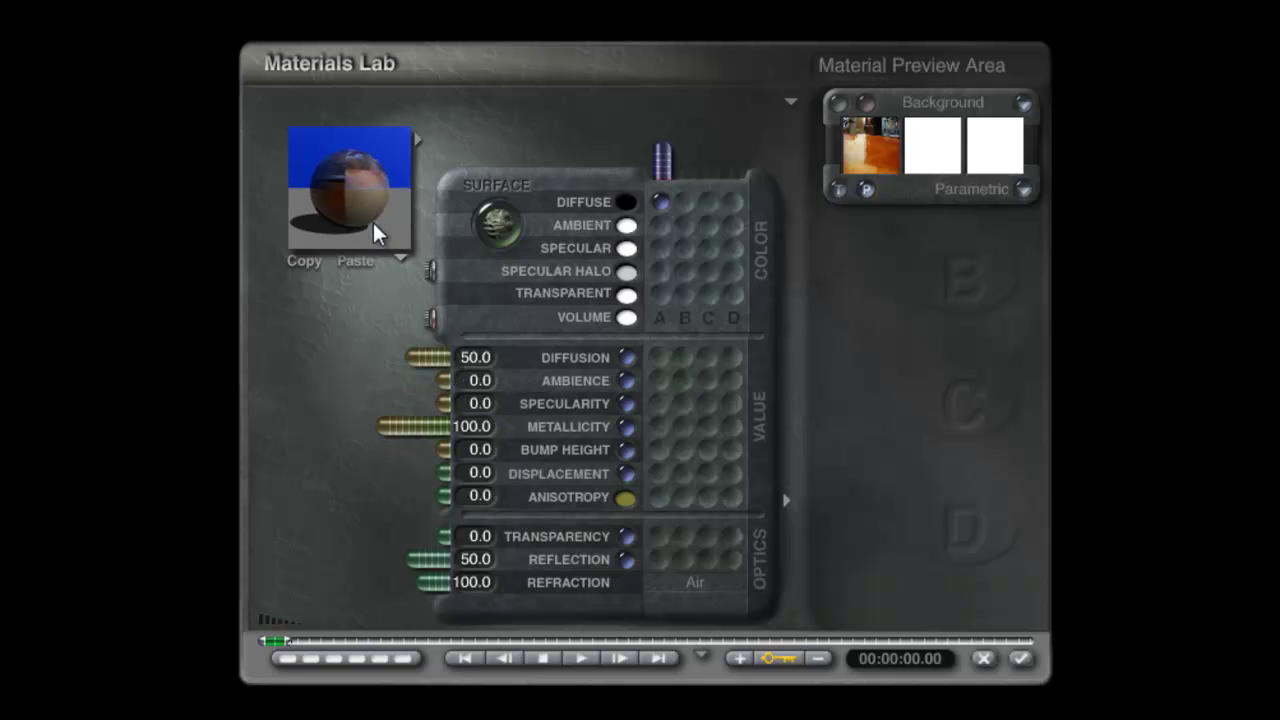
left_click(1019, 659)
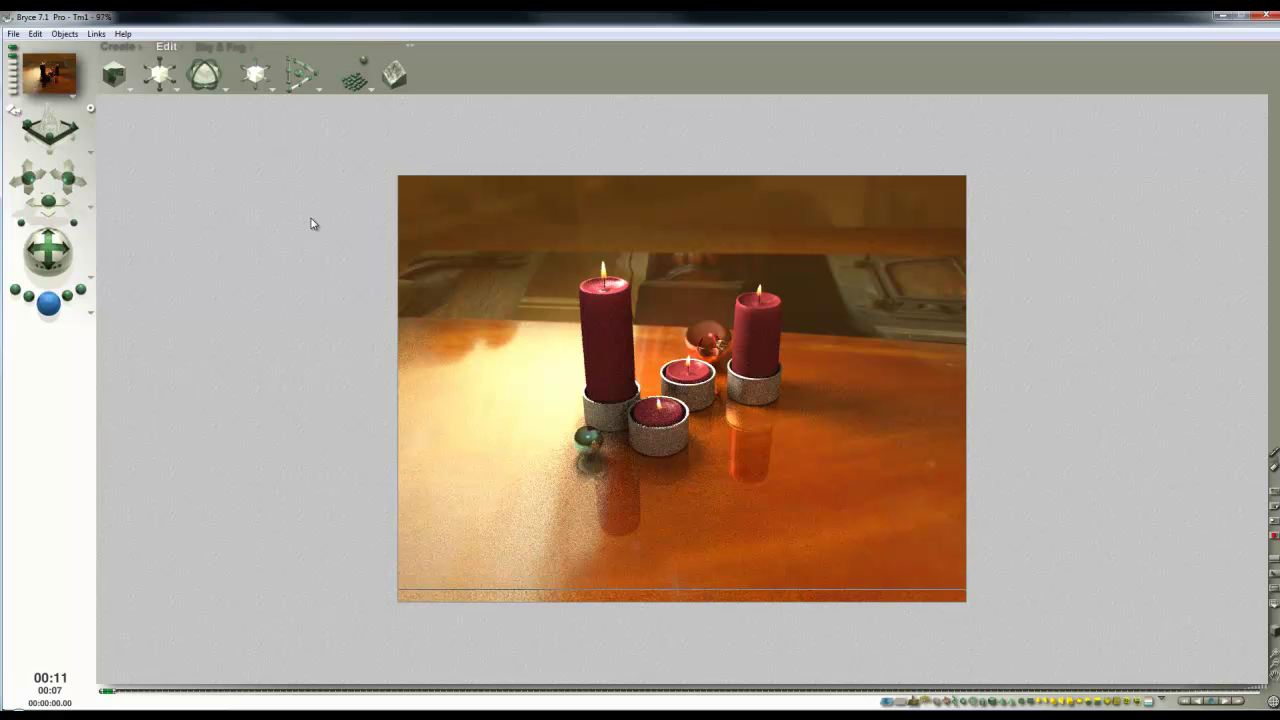
Save the scene as a new file named Tm2
left_click(14, 33)
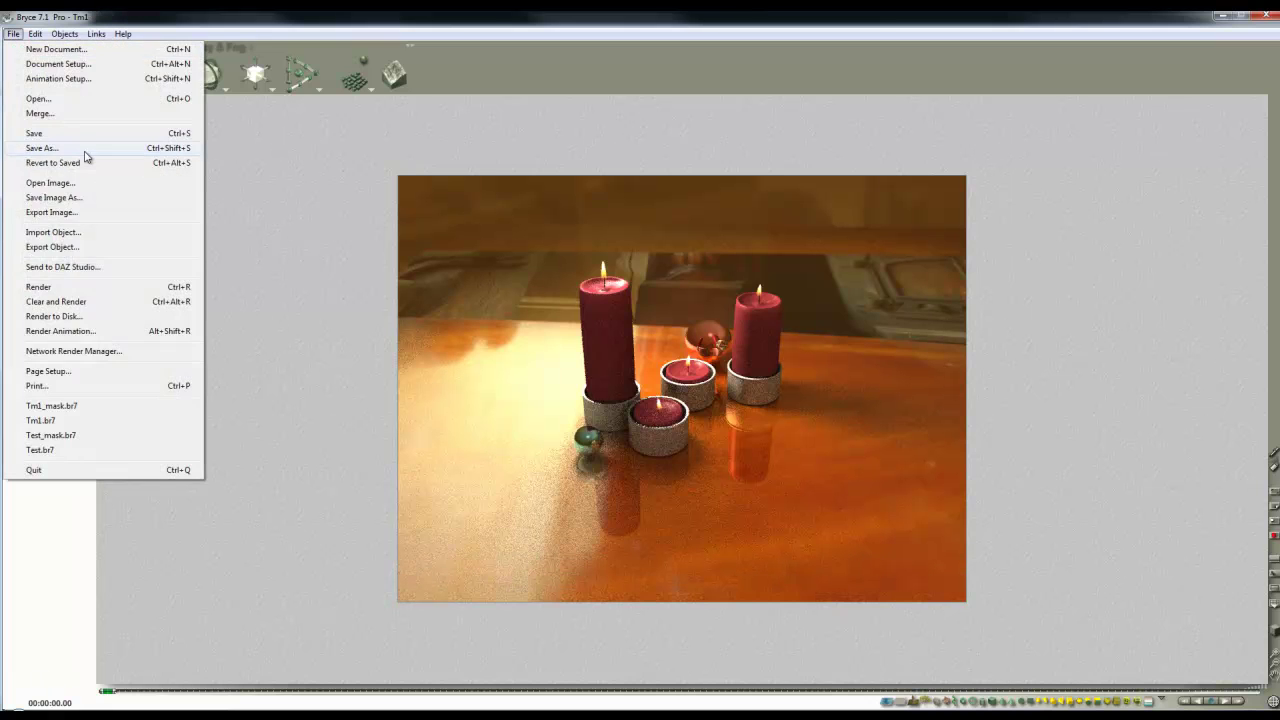
left_click(85, 152)
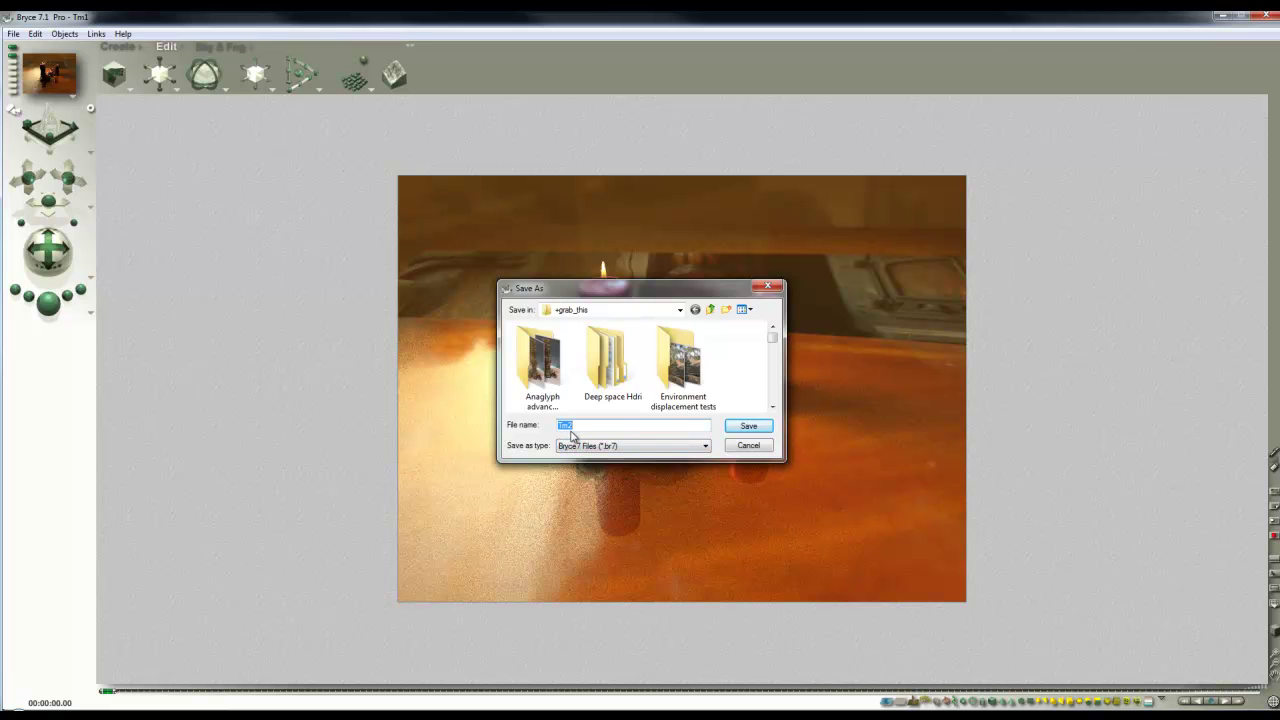
left_click(749, 427)
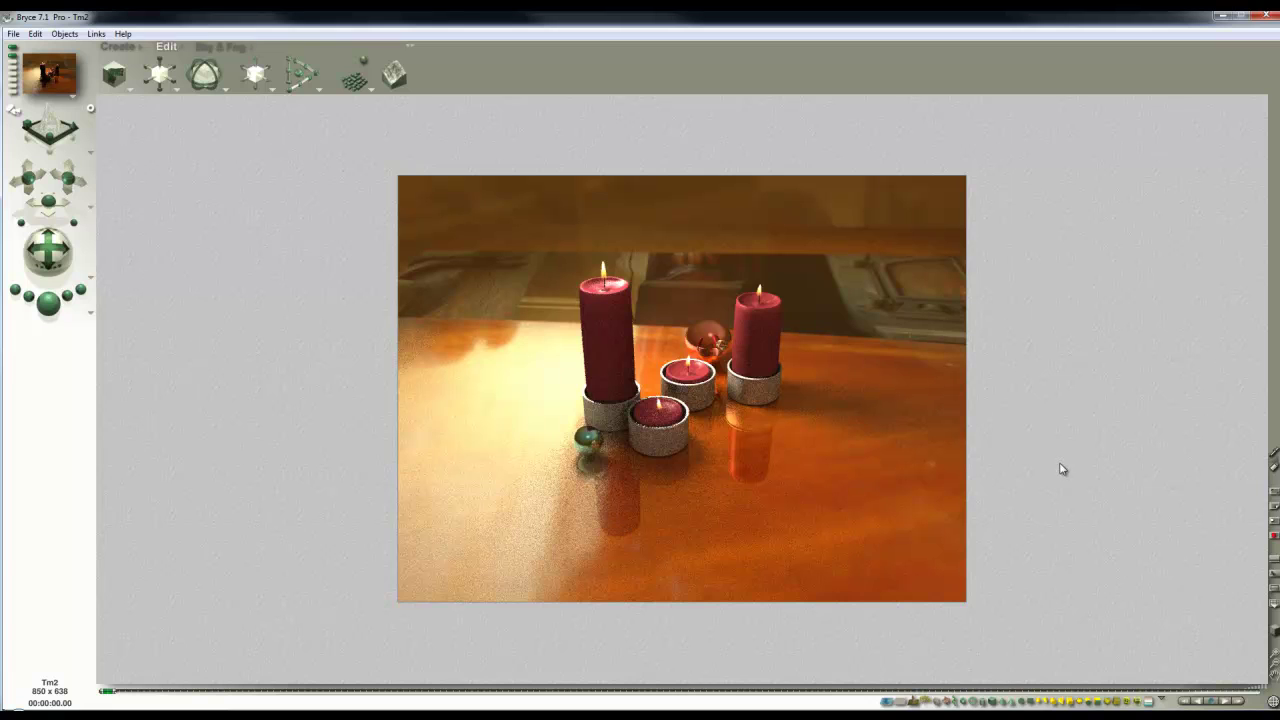
From the top view, select all the candles, pots and baubles, leaving the radial light out of the selection
left_click(1020, 463)
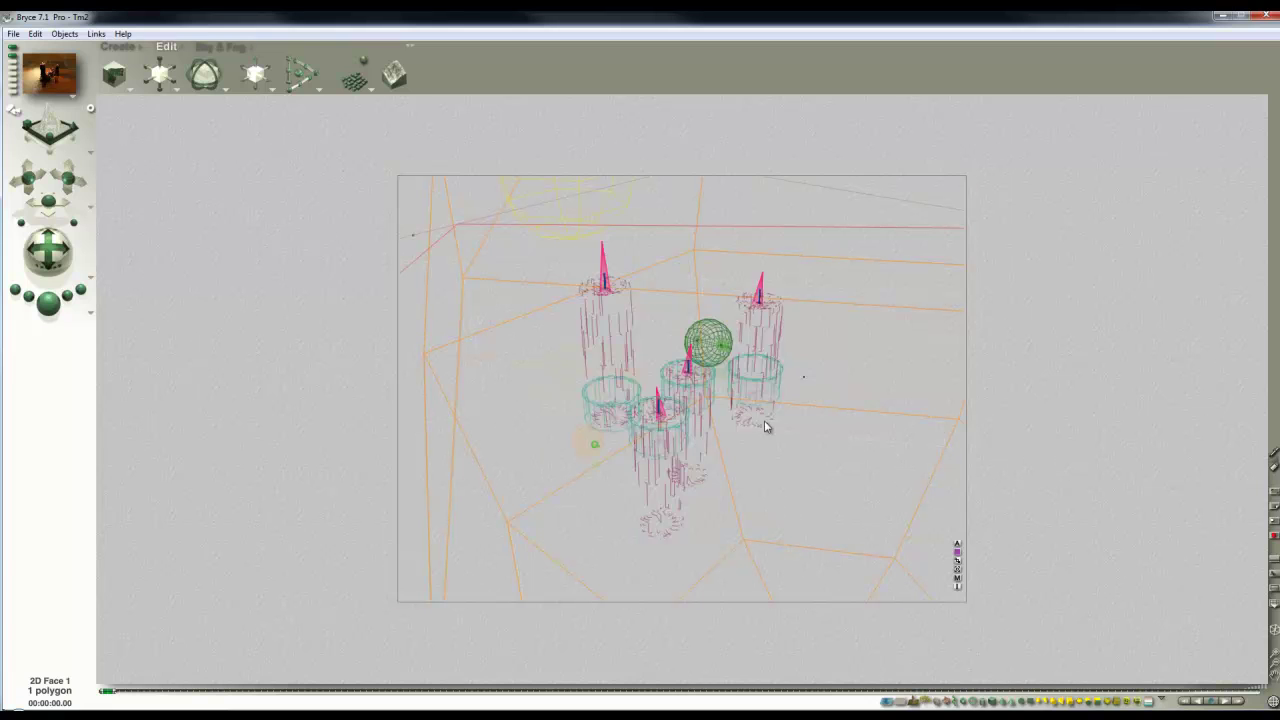
key("3")
mouse_move(906, 536)
left_mouse_down()
mouse_move(754, 466)
mouse_move(620, 378)
left_mouse_up()
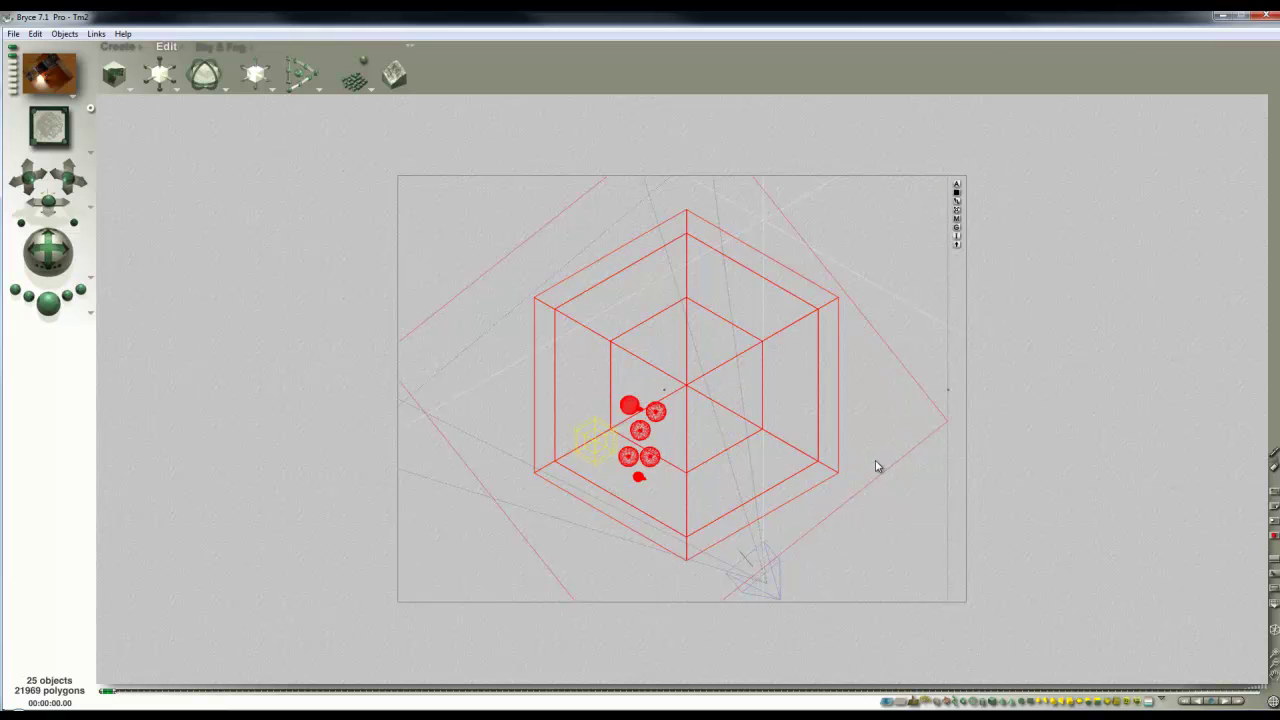
left_click(893, 560)
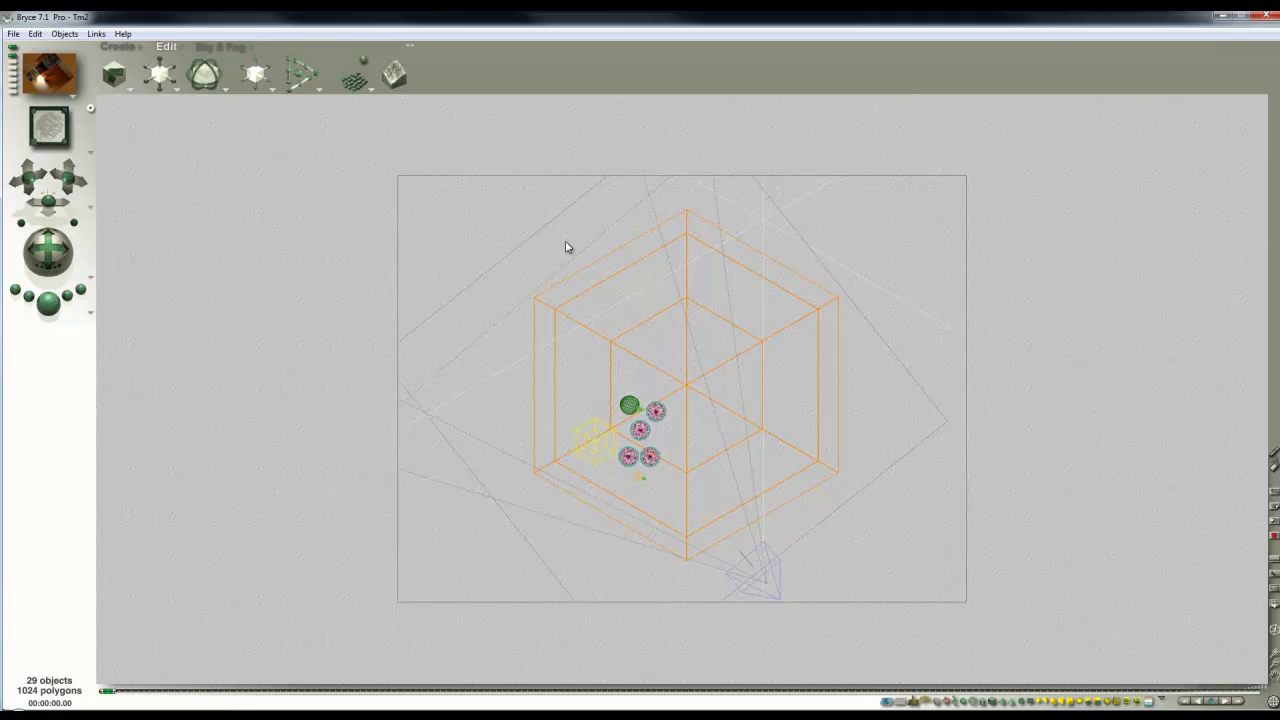
left_click_drag(470, 587, 661, 384)
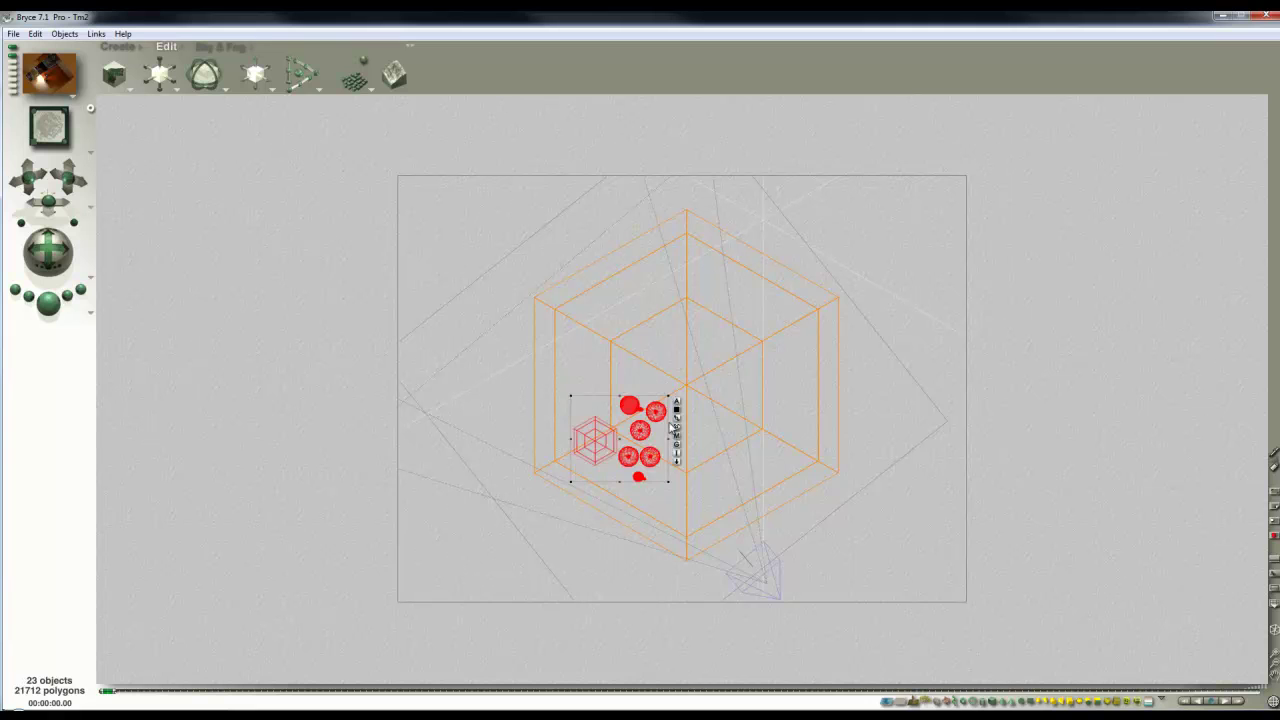
right_click(593, 454)
left_click(622, 489)
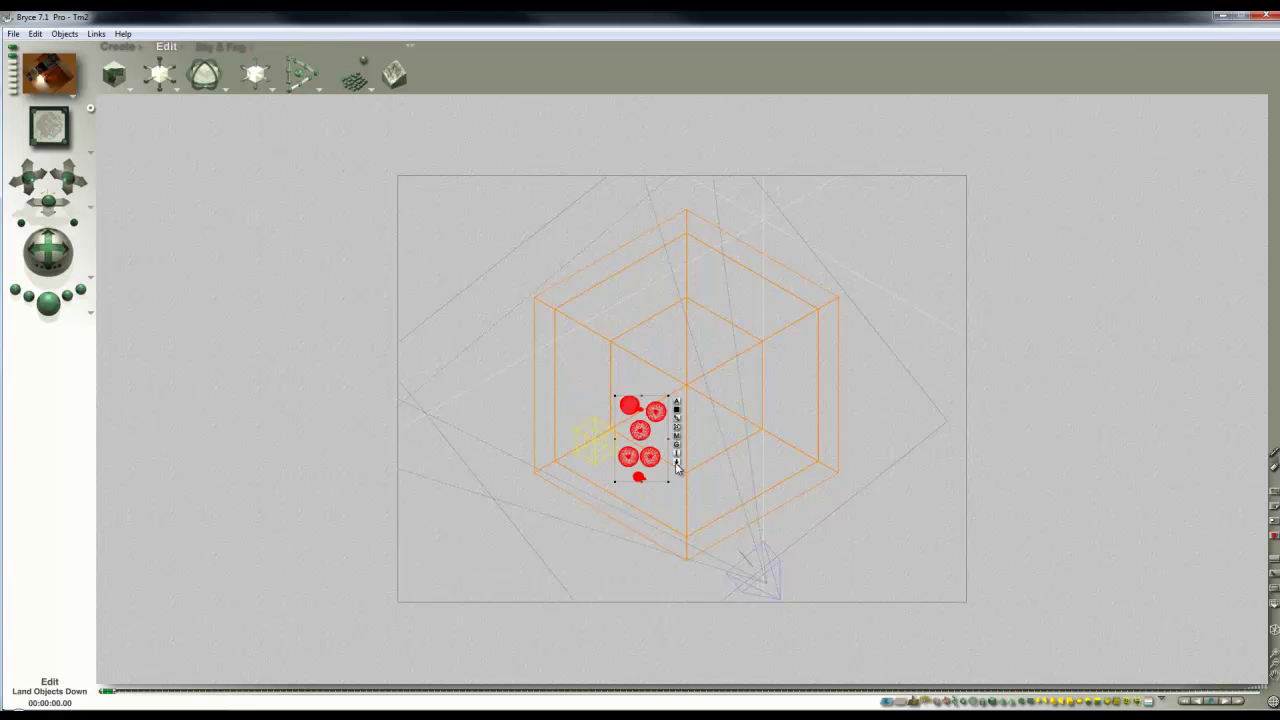
Return to the camera view and remove the Candle flame effect family from the selection
key("1")
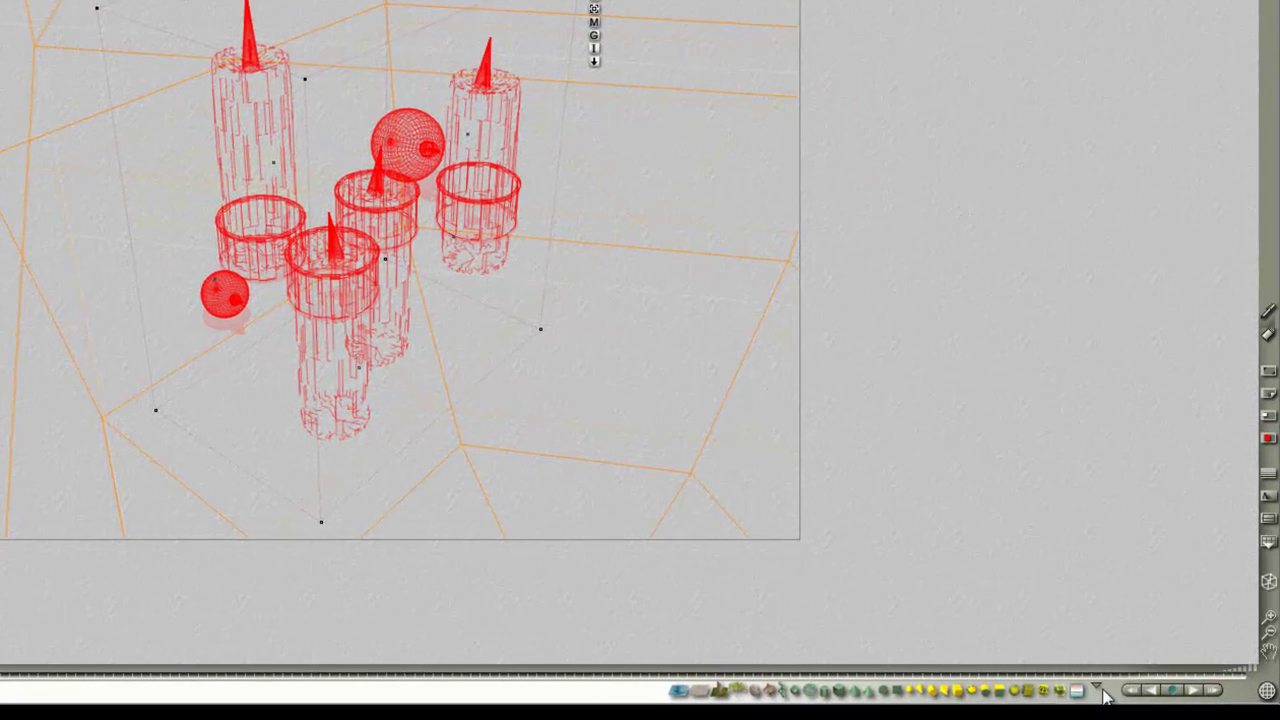
left_click(1151, 702)
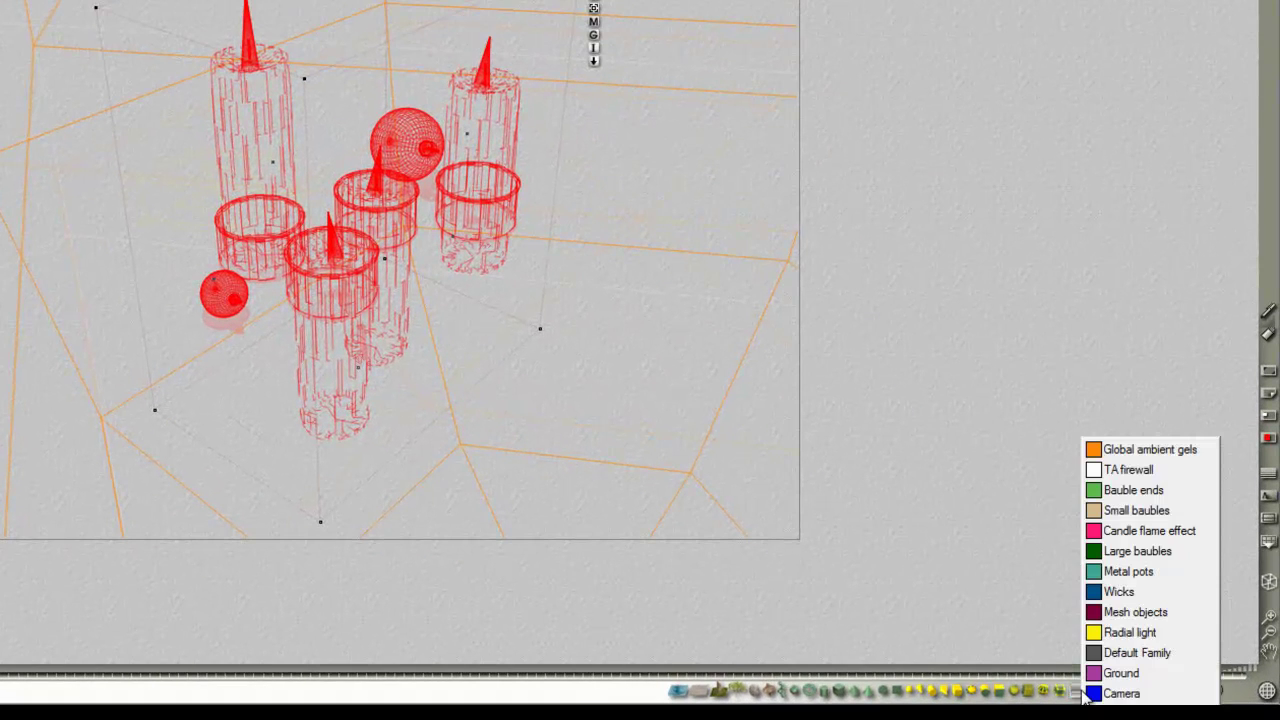
left_click(1154, 534)
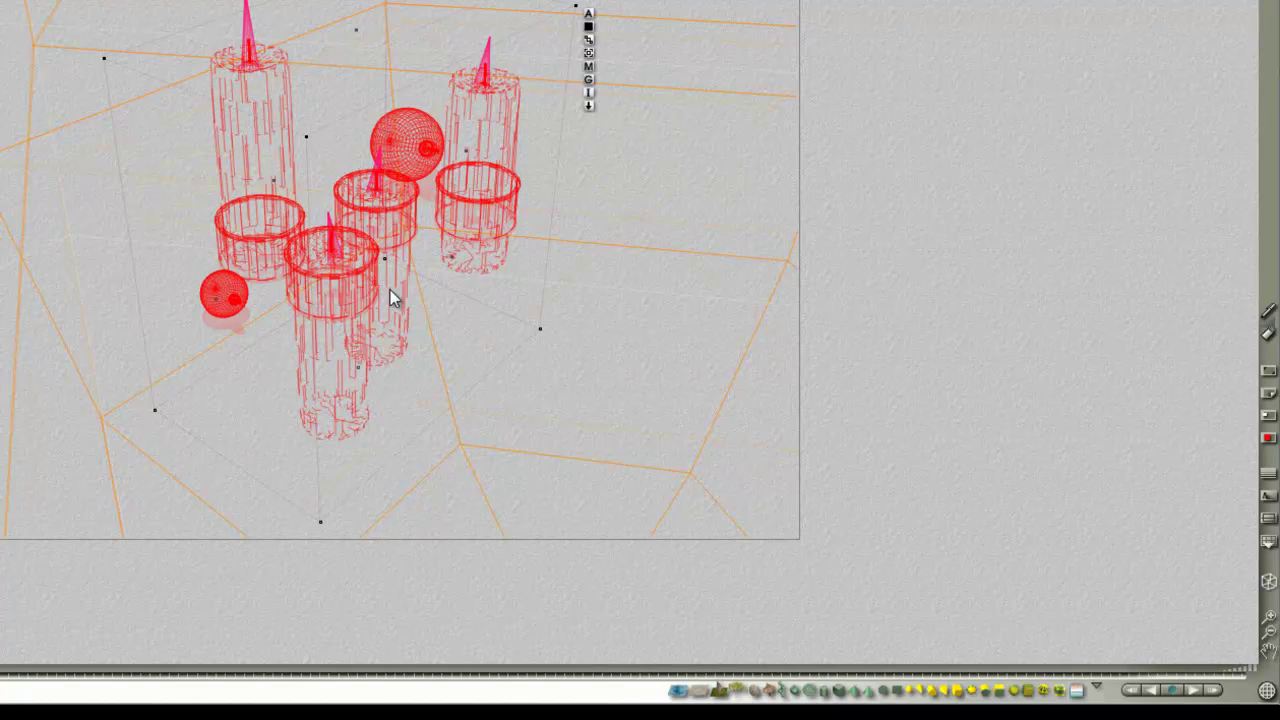
Reset the selected objects' material to default, with specularity and diffusion at 0 and ambience at 100, and apply it
left_click(588, 67)
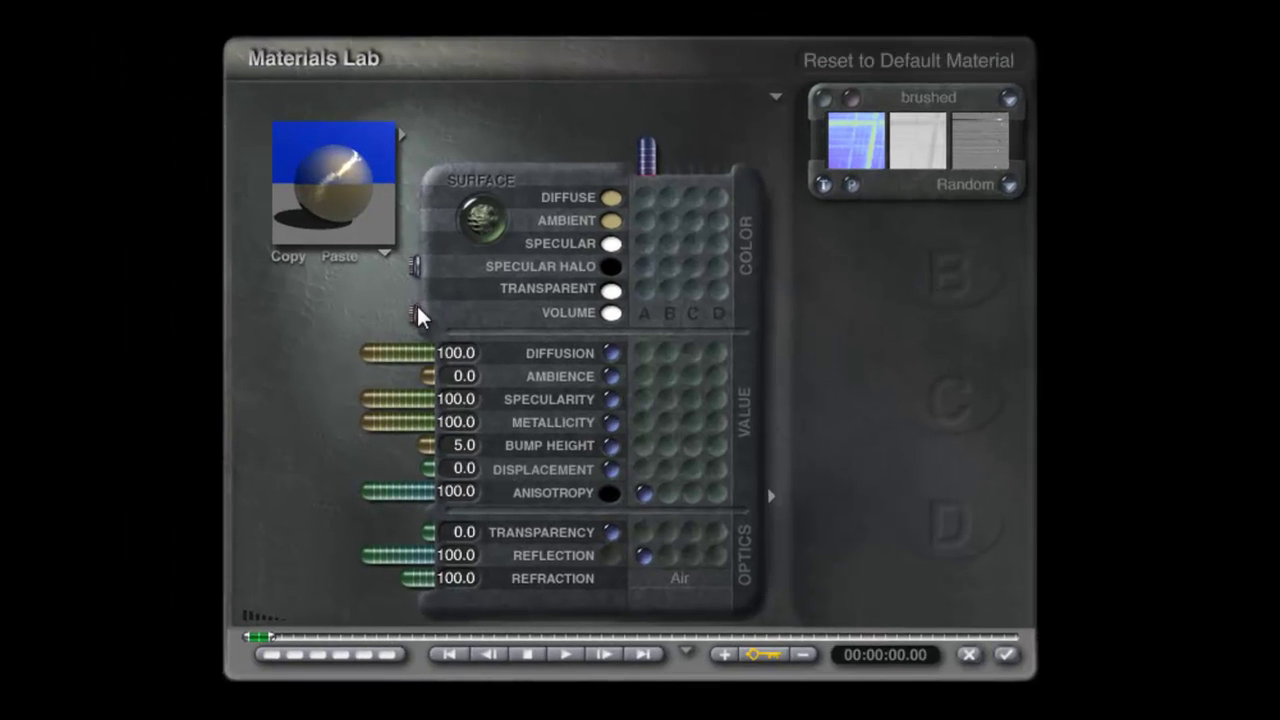
left_click(417, 320)
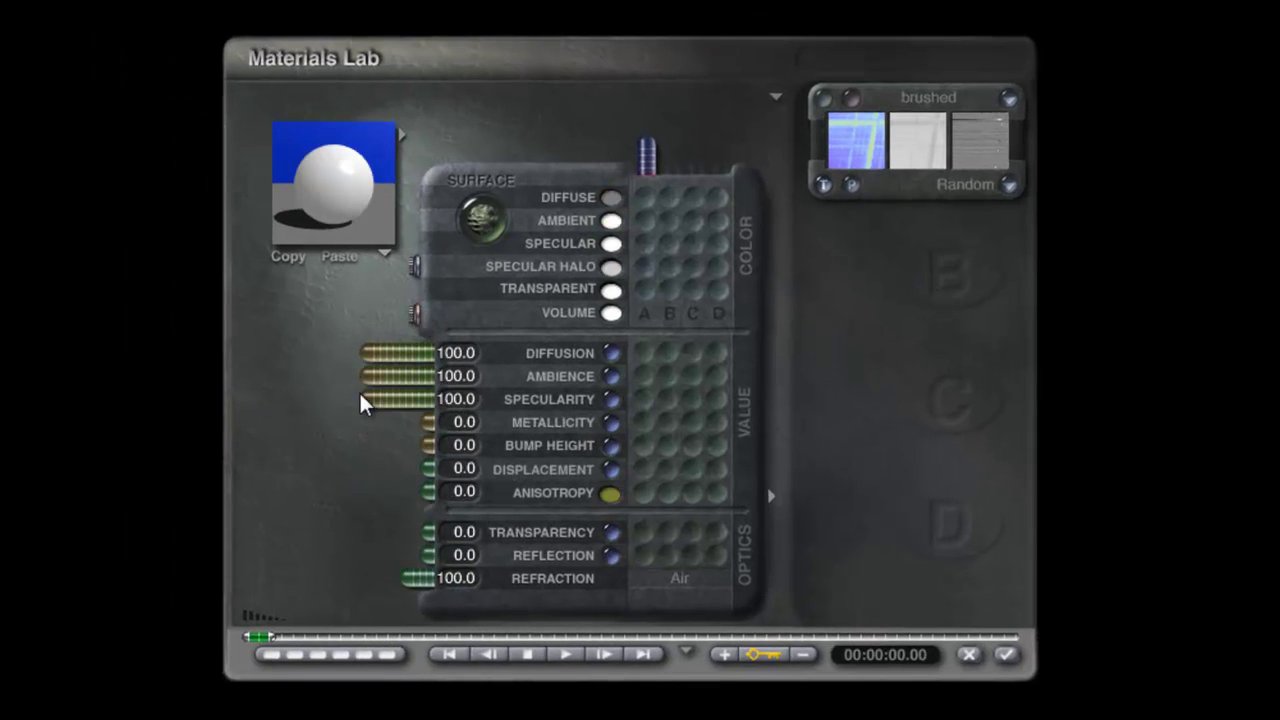
left_click_drag(355, 400, 432, 400)
left_click_drag(398, 353, 440, 353)
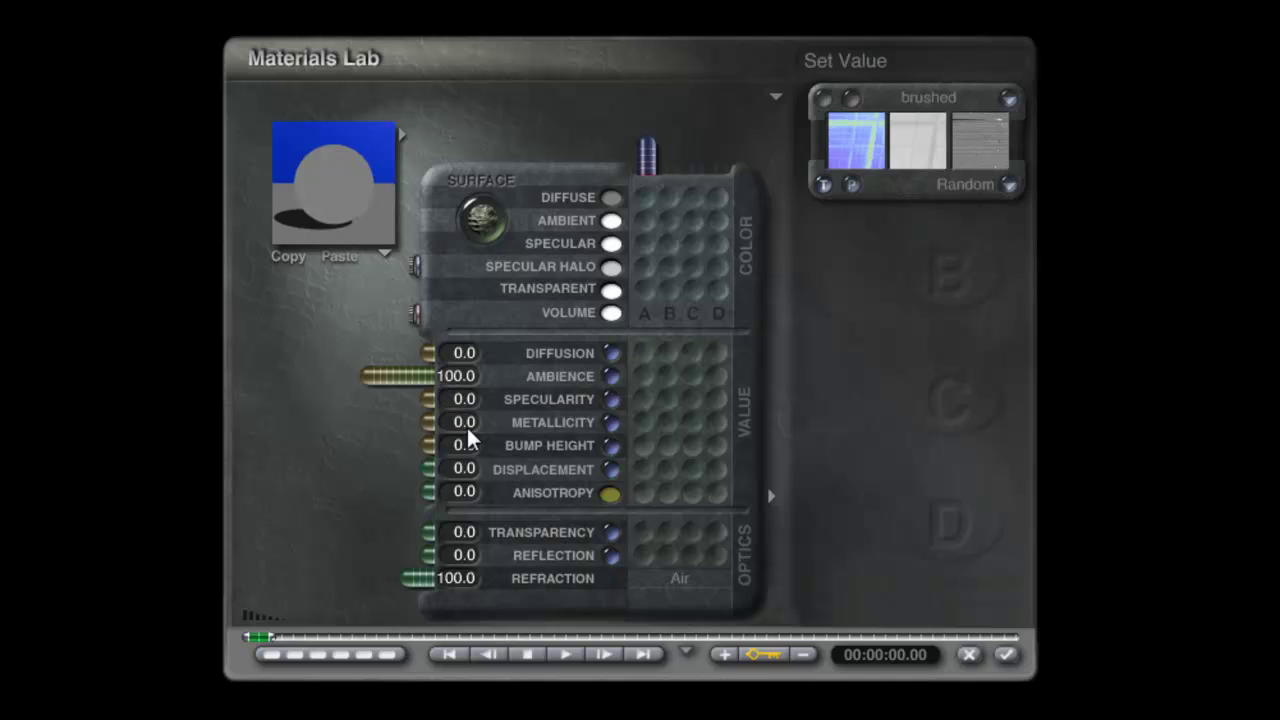
left_click(1021, 664)
Delete the global ambient gels and Radial Light 1 from the scene, and return to the camera view
left_click(340, 78)
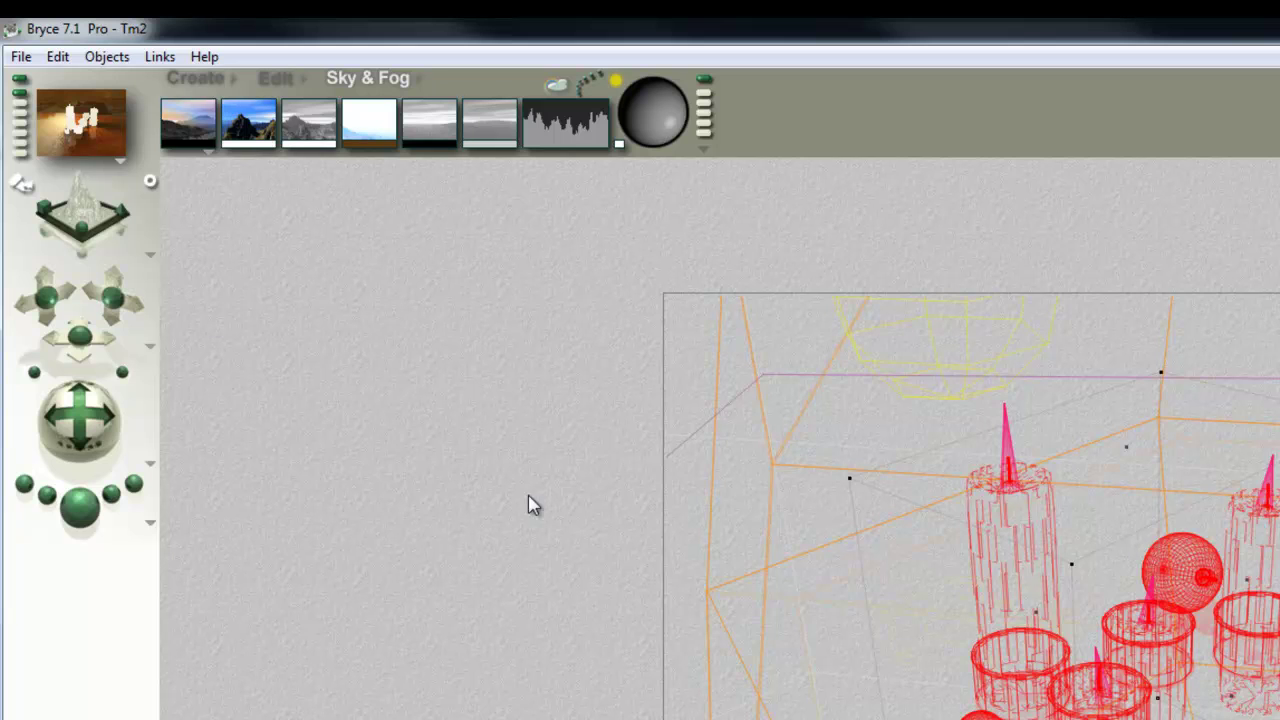
key("2")
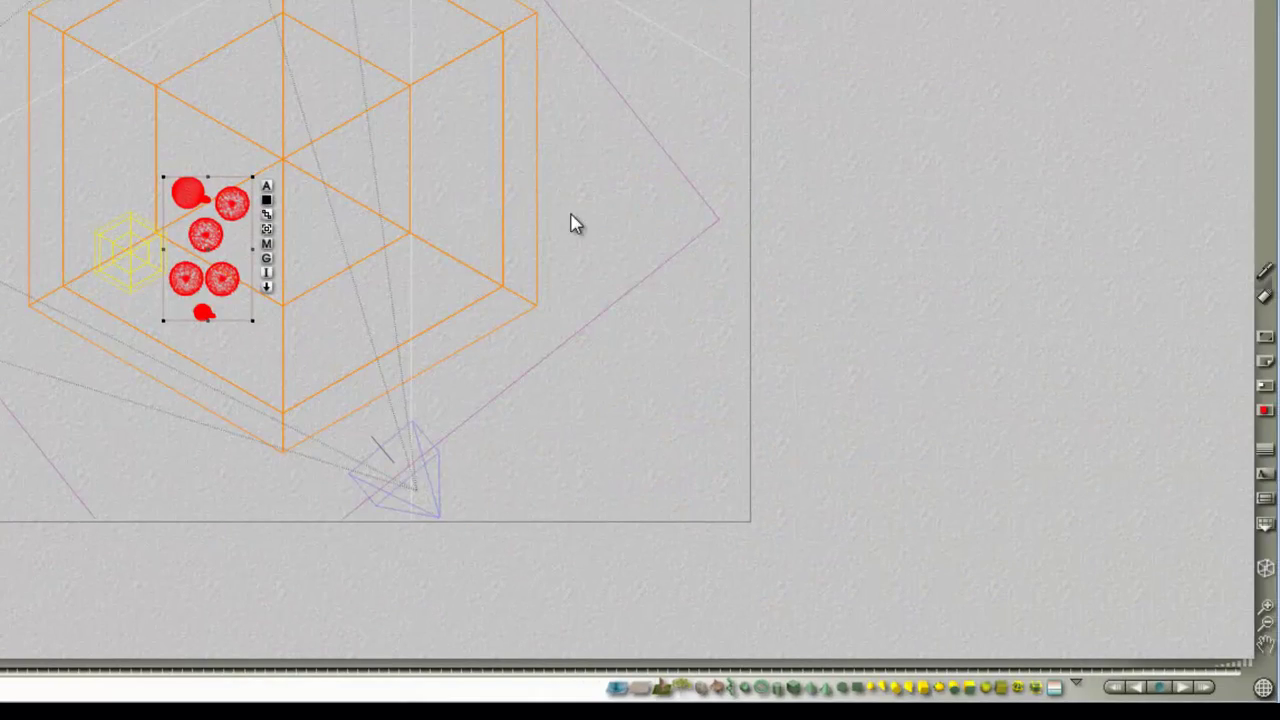
right_click(380, 171)
left_click(398, 180)
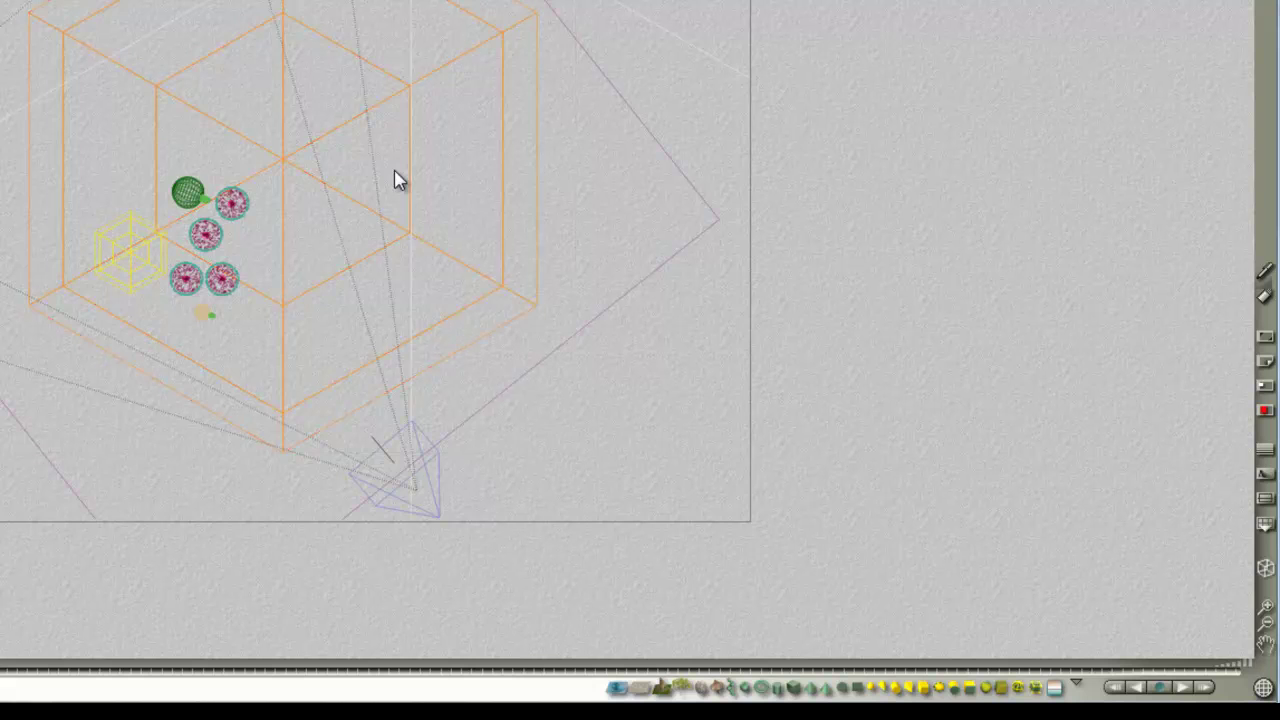
right_click(392, 180)
left_click(405, 183)
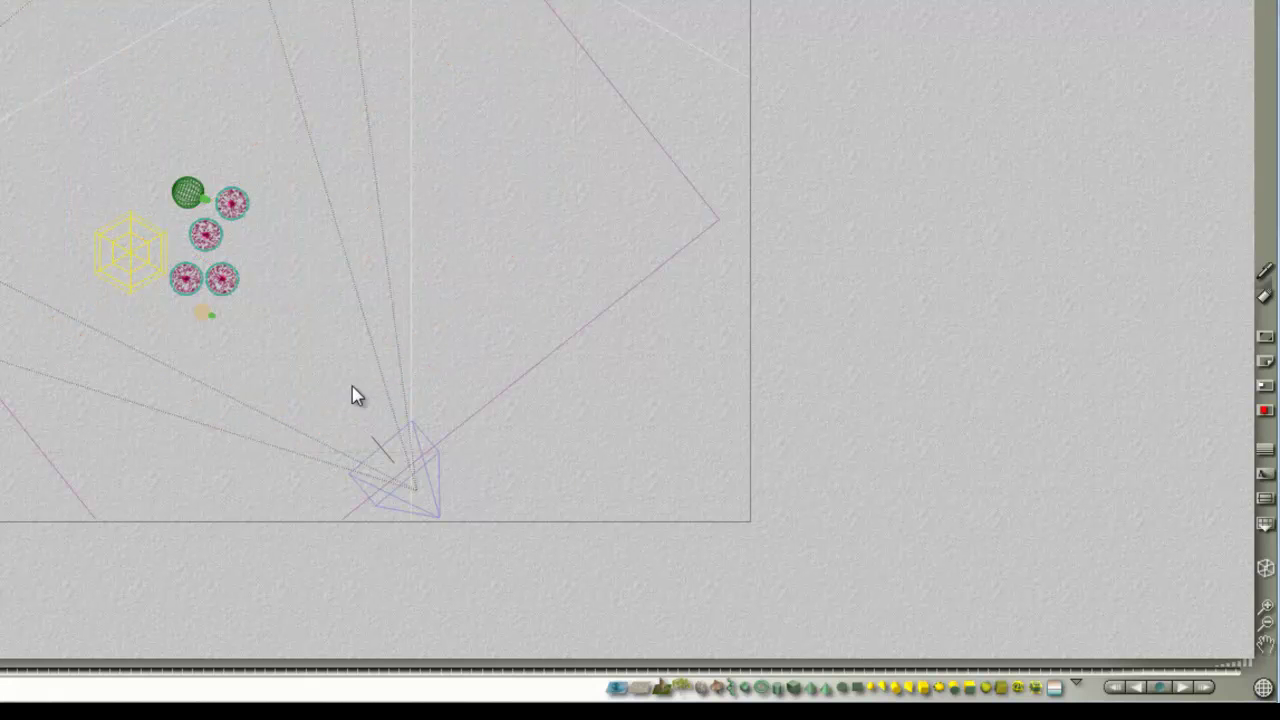
right_click(125, 279)
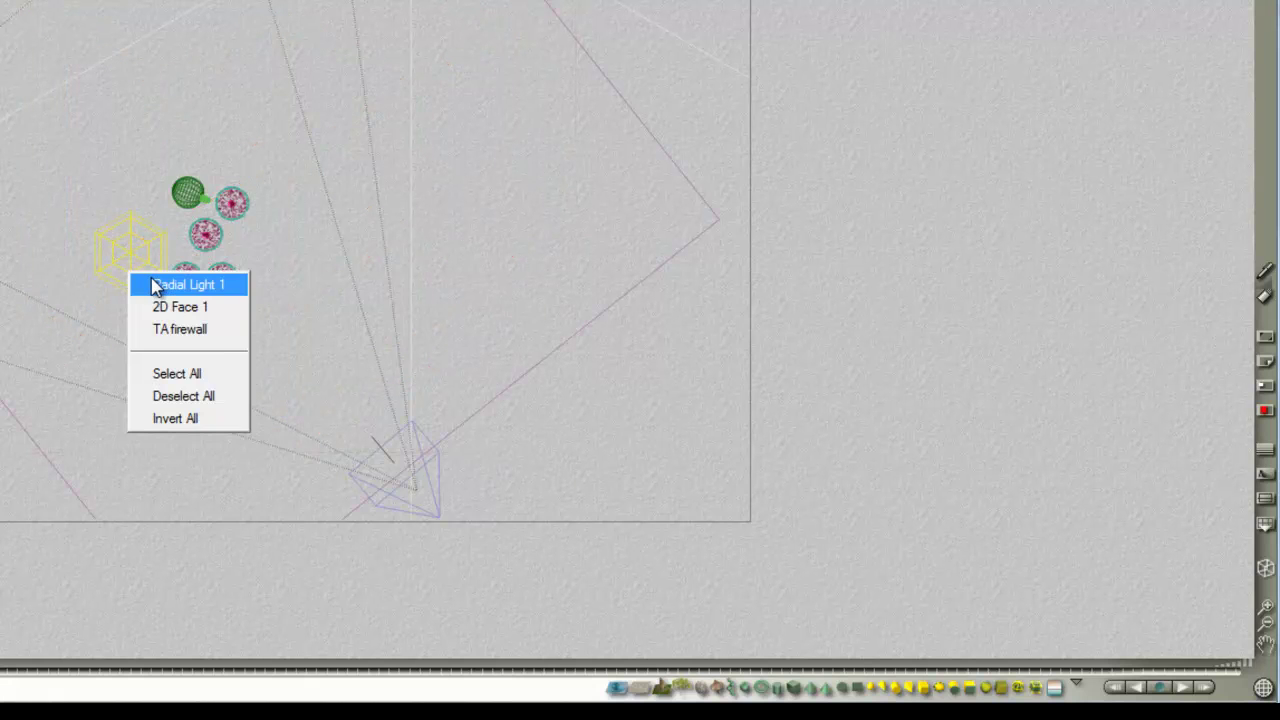
left_click(152, 286)
key("1")
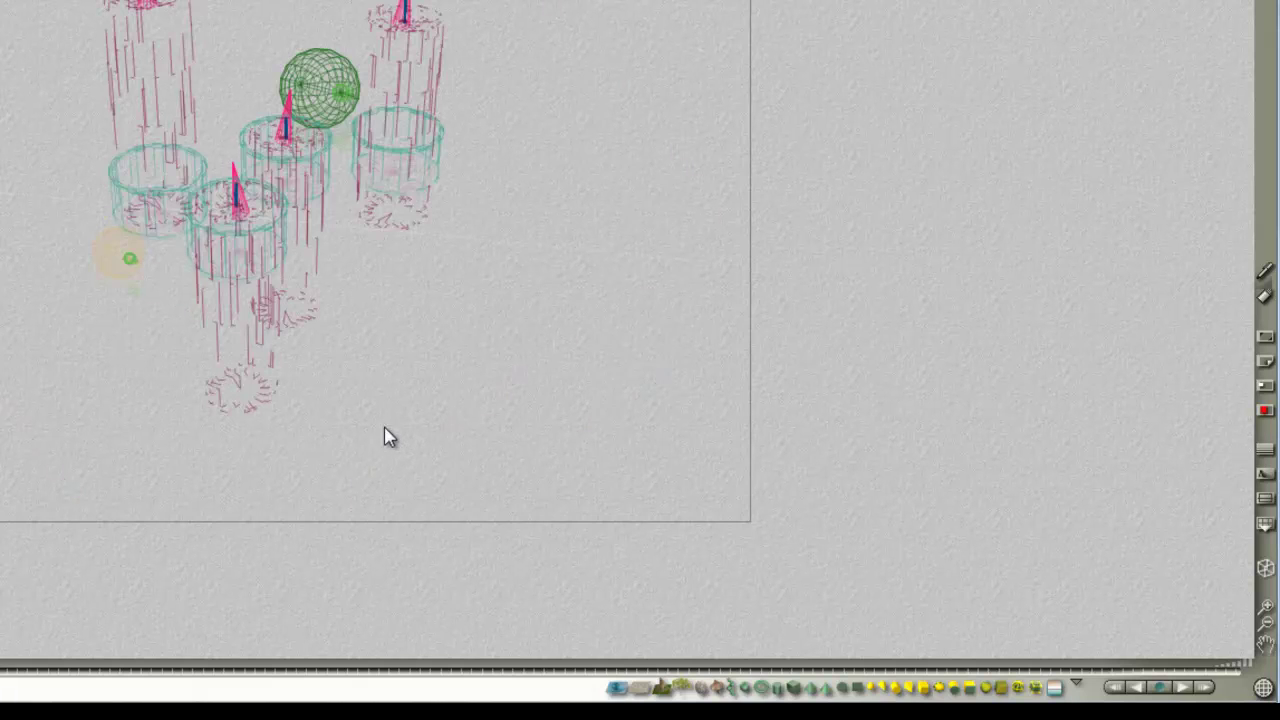
Recolour component 1 of the candle flames' Redlayers volume texture to black, grey and white, and apply the material
left_click(1057, 687)
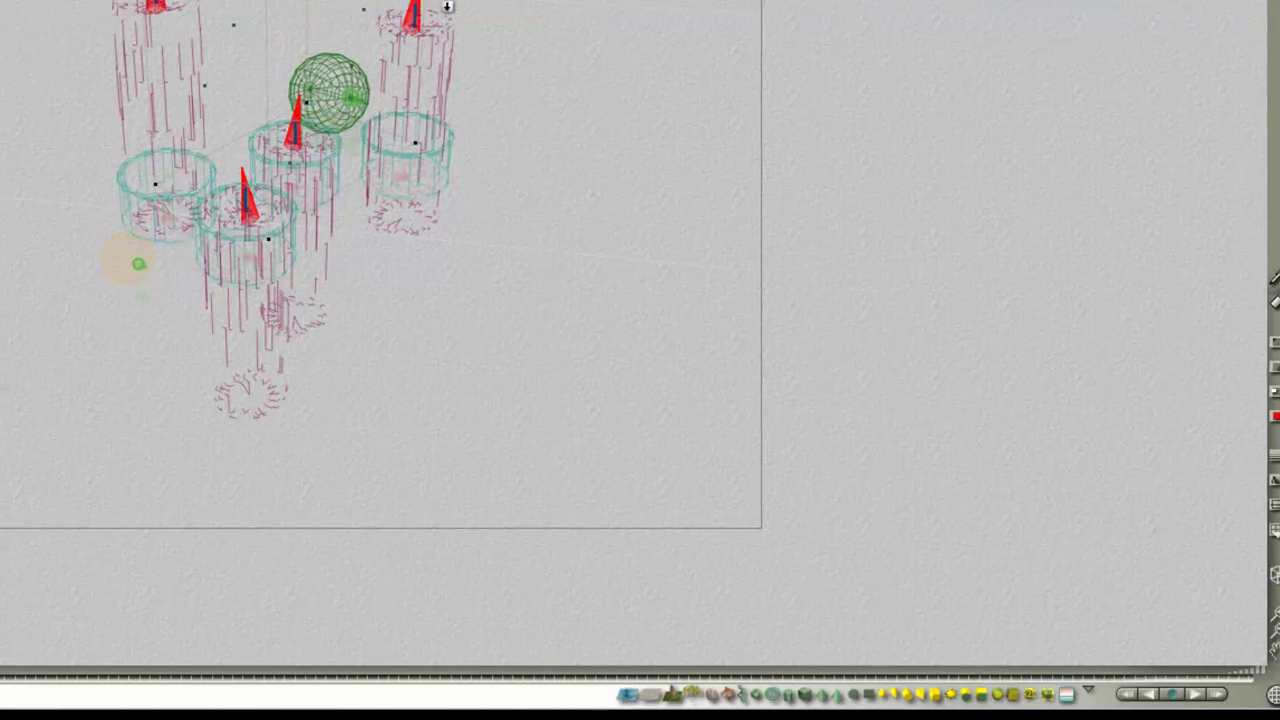
left_click(798, 115)
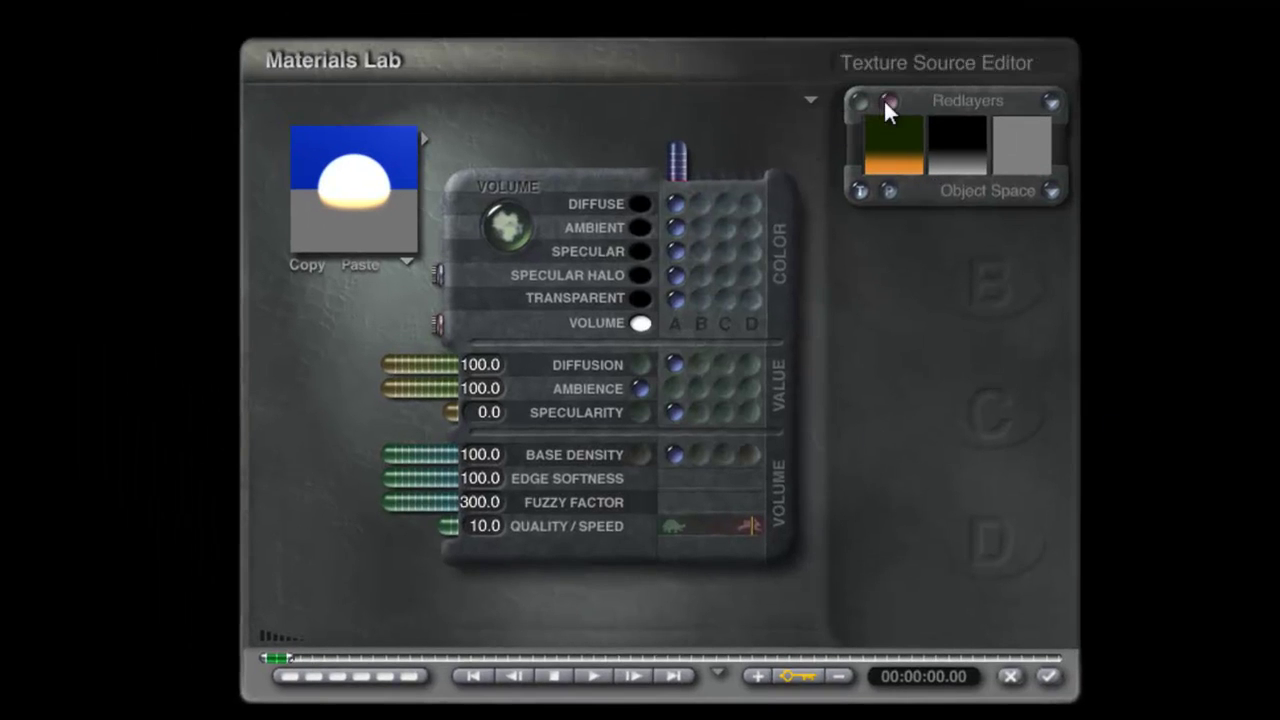
left_click(886, 100)
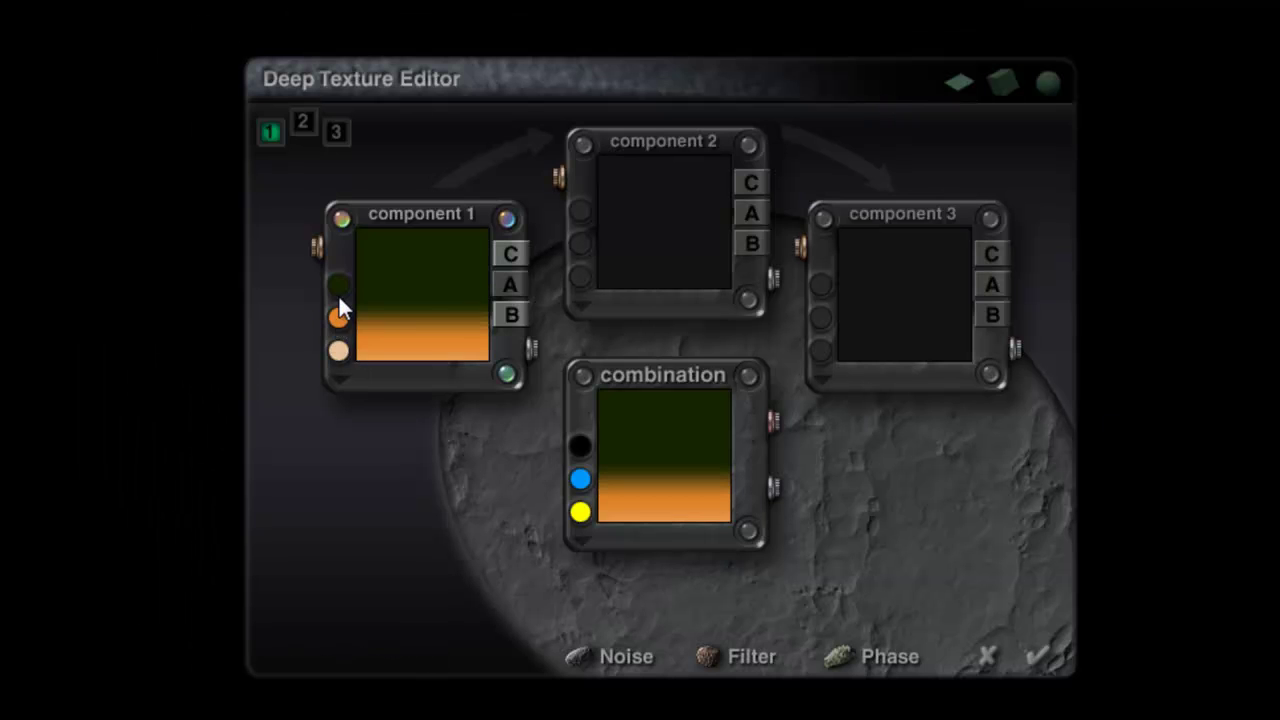
left_click_drag(335, 279, 0, 307)
left_click_drag(338, 316, 501, 244)
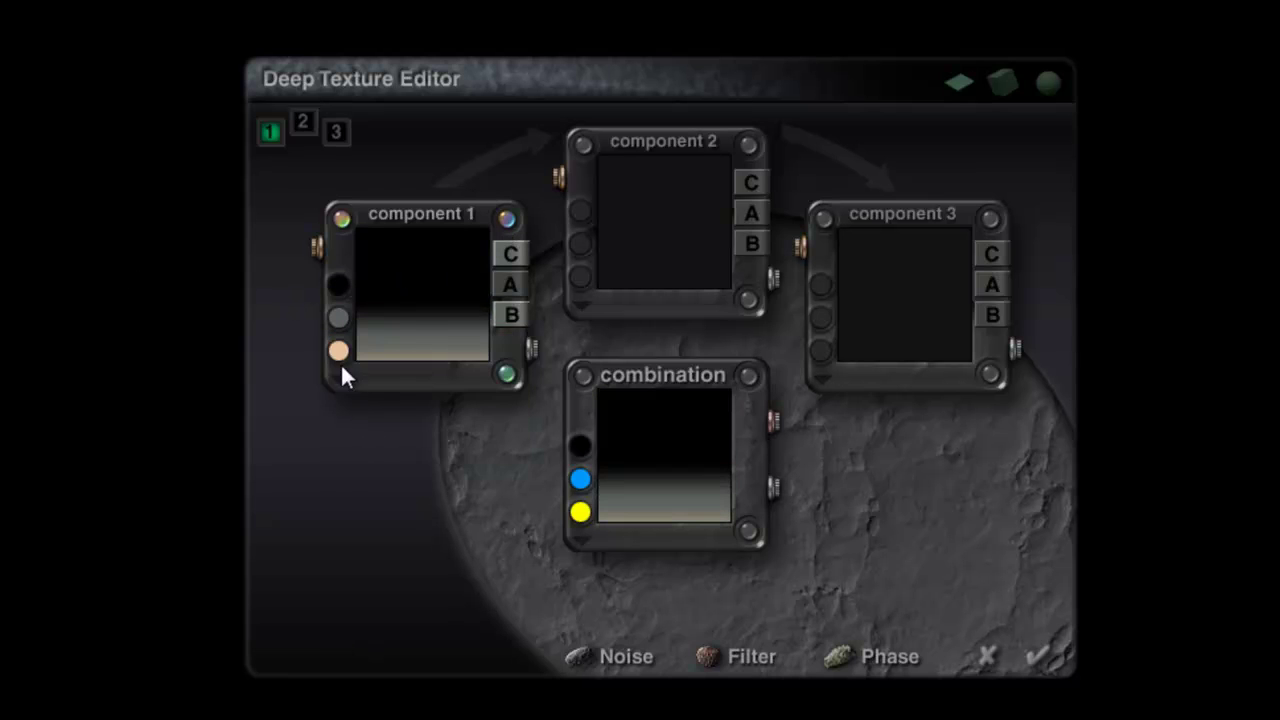
left_click(337, 362, "alt")
left_click_drag(639, 368, 858, 368)
left_click_drag(757, 400, 858, 400)
left_click_drag(825, 337, 858, 337)
left_click(880, 449)
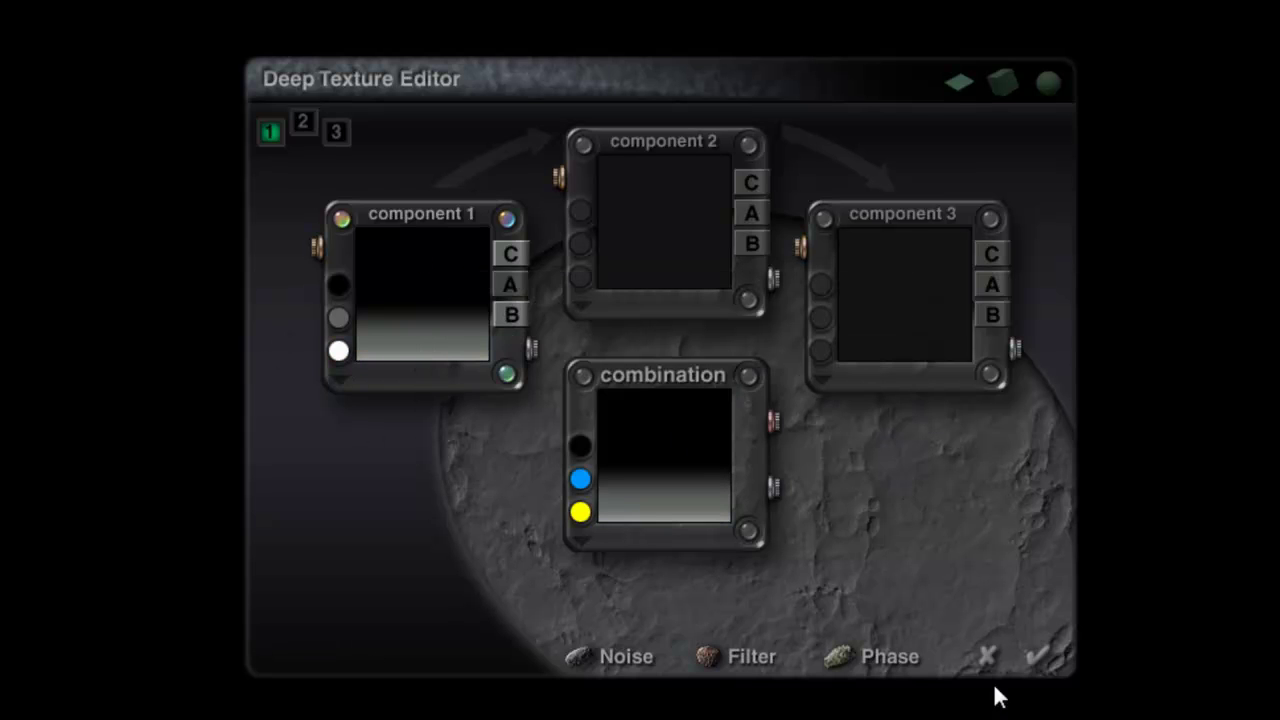
left_click(1042, 656)
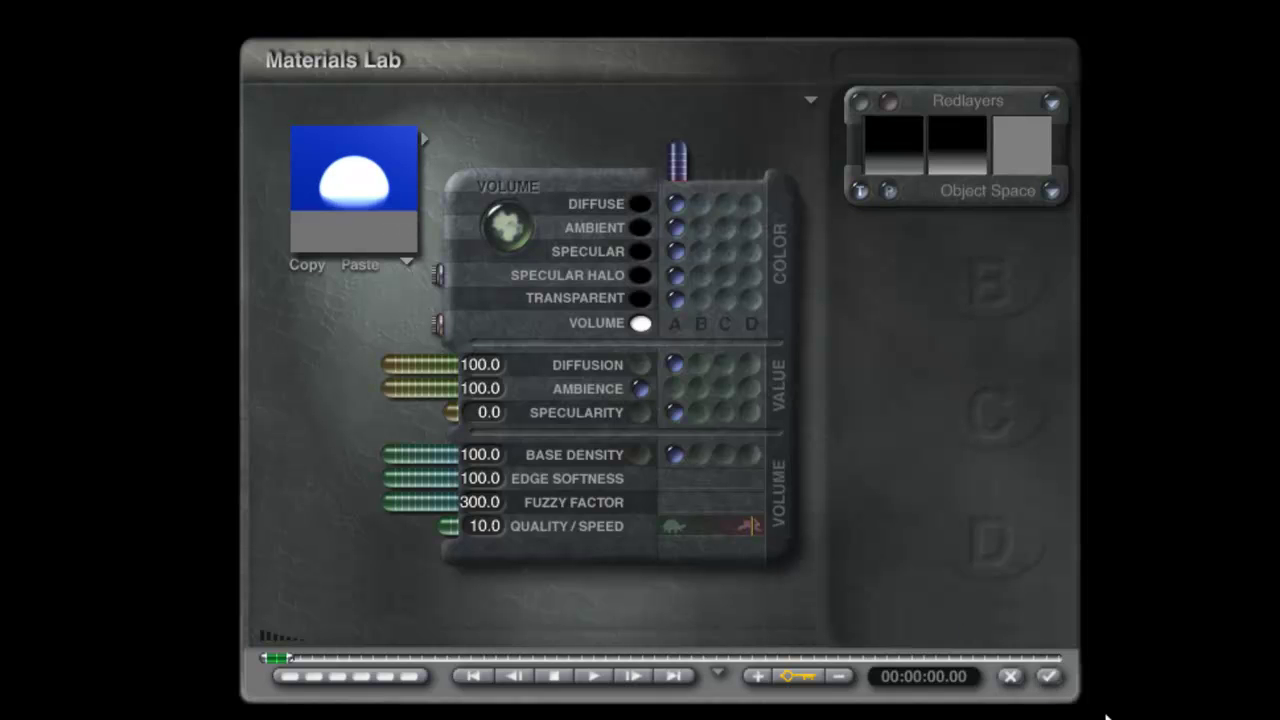
left_click(1048, 676)
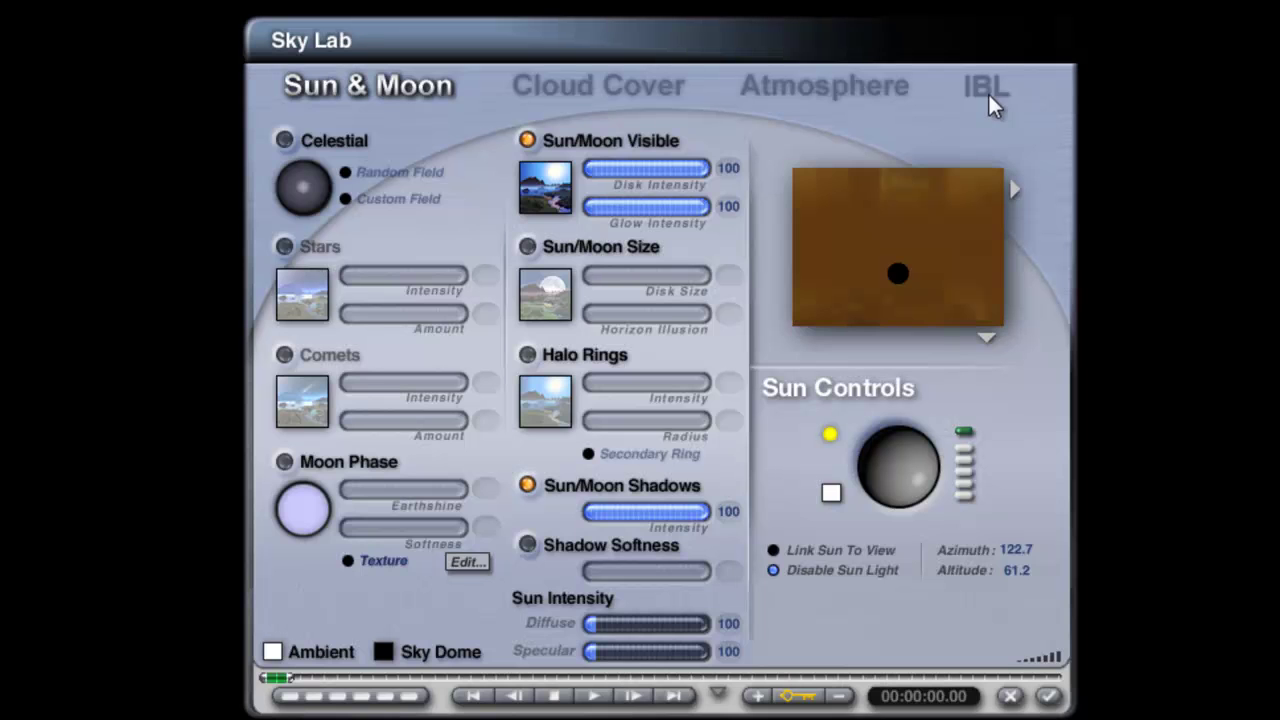
Turn off the use of the HDRI image as a backdrop in the sky's IBL settings and apply the change
left_click(990, 100)
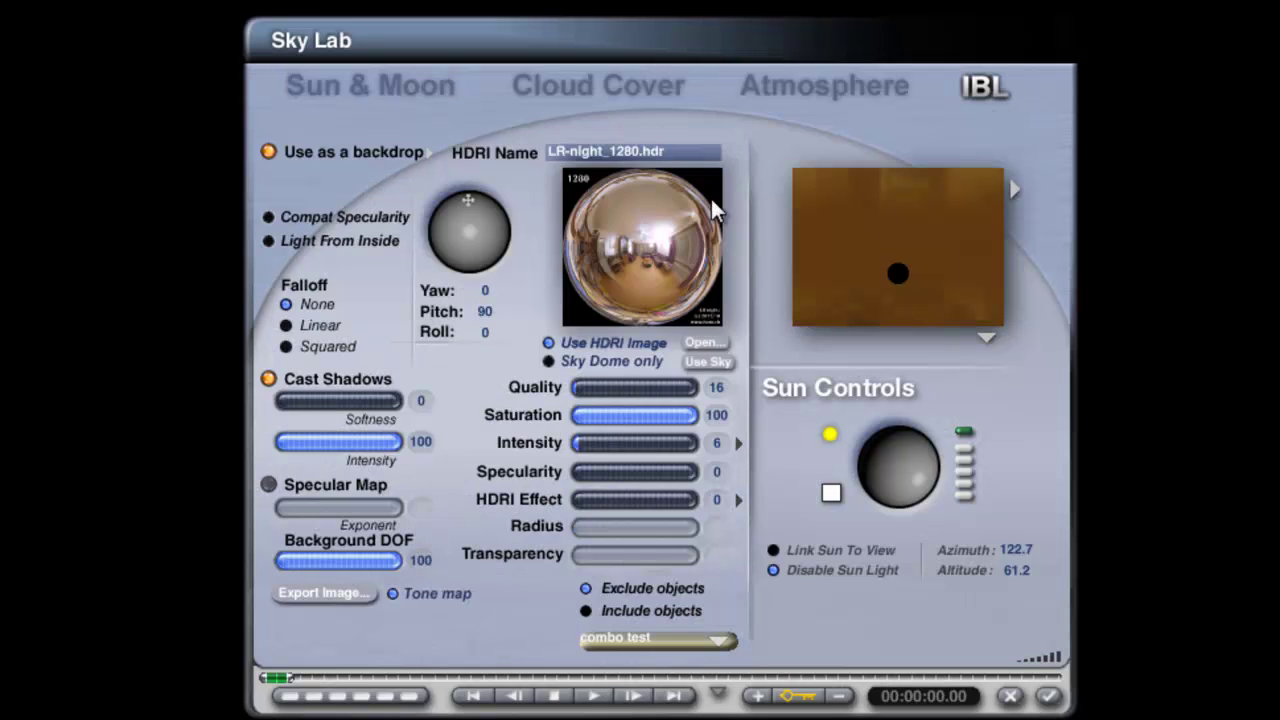
left_click(271, 153)
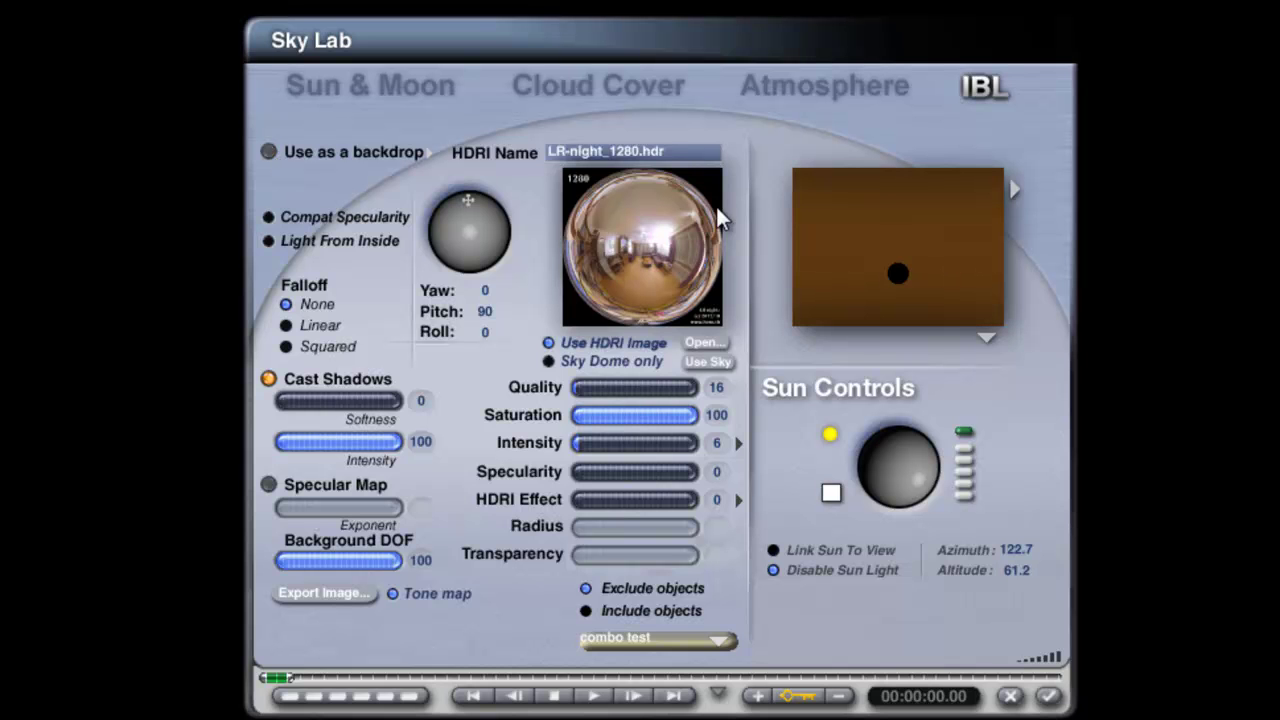
left_click(1047, 696)
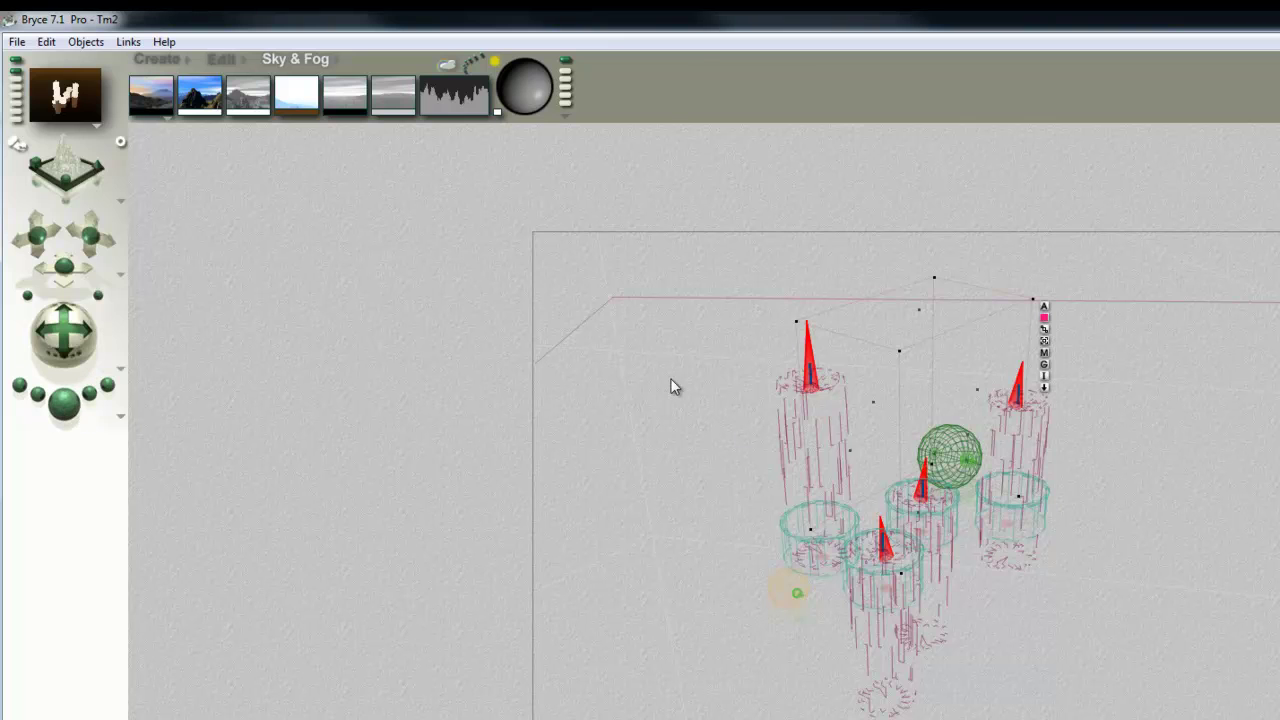
Change the sky mode, confirming black (RGB 0, 0, 0) as its colour, and render the scene as a check
left_click(167, 119)
left_click(212, 183)
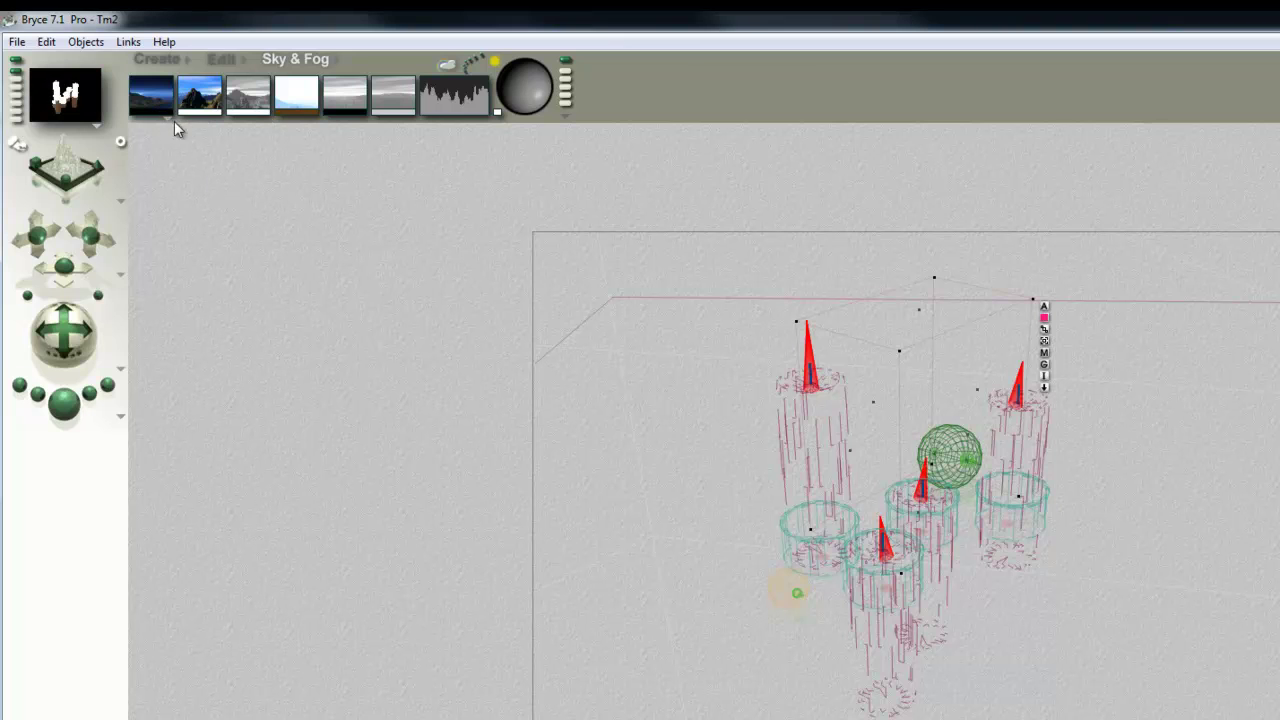
left_click(163, 112)
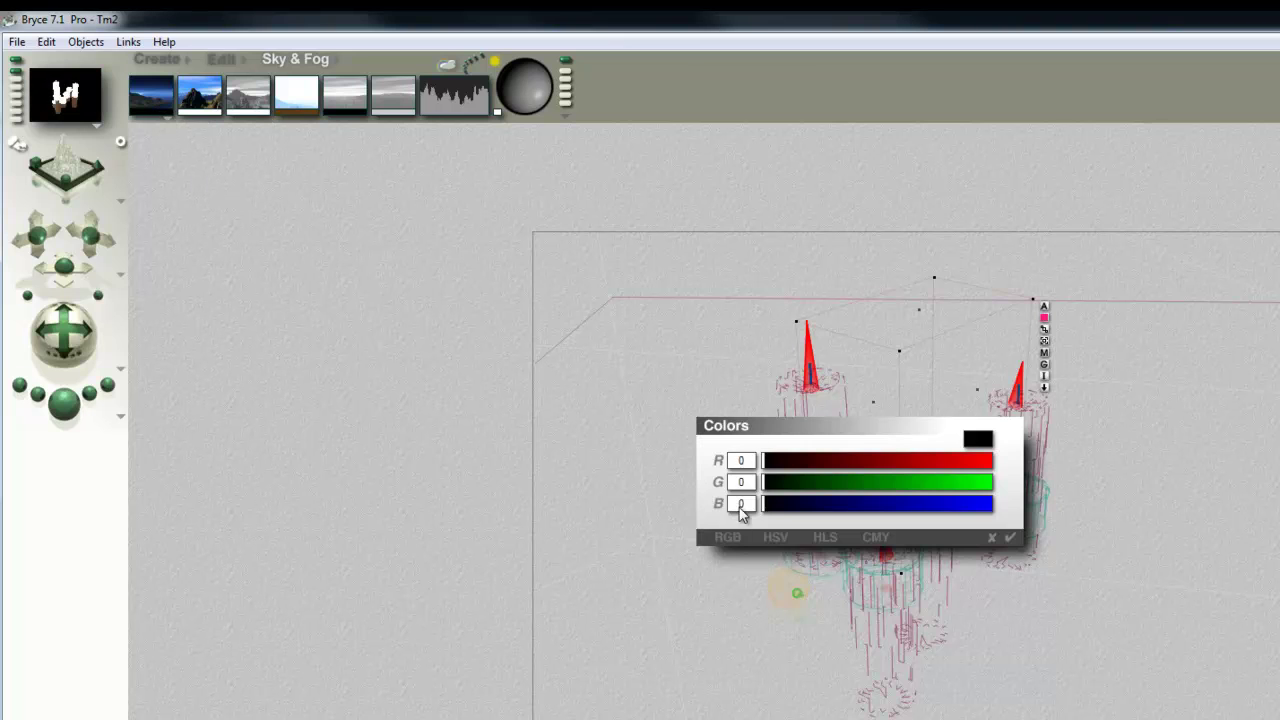
left_click(1010, 538)
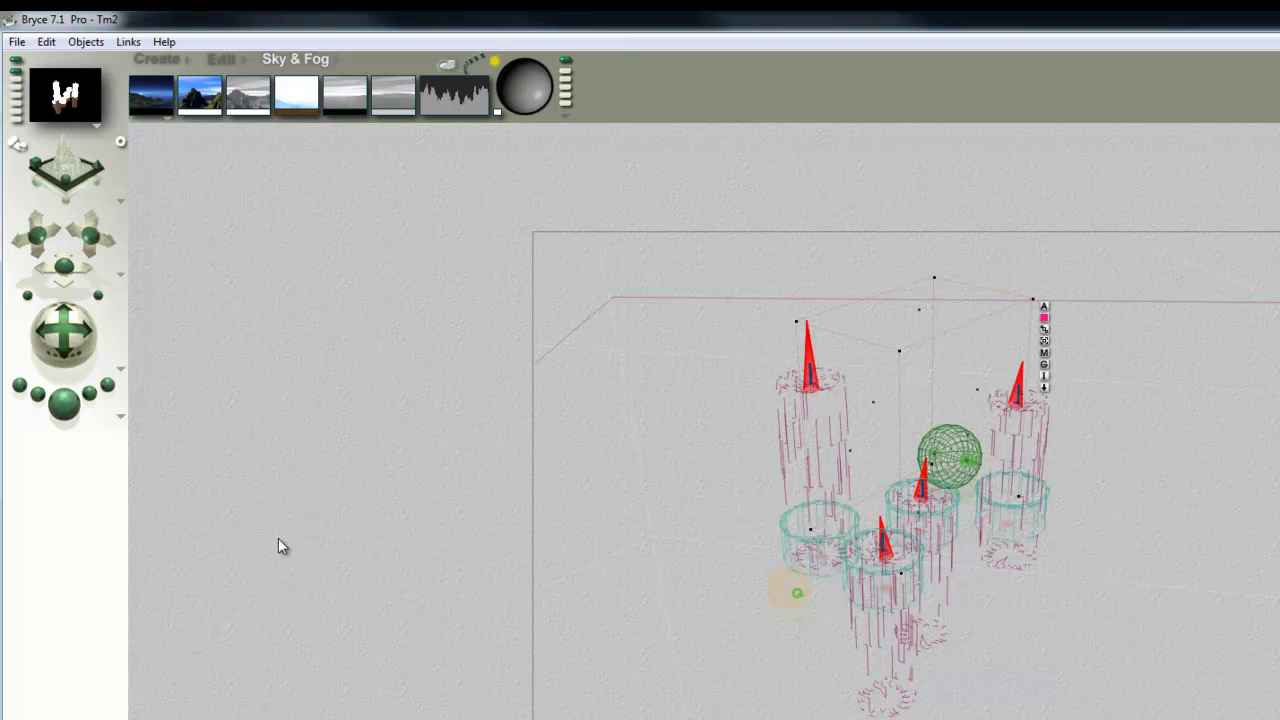
left_click(64, 404)
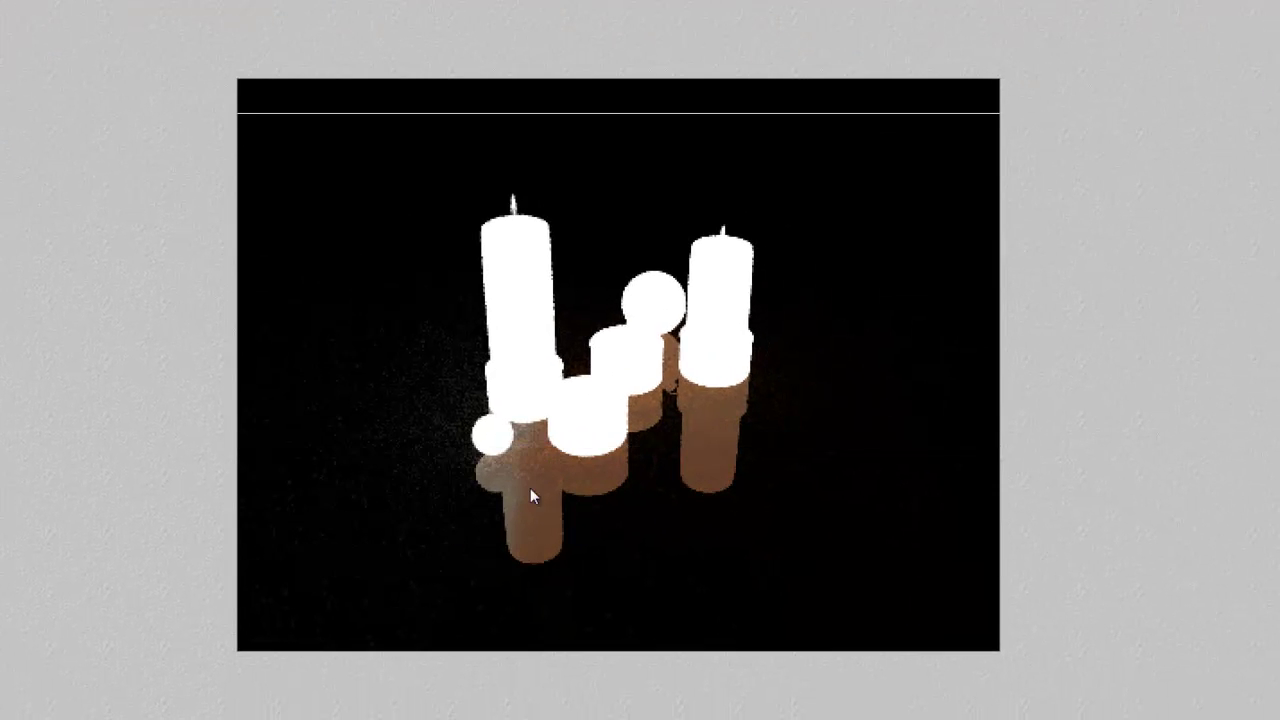
left_click(797, 448)
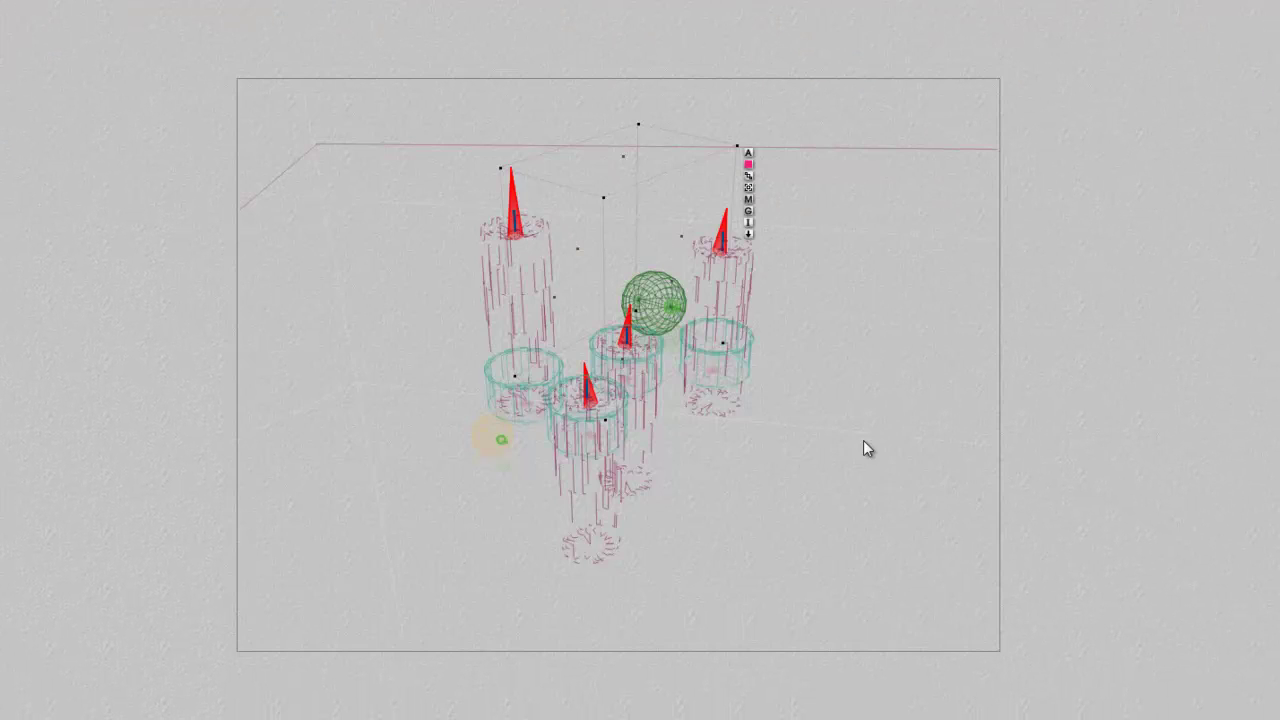
Reset the material of 2D Face 1 to the default and set its reflection to 50
right_click(905, 220)
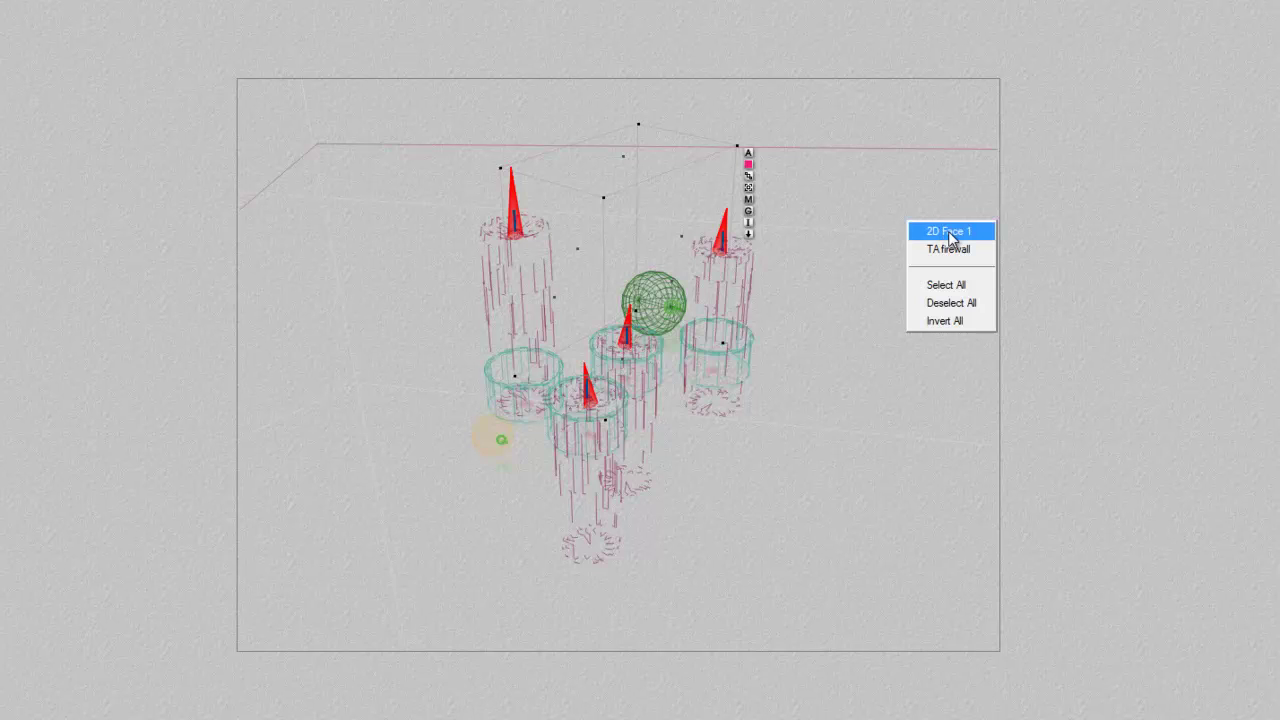
left_click(950, 232)
left_click(988, 619)
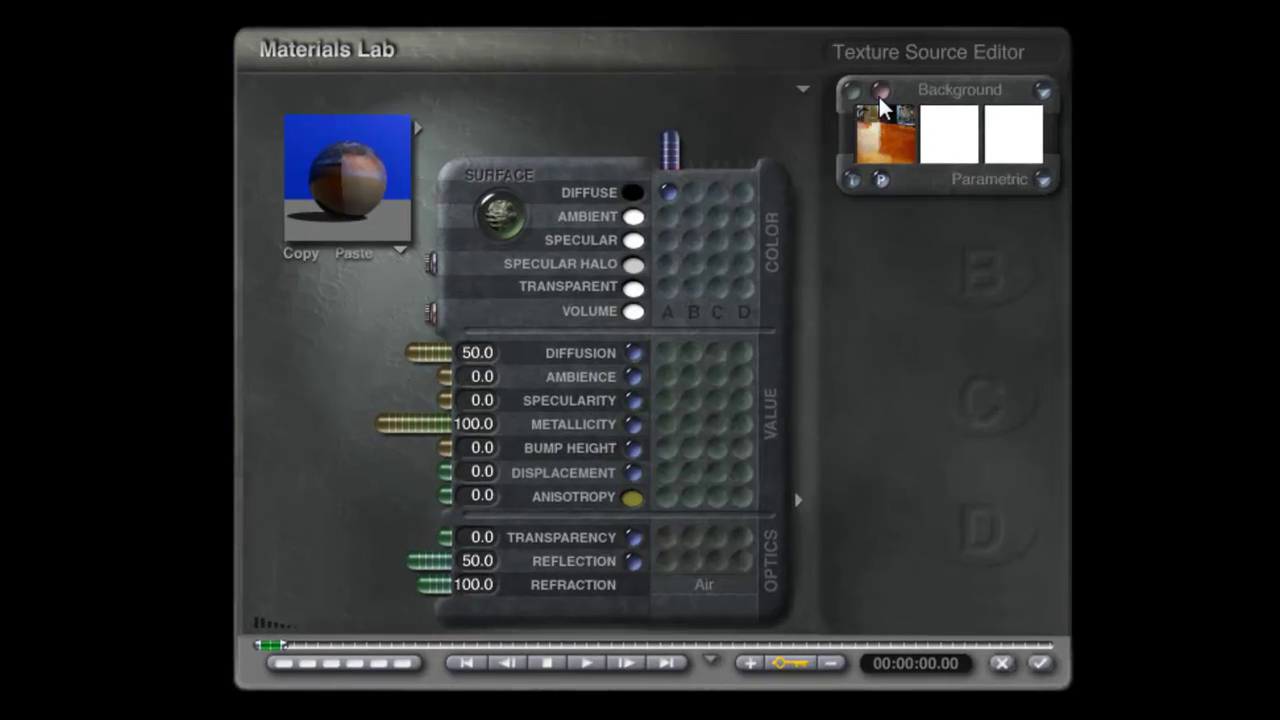
left_click(432, 312)
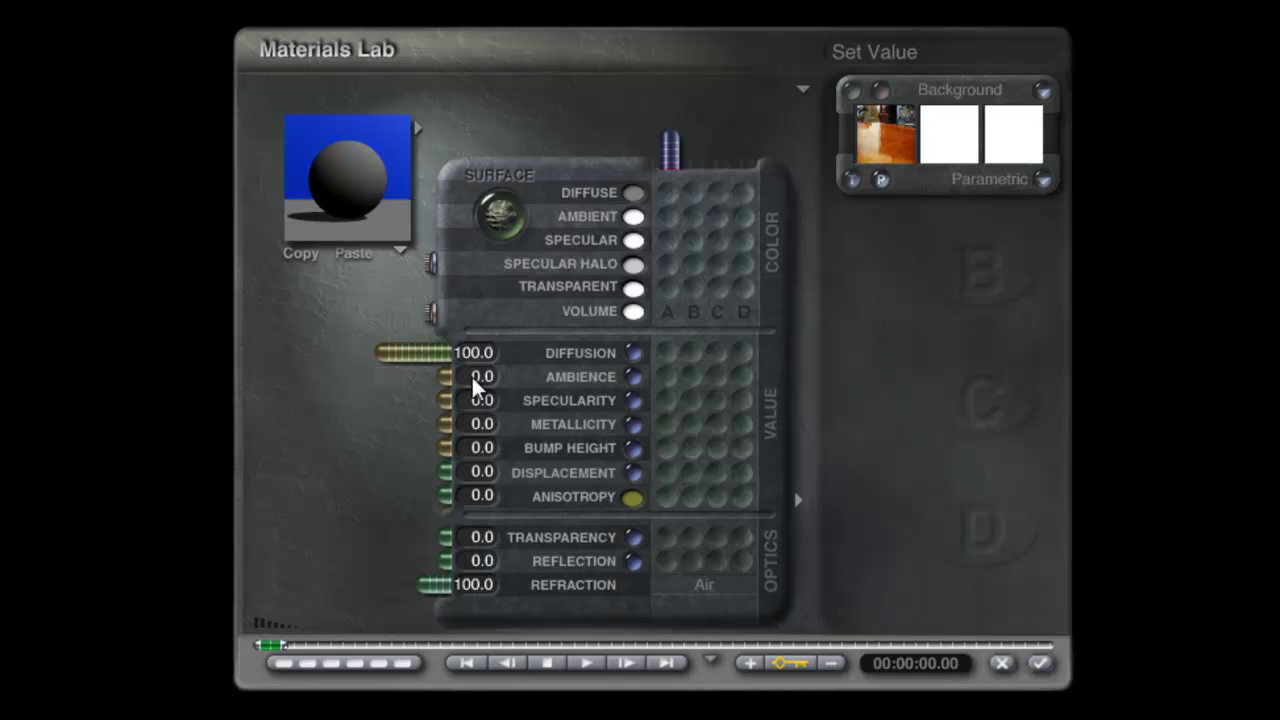
left_click(456, 562)
type("50")
key("Return")
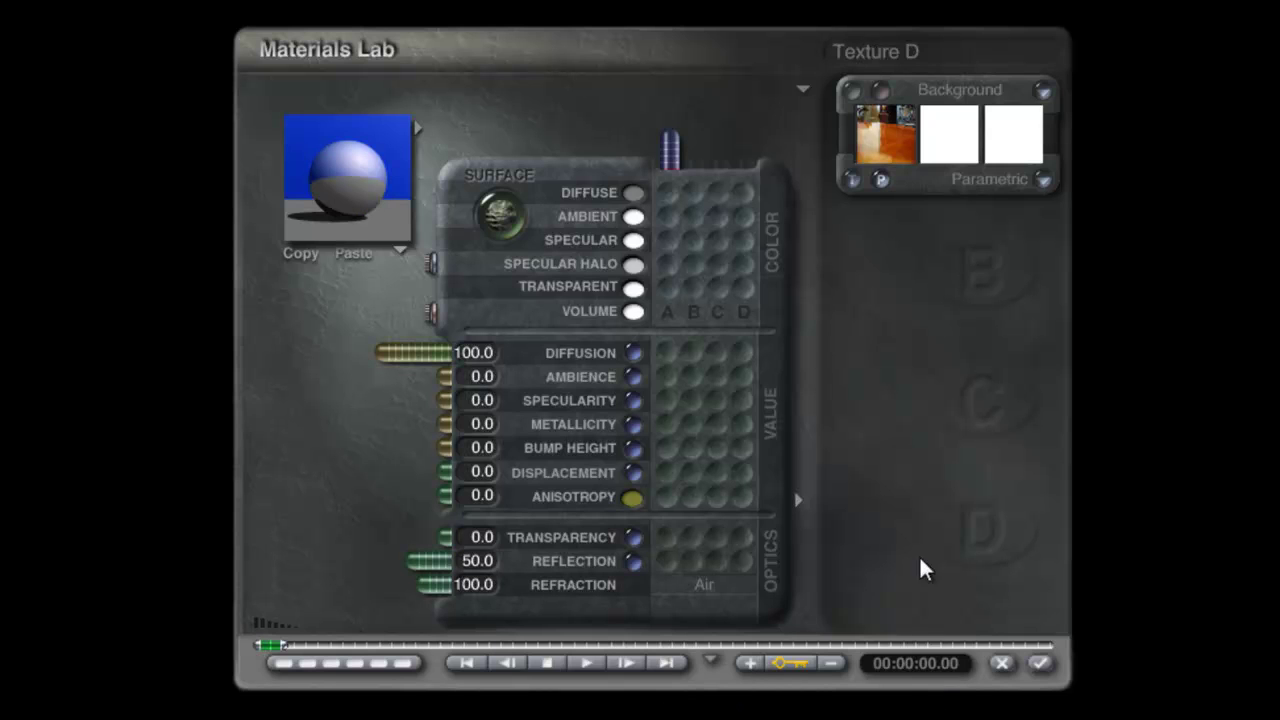
Set the ambience of 2D Face 1's material to 100, apply it, and render the scene
left_click(153, 389)
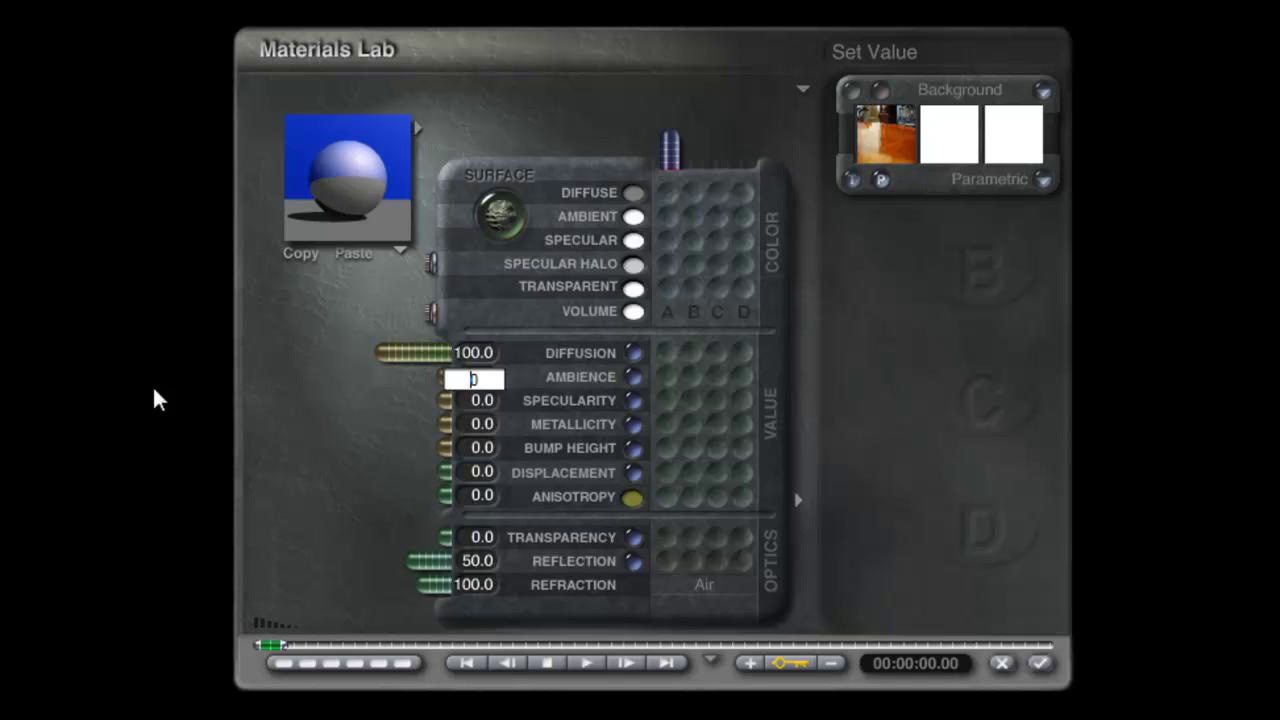
type("10")
key("Return")
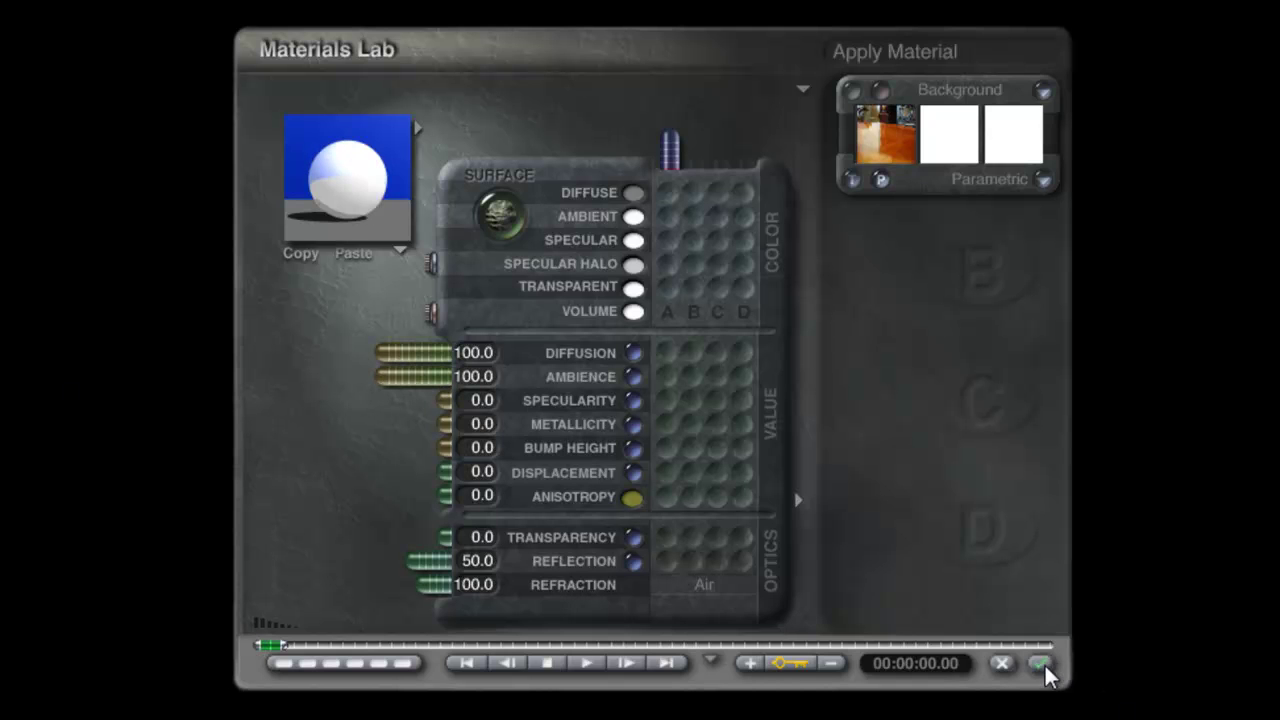
left_click(1040, 663)
left_click(47, 298)
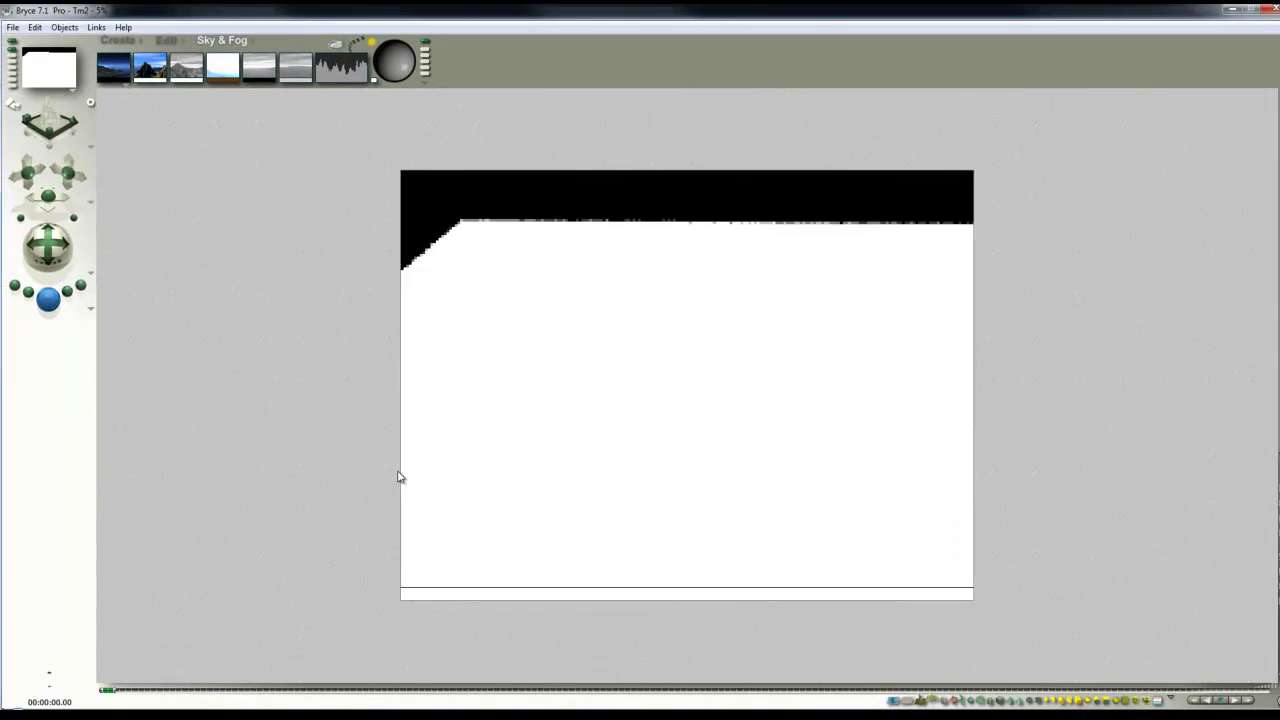
Set both diffusion and ambience of 2D Face 1's material to 0, apply it, and re-render the scene
left_click(588, 471)
left_click(964, 580)
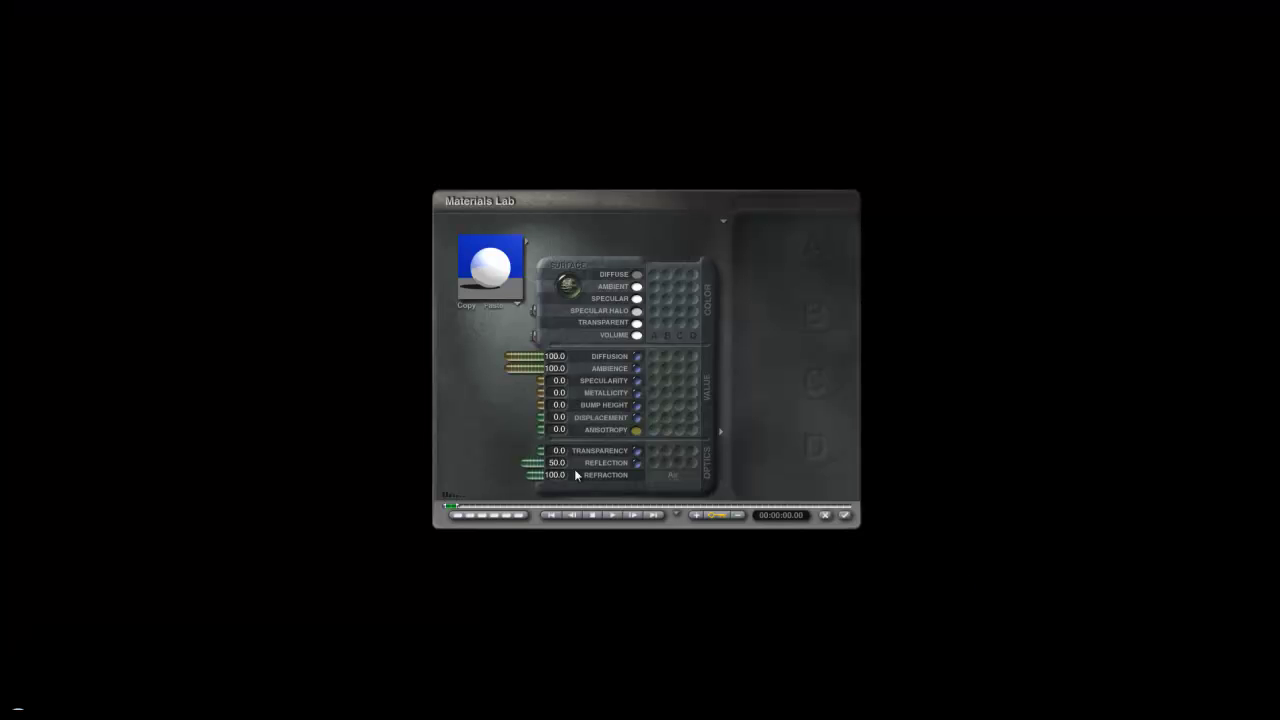
left_click_drag(526, 360, 554, 358)
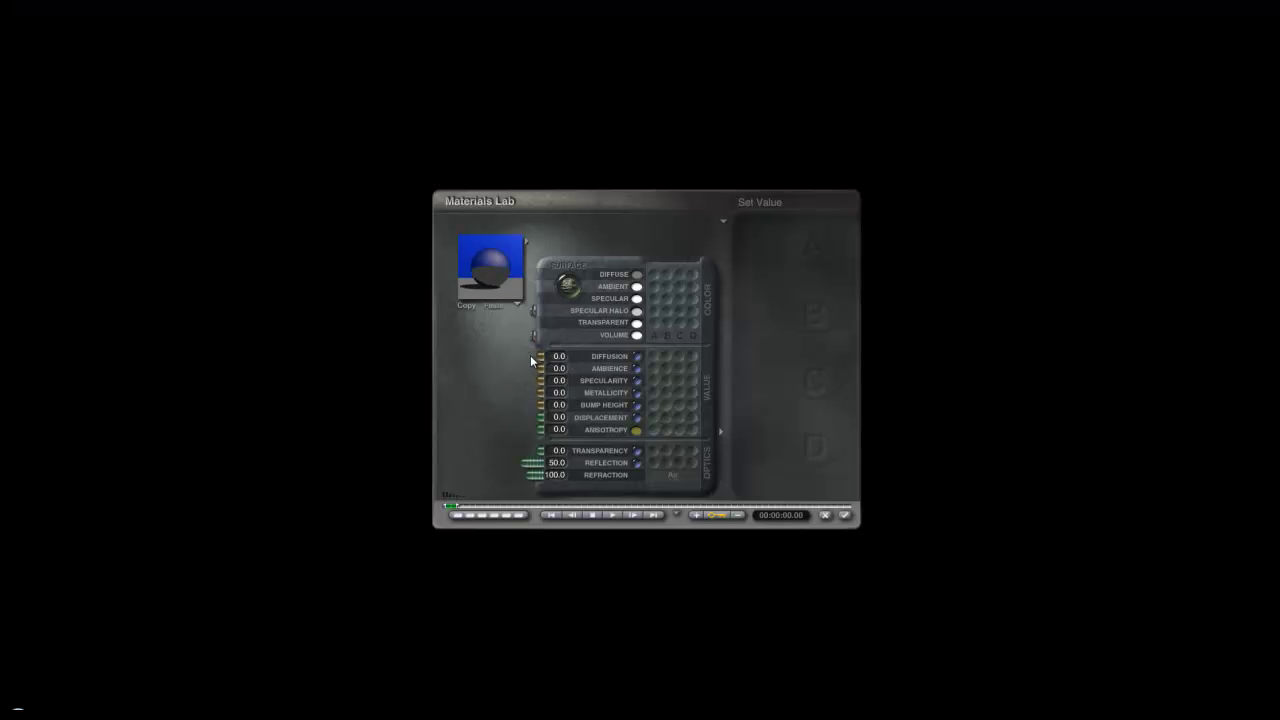
left_click(850, 515)
left_click(50, 300)
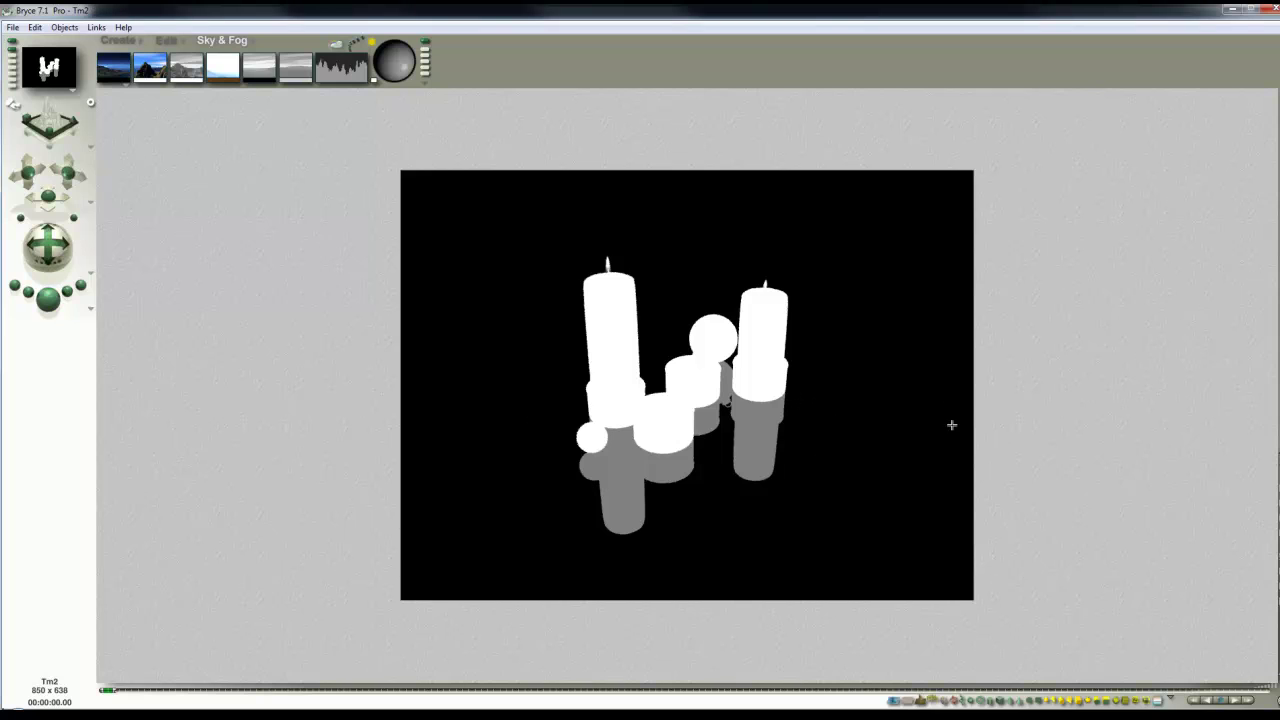
Save the scene under the new file name Tm2_mask
left_click(13, 27)
left_click(65, 142)
type("Tm3")
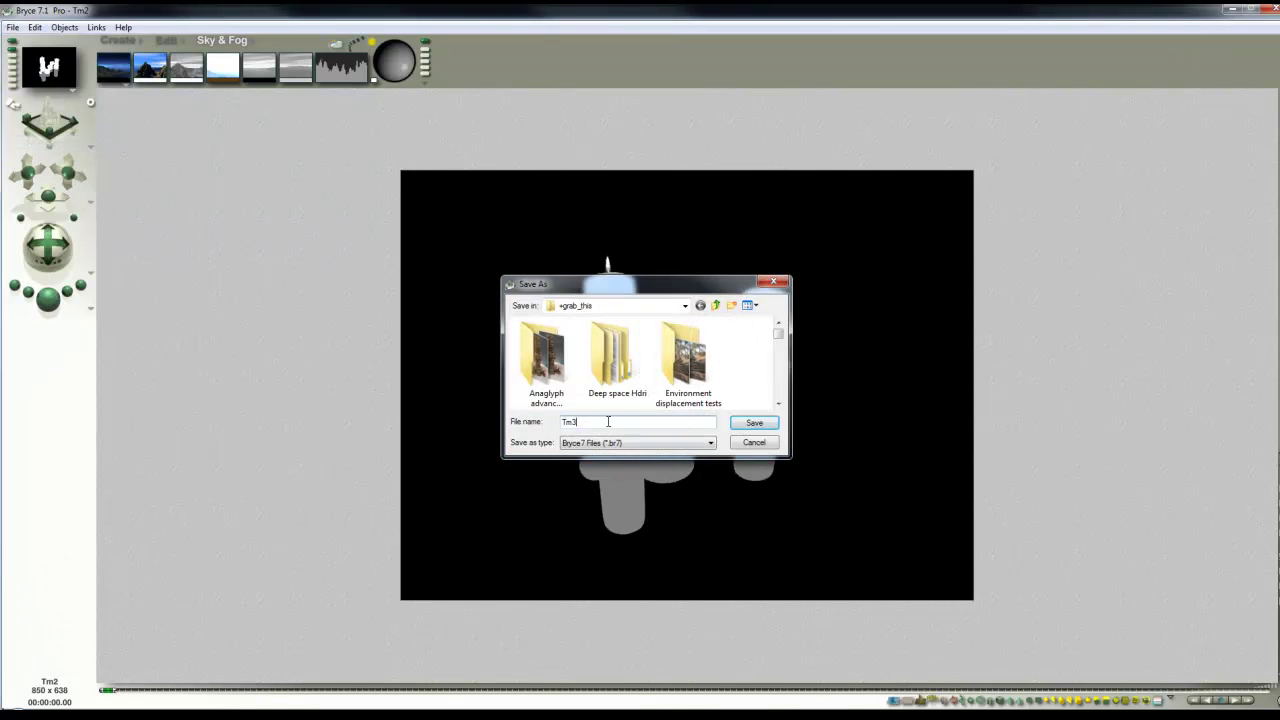
key("BackSpace")
type("2_mask")
key("Return")
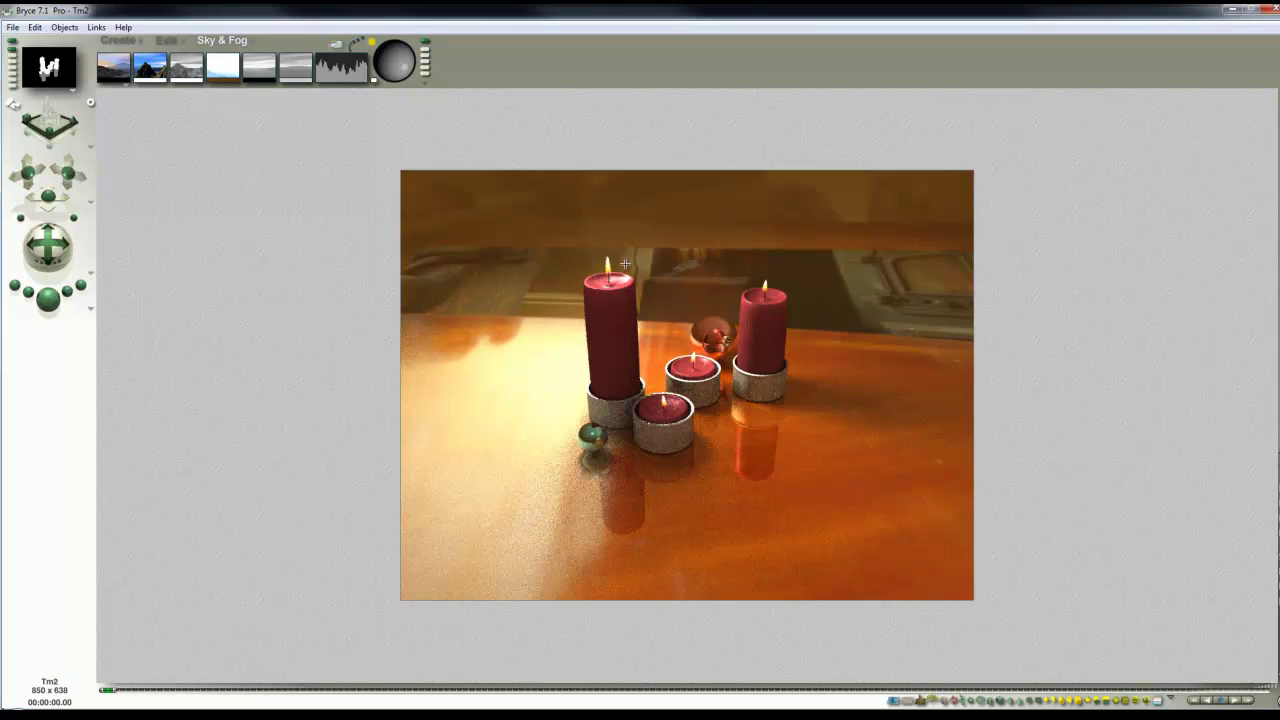
Select Radial Light 1 among the overlapping objects in the original Tm2 scene and copy it
left_click(1065, 273)
left_click(566, 196, "ctrl")
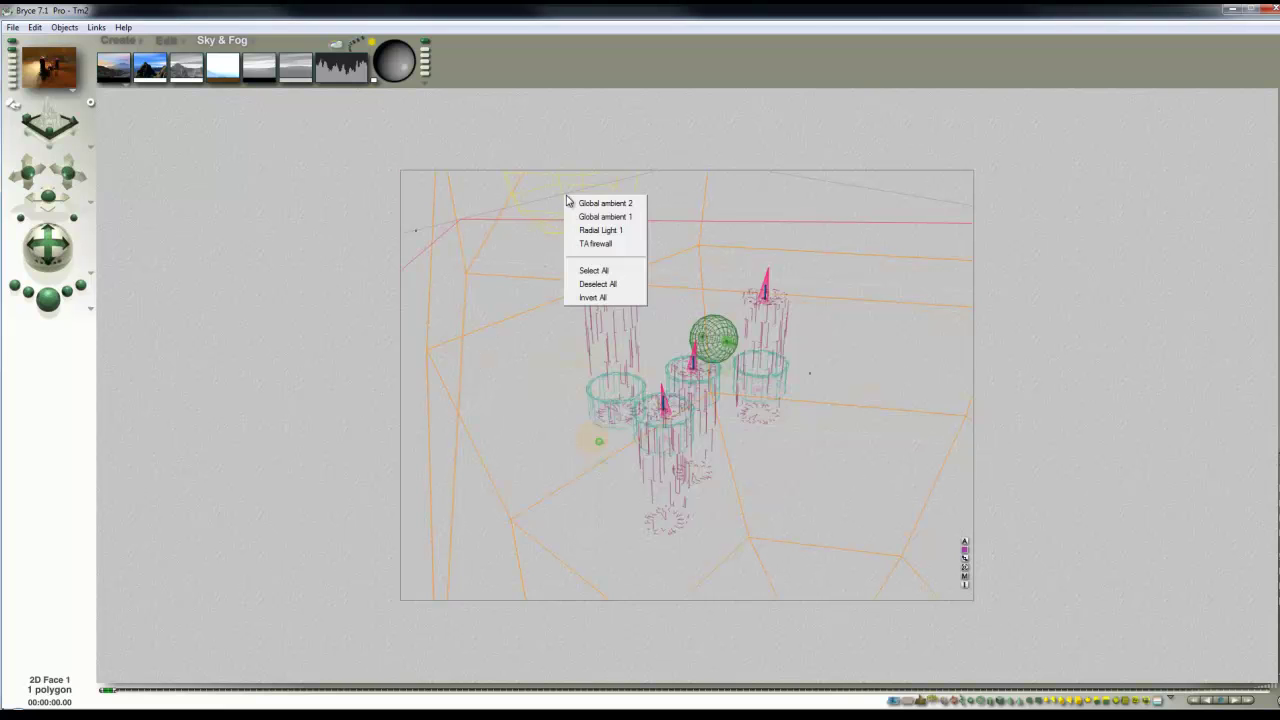
left_click(600, 230)
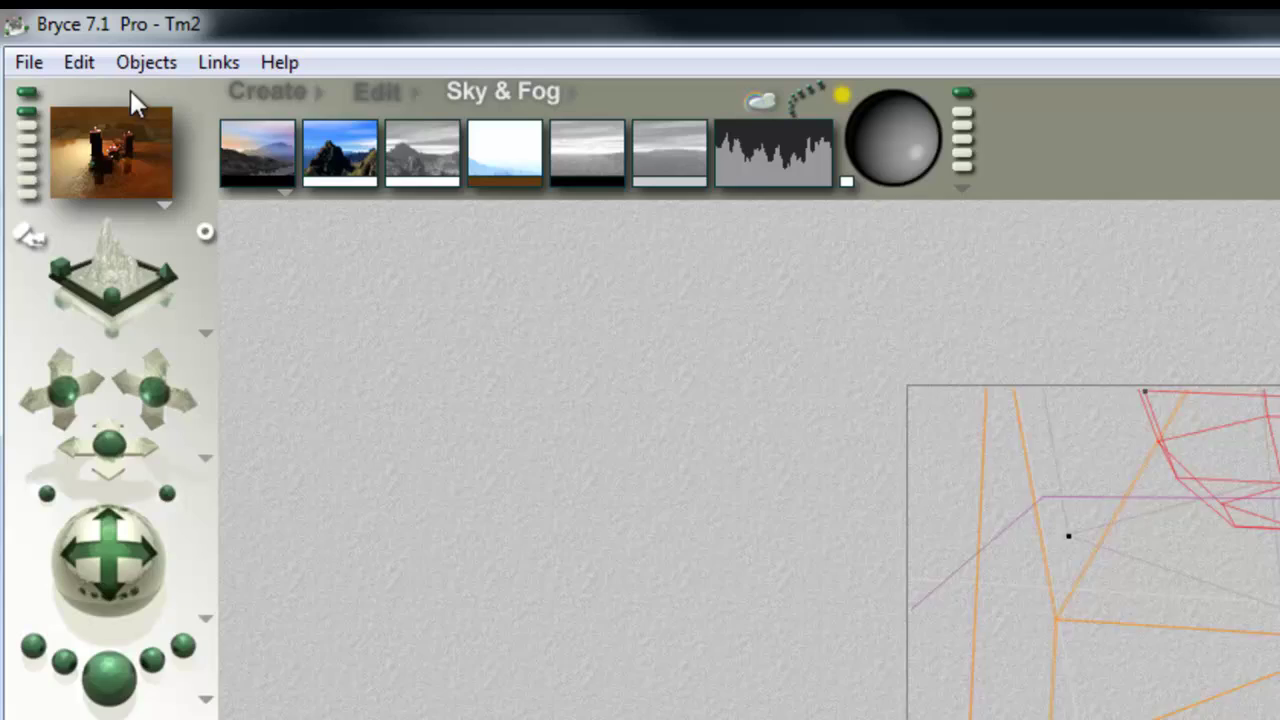
left_click(34, 27)
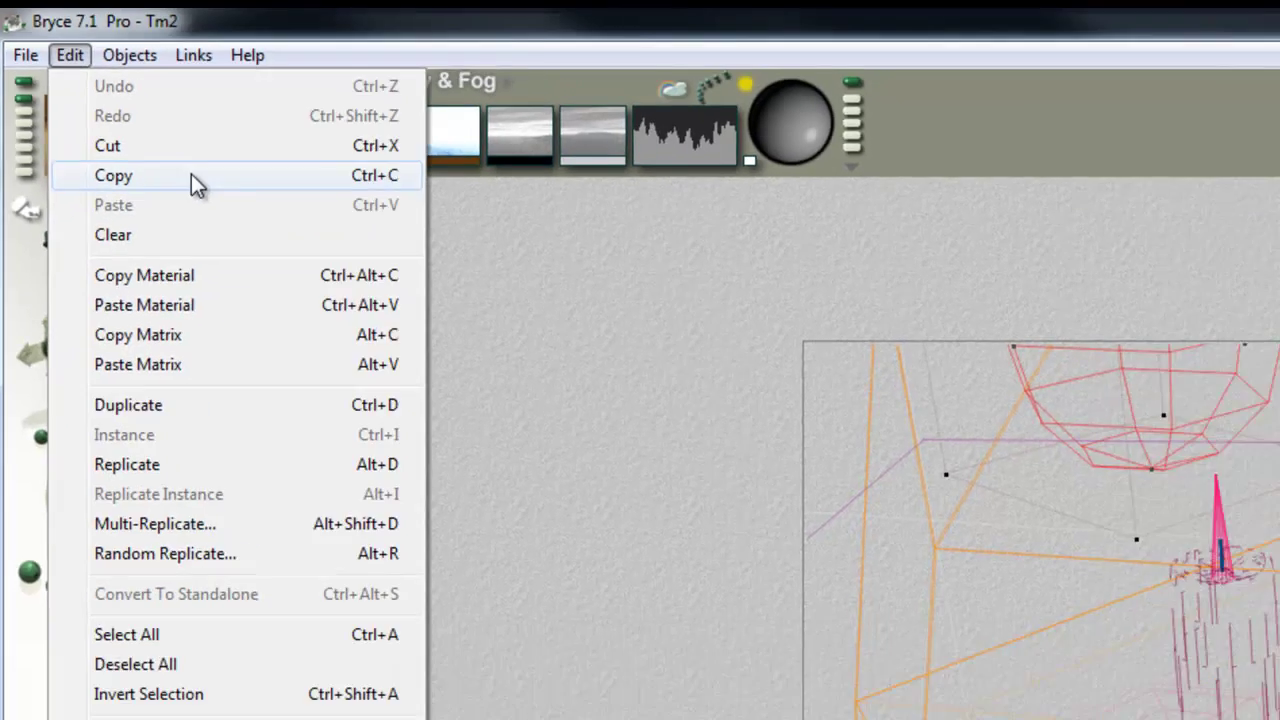
left_click(226, 208)
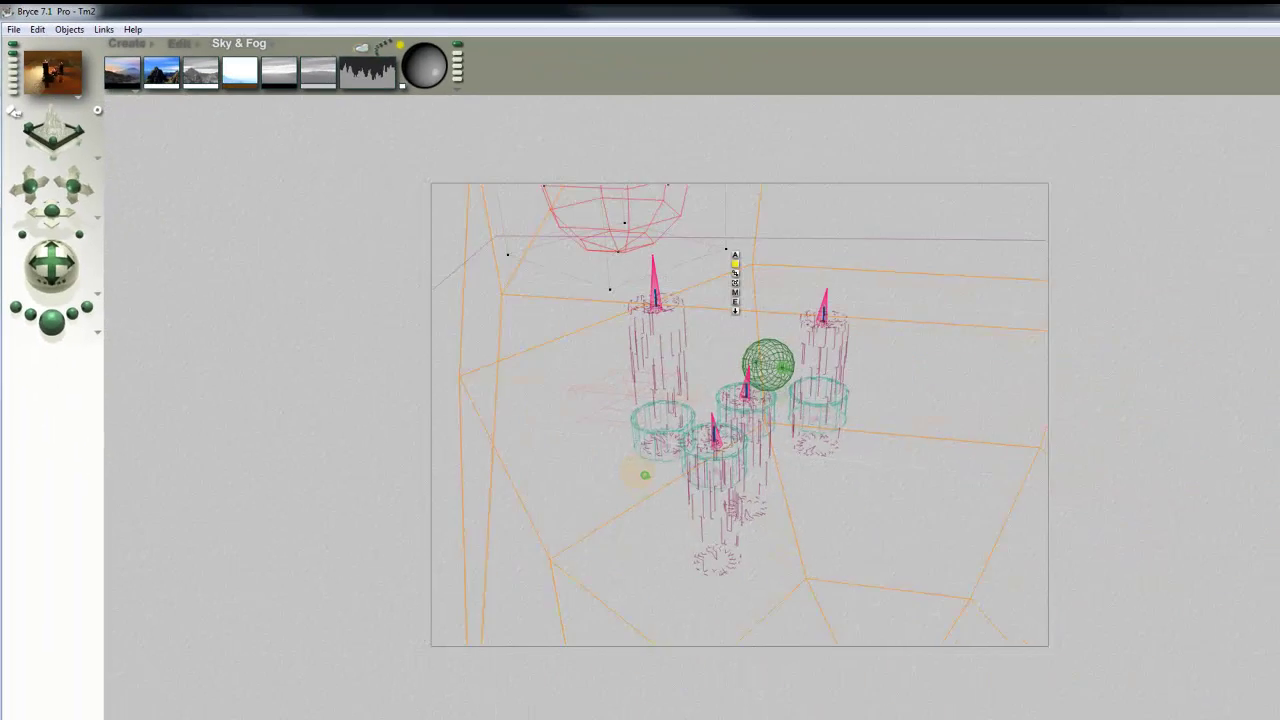
Open the Tm2_mask scene and paste the copied radial light into it
key("ctrl+n")
left_click(588, 369)
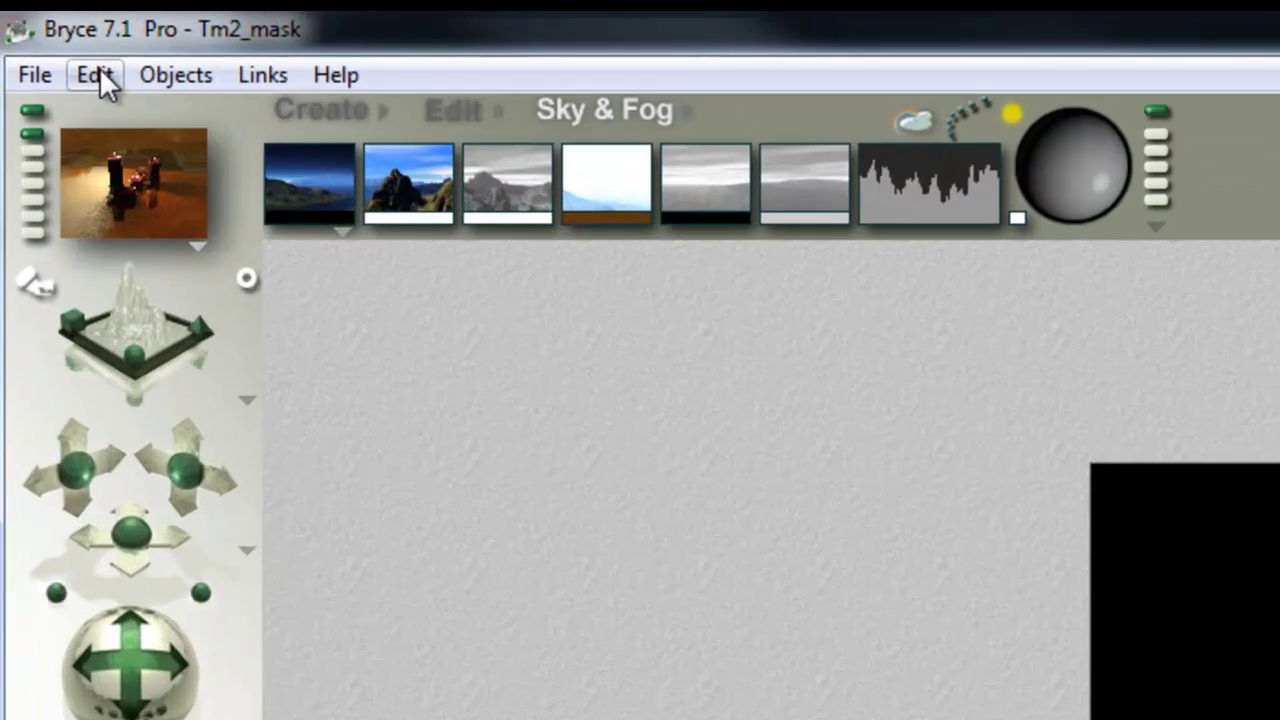
left_click(64, 27)
mouse_move(110, 95)
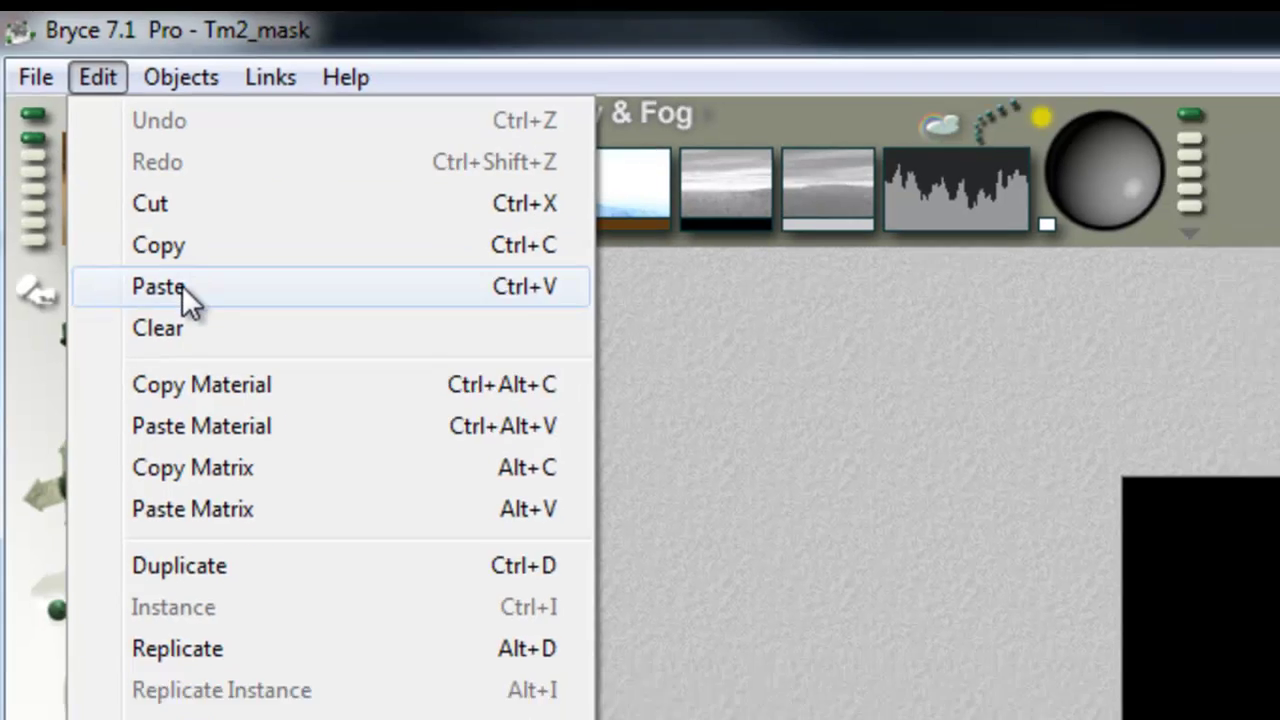
left_click(172, 316)
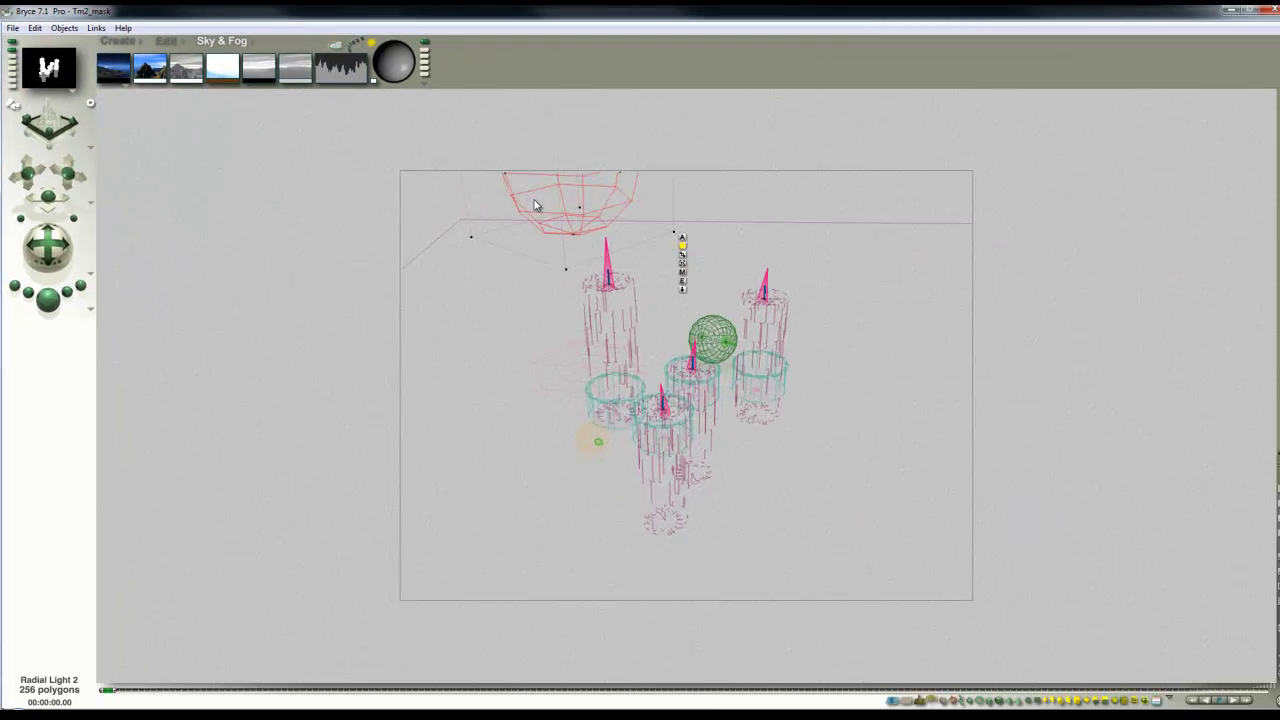
Set the pasted radial light's diffuse intensity to -1 and apply the light settings
left_click(683, 284)
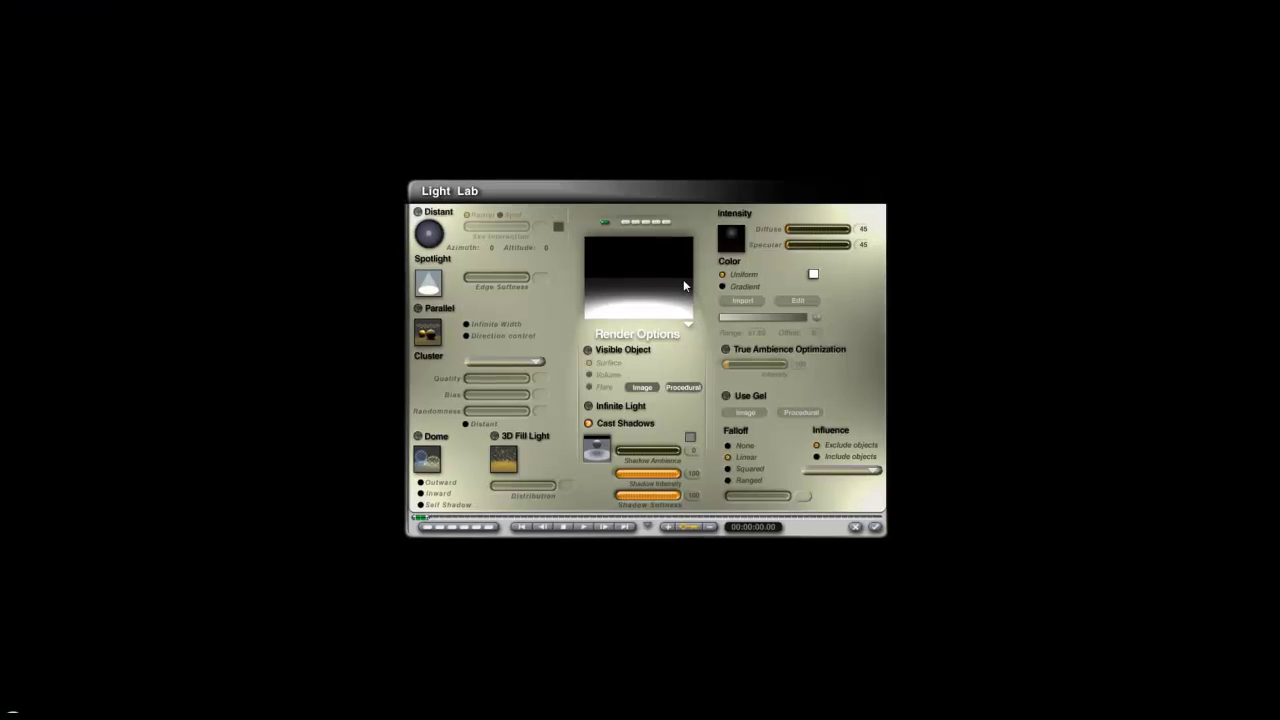
type("-1")
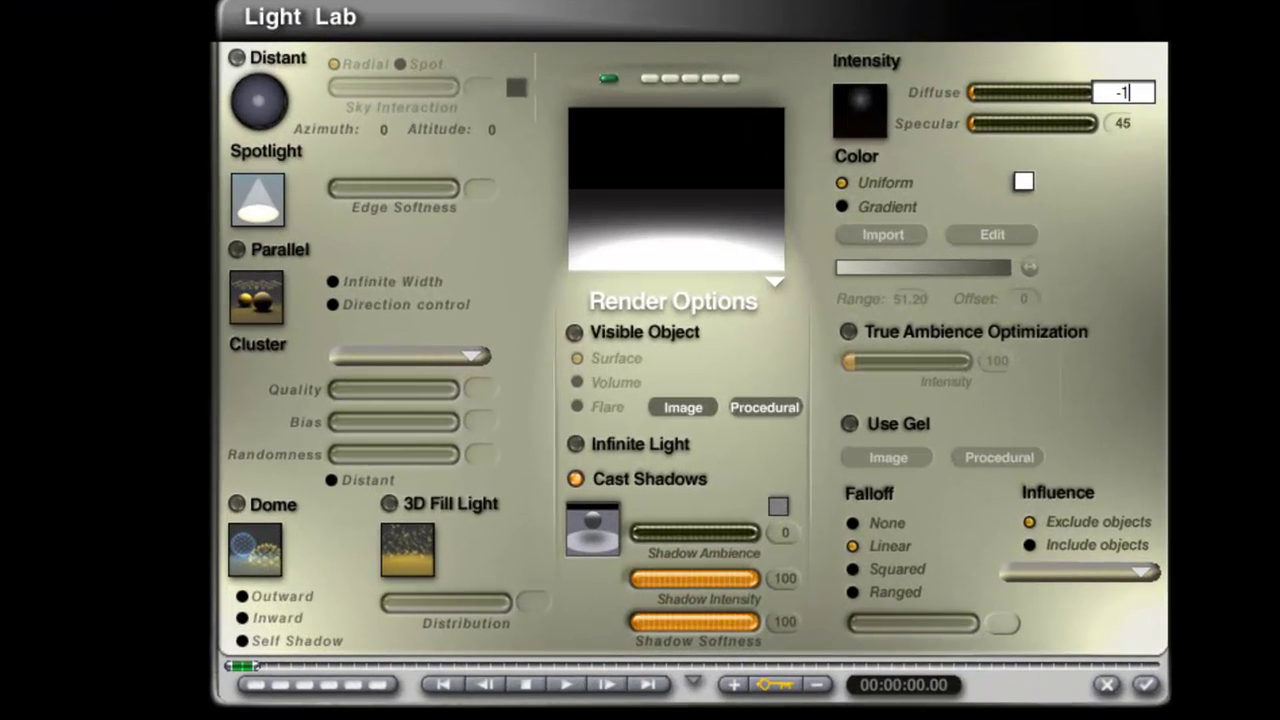
key("Return")
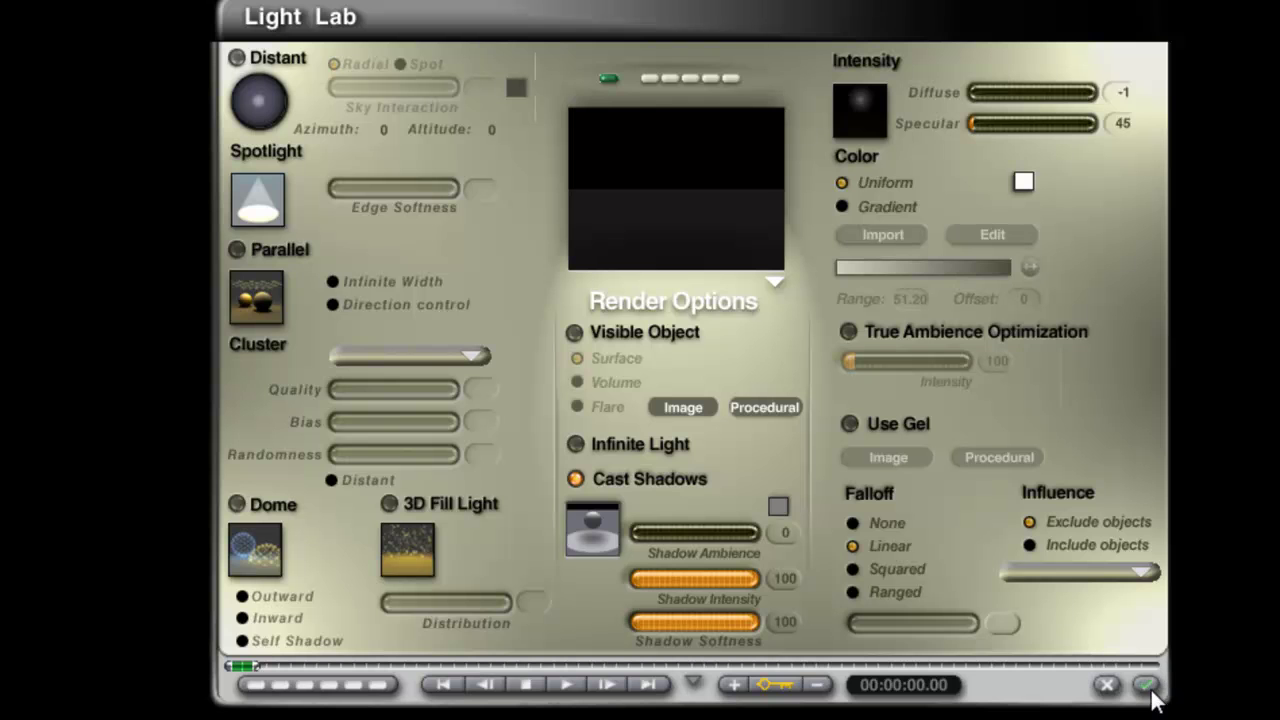
left_click(1146, 686)
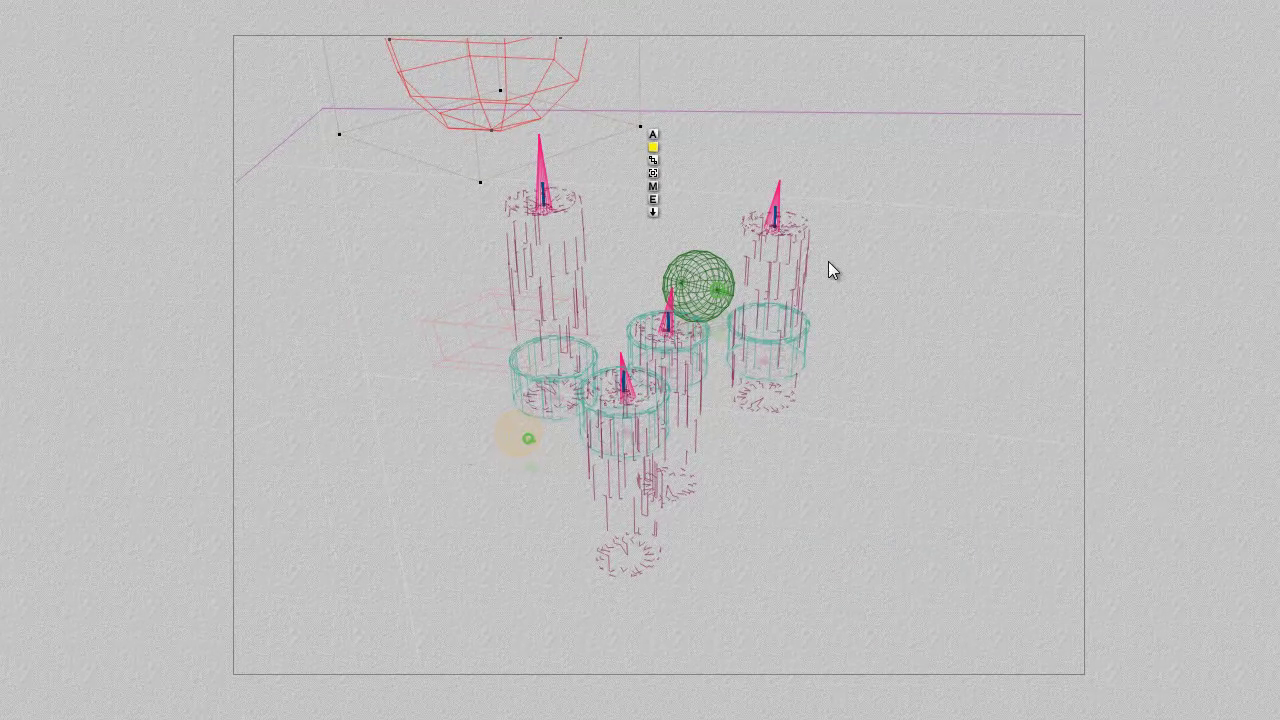
Set the ambience of 2D Face 1's material to 10 and its diffusion to 100
right_click(984, 271)
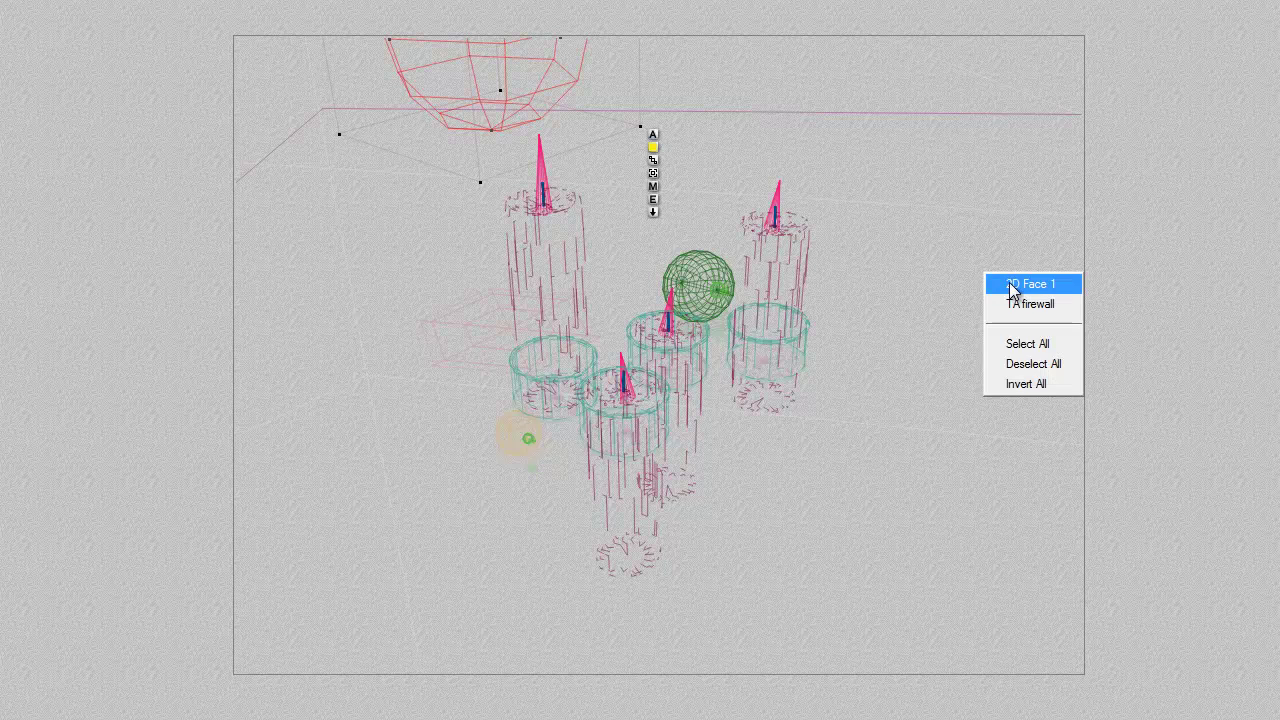
left_click(1010, 283)
left_click(1071, 638)
left_click(522, 332)
type("10")
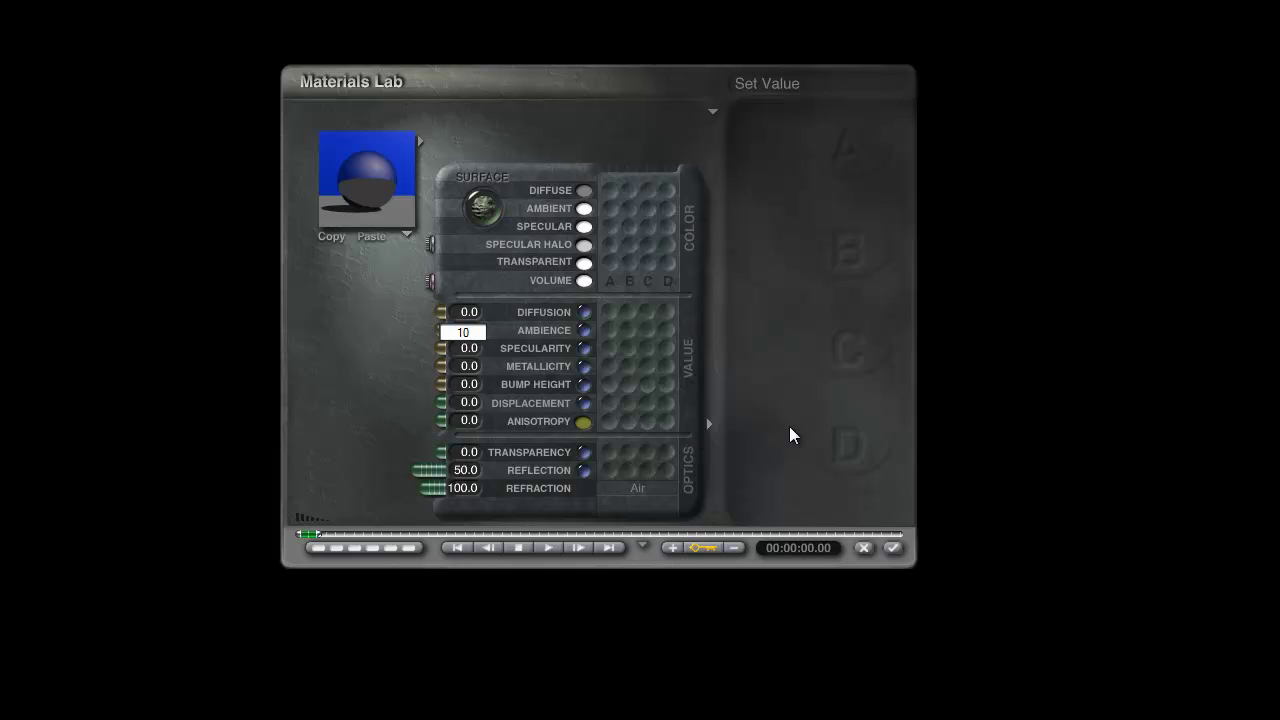
key("Return")
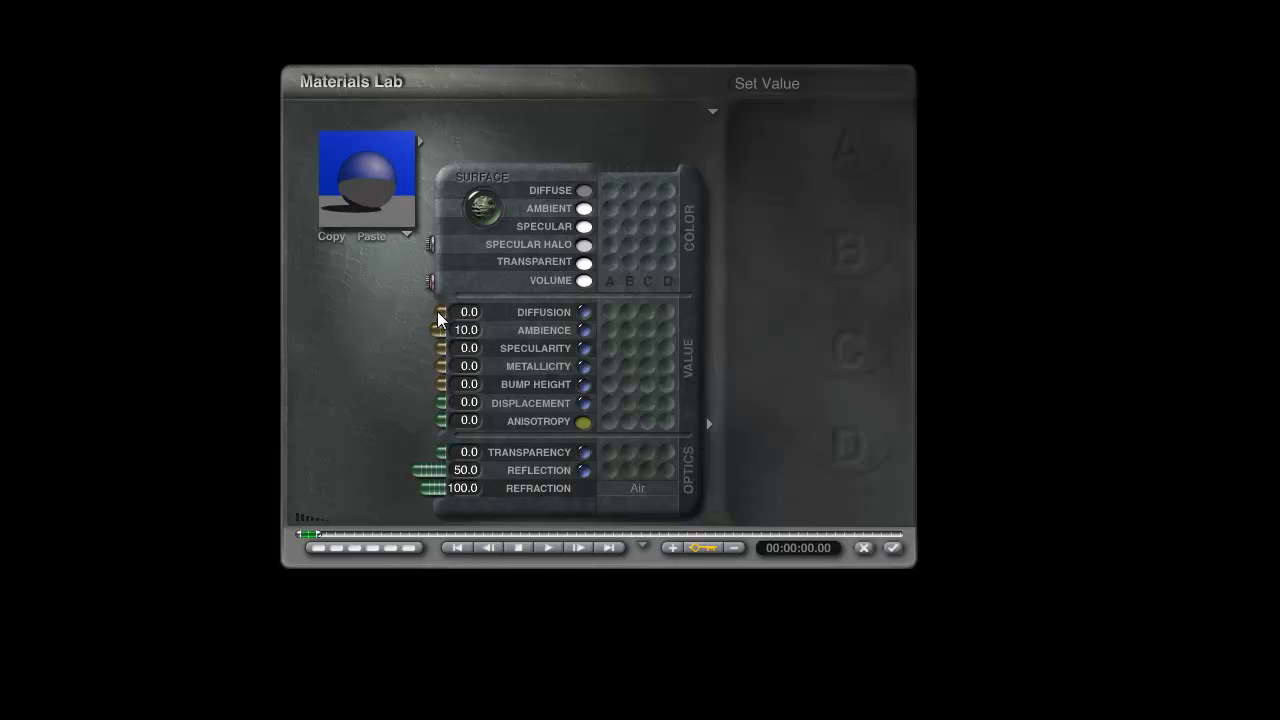
left_click_drag(440, 318, 354, 320)
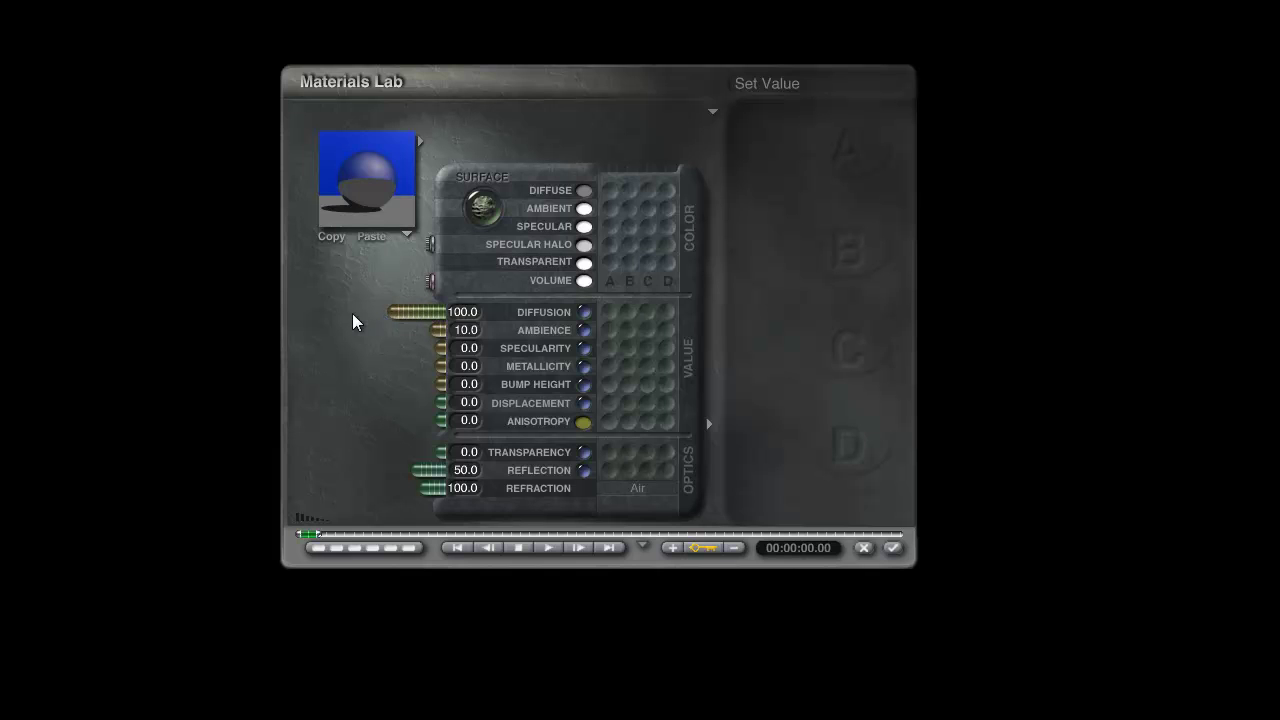
Change the material's diffuse colour to white (RGB 255, 255, 255) and apply the material
left_click(585, 192)
left_click_drag(652, 292, 777, 314)
left_click_drag(664, 316, 746, 316)
left_click_drag(676, 340, 775, 368)
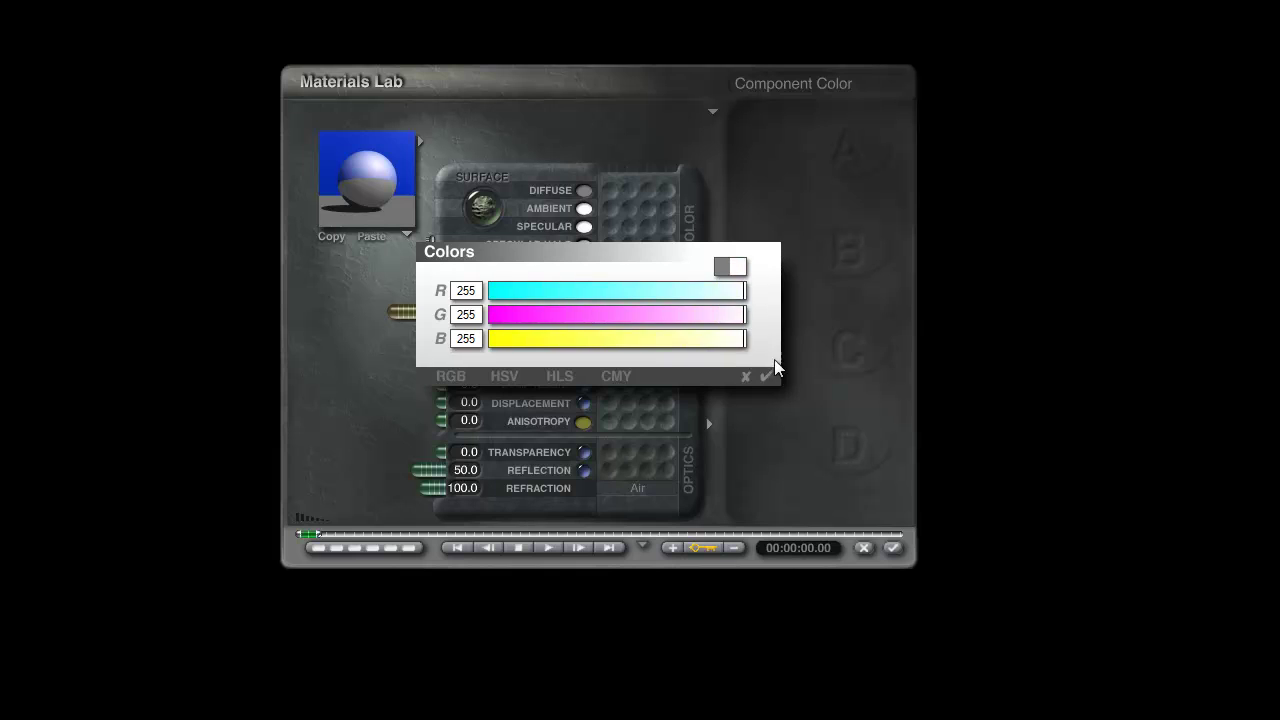
left_click(767, 376)
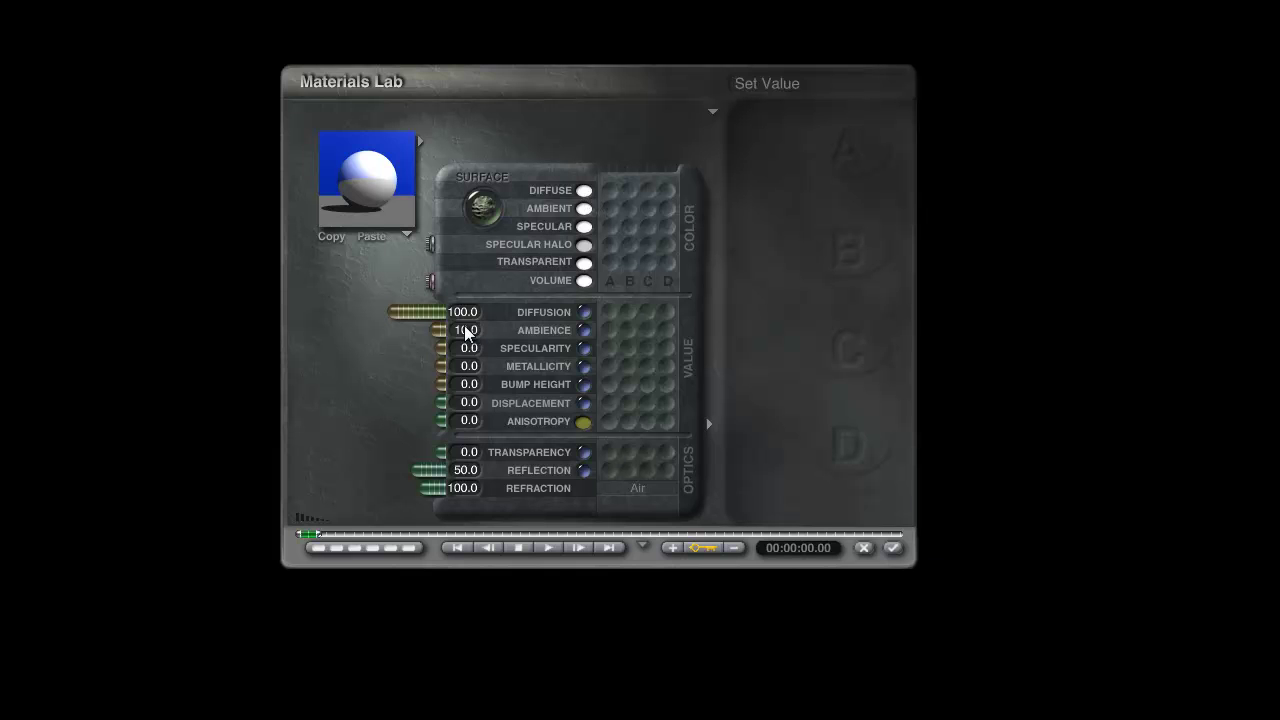
left_click(892, 548)
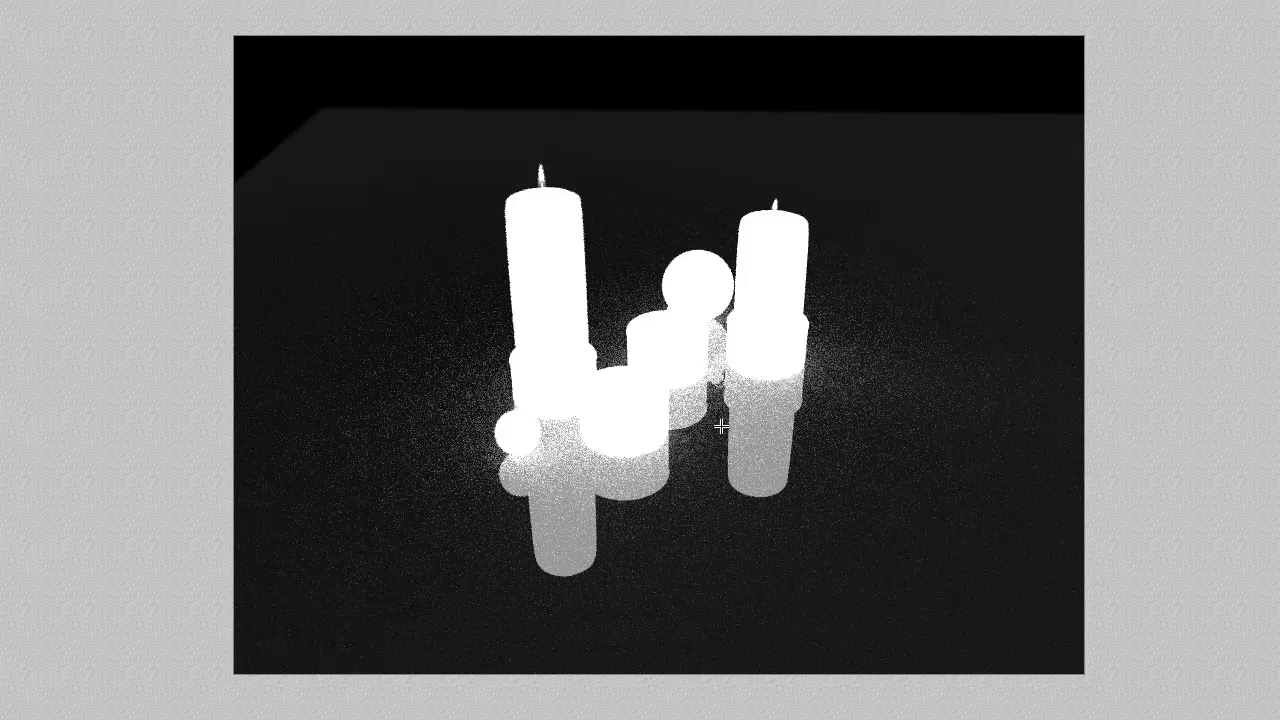
Reopen the radial light's settings in the Light Lab, check them and apply them
key("Escape")
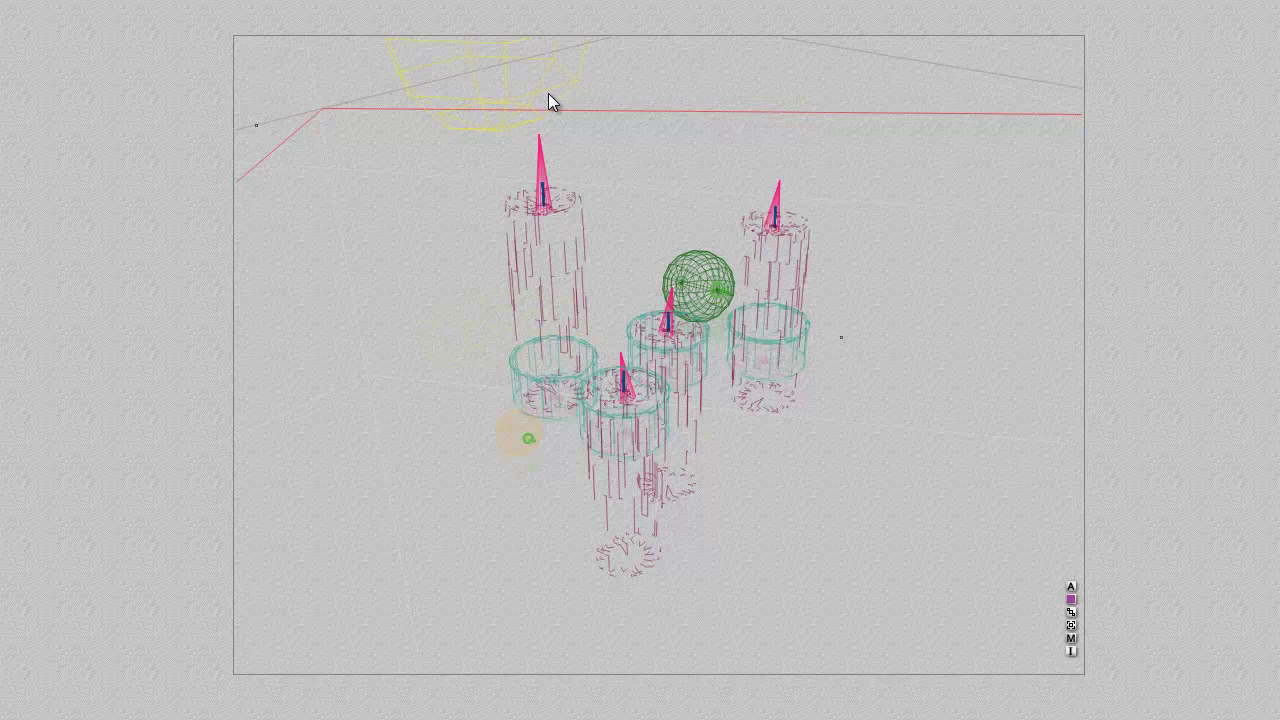
key("2")
key("1")
left_click(544, 70)
left_click(565, 79)
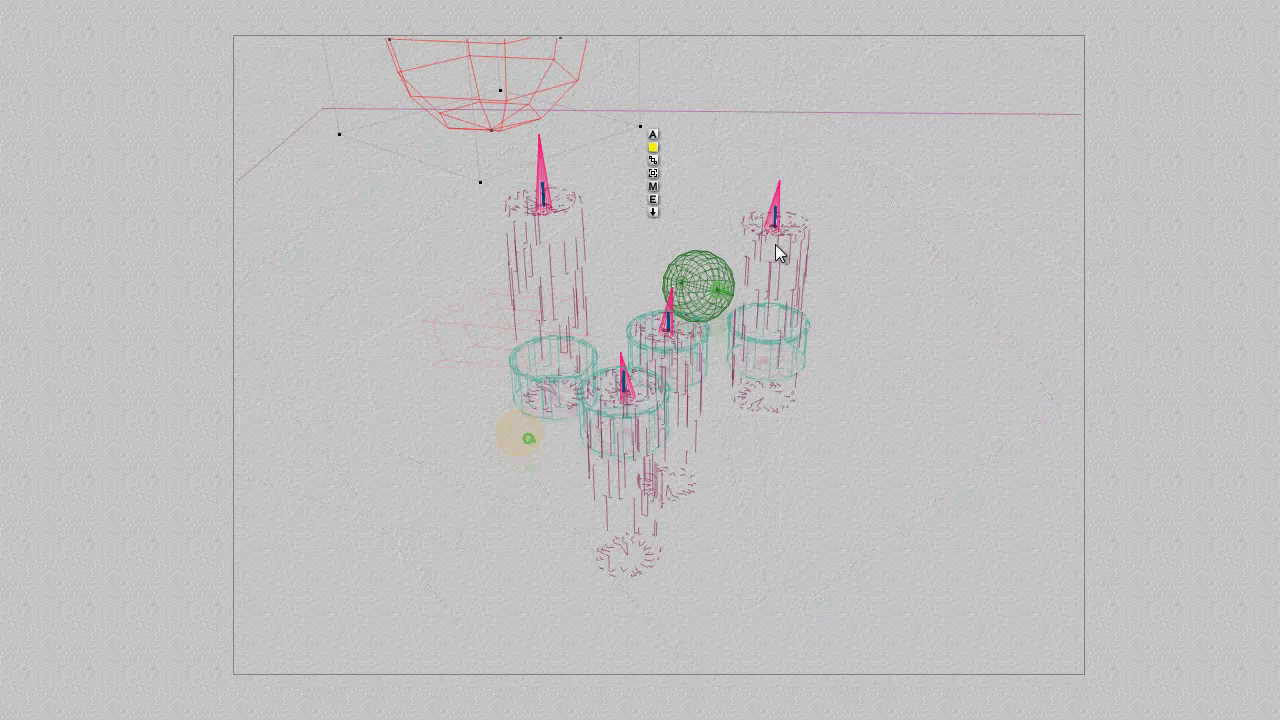
left_click(653, 200)
left_click(933, 562)
Raise the ambience of the table plane's material strongly, apply it and test-render the scene
right_click(920, 402)
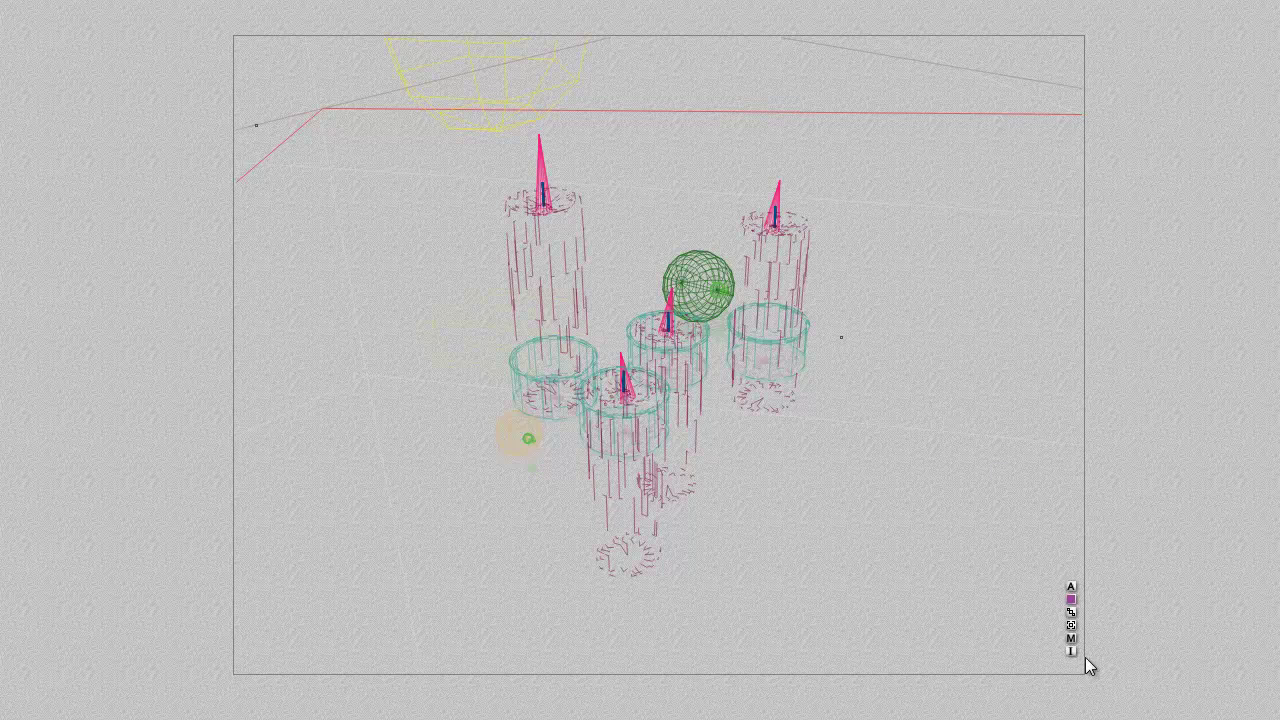
left_click(1071, 638)
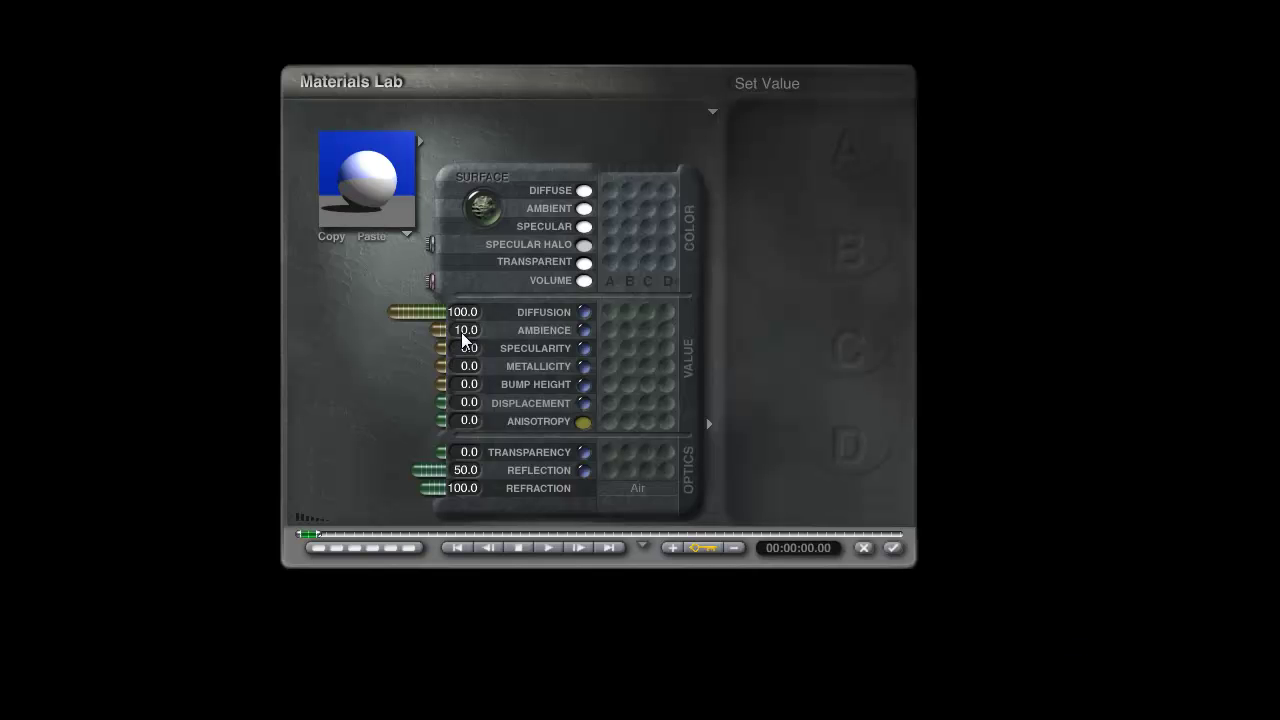
left_click_drag(445, 341, 382, 334)
left_click(893, 548)
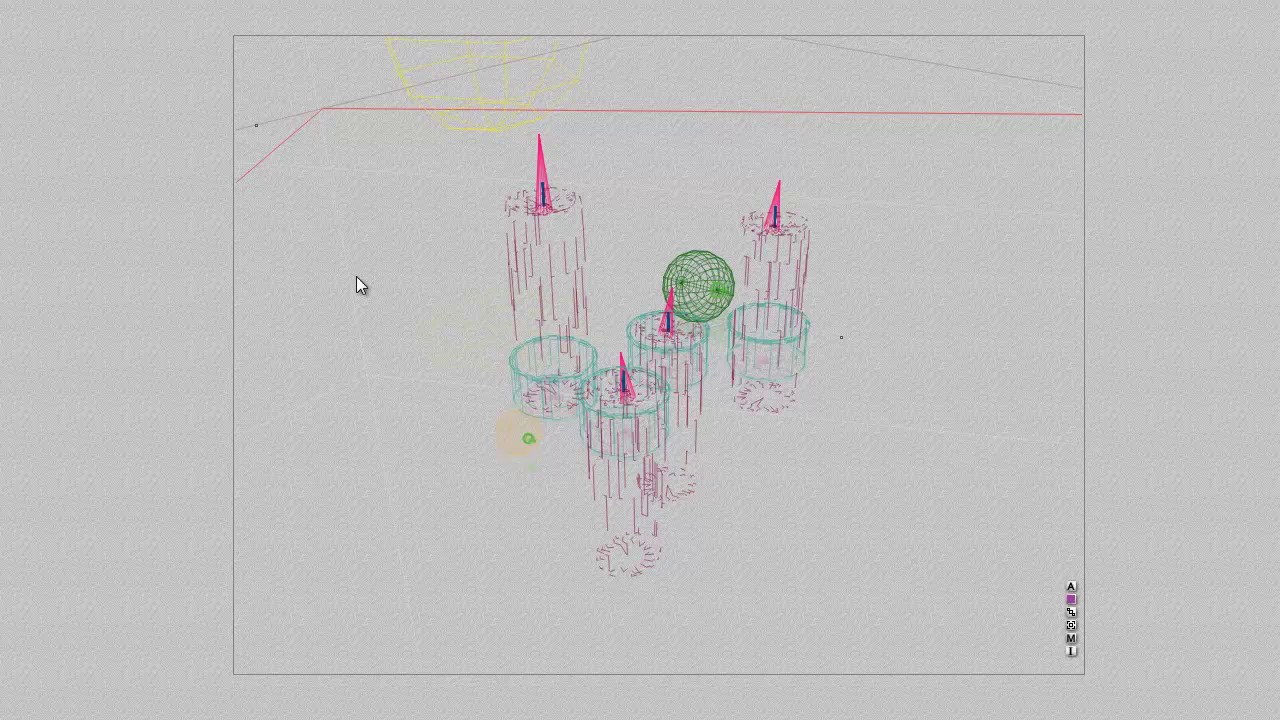
key("ctrl+r")
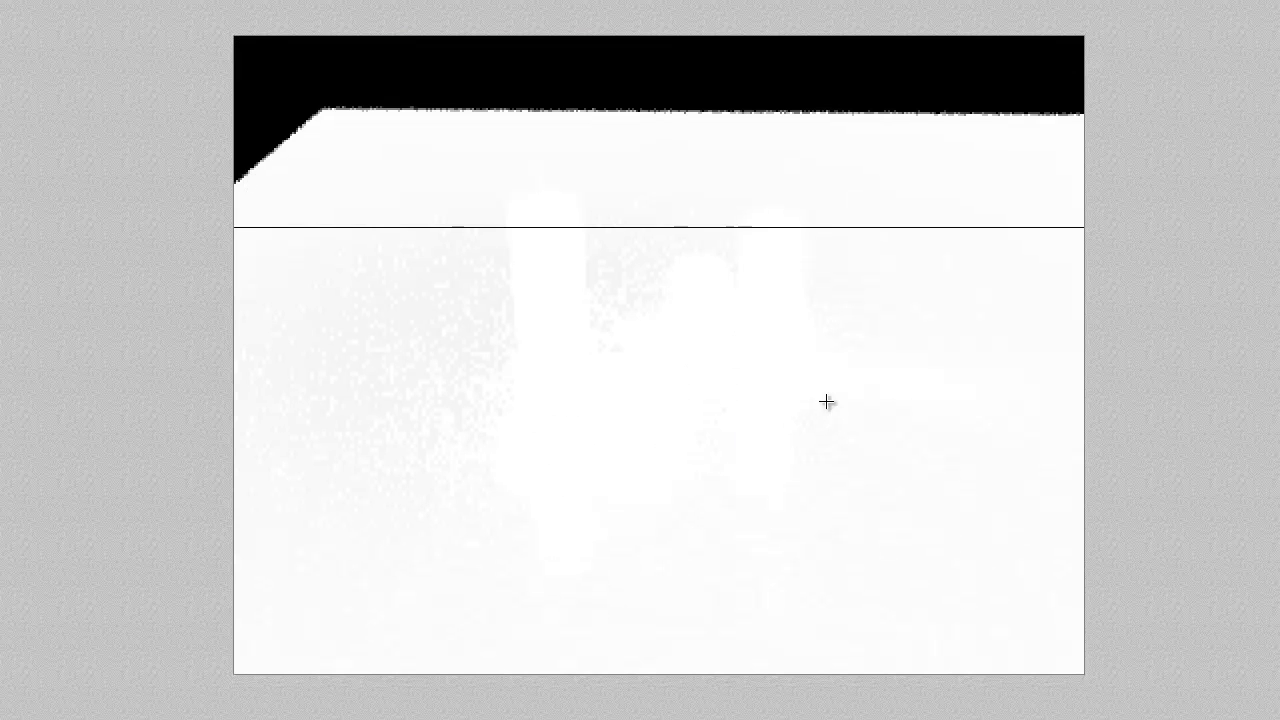
key("Escape")
Reduce the table plane material's ambience to 45.7 and test-render the scene
left_click(1071, 638)
left_click_drag(440, 342, 421, 333)
left_click(893, 548)
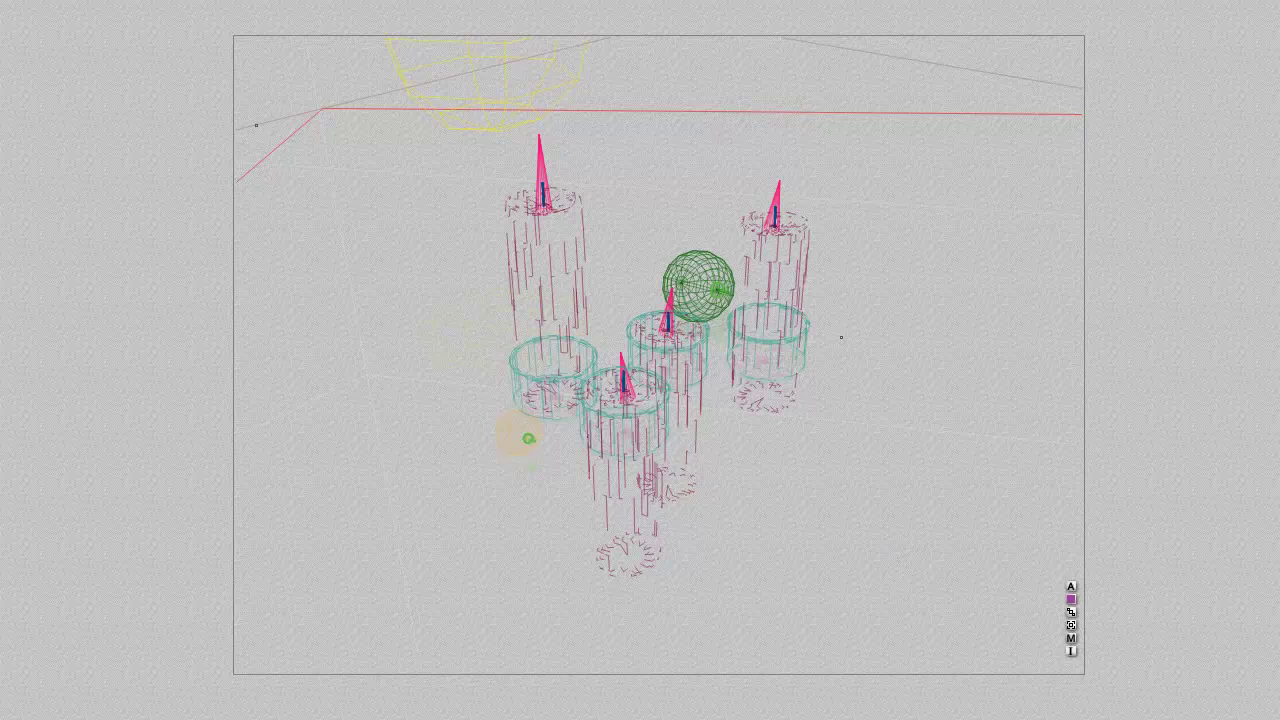
key("ctrl+r")
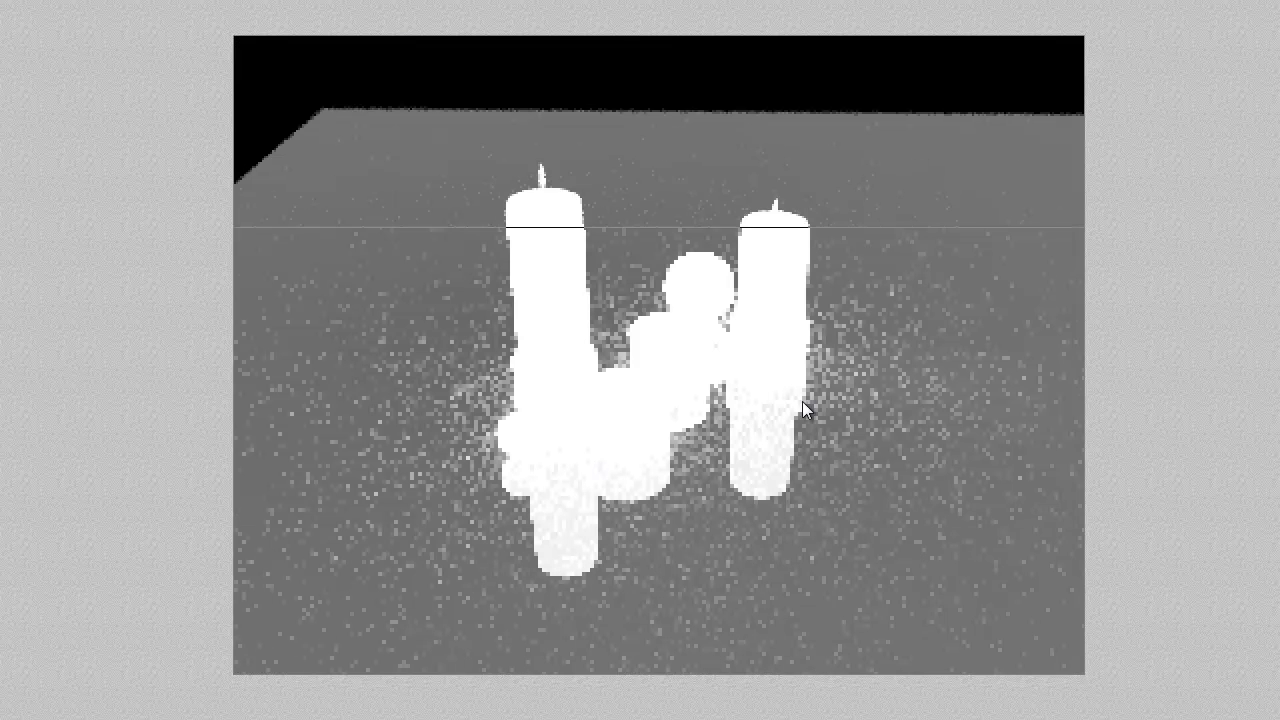
Mark a render region around the lower half of the shorter tall candle and render the scene again to examine the mask
left_click_drag(902, 451, 708, 312)
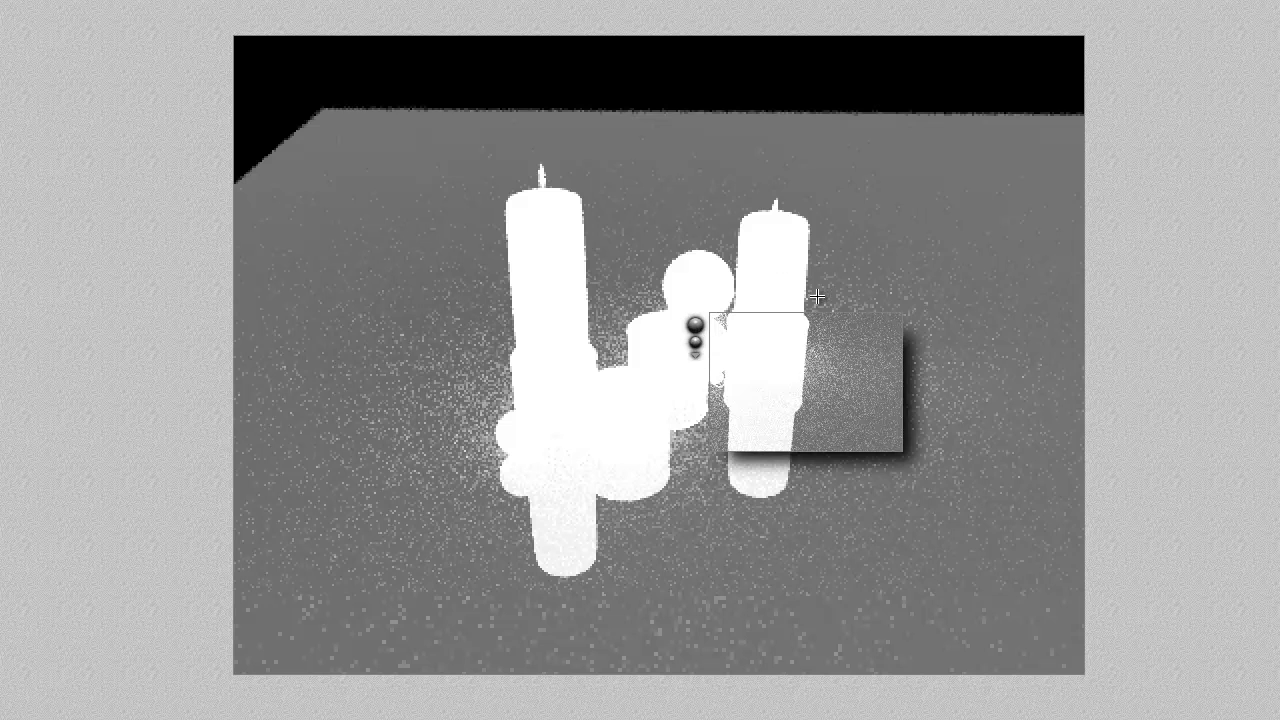
left_click(91, 385)
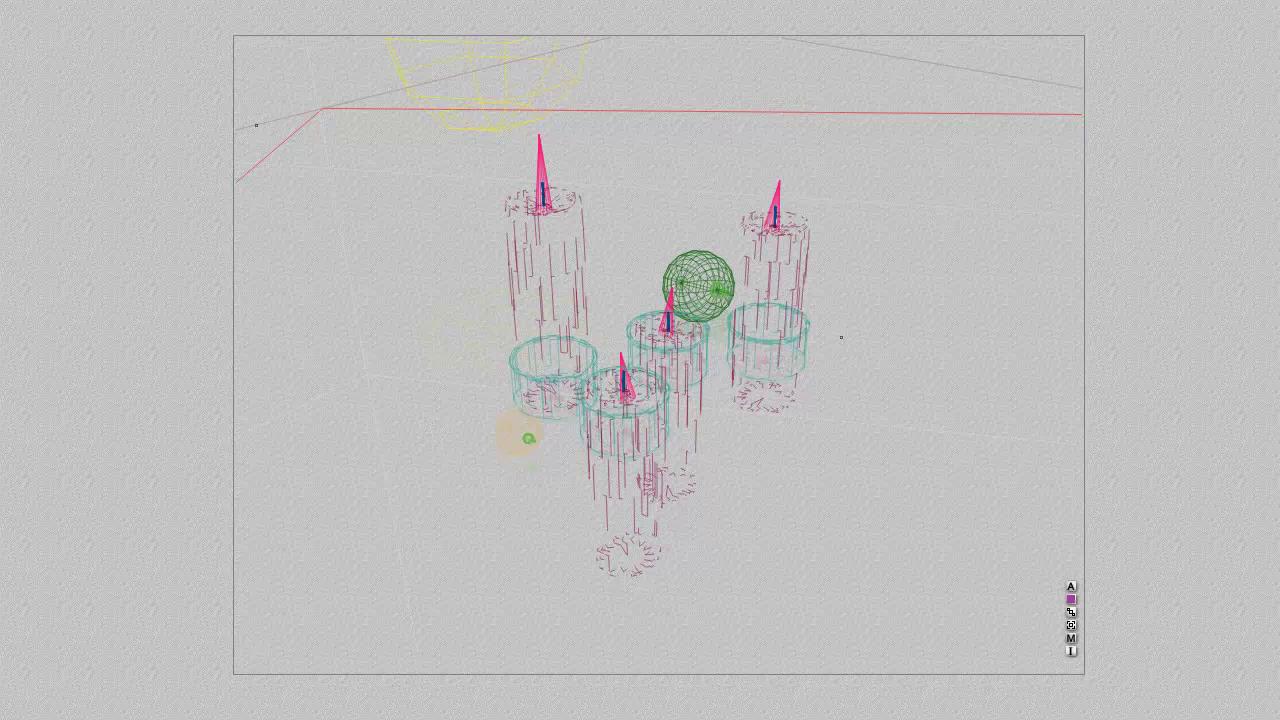
left_click(771, 221)
left_click(771, 209)
left_click(269, 355)
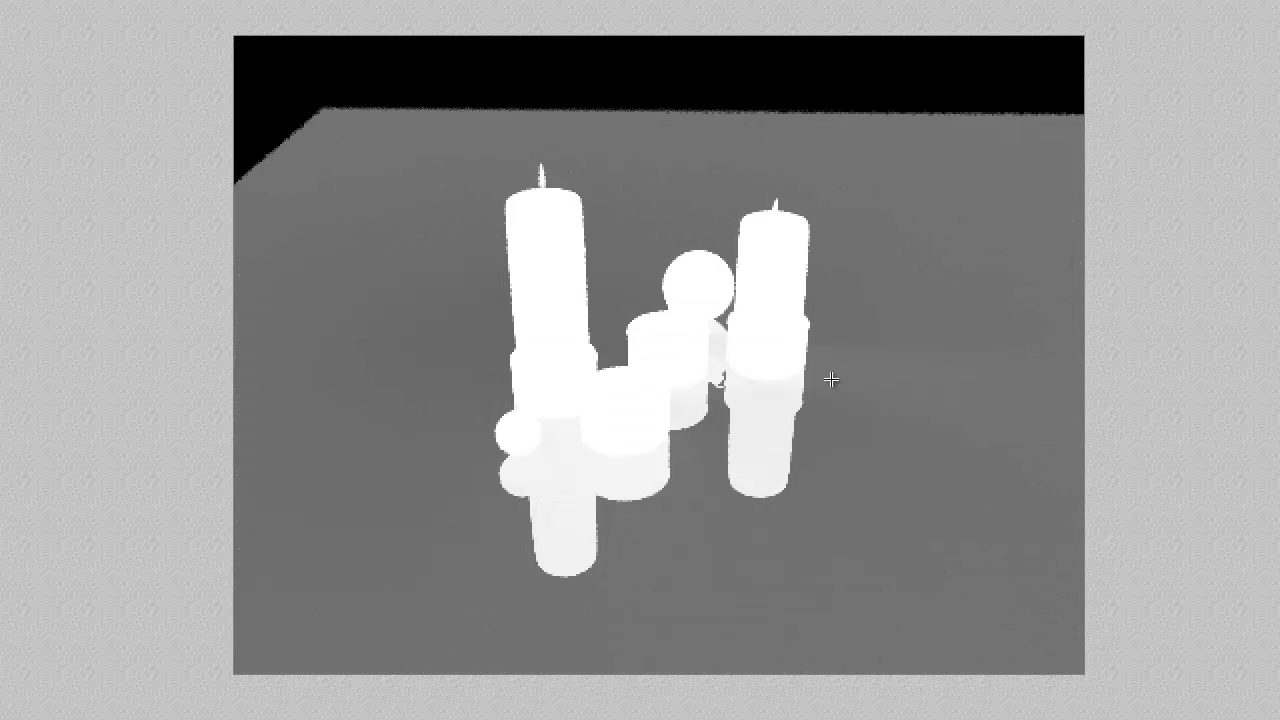
key("Escape")
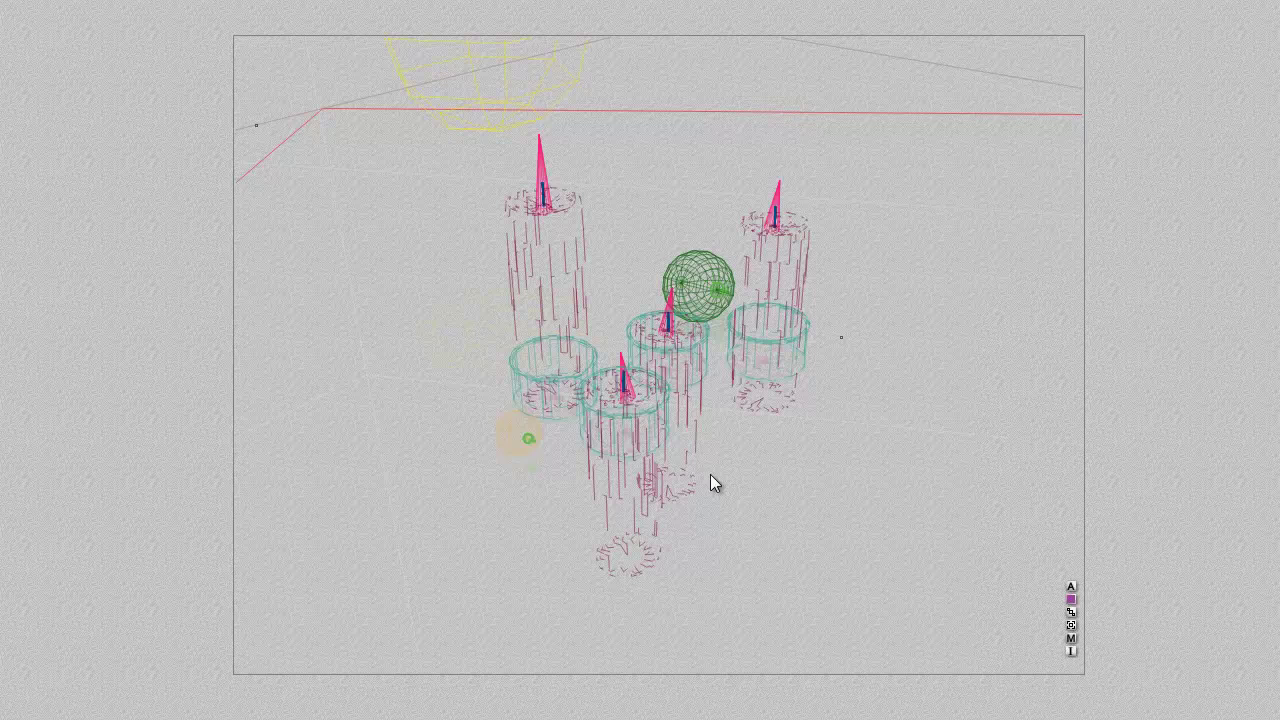
Set the table plane material's ambience to 10 and test-render the scene
left_click(1070, 638)
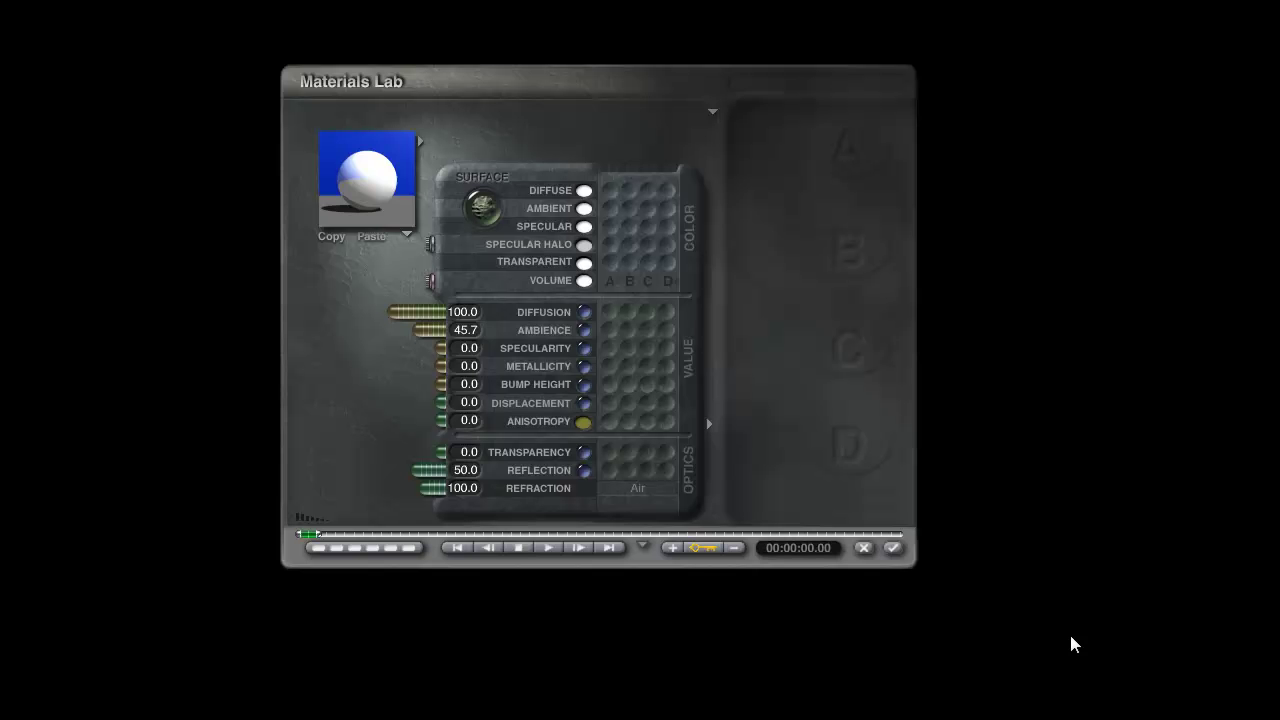
left_click_drag(462, 312, 263, 314)
left_click(462, 330)
type("10")
key("Return")
left_click(892, 548)
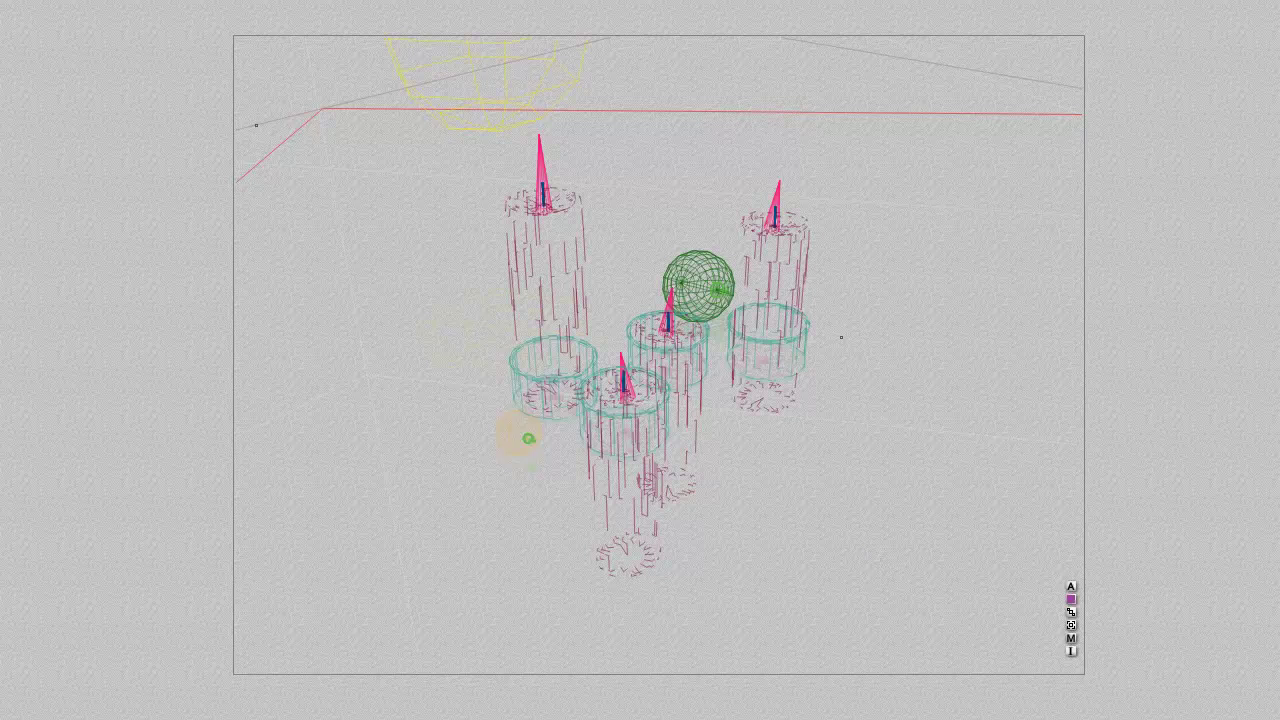
key("ctrl+r")
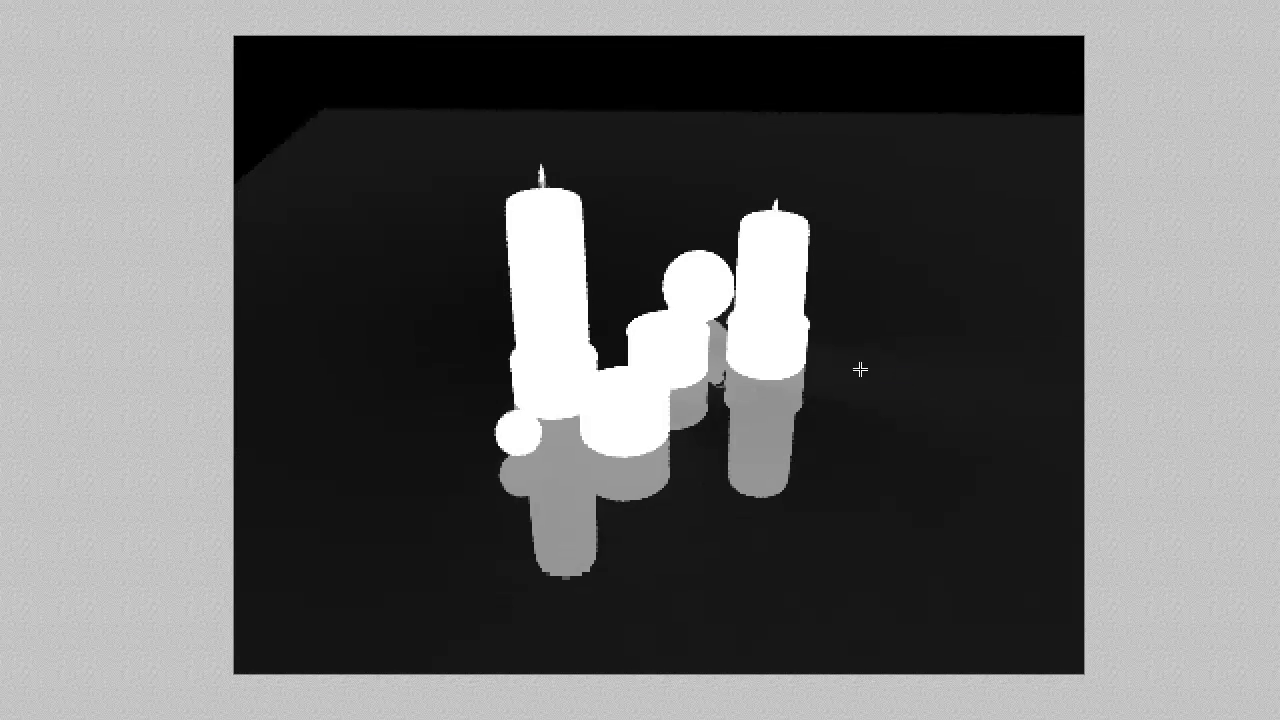
Set the table plane material's ambience to 50 and apply the material
key("Escape")
left_click(1071, 637)
left_click(455, 332)
type("50")
key("Return")
left_click(892, 548)
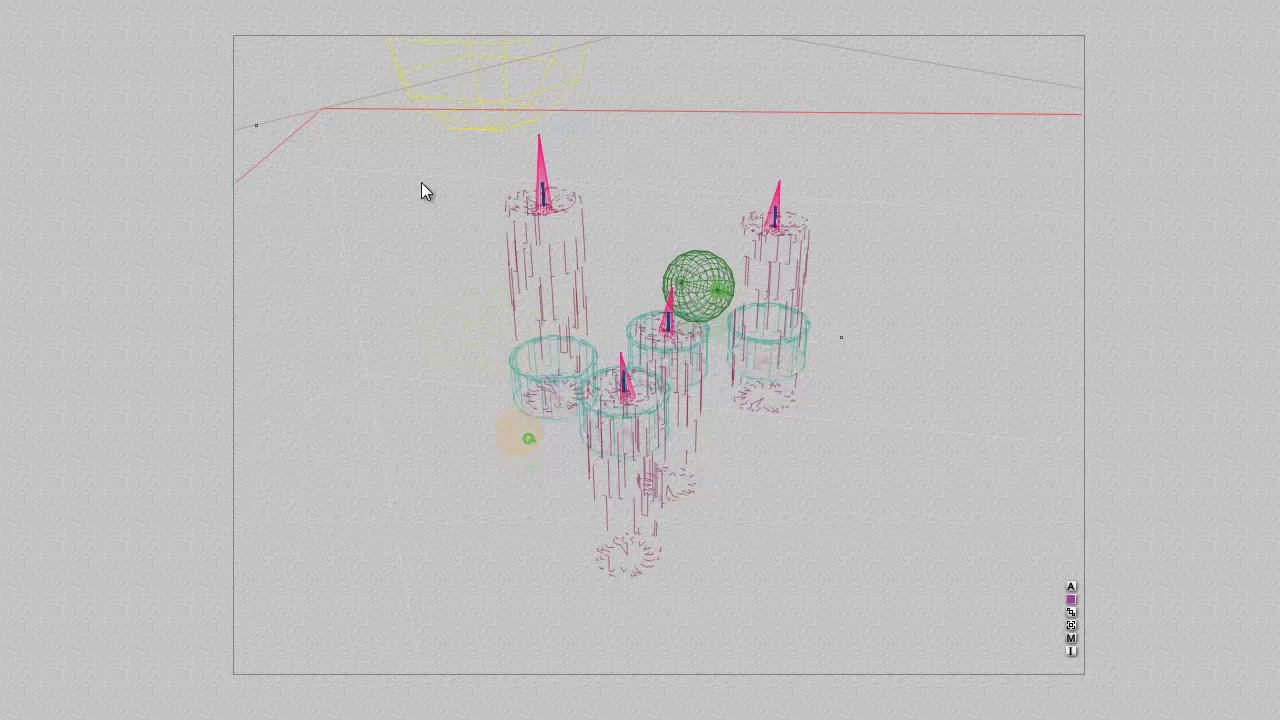
Set the radial light's falloff to None, apply the light settings and test-render the scene
right_click(473, 88)
left_click(525, 92)
left_click(657, 201)
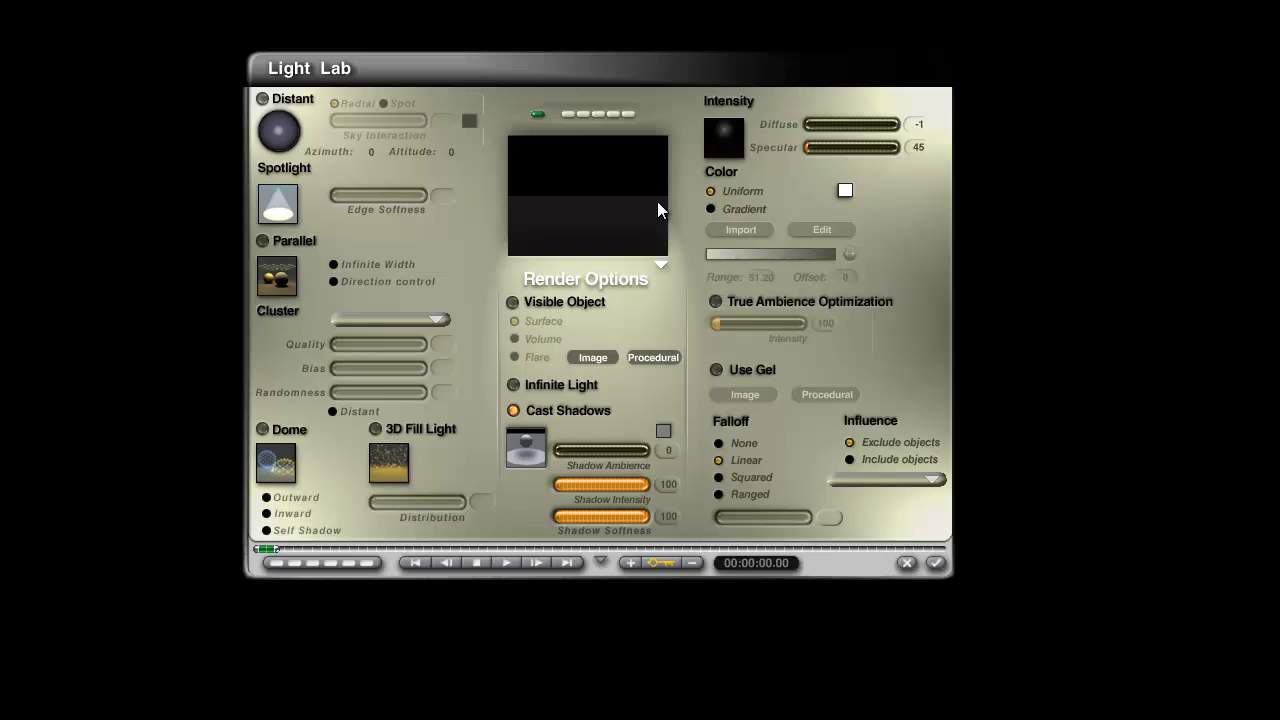
left_click(936, 563)
key("ctrl+r")
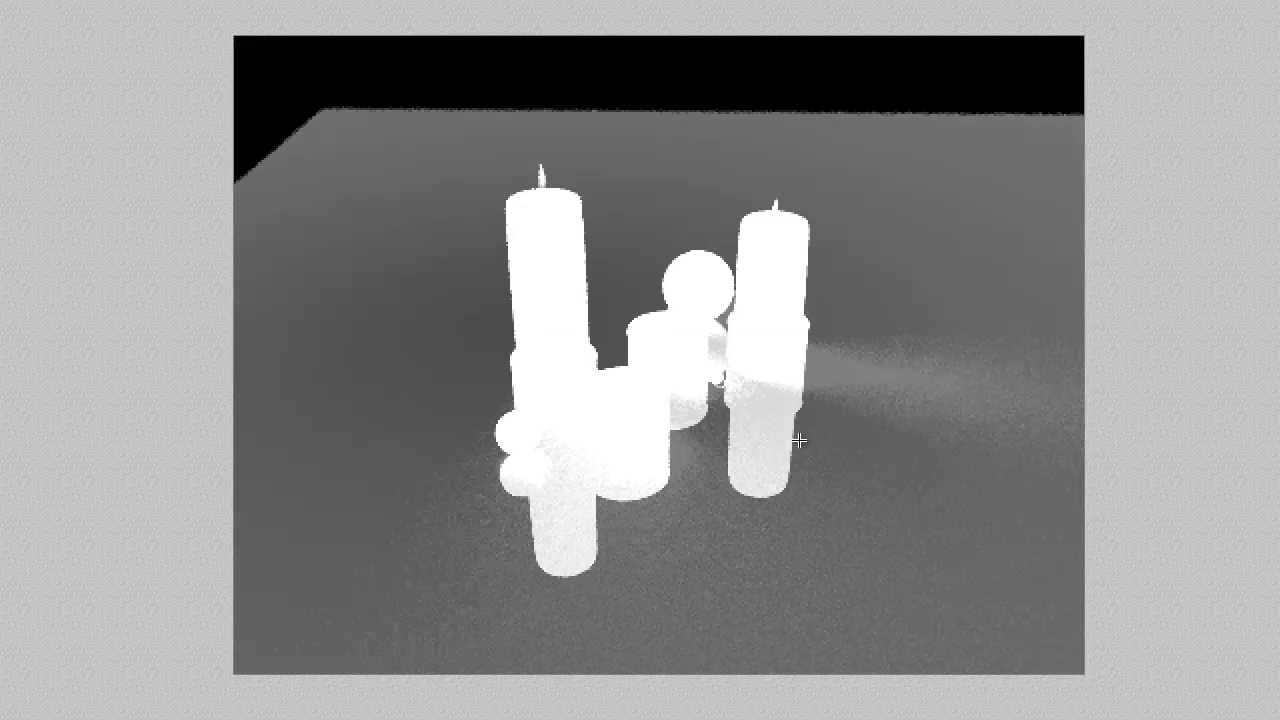
left_click(803, 440)
Set the radial light's diffuse intensity to -2, apply it and test-render the scene
left_click(653, 200)
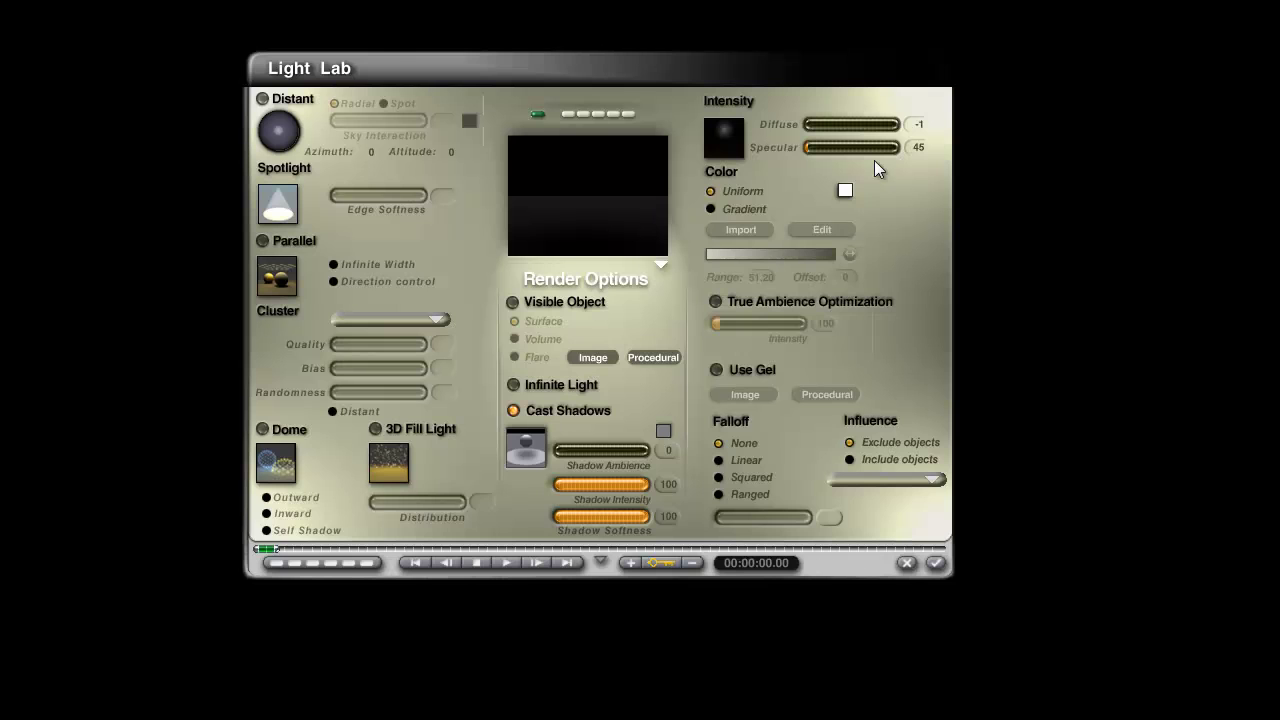
type("-2")
key("Return")
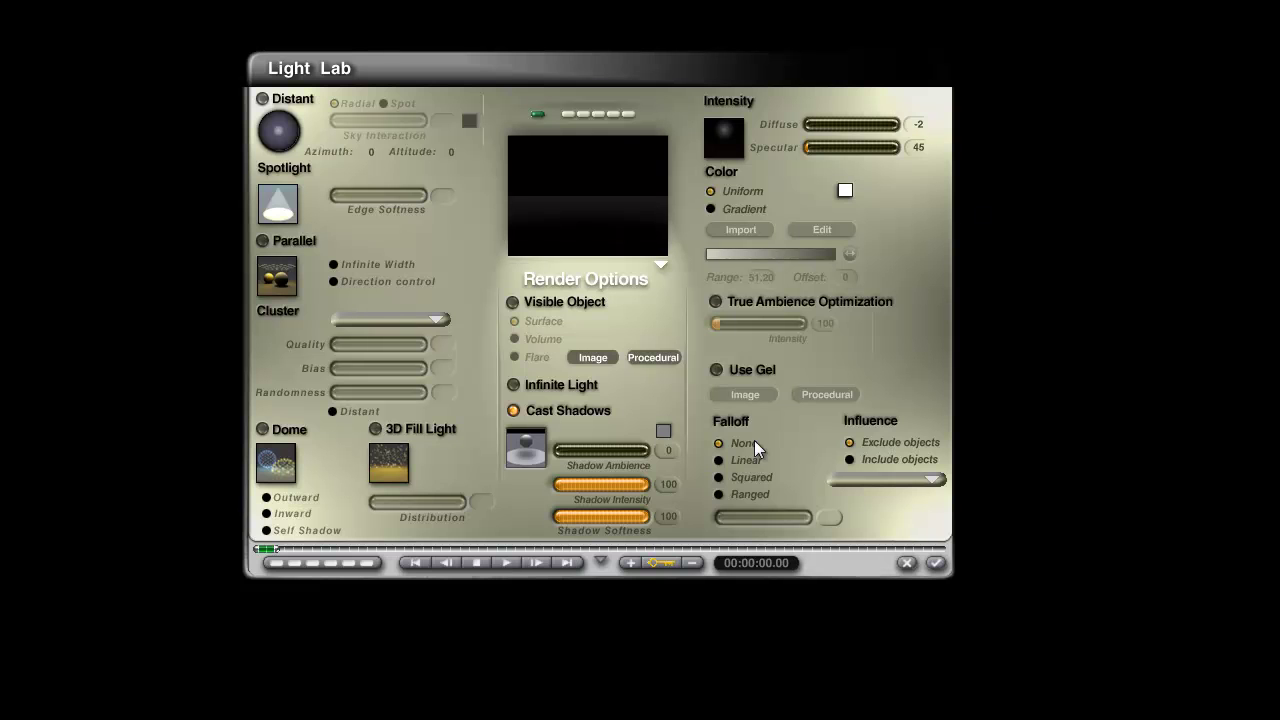
left_click(935, 563)
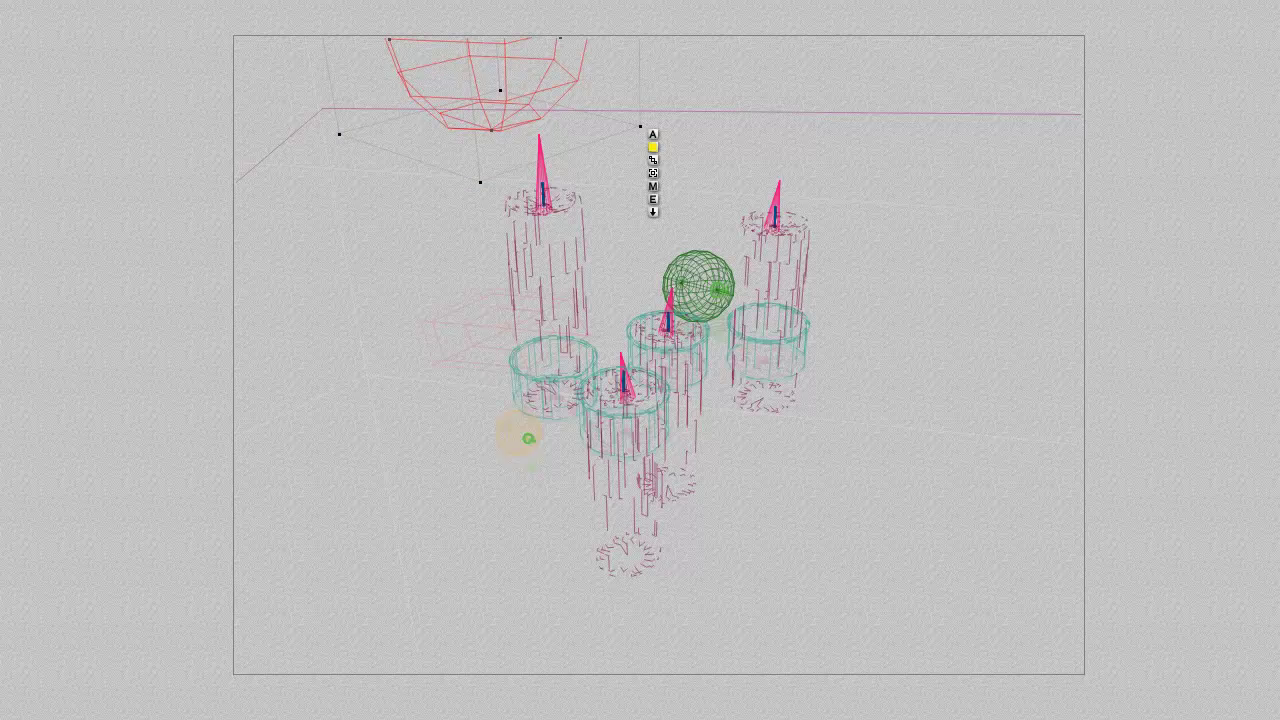
key("ctrl+r")
key("Escape")
Select the table plane, set its material's ambience to 25 and test-render the scene
right_click(989, 342)
left_click(998, 348)
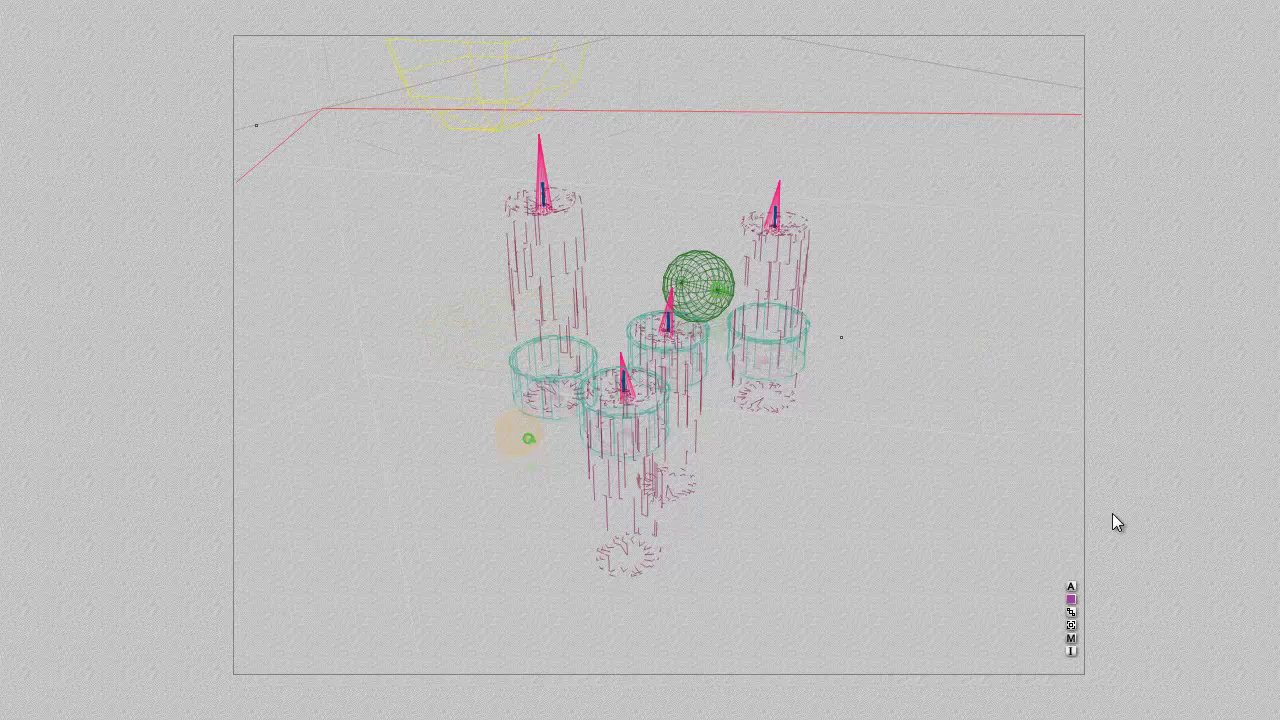
left_click(1071, 638)
left_click(463, 331)
type("25")
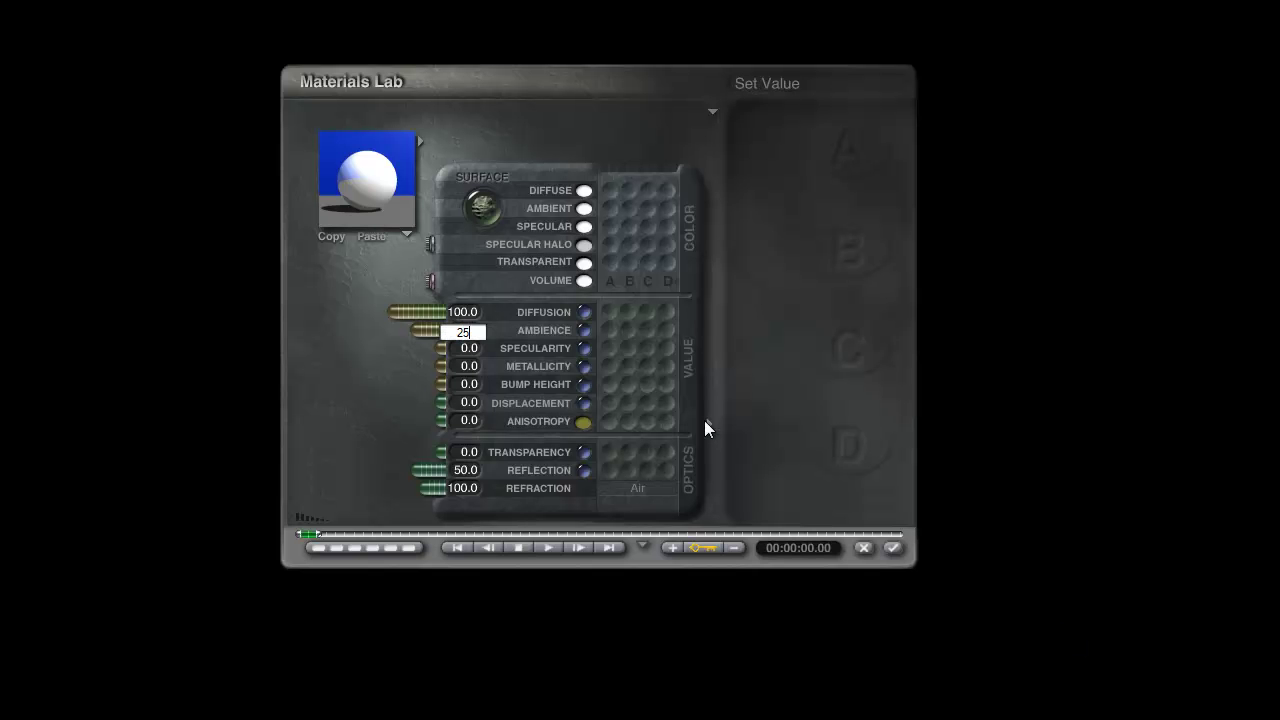
key("Return")
left_click(892, 548)
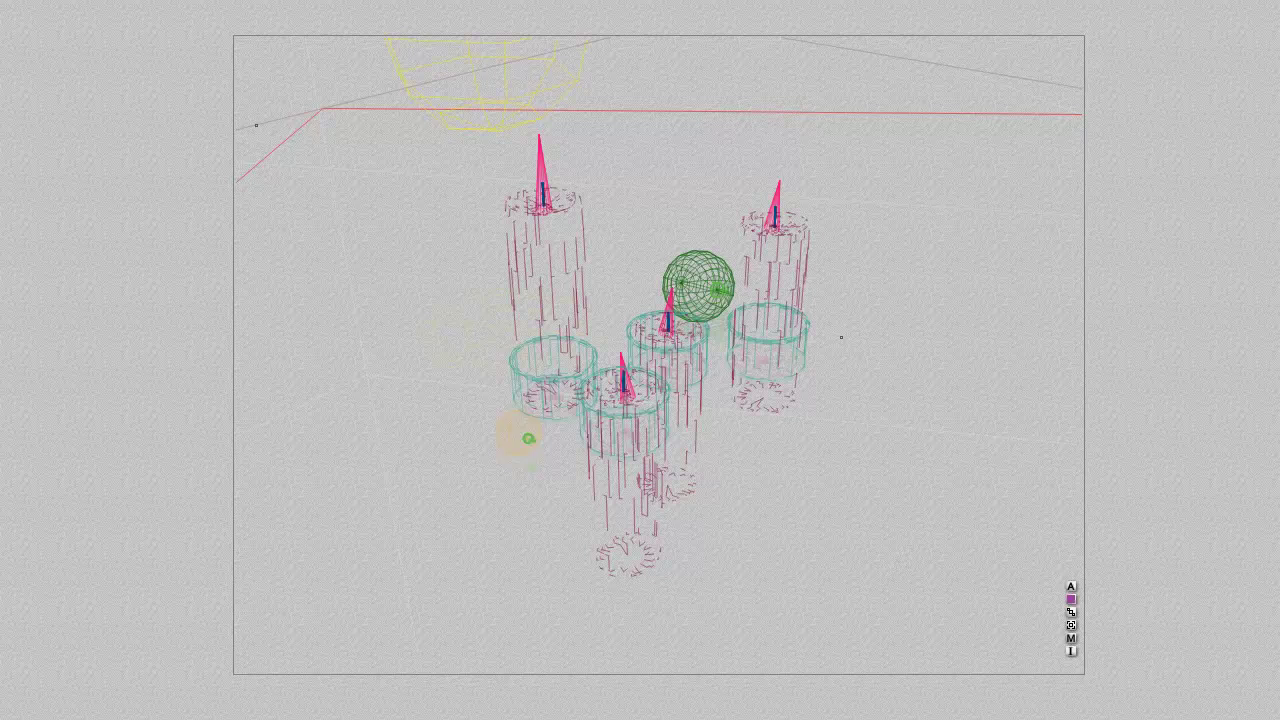
key("ctrl+r")
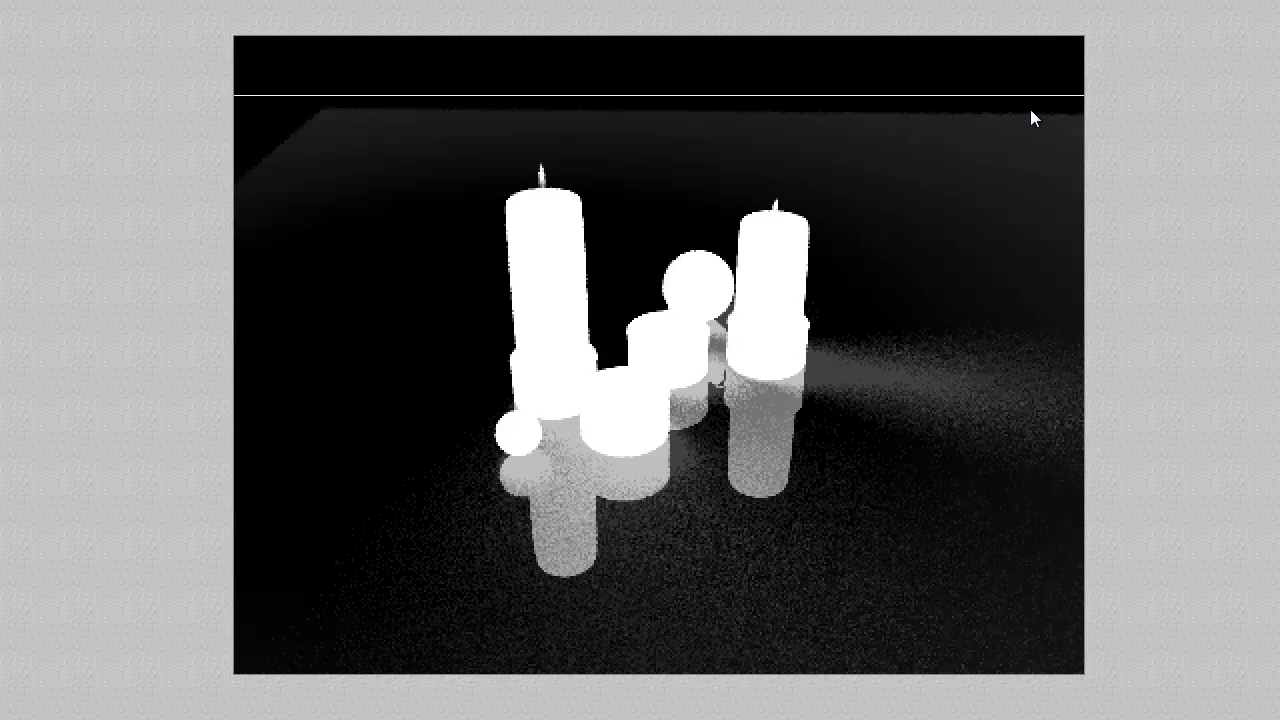
key("Escape")
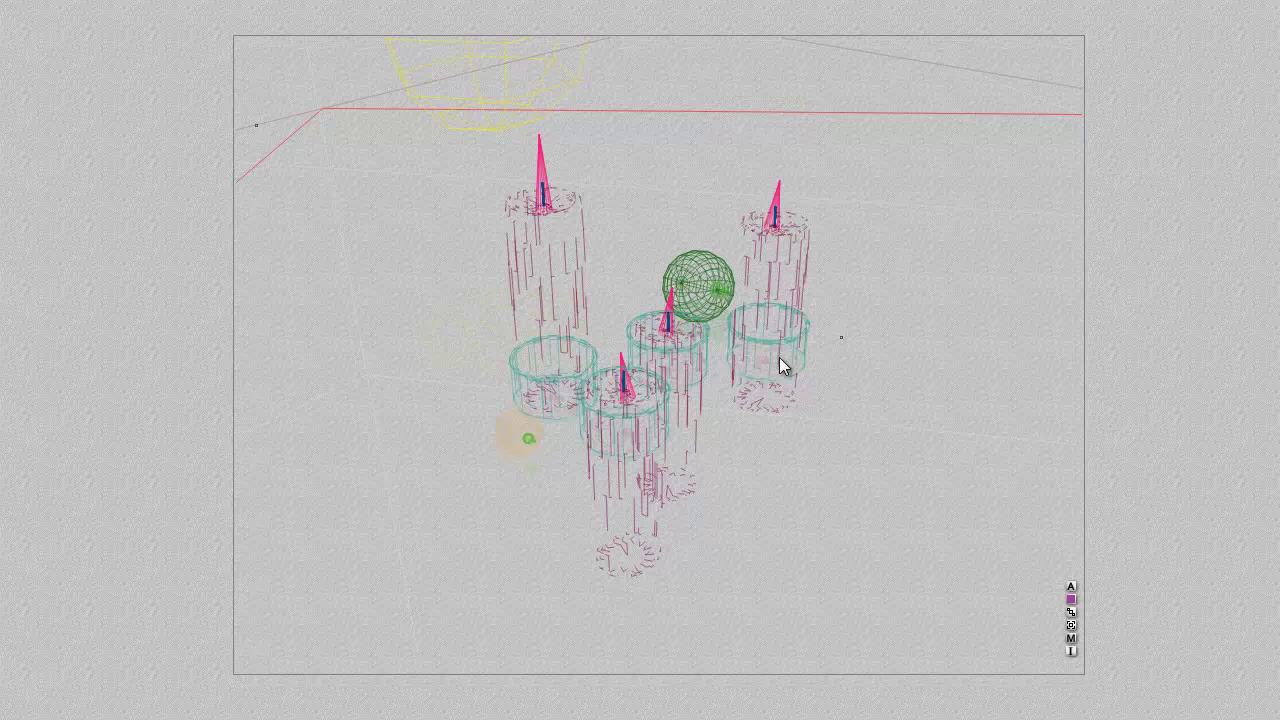
Set the table plane material's ambience to 20, apply the material and render the mask scene
left_click(1071, 638)
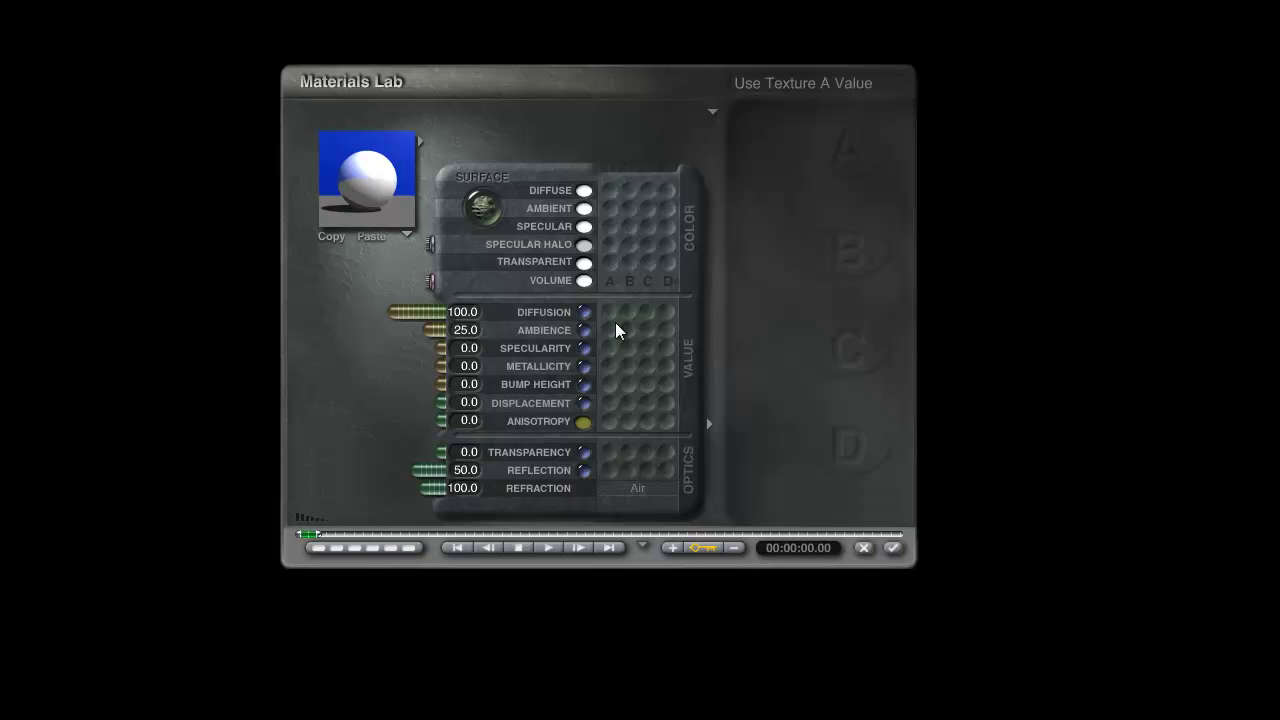
left_click(466, 330)
type("20")
key("Return")
left_click(893, 548)
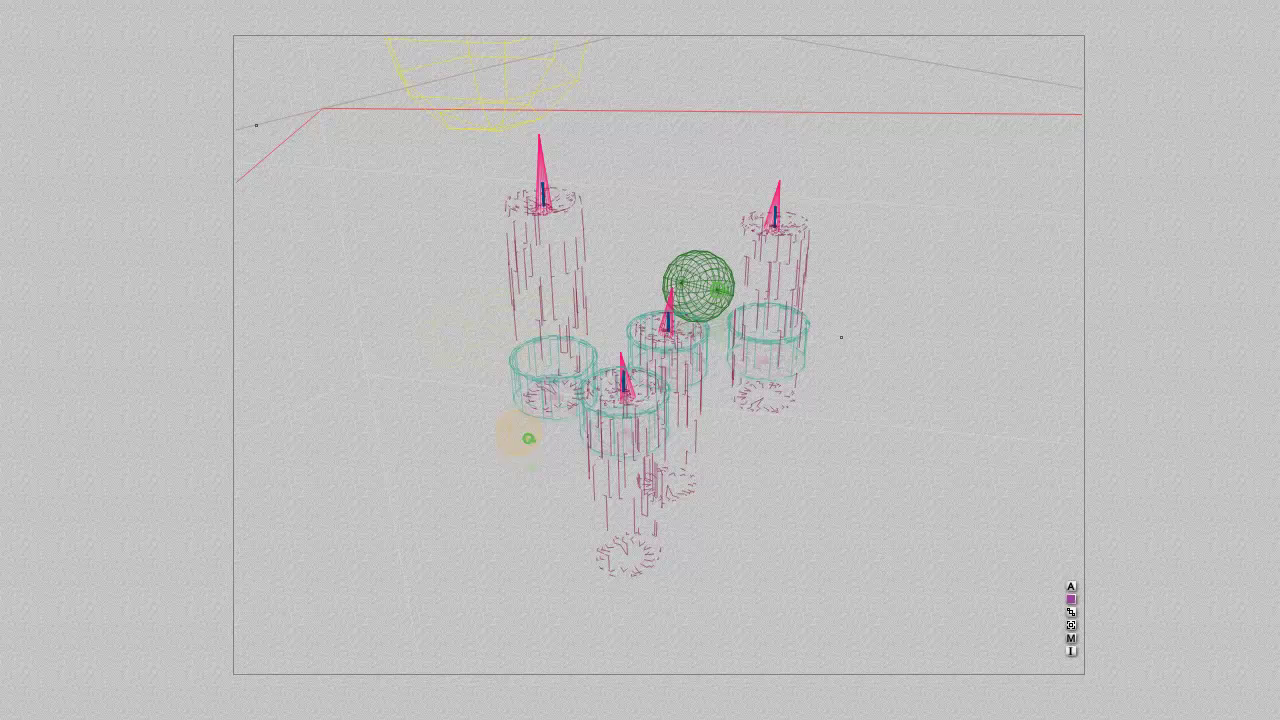
left_click(66, 237)
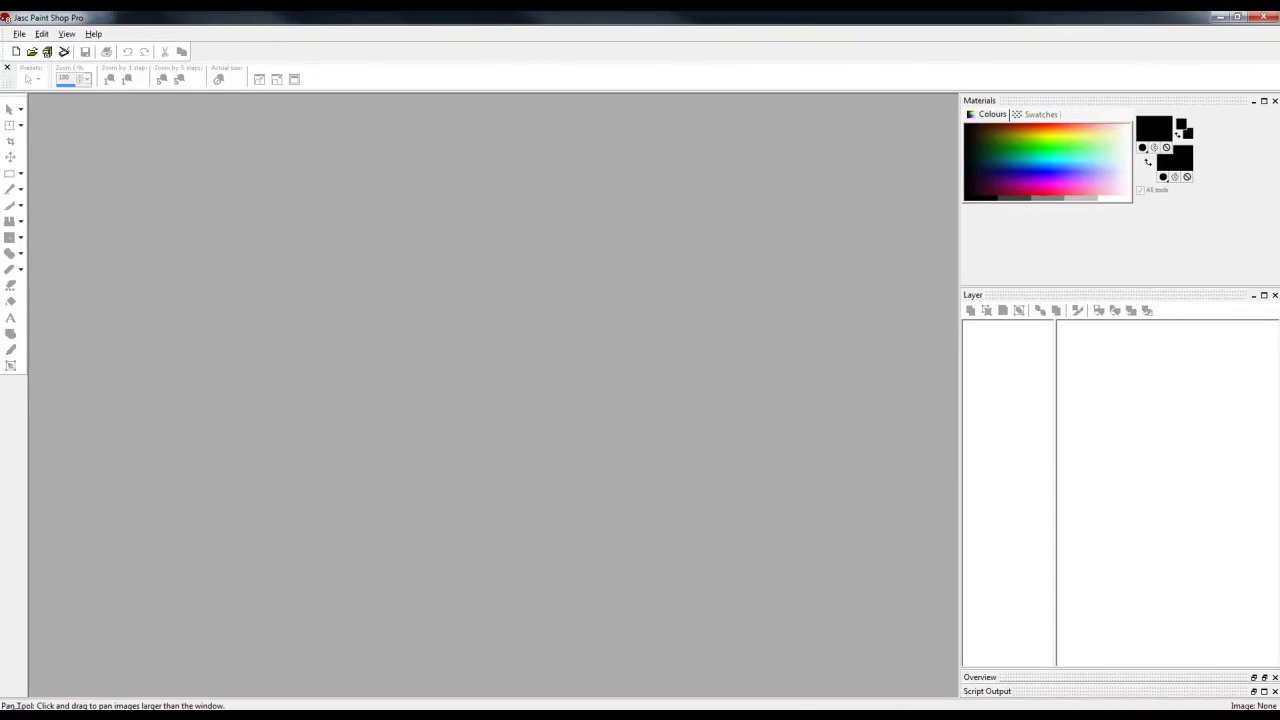
Switch to Paint Shop Pro, open the Tm2 and Tm2_mask images and bring Tm2 to the front
left_click_drag(1279, 420, 540, 341)
left_click_drag(1279, 450, 816, 446)
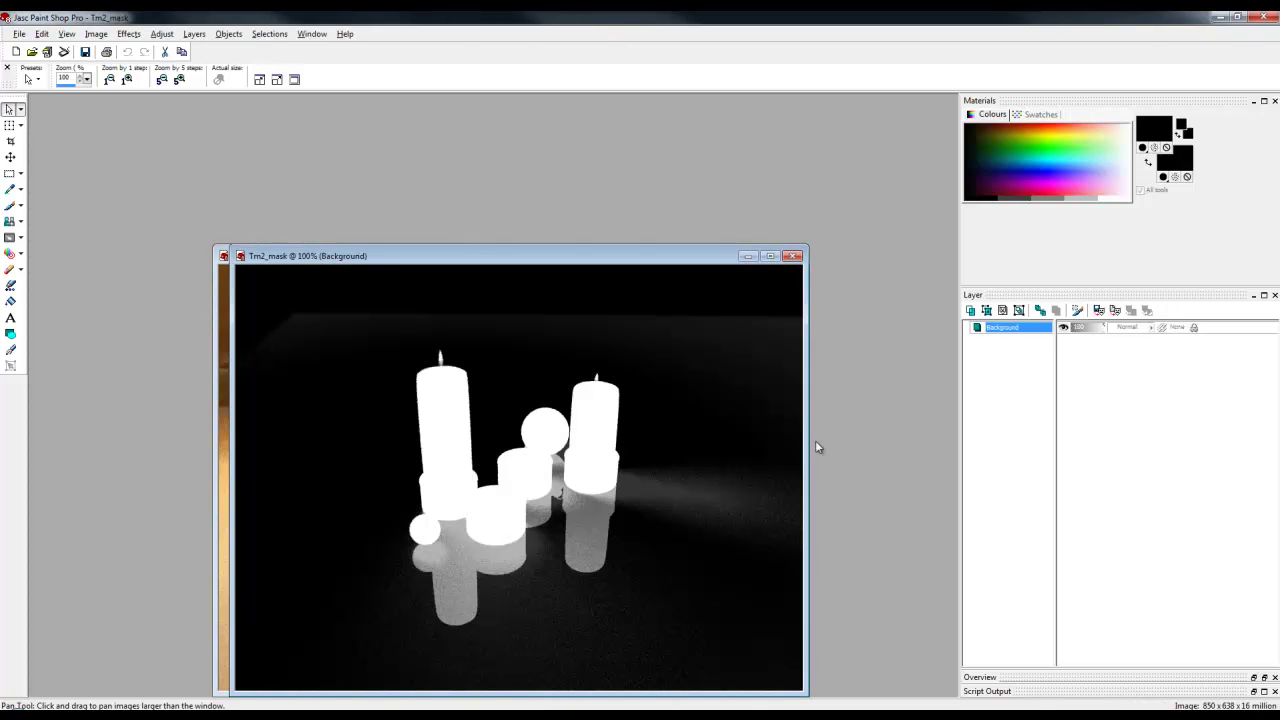
left_click_drag(362, 257, 504, 265)
left_click(275, 257)
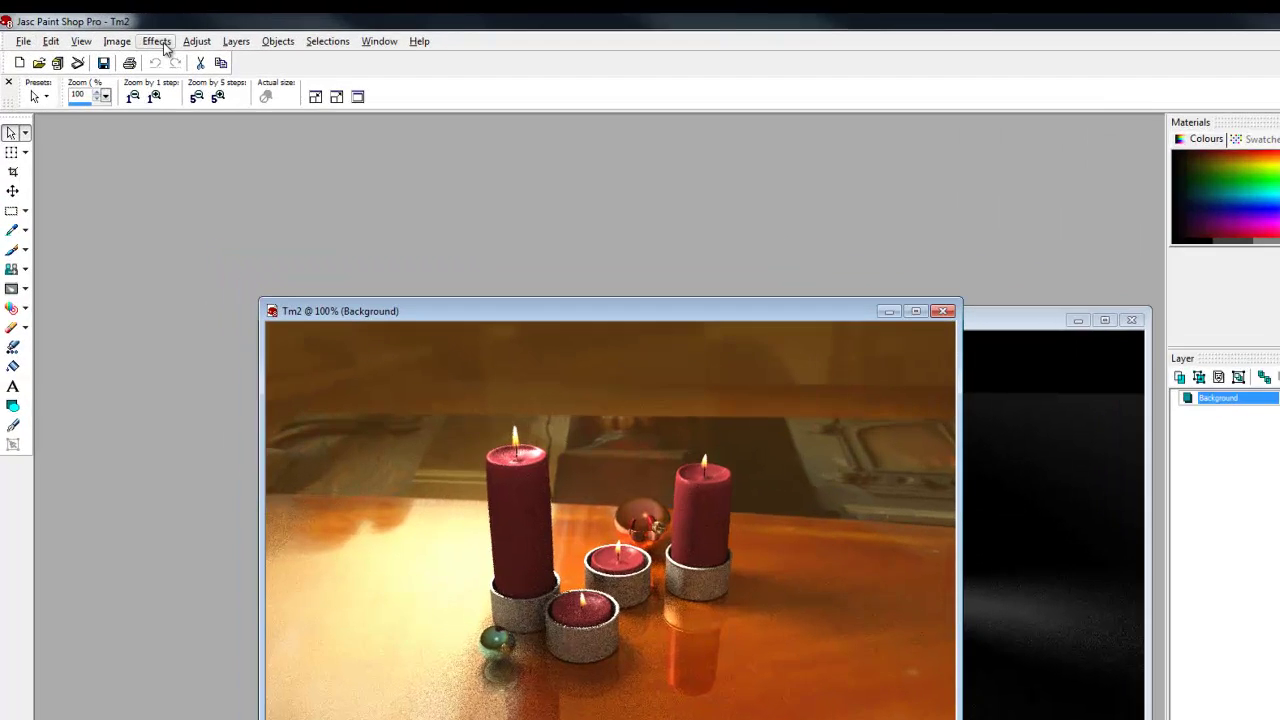
Add a mask layer to Tm2 from the Tm2_mask image, using source luminance
left_click(236, 41)
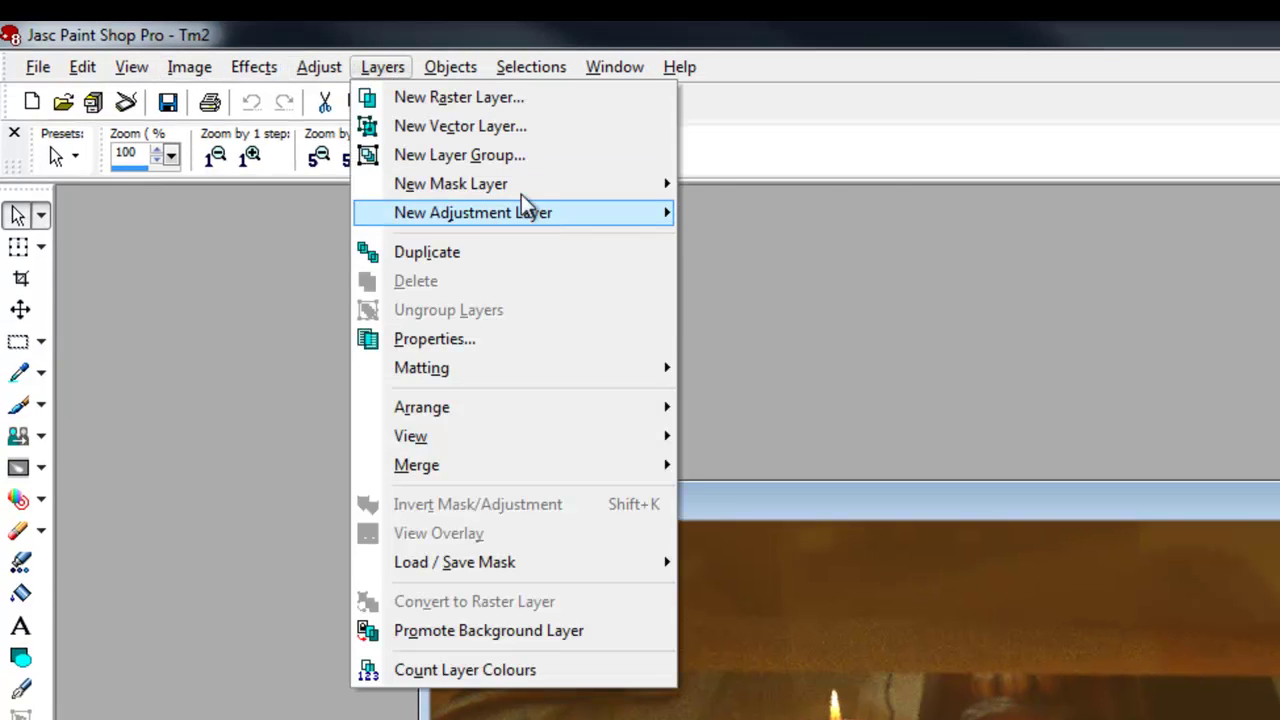
mouse_move(603, 186)
left_click(768, 320)
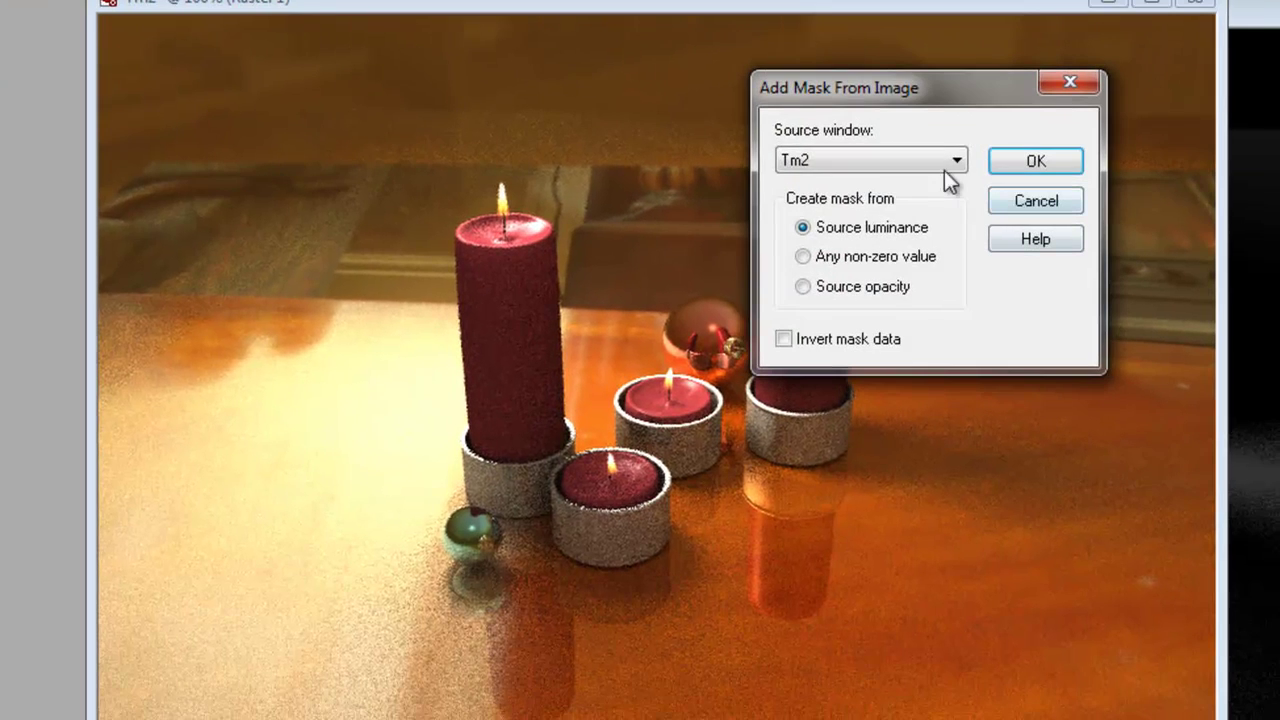
left_click(944, 165)
left_click(900, 196)
left_click(1040, 165)
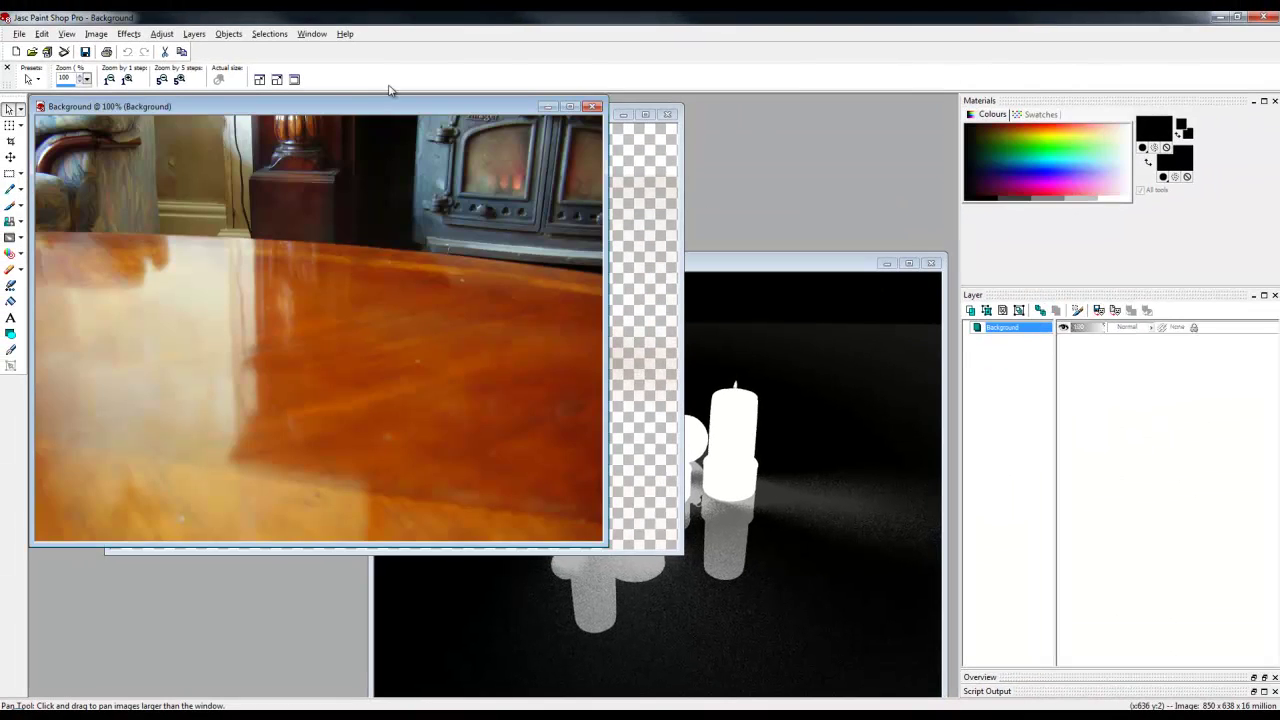
Paste the Background table photo into Tm2 as a new layer and place it outside and below the masked candle group
left_click_drag(386, 108, 477, 186)
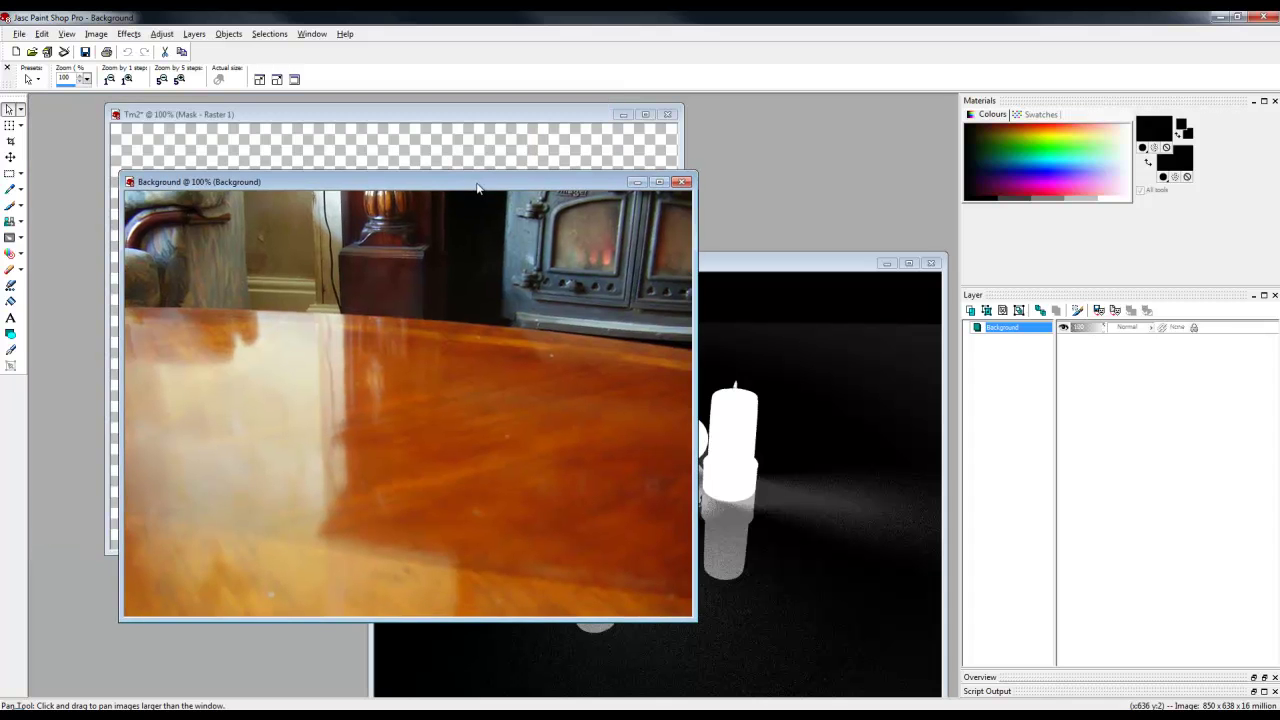
left_click(408, 114)
key("ctrl+l")
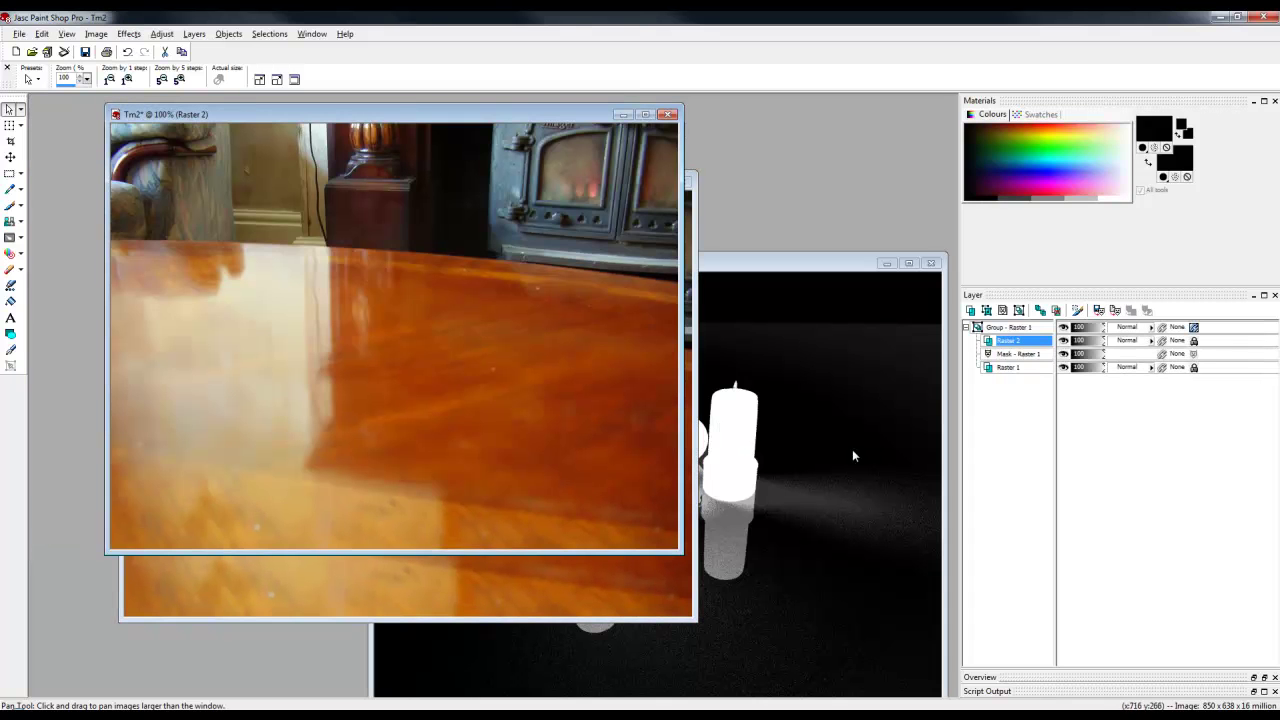
left_click_drag(485, 120, 730, 173)
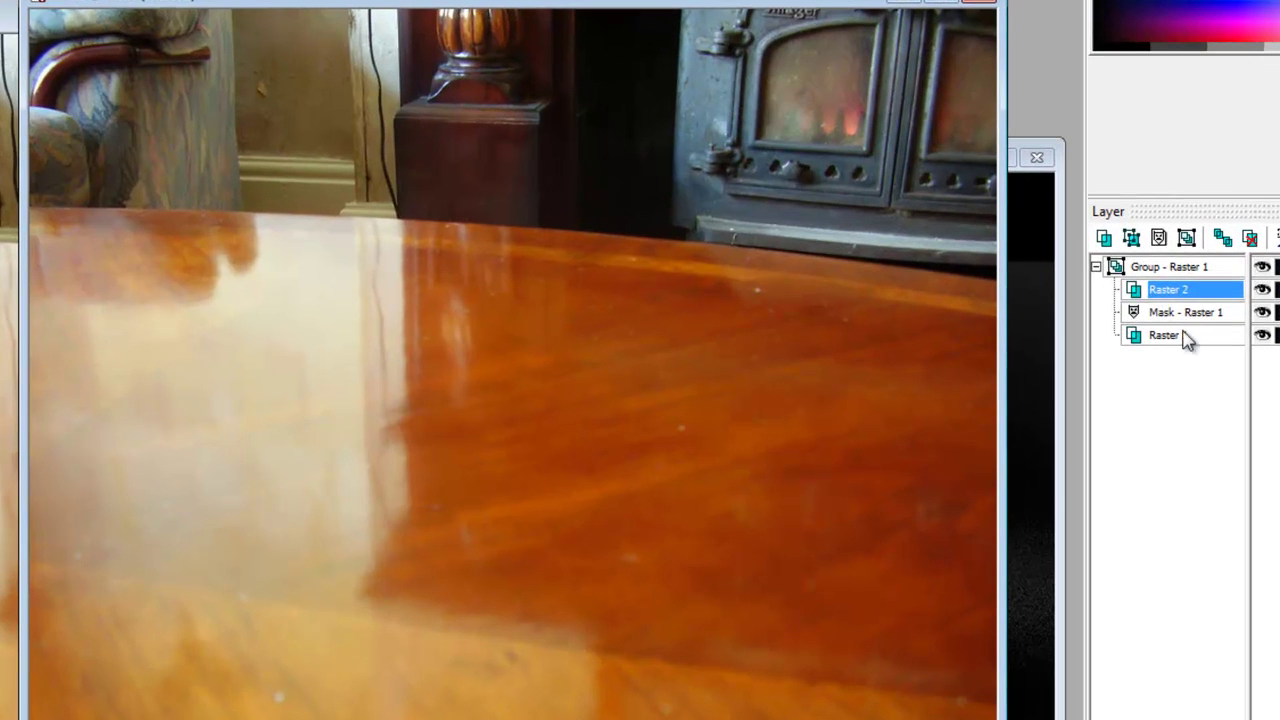
left_click_drag(1178, 276, 1110, 262)
left_click(1118, 289)
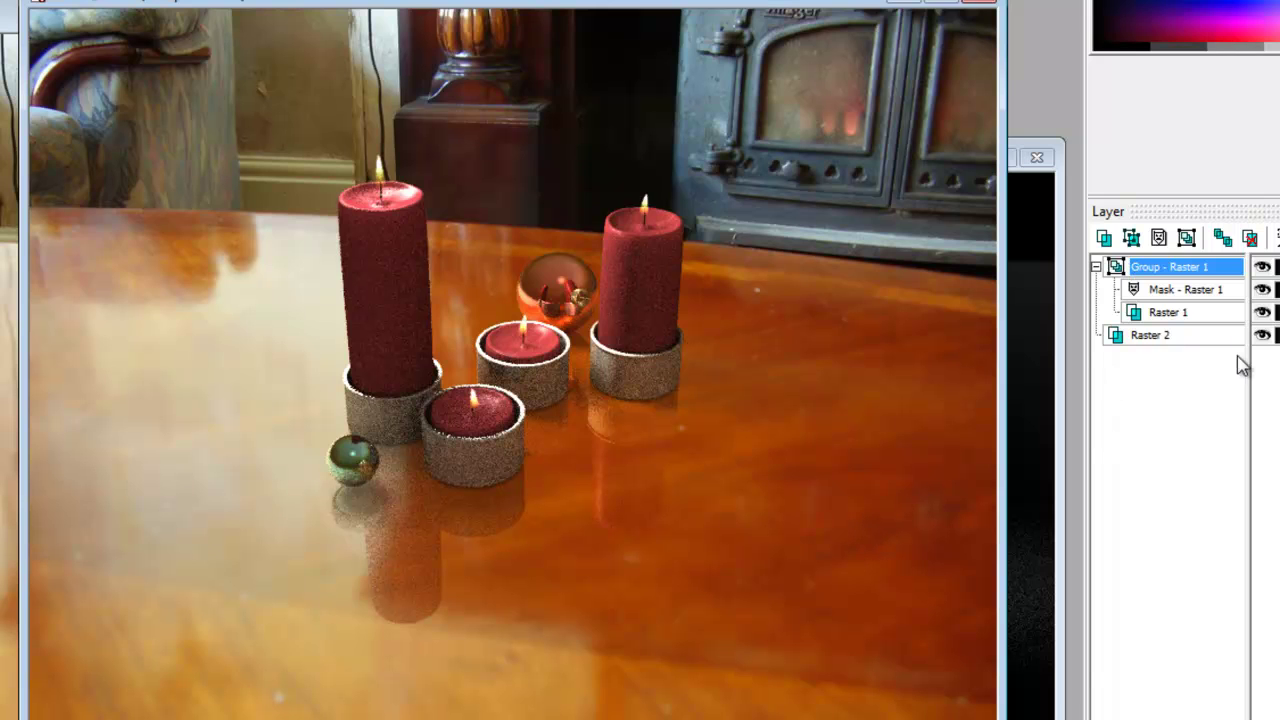
Toggle the visibility of the masked candle group to compare the table photo with and without the candles
left_click(1262, 268)
left_click(1262, 268)
left_click(1262, 268)
left_click(1262, 268)
left_click(1262, 268)
left_click(1262, 268)
left_click(1262, 267)
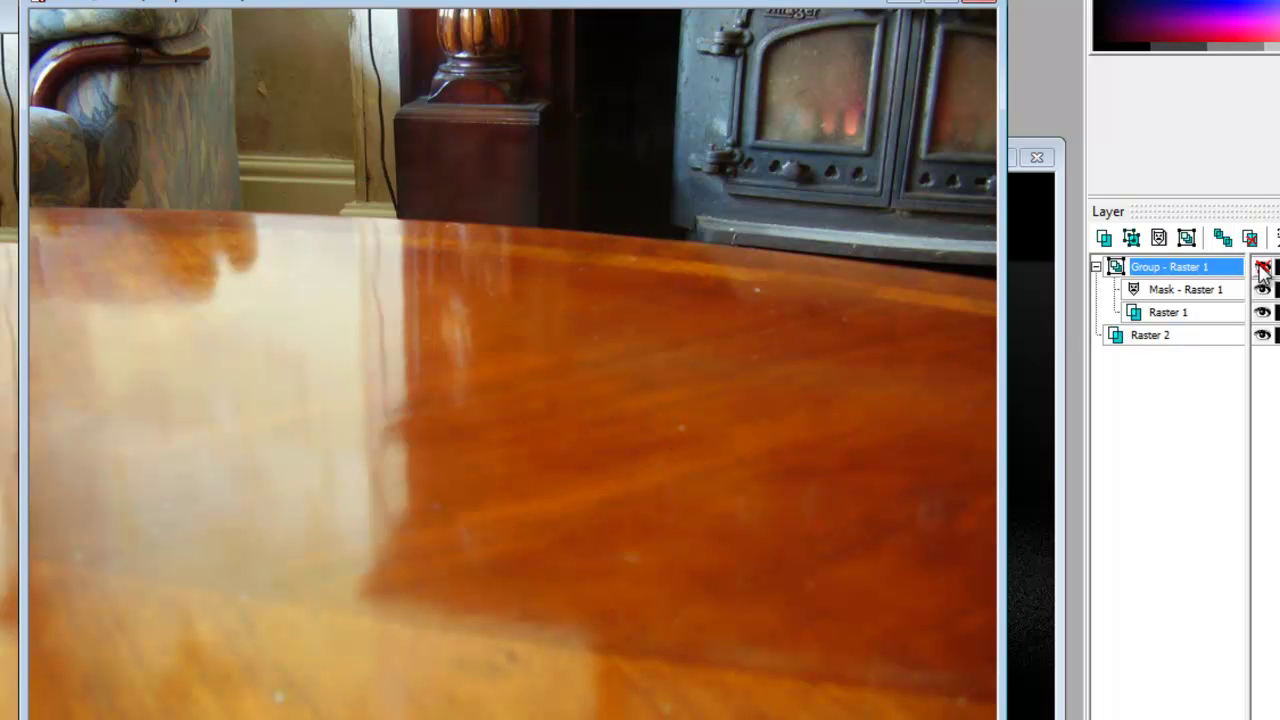
left_click(1262, 267)
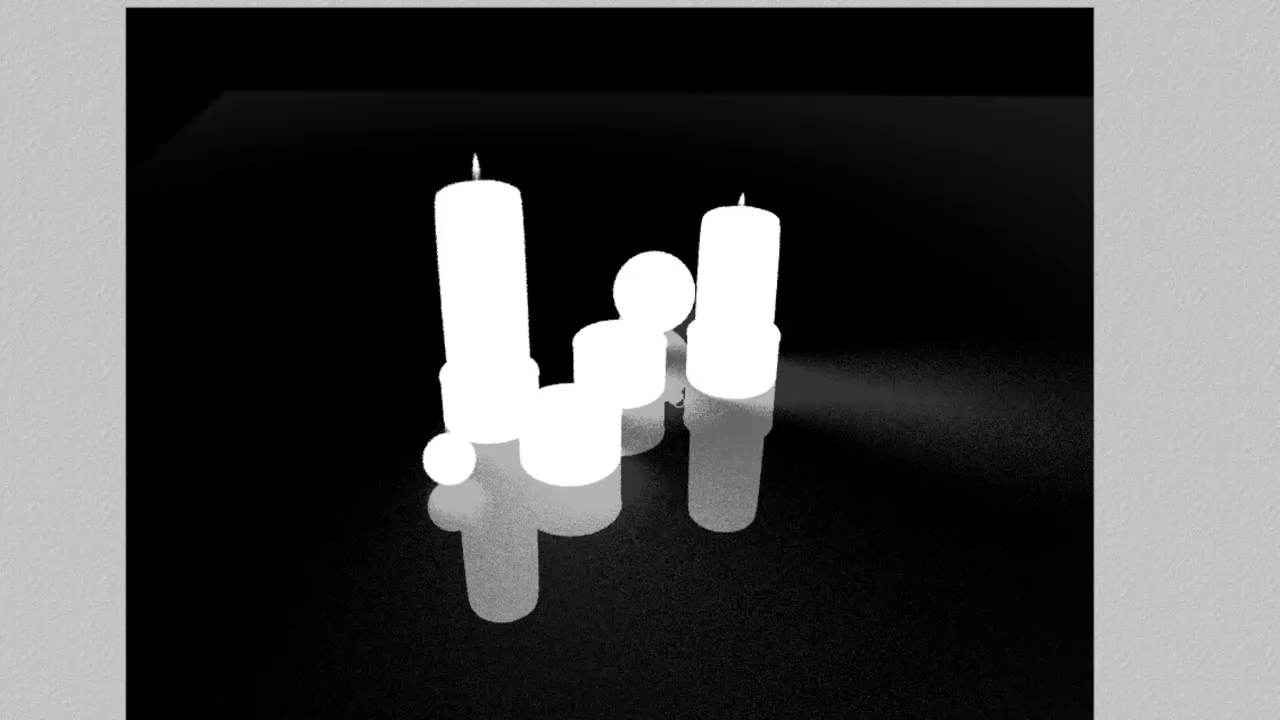
Switch to the Tm2 scene in Bryce, set the table plane material's diffusion to 40 and return to the camera view
left_click_drag(601, 339, 601, 340)
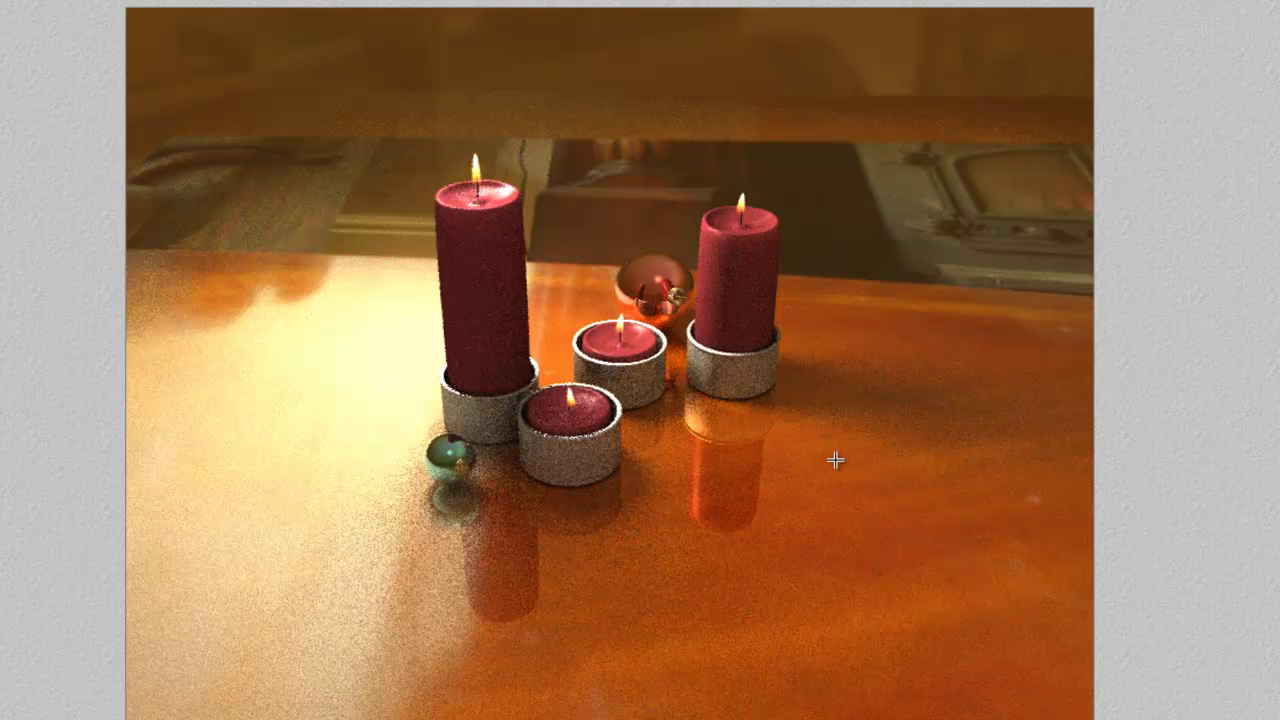
key("2")
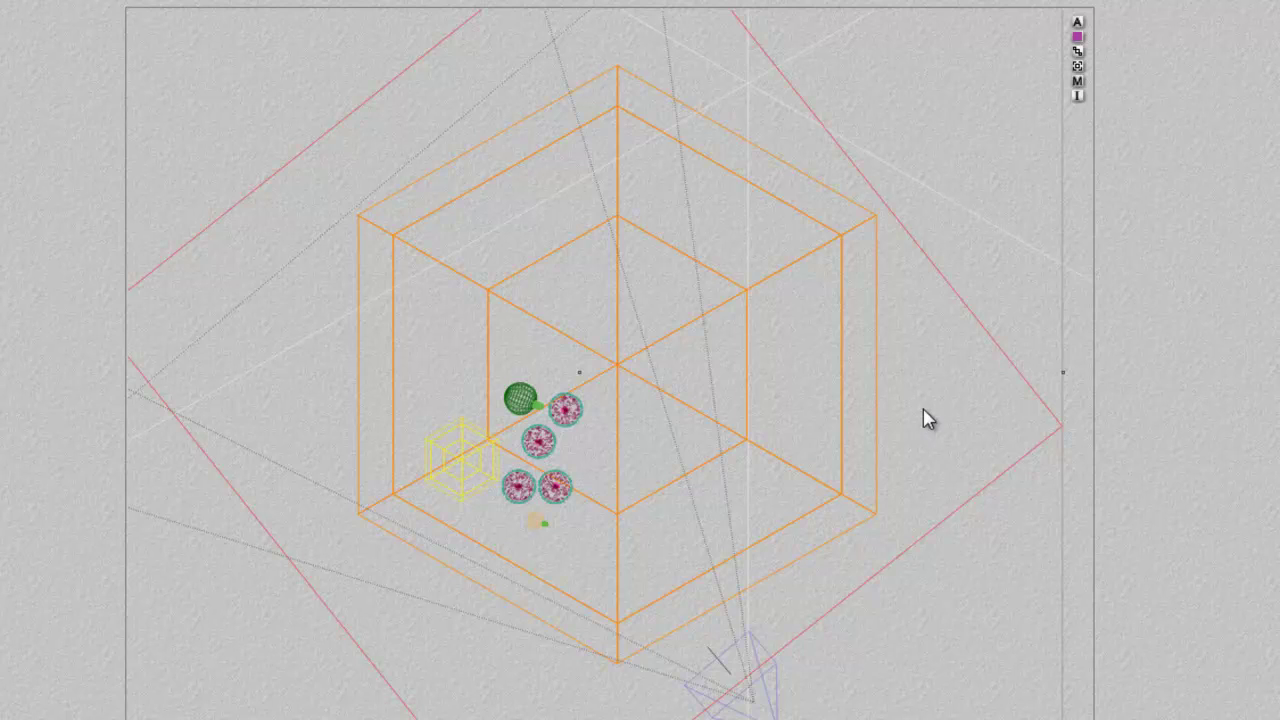
left_click(1078, 82)
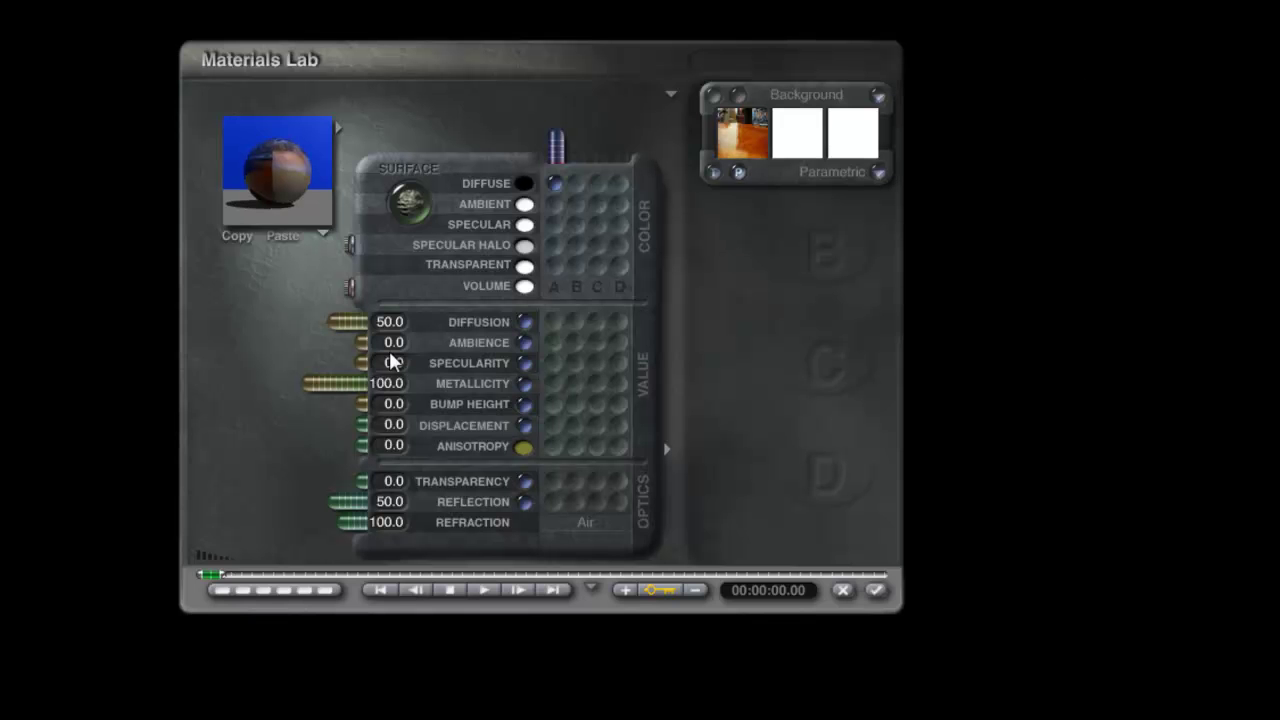
type("40")
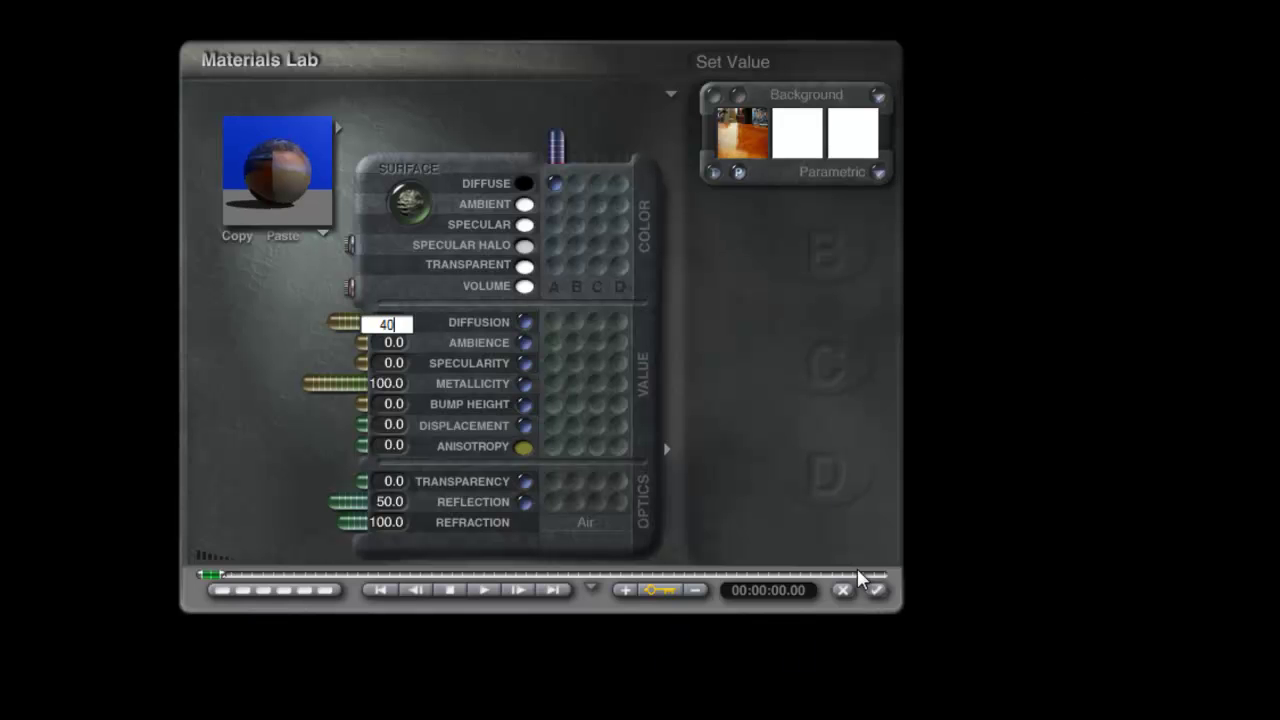
left_click(878, 590)
key("1")
left_click_drag(864, 571, 737, 337)
left_click(858, 430)
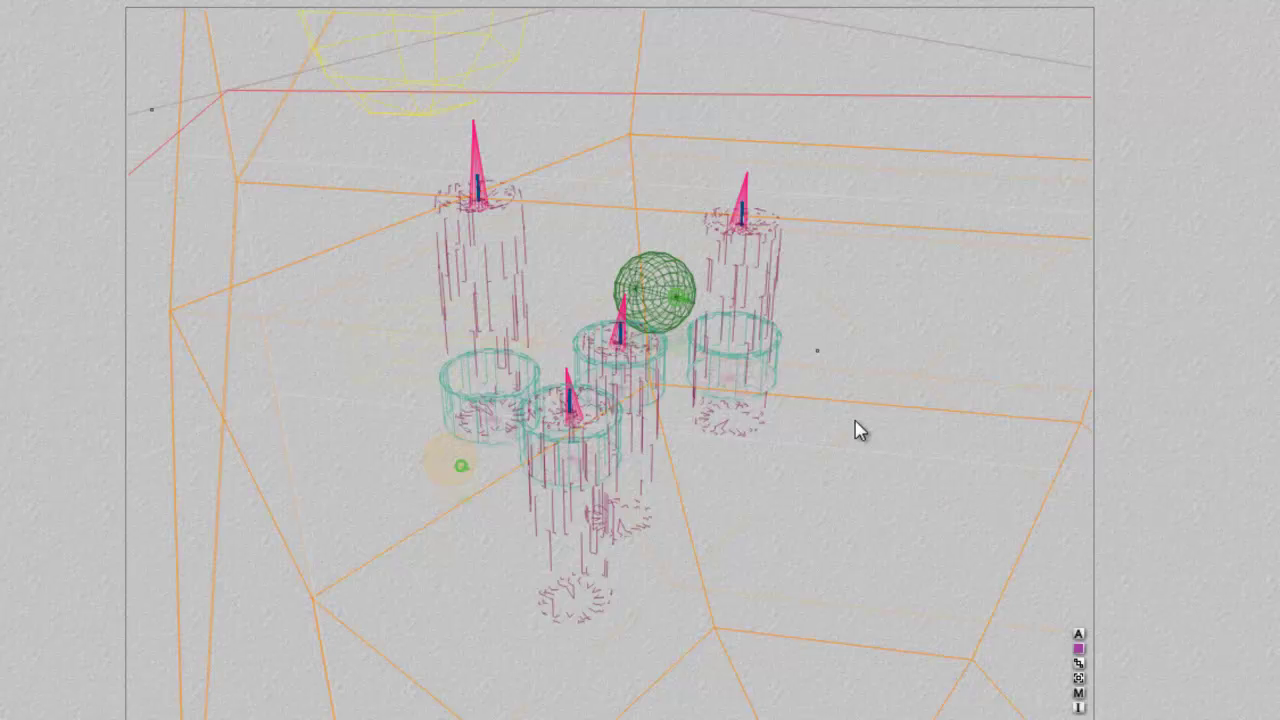
Place a sphere far behind the candles, set the depth-of-field focal length to it and test-render the scene and the rear tall candle
key("3")
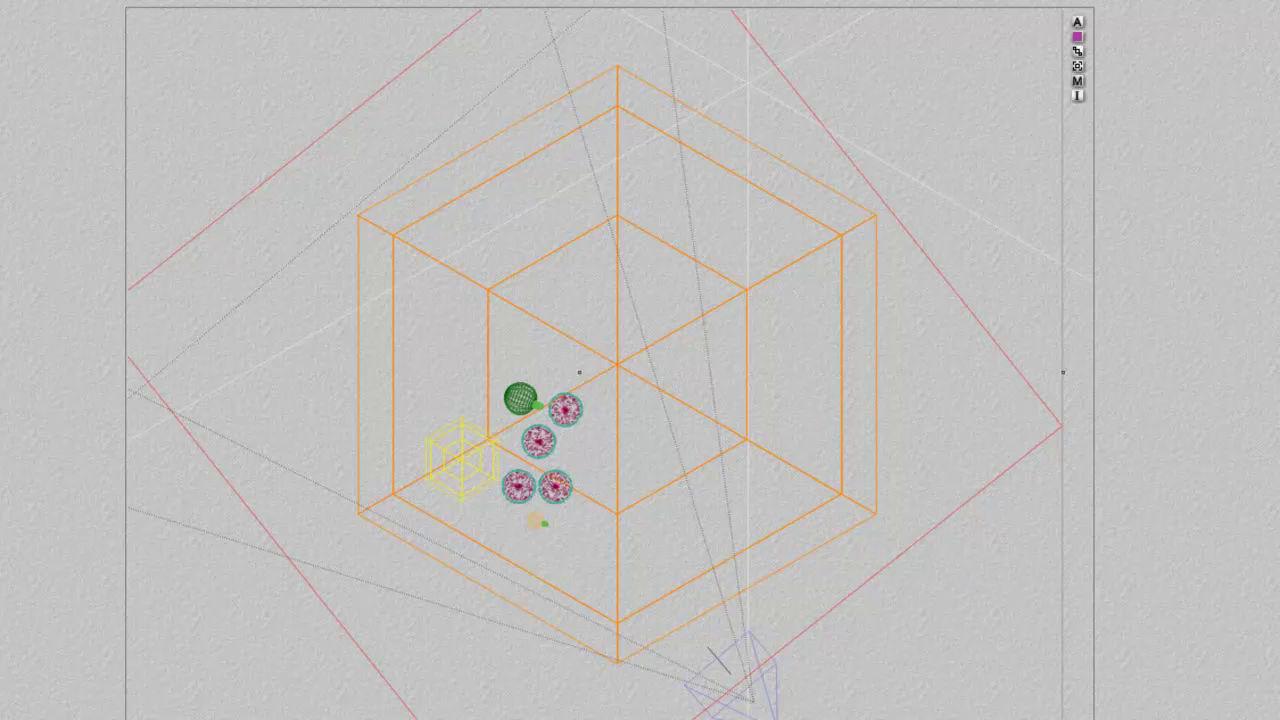
left_click_drag(737, 91, 264, 108)
key("1")
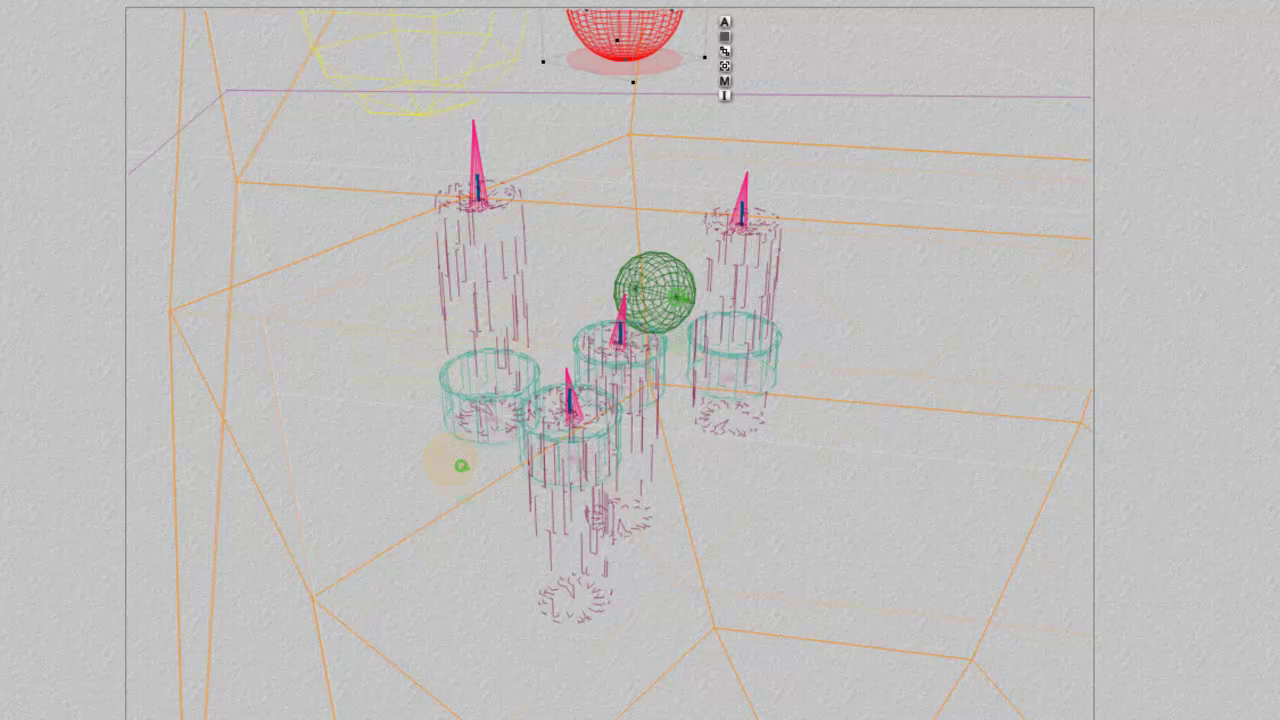
key("ctrl+alt+r")
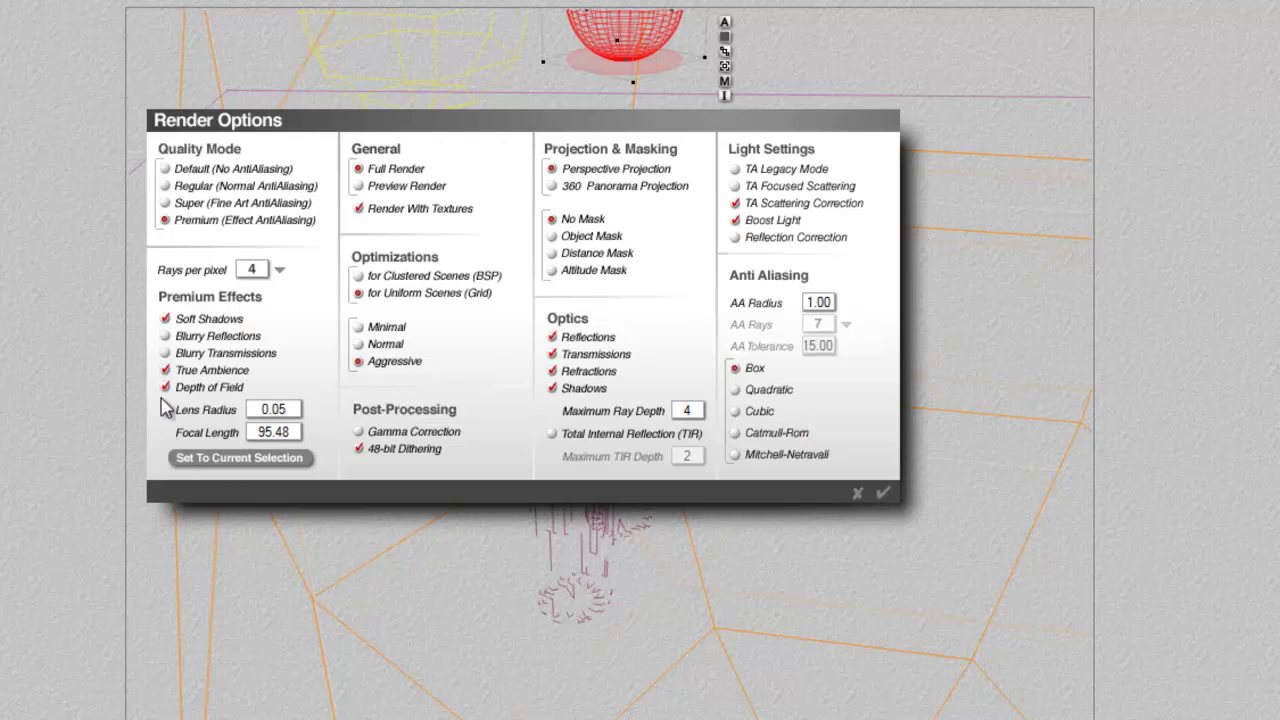
left_click(236, 460)
left_click(882, 493)
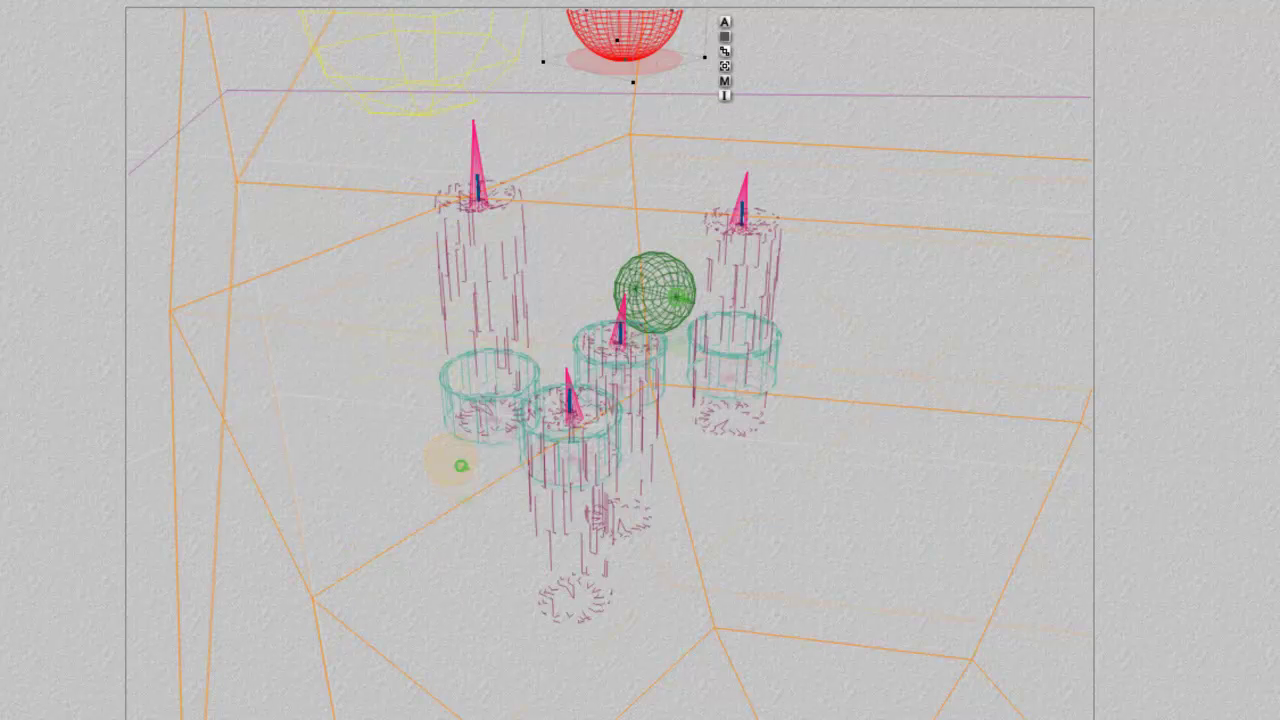
key("ctrl+r")
left_click_drag(792, 422, 692, 181)
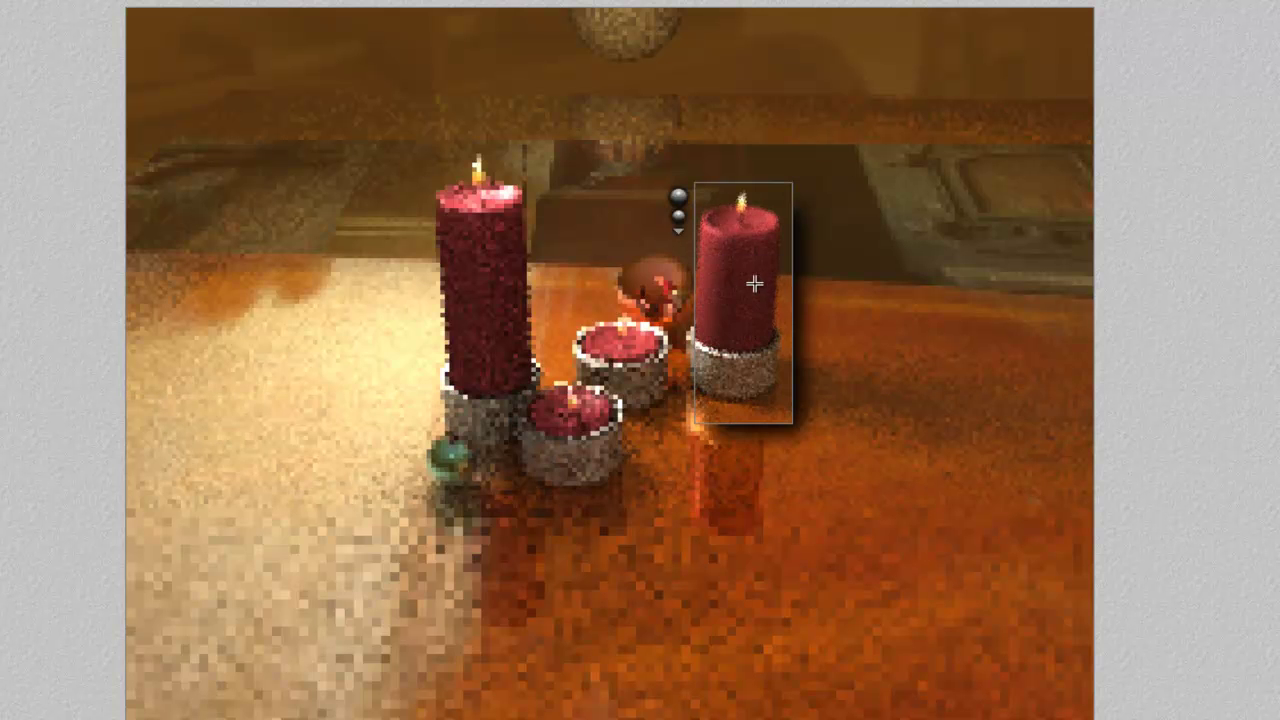
Move the focus sphere closer to the candles, set the focal length to it and re-render the area around the rear tall candle
key("2")
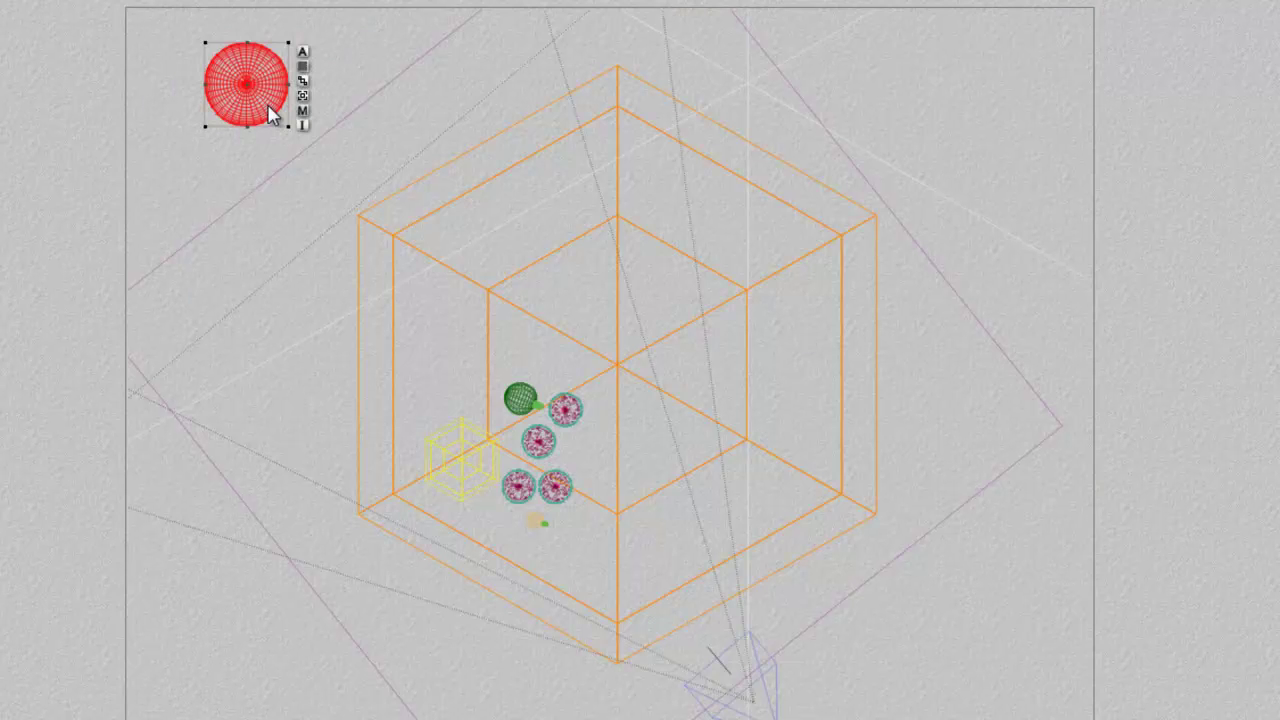
key("1")
left_click_drag(829, 408, 627, 147)
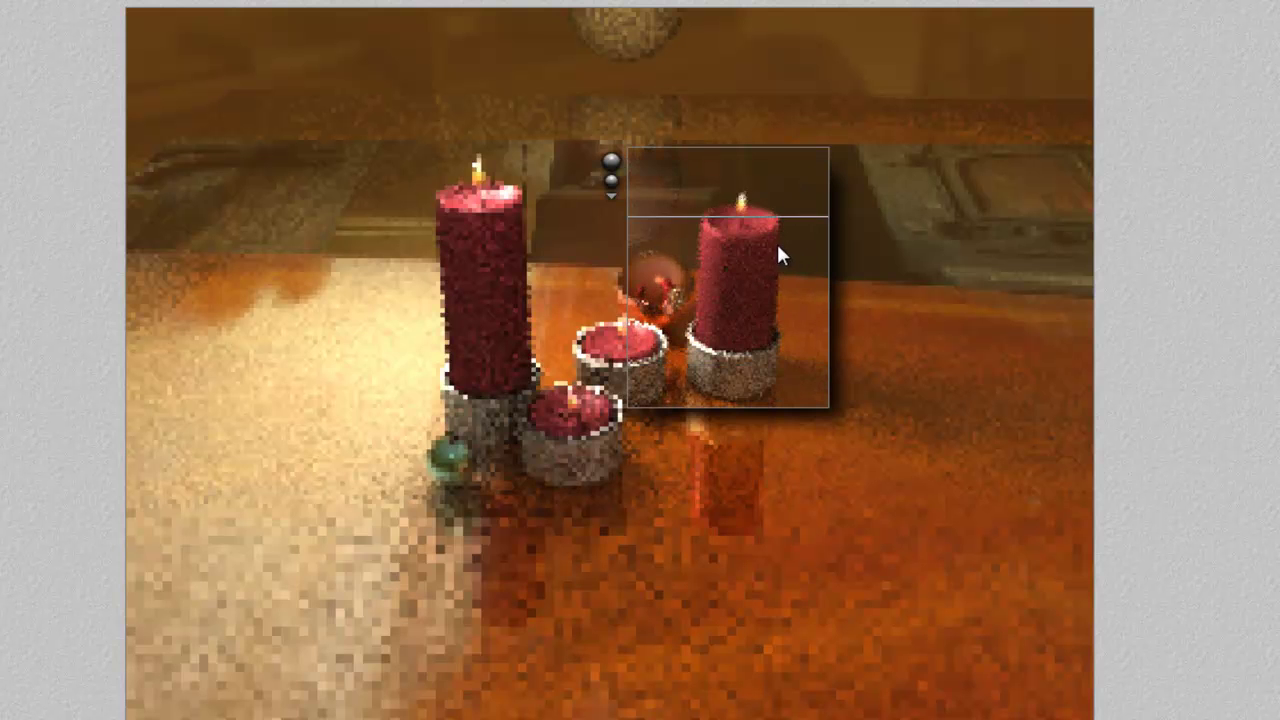
key("Escape")
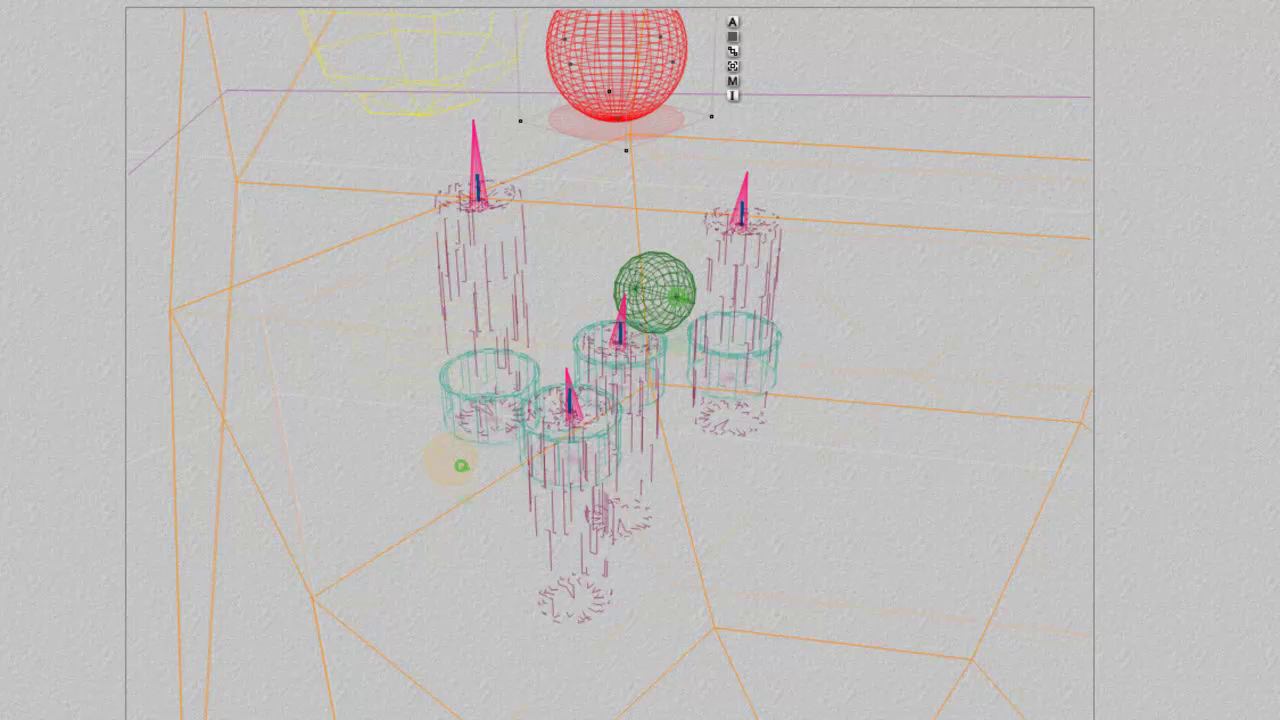
key("ctrl+y")
left_click(268, 460)
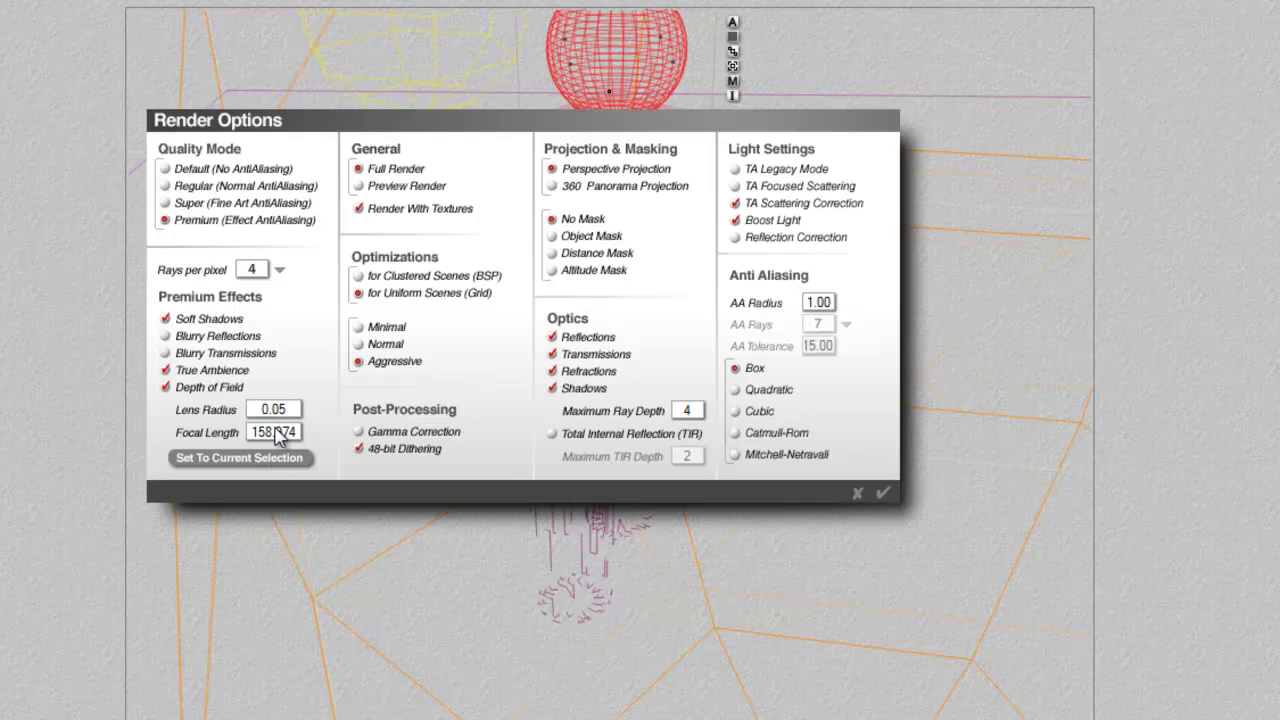
left_click(880, 491)
left_click_drag(846, 452, 655, 138)
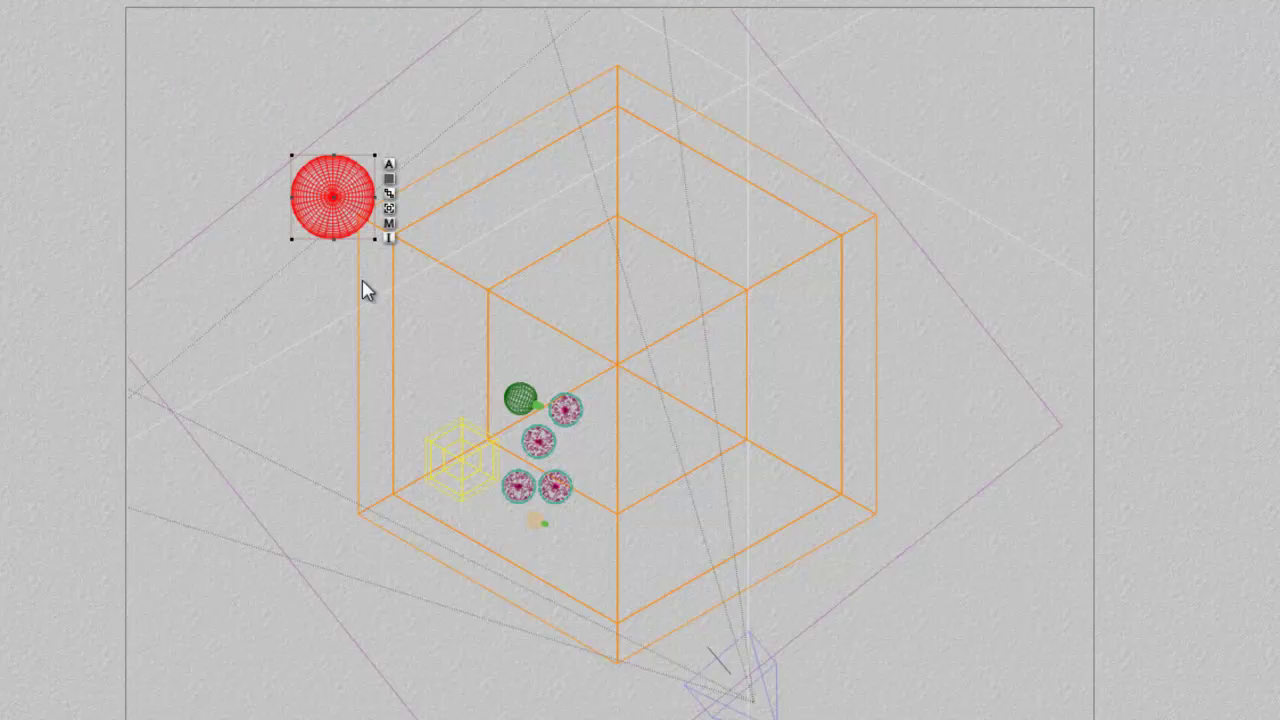
Move the sphere nearer to the candles again, update the focal length from it and test-render the rear candle and its flame
left_click_drag(346, 209, 434, 277)
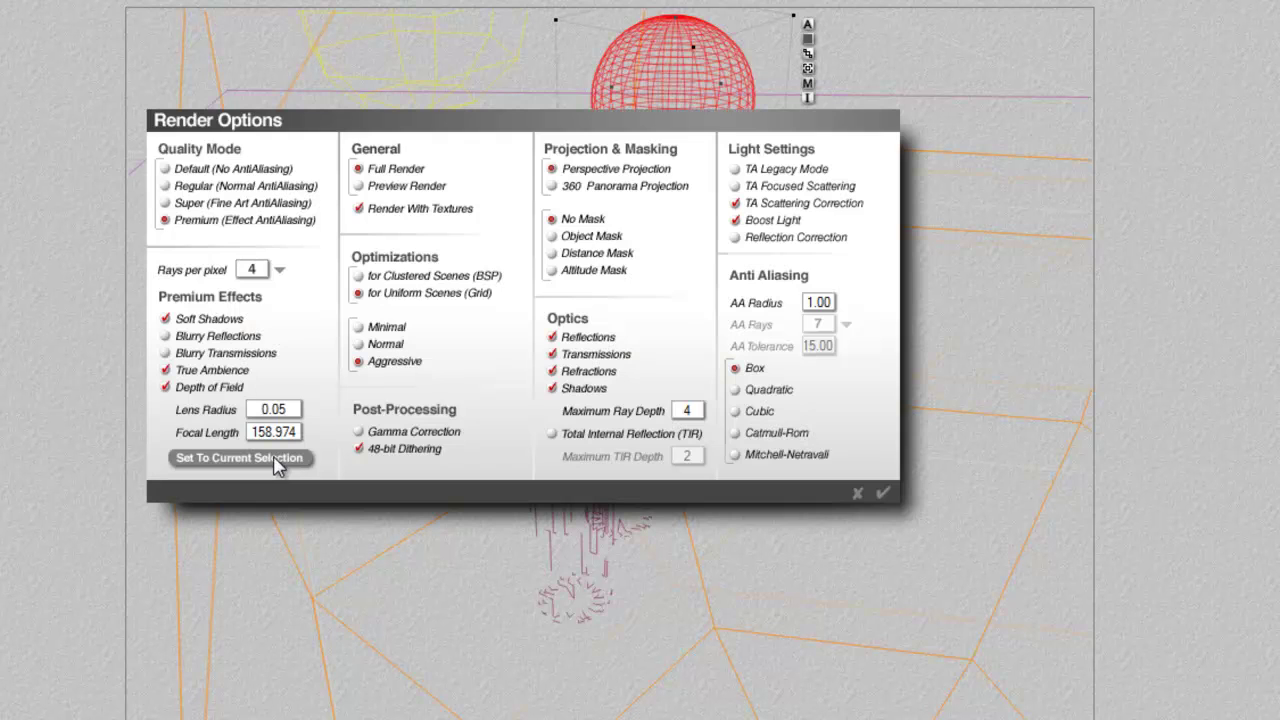
left_click(276, 460)
left_click(883, 492)
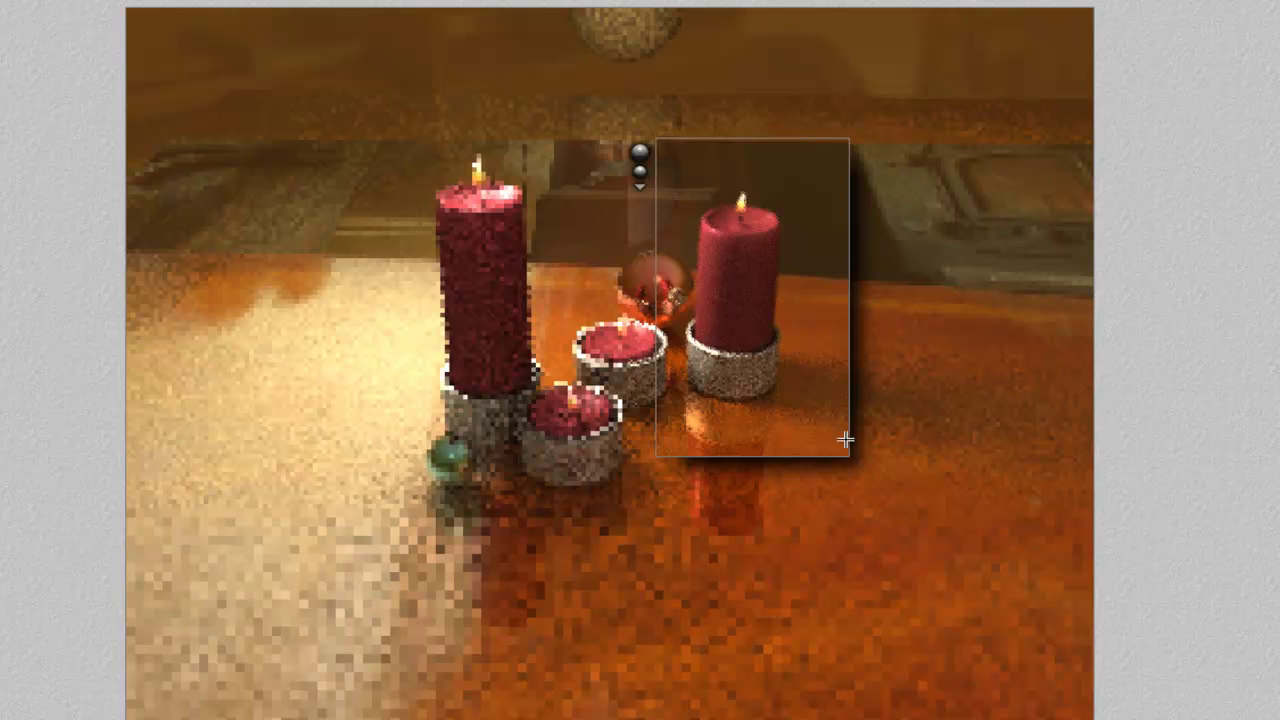
left_click_drag(780, 397, 686, 177)
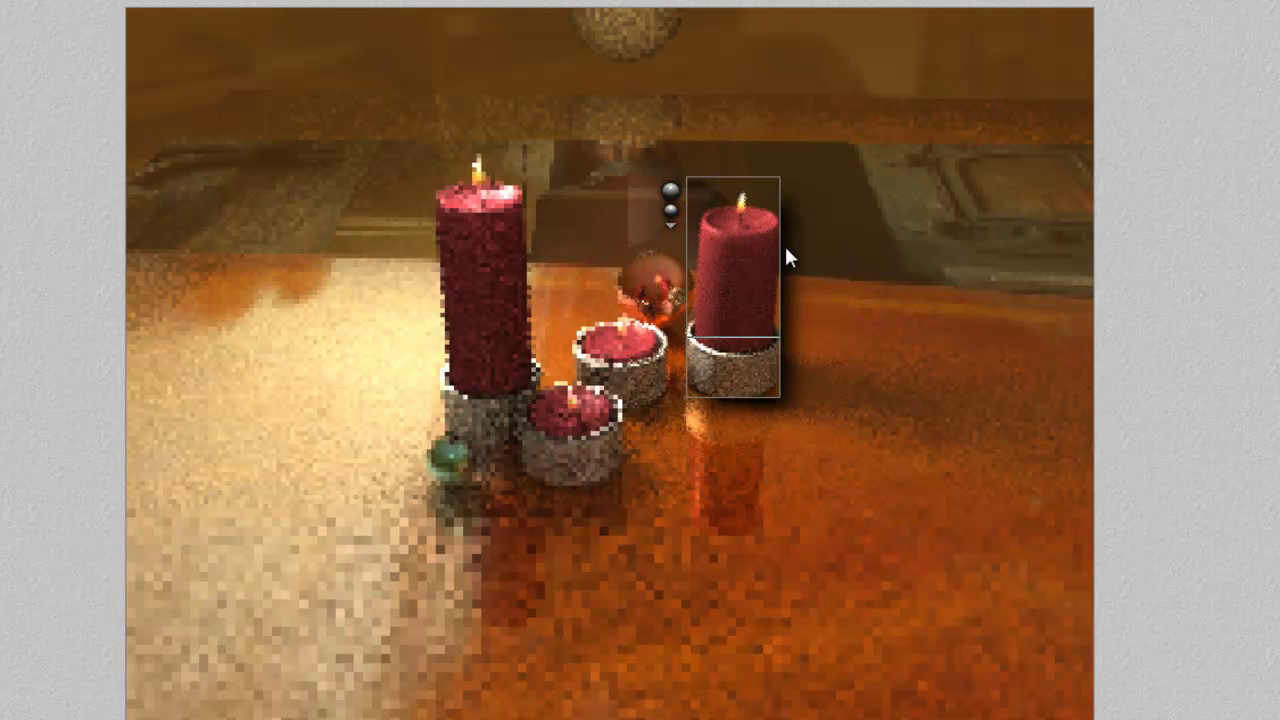
left_click_drag(787, 250, 729, 185)
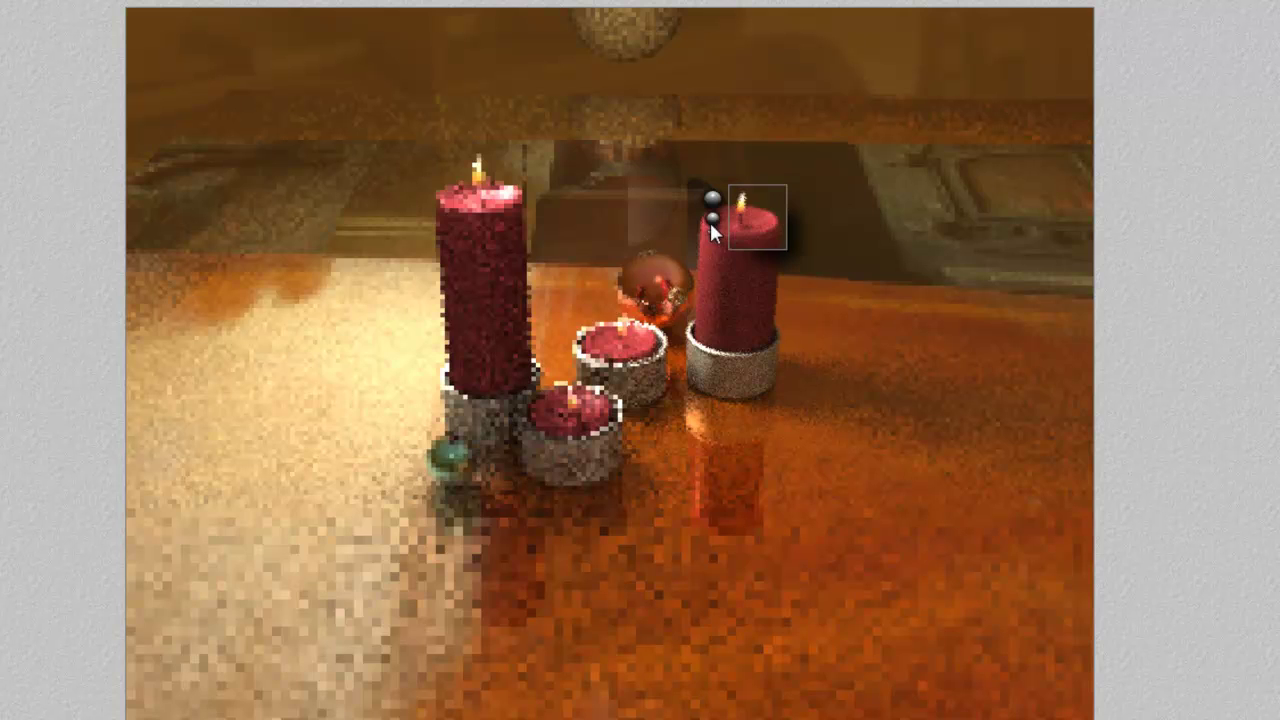
left_click(708, 225)
left_click(1000, 218)
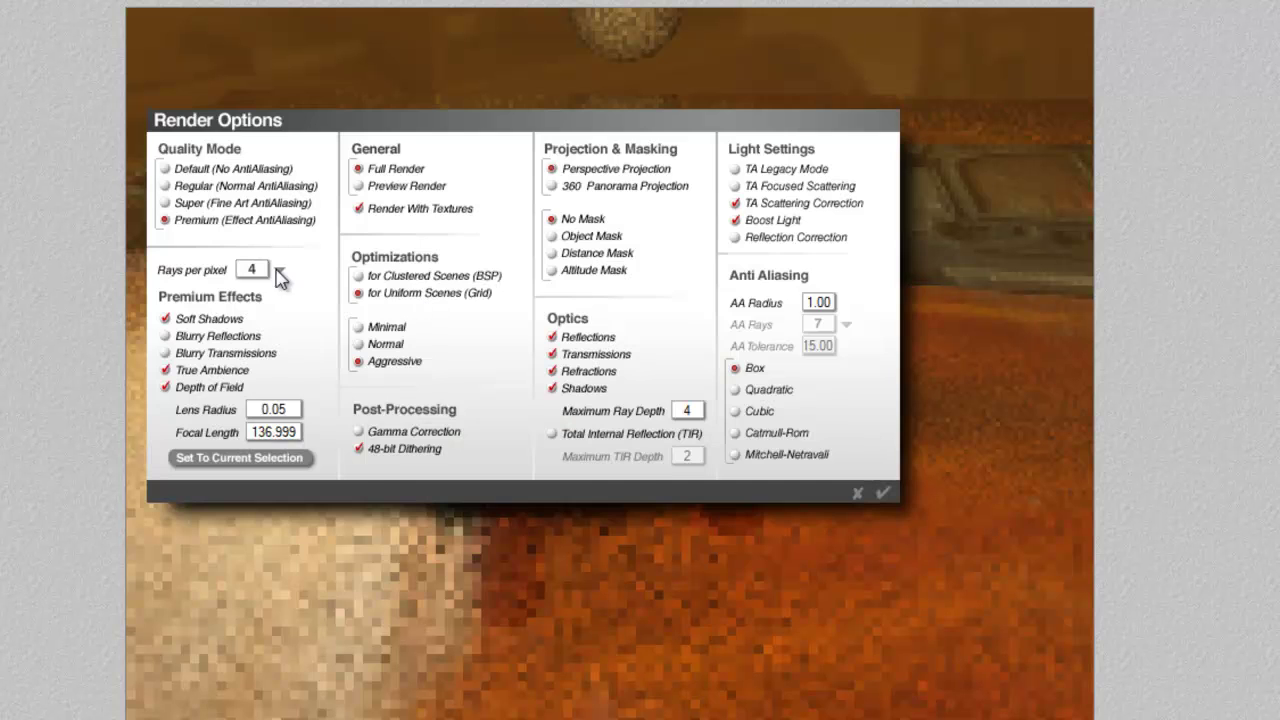
Set the render quality to 36 rays per pixel and select areas at the tops of both tall candles for test renders
left_click(280, 270)
left_click(302, 356)
left_click(882, 492)
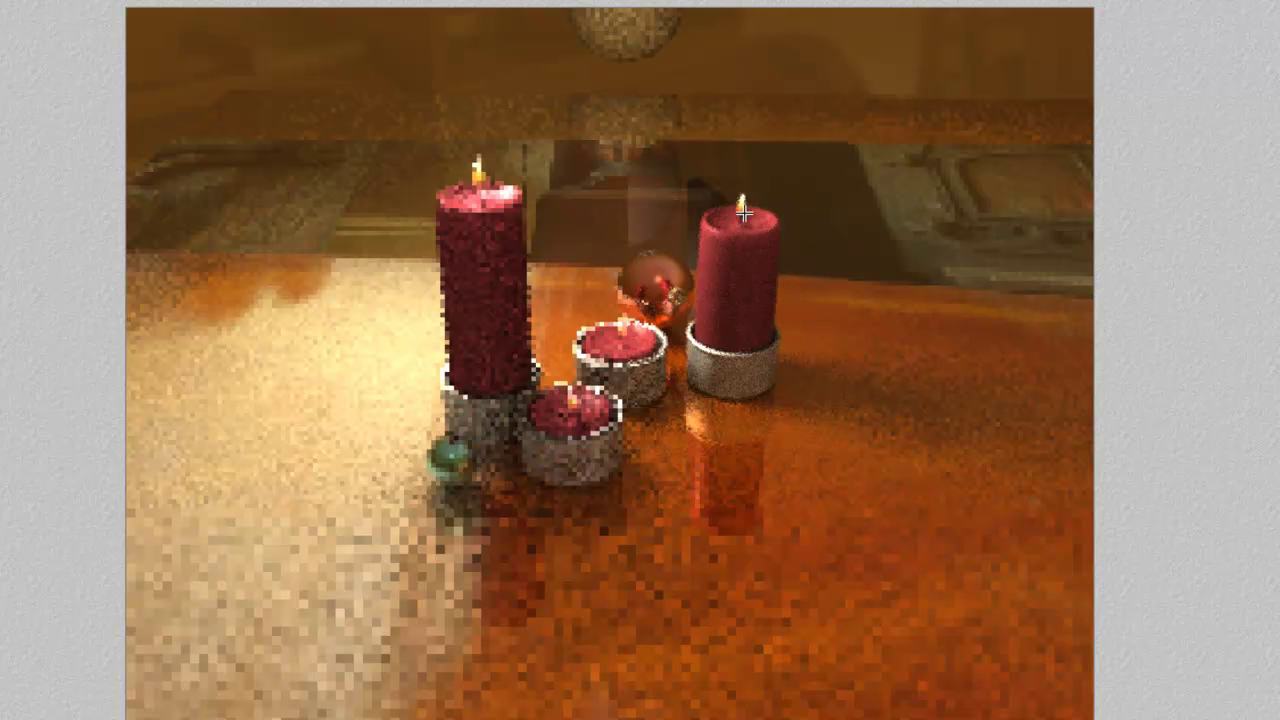
left_click_drag(817, 244, 749, 203)
left_click(740, 251)
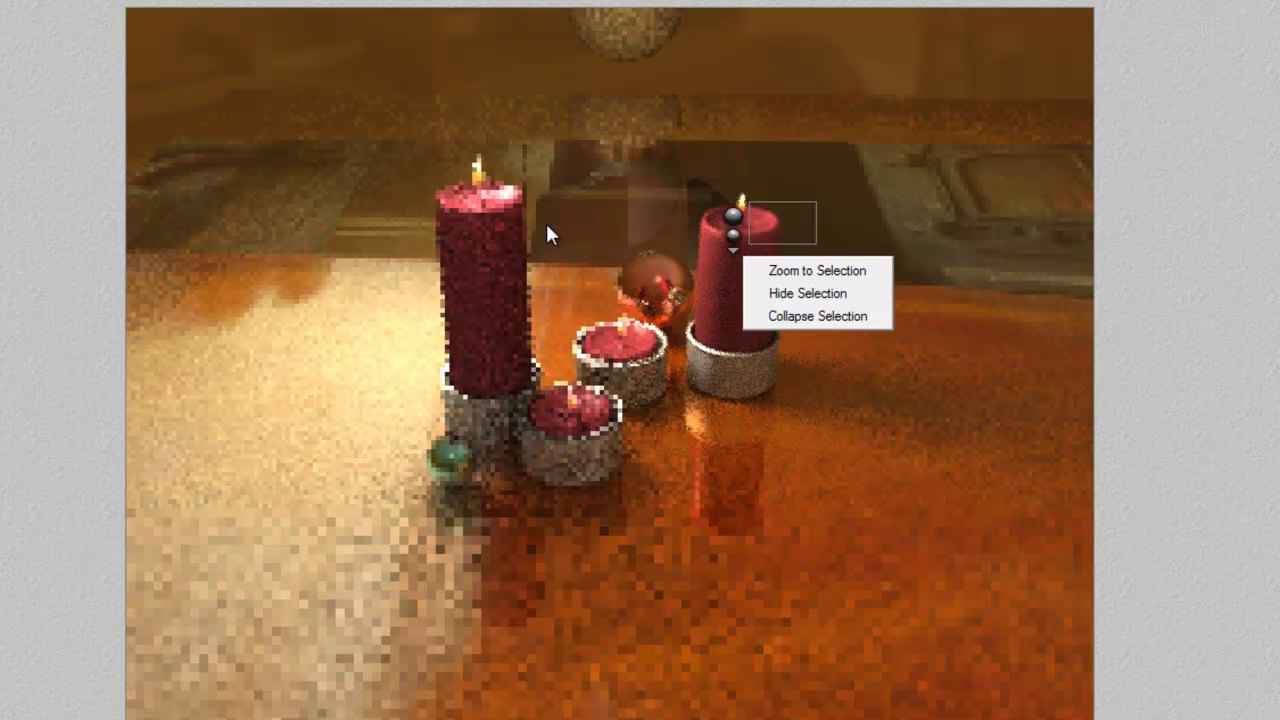
left_click_drag(539, 215, 494, 180)
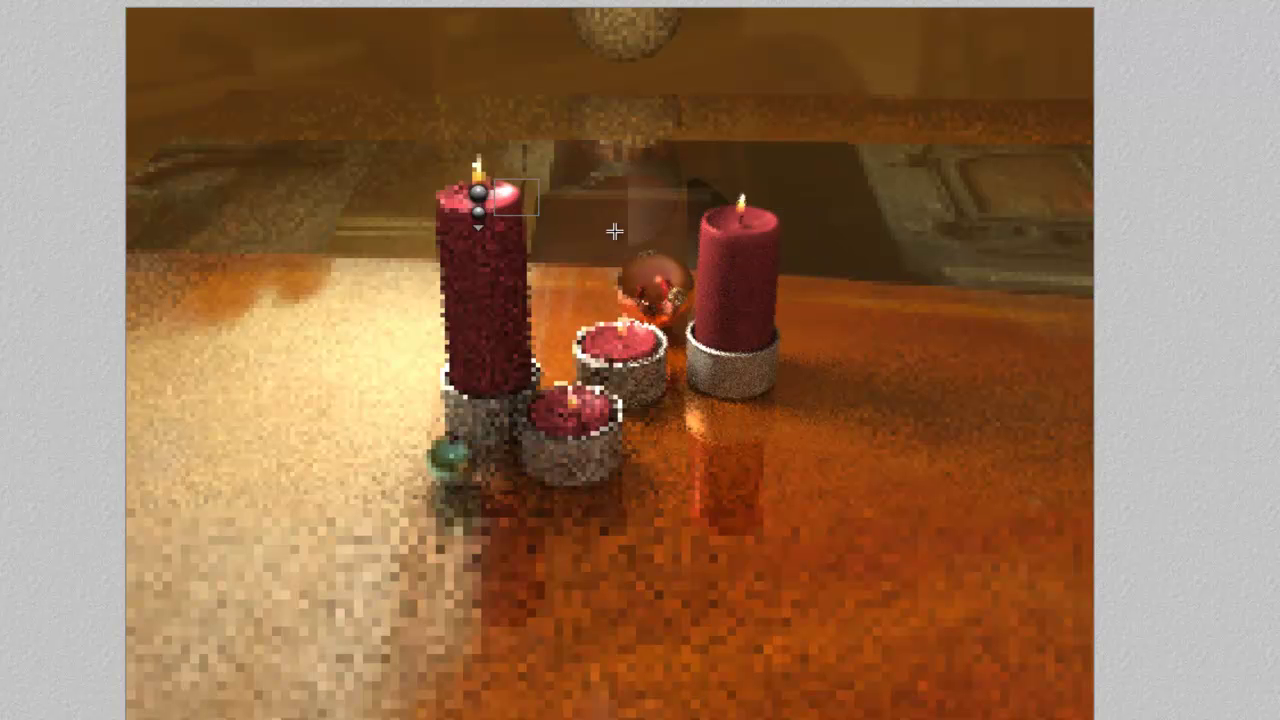
Move the focus sphere closer behind the candles in the top view and set the focal length to the selected sphere
key("Escape")
key("2")
left_click_drag(435, 288, 462, 358)
key("1")
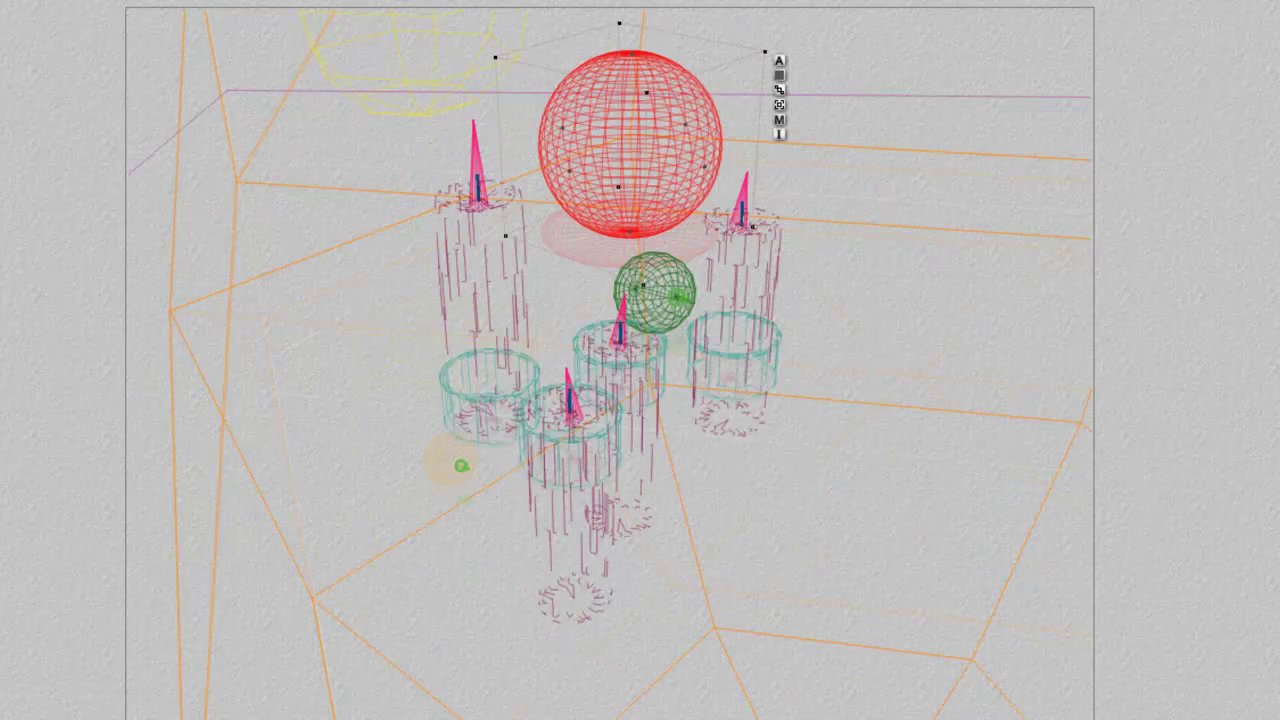
key("ctrl+shift+r")
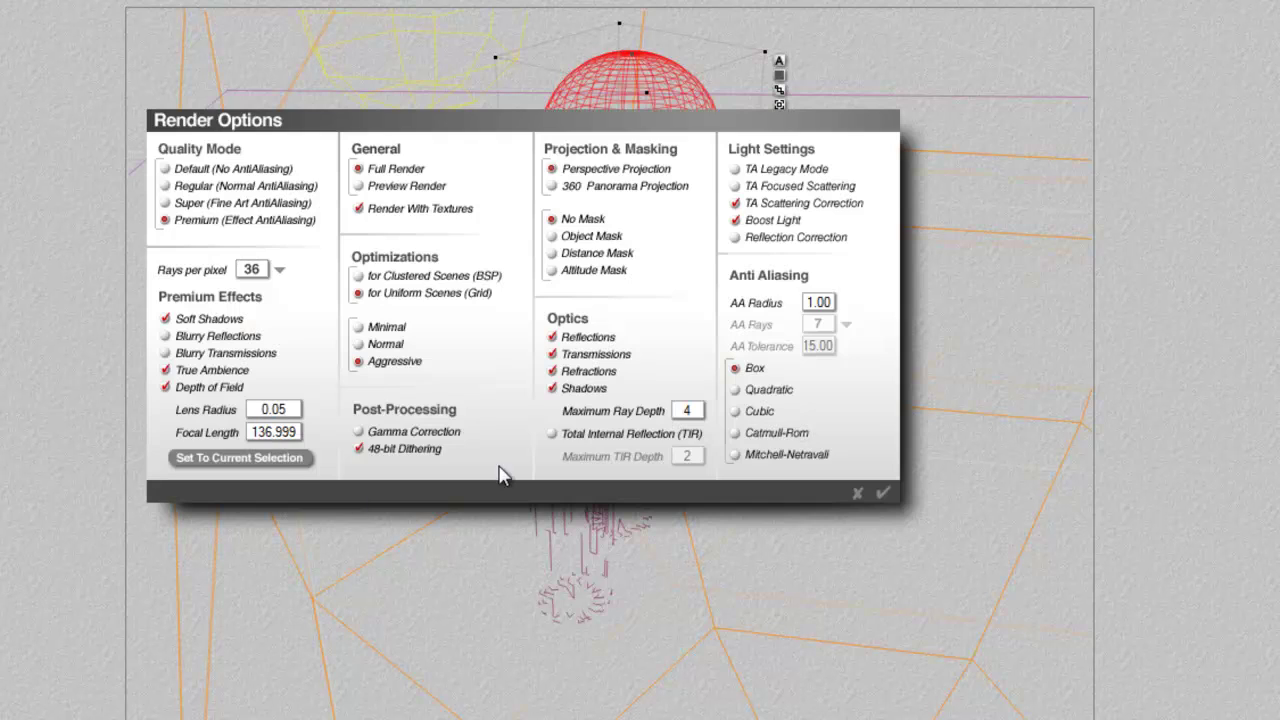
left_click(281, 462)
left_click(883, 492)
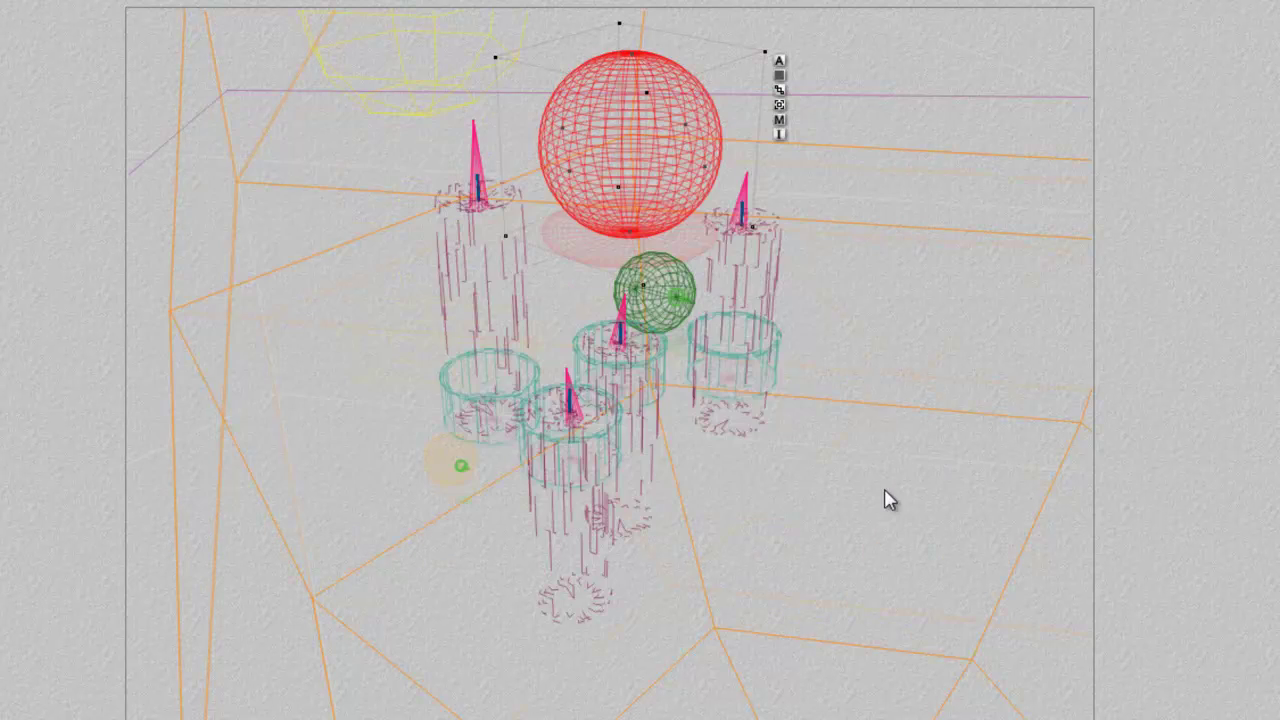
Copy the selected focus sphere
left_click(728, 202)
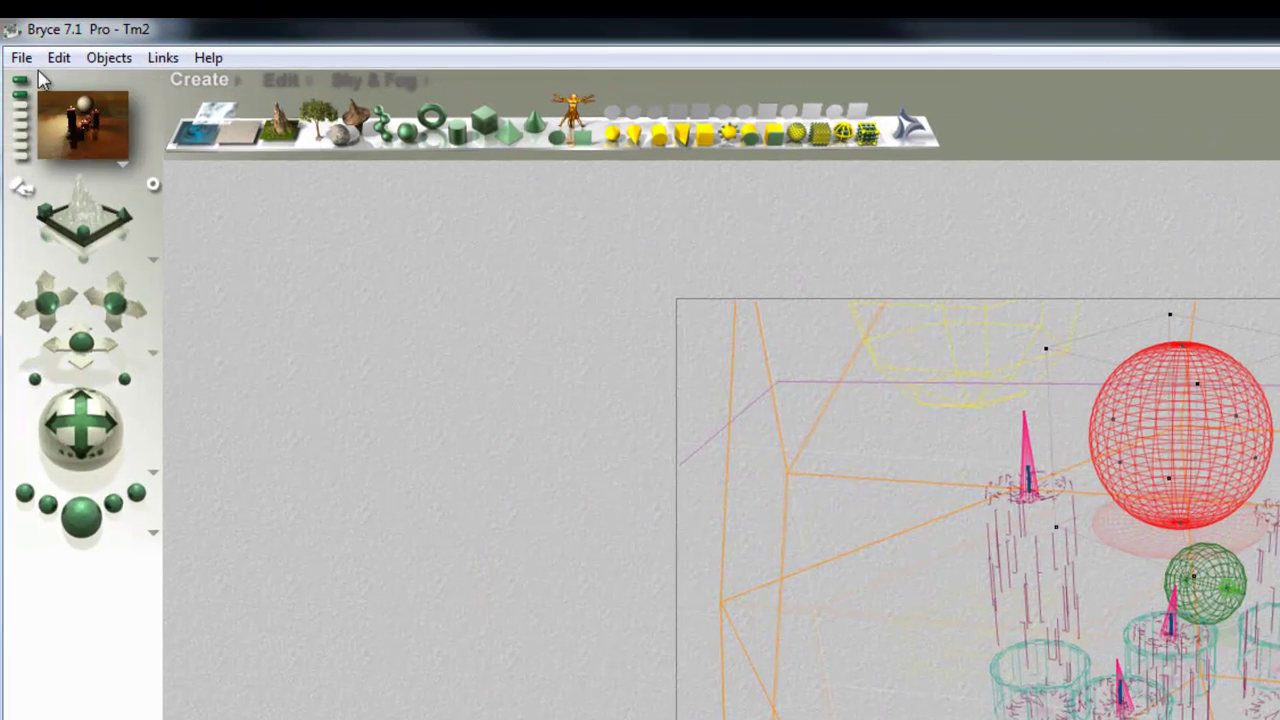
left_click(58, 57)
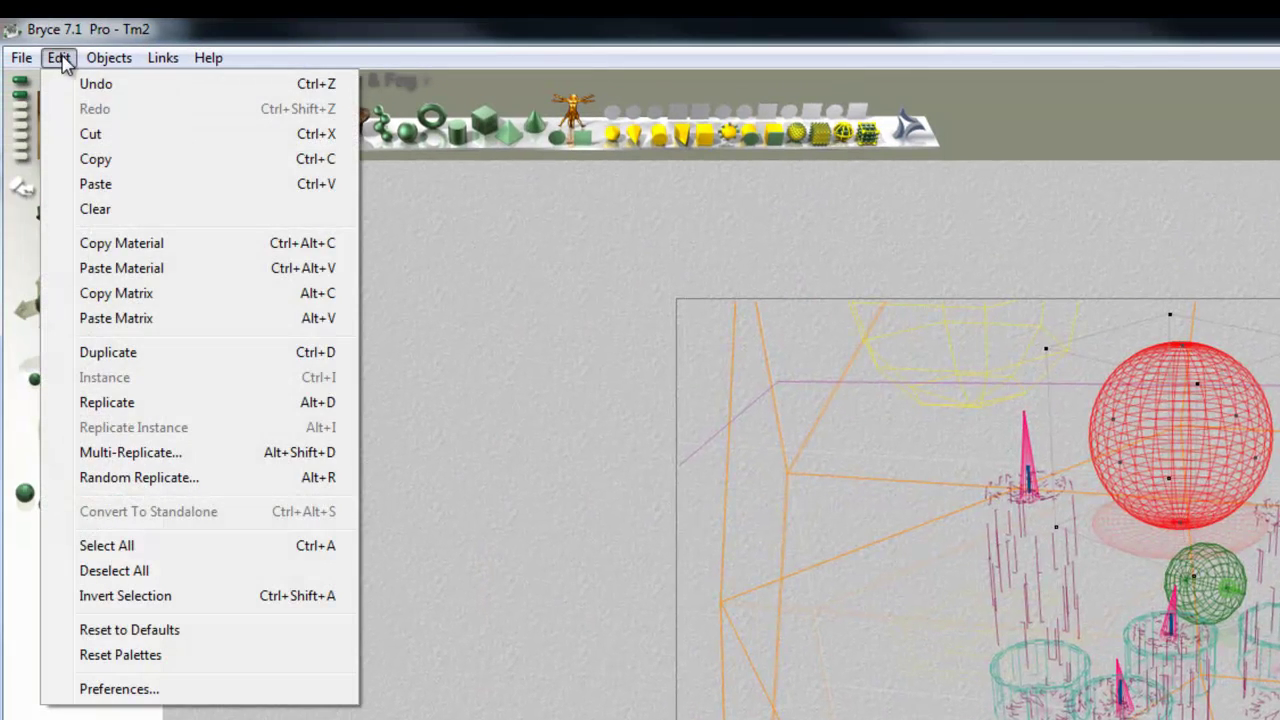
left_click(89, 157)
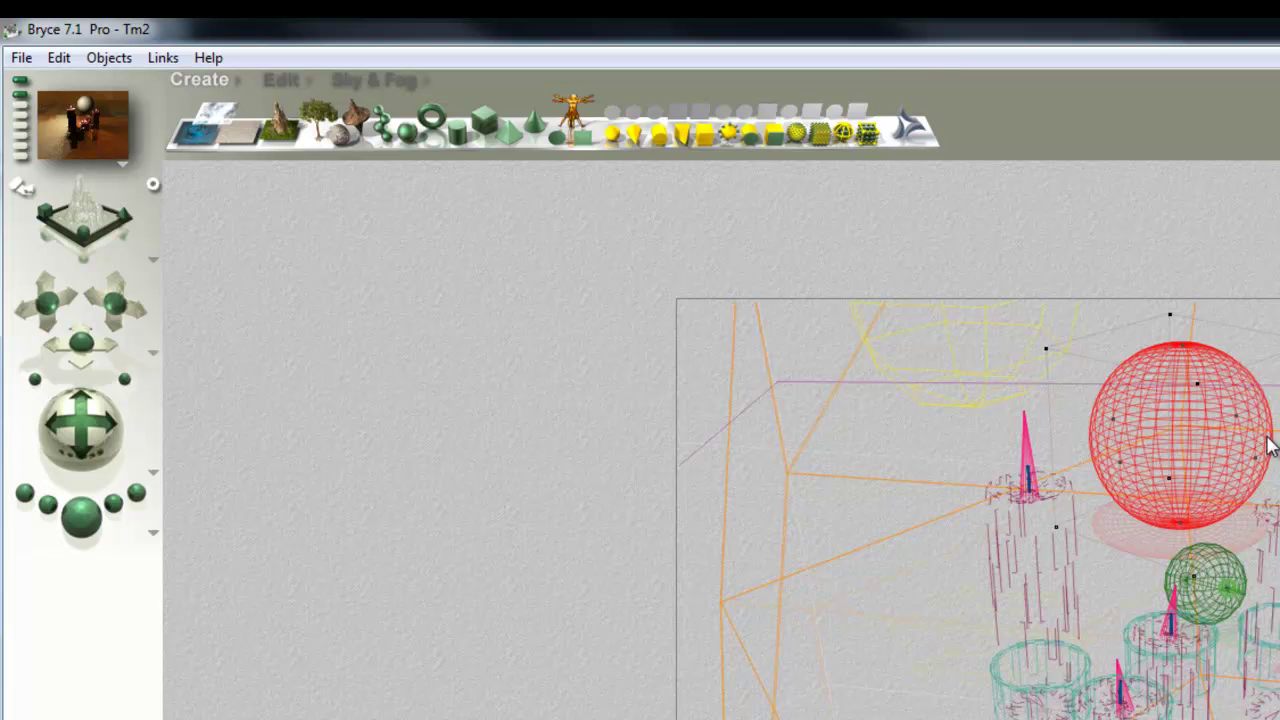
Delete the focus sphere and render the full candle scene at 256 rays per pixel
key("Delete")
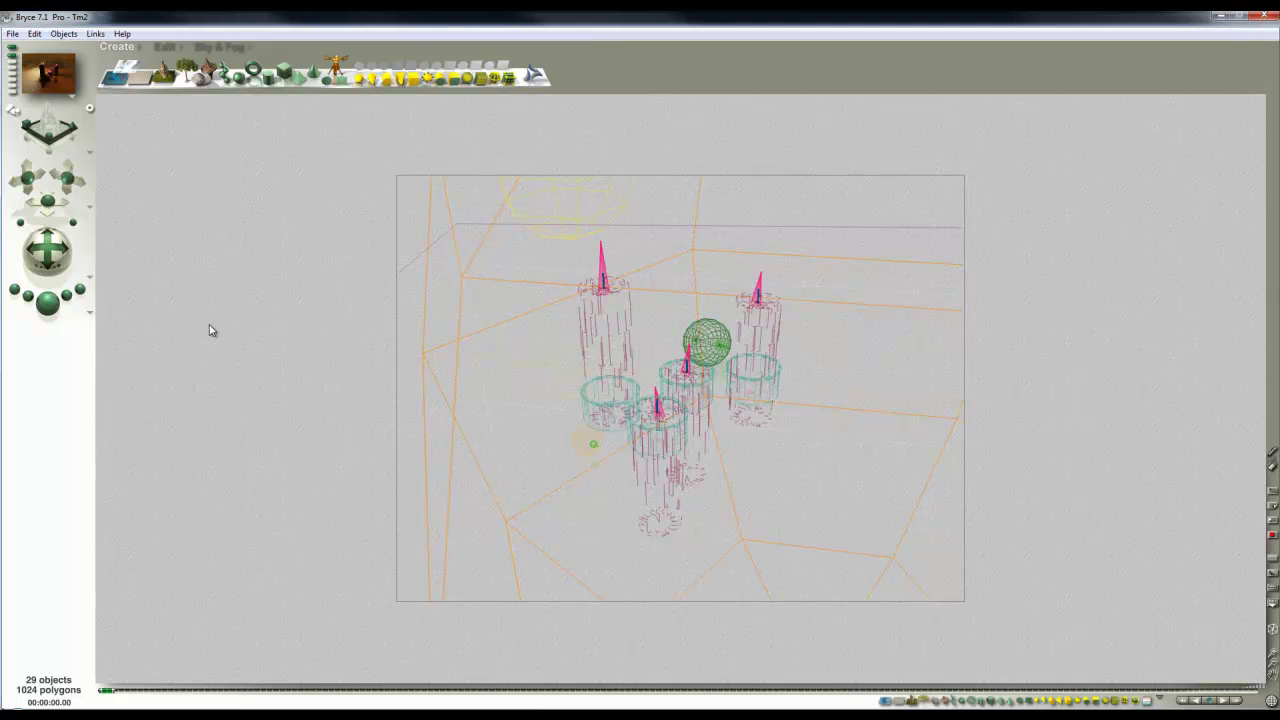
left_click(88, 314)
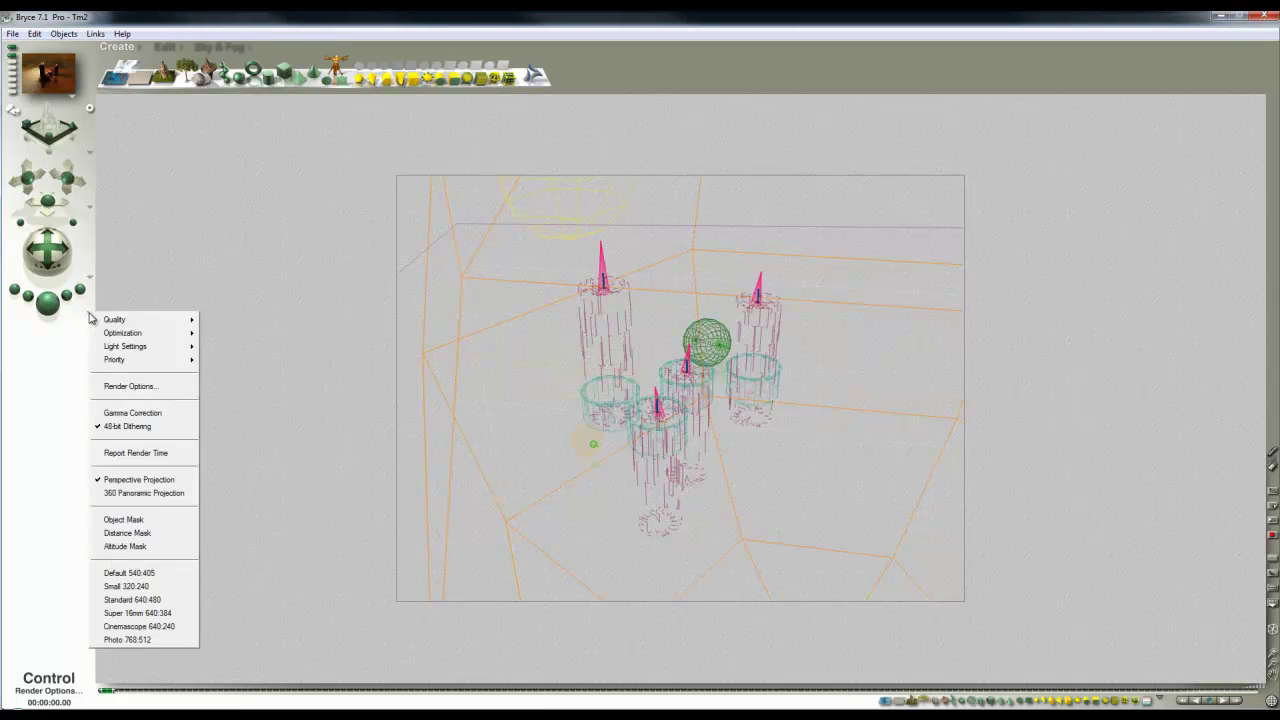
left_click(129, 382)
left_click(489, 331)
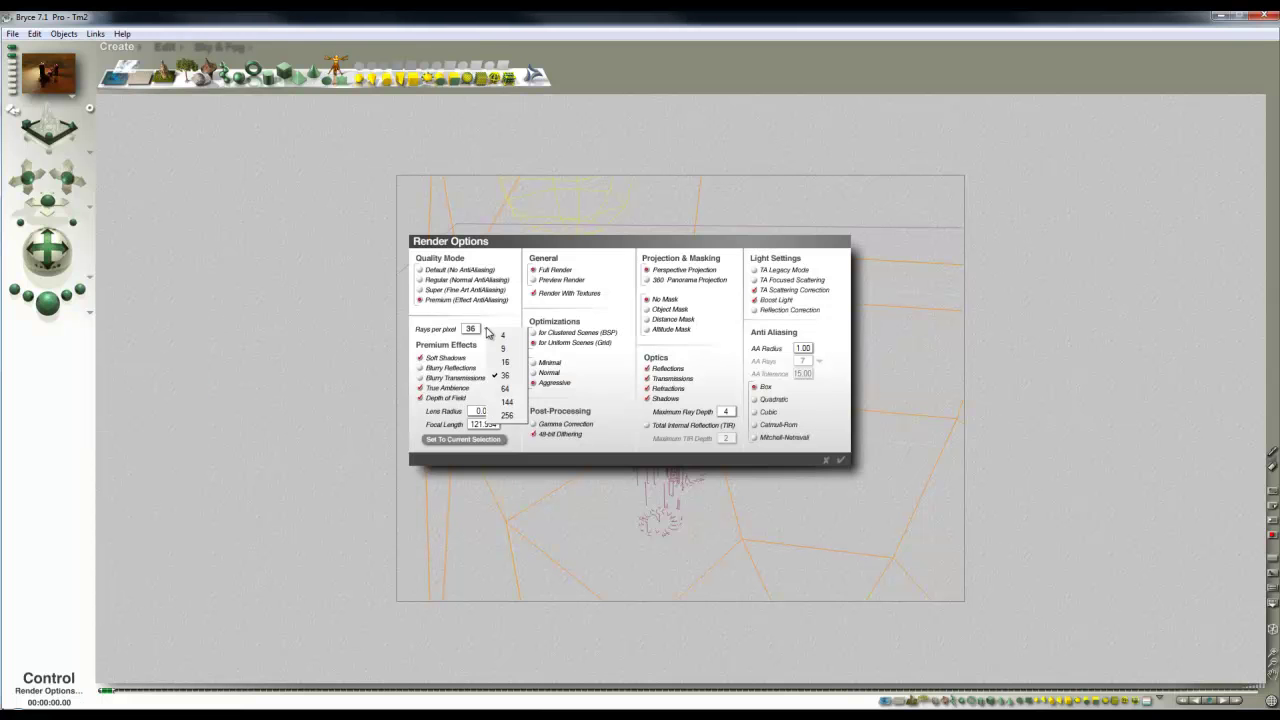
left_click(507, 414)
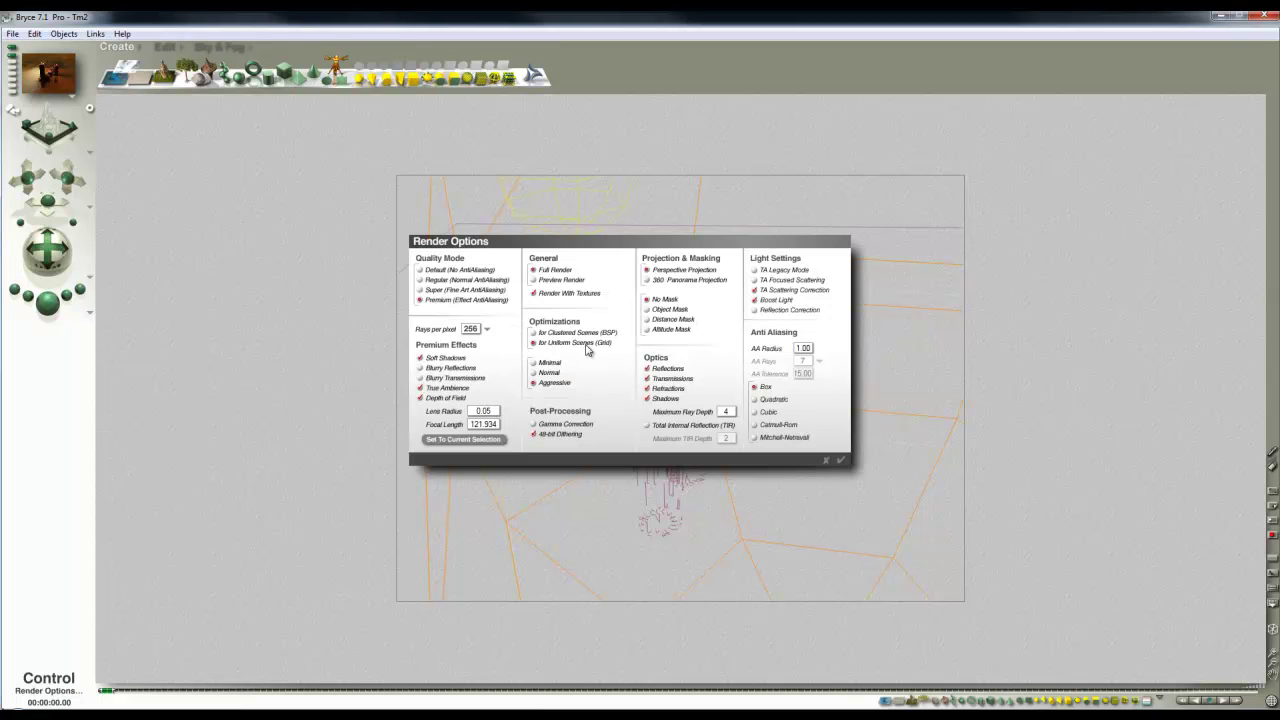
left_click(841, 461)
left_click(47, 300)
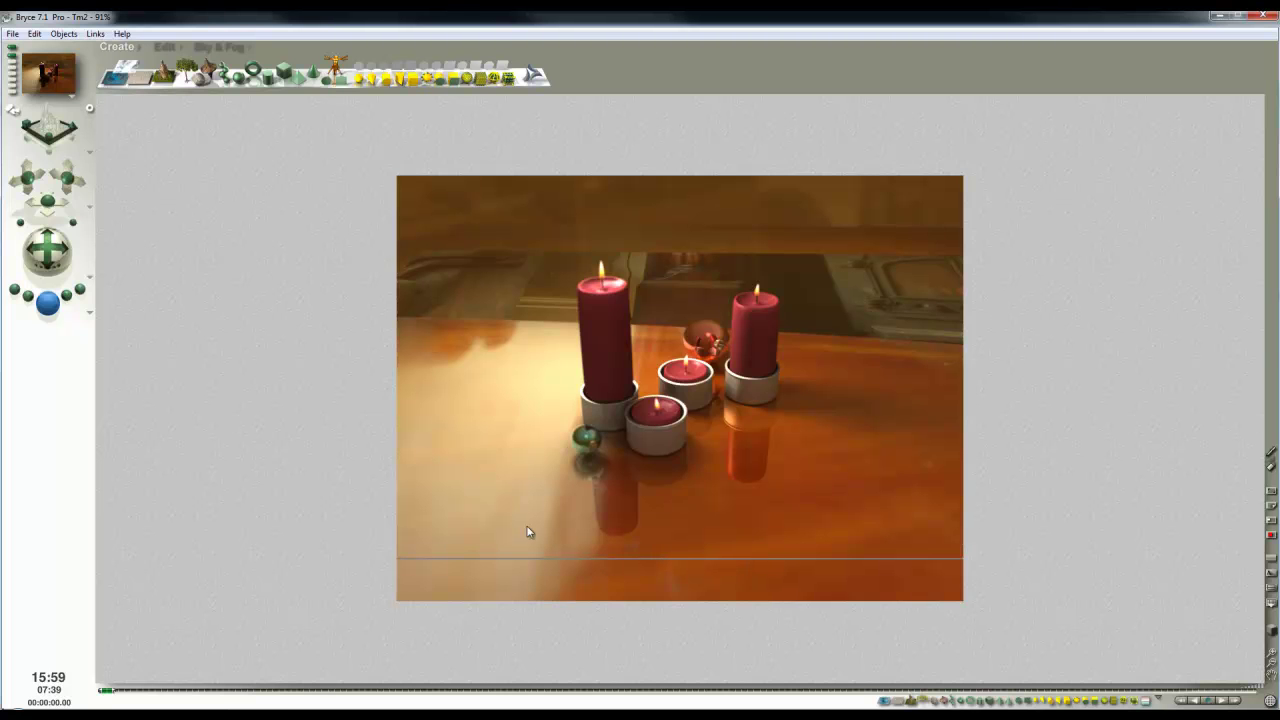
Save the rendered candle scene as a new file named Tm3
left_click(12, 34)
left_click(12, 34)
left_click(12, 34)
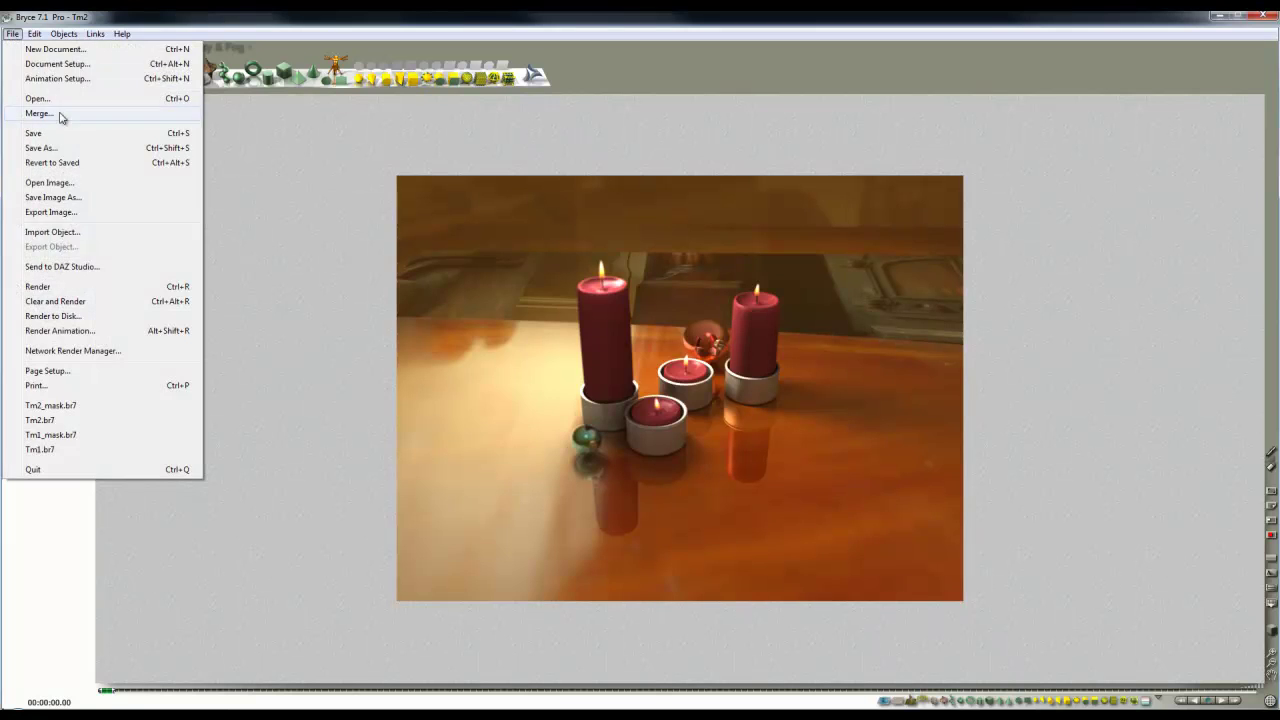
left_click(41, 148)
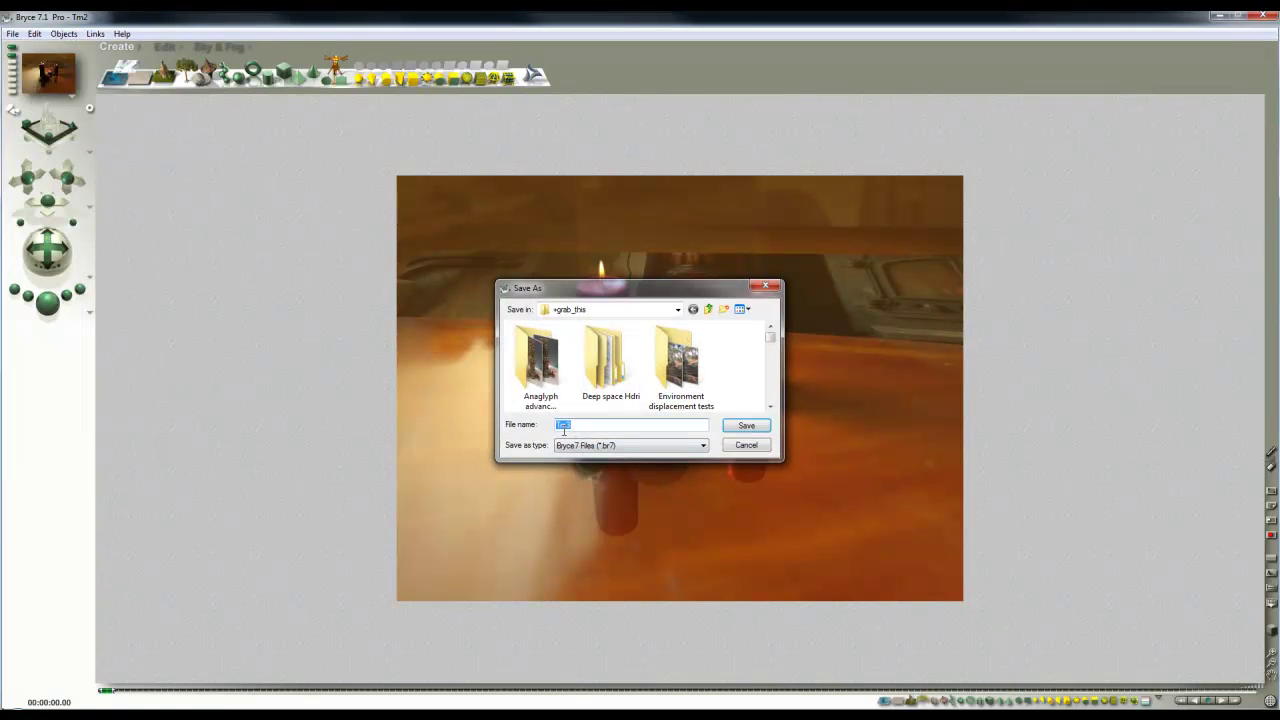
left_click(746, 425)
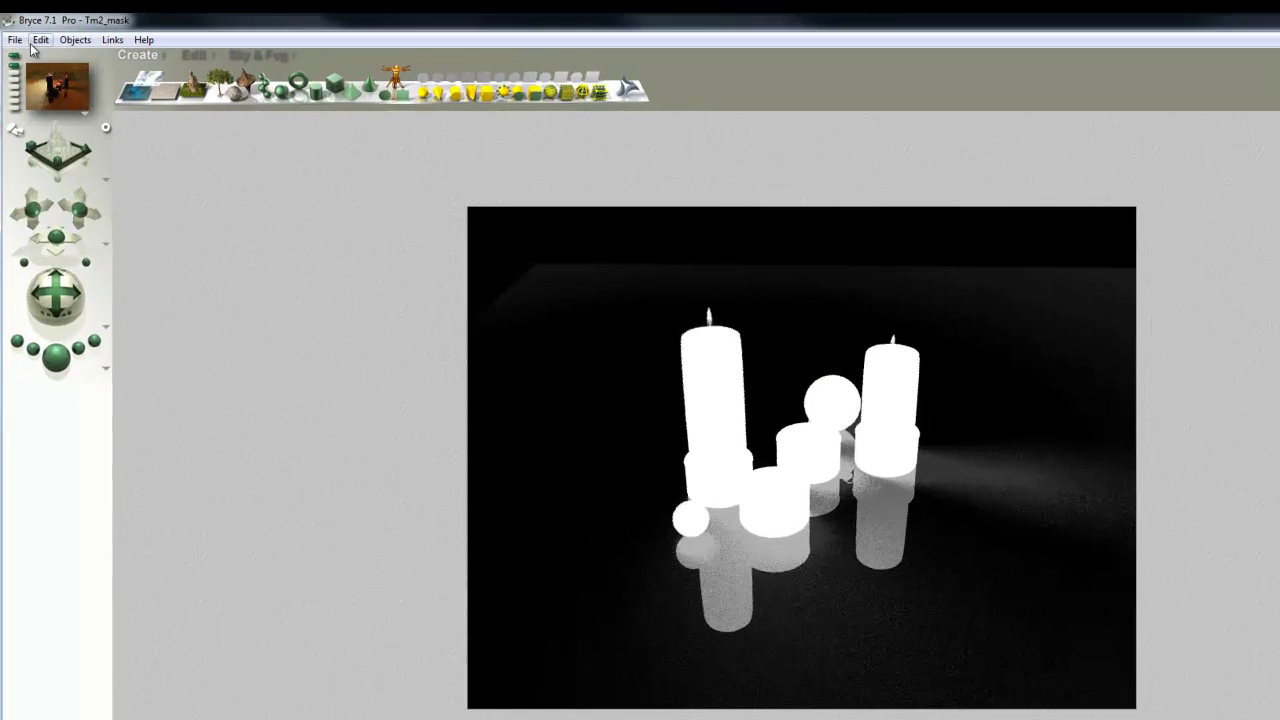
Paste the focus sphere into the Tm2_mask scene to set its depth-of-field focal length to 121.934, and remove the sphere
left_click(34, 33)
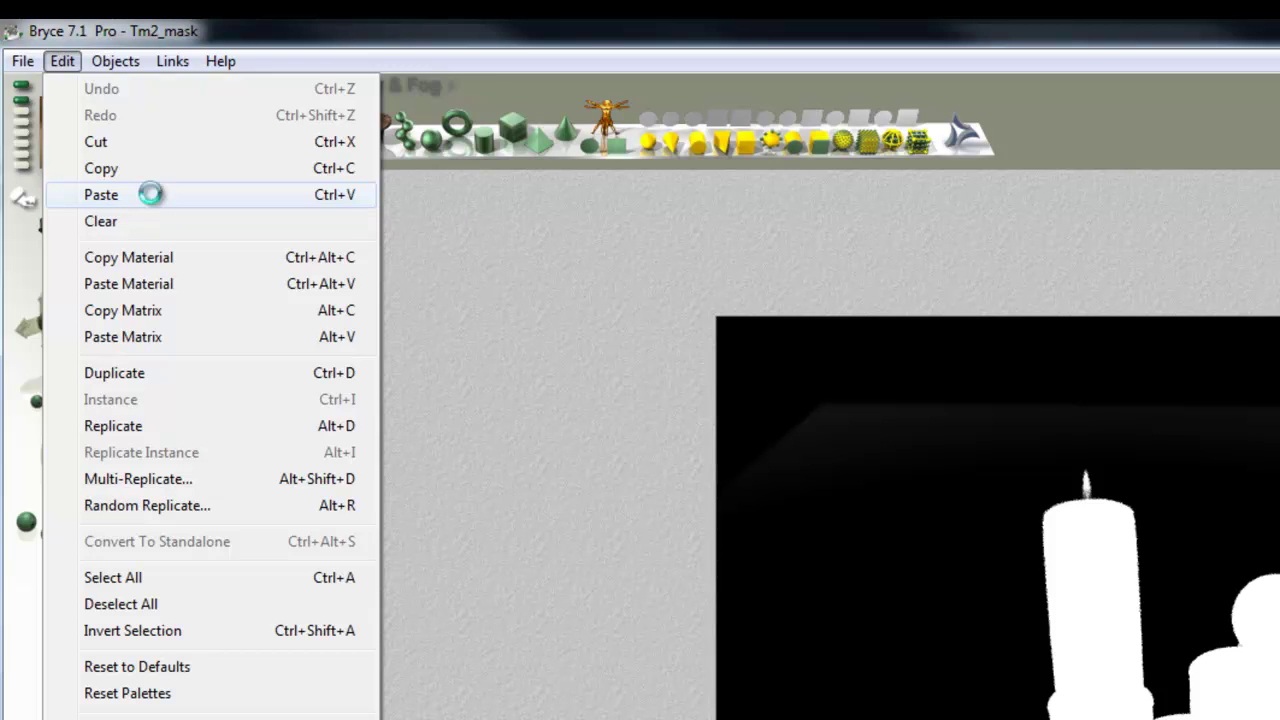
left_click(150, 194)
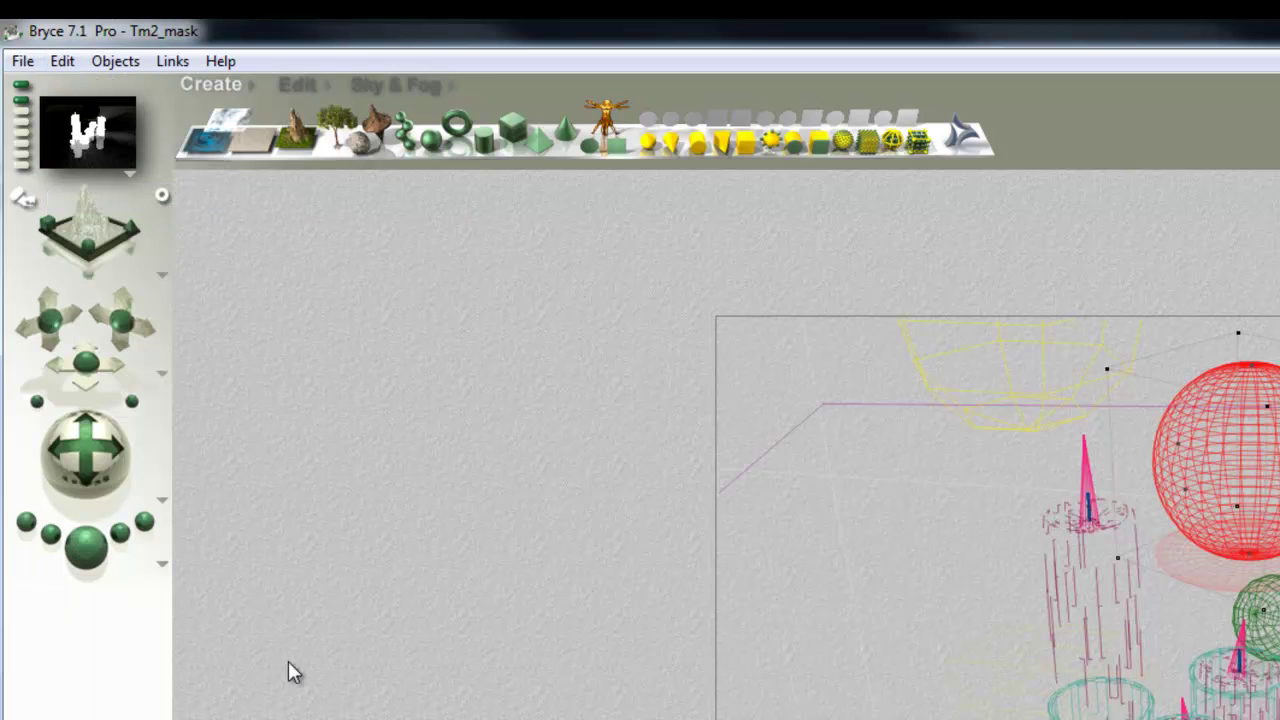
left_click(163, 566)
left_click(255, 693)
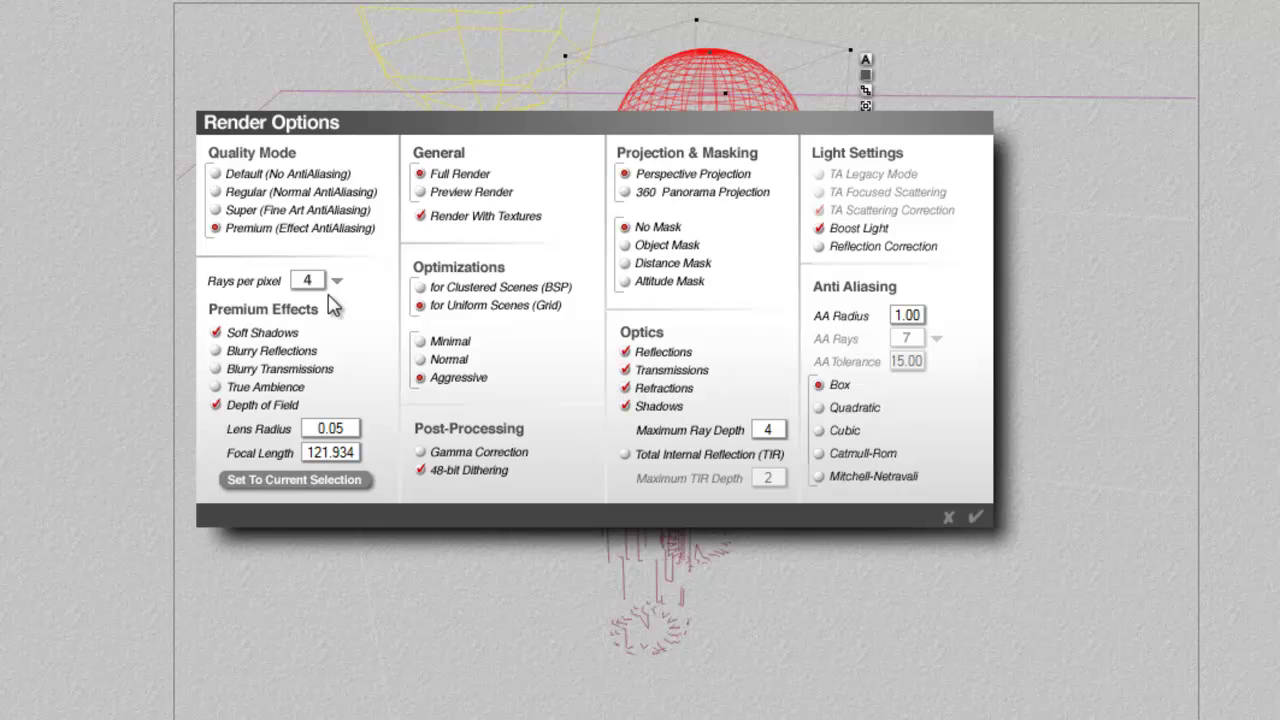
left_click(975, 517)
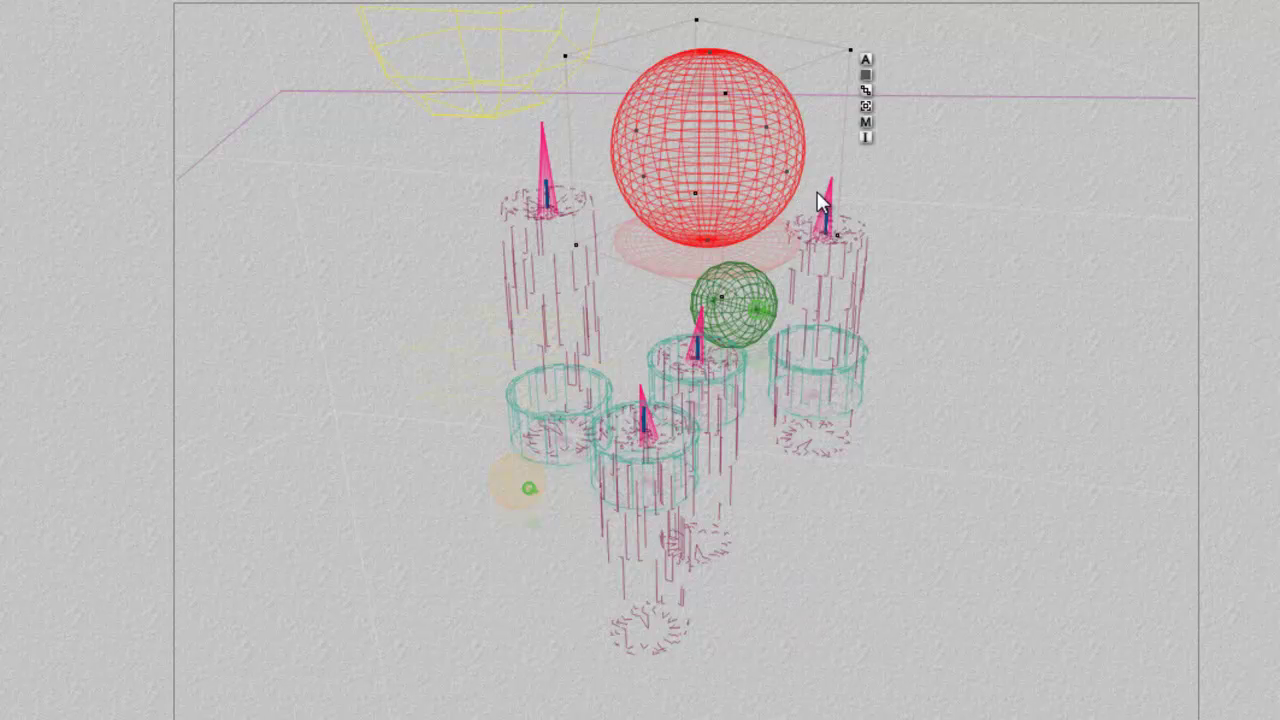
key("Delete")
Select the 2D Face 1 plane in the mask scene and bring up the object editing tools
right_click(1094, 151)
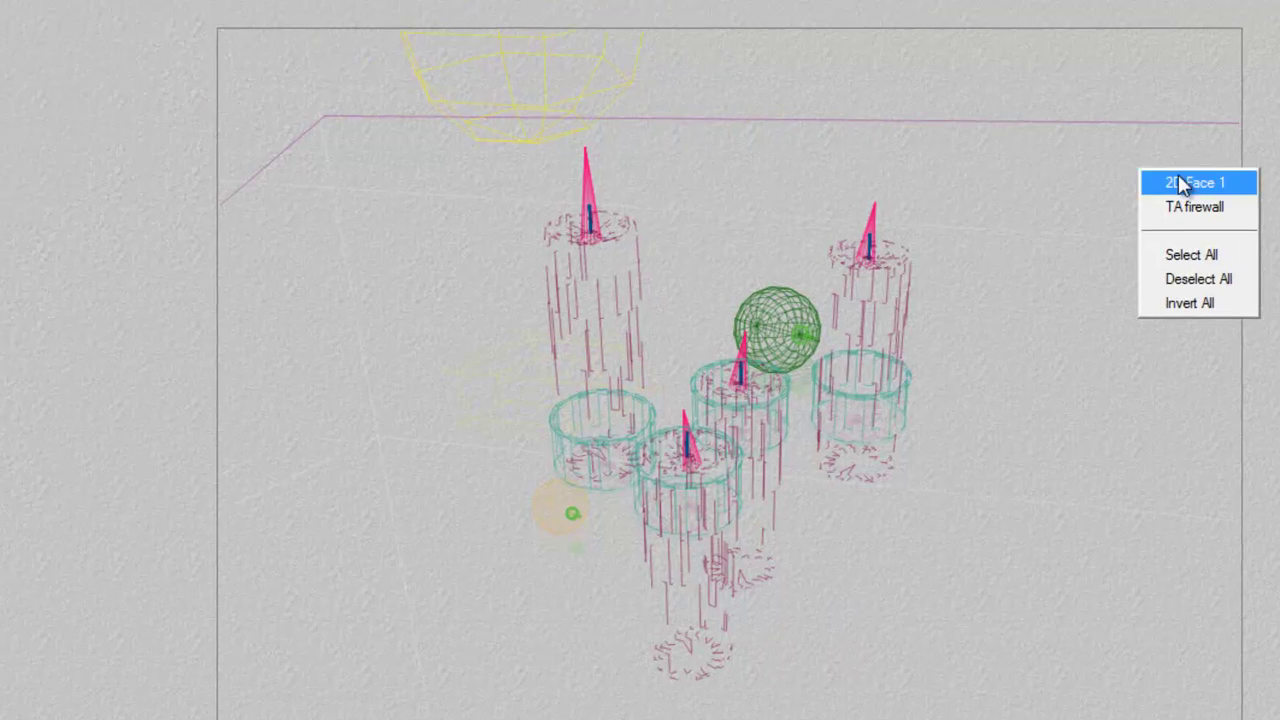
left_click(1140, 157)
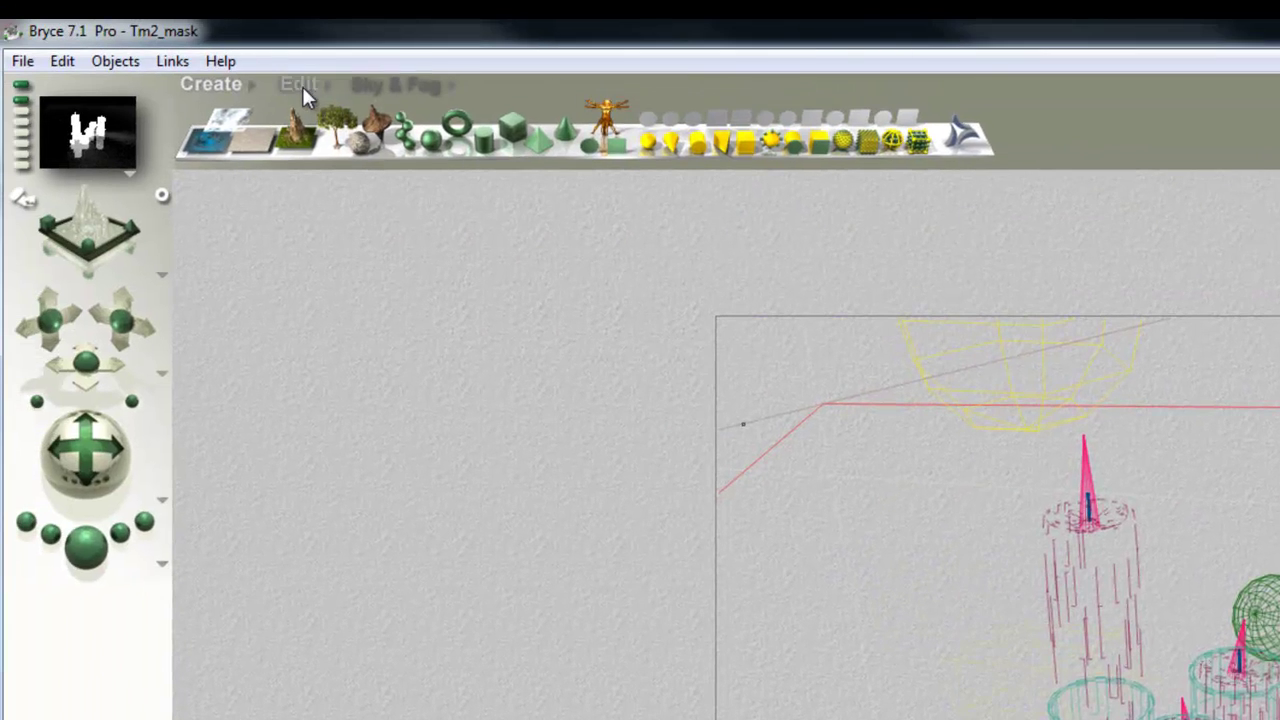
left_click(302, 86)
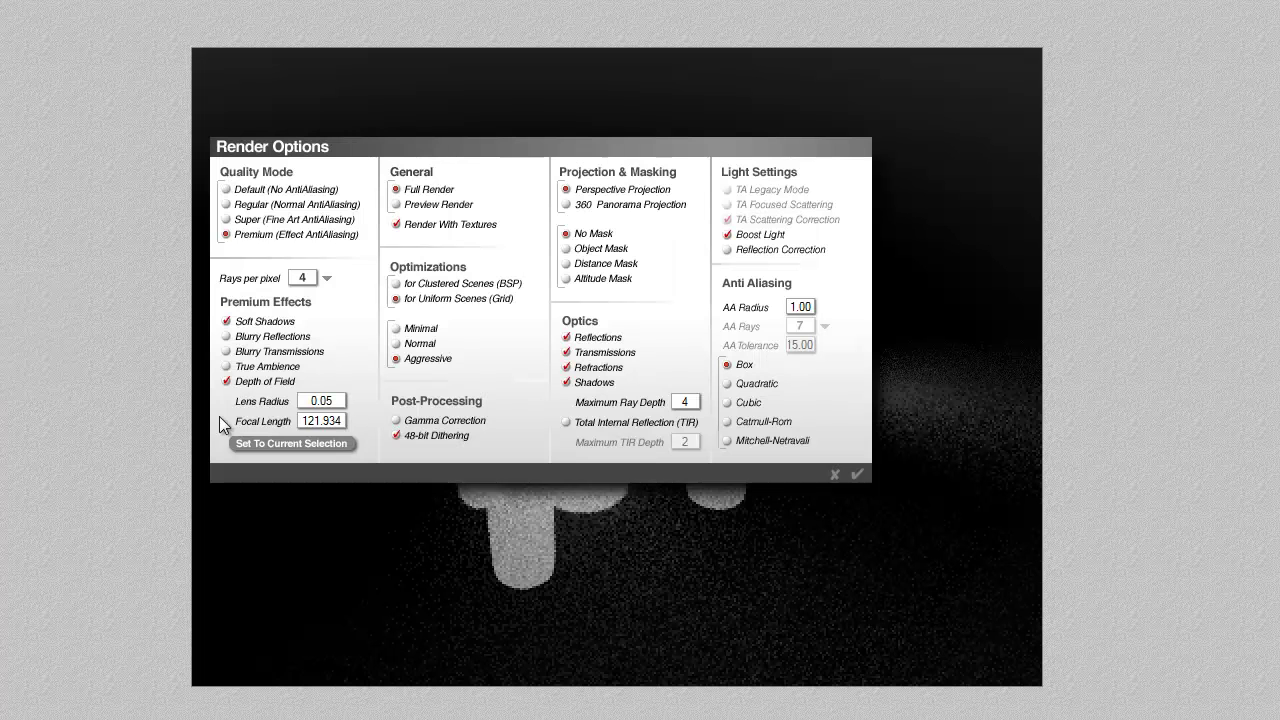
Raise the rays per pixel for the mask scene and render the mask image
left_click(327, 278)
left_click(360, 368)
left_click(857, 472)
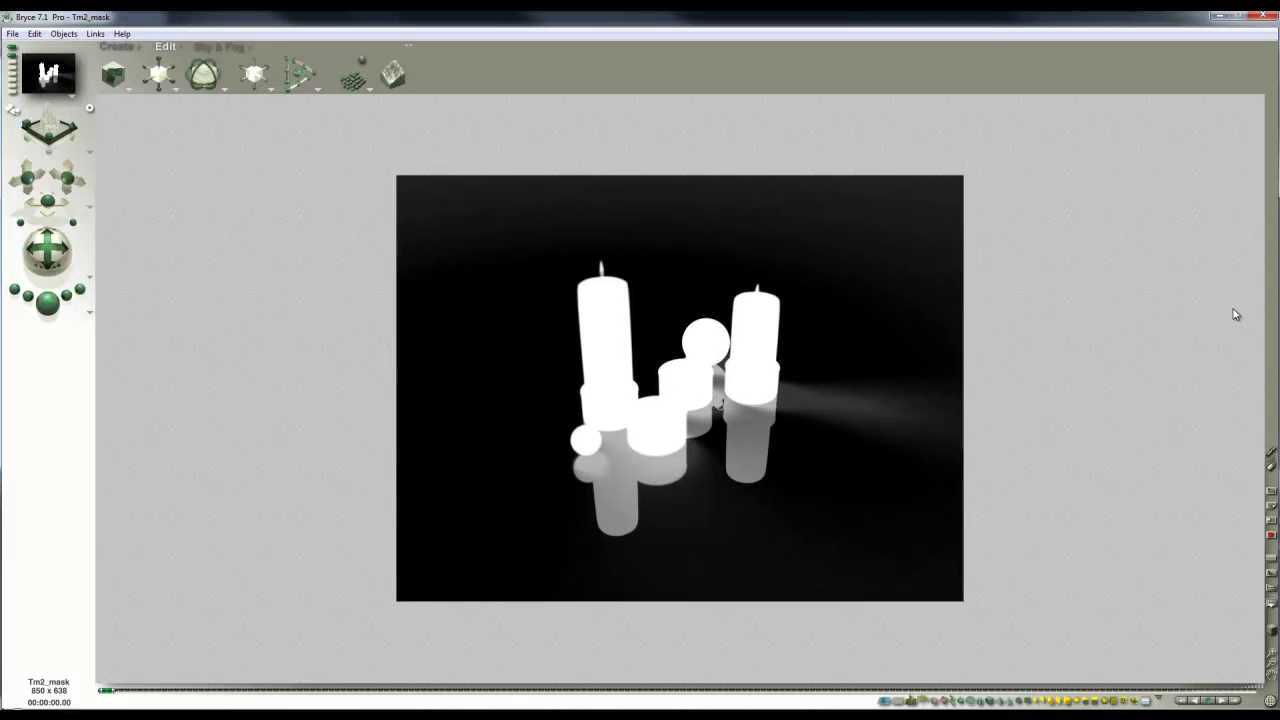
Save the mask scene as a new file named Tm3_mask
left_click(13, 33)
left_click(40, 148)
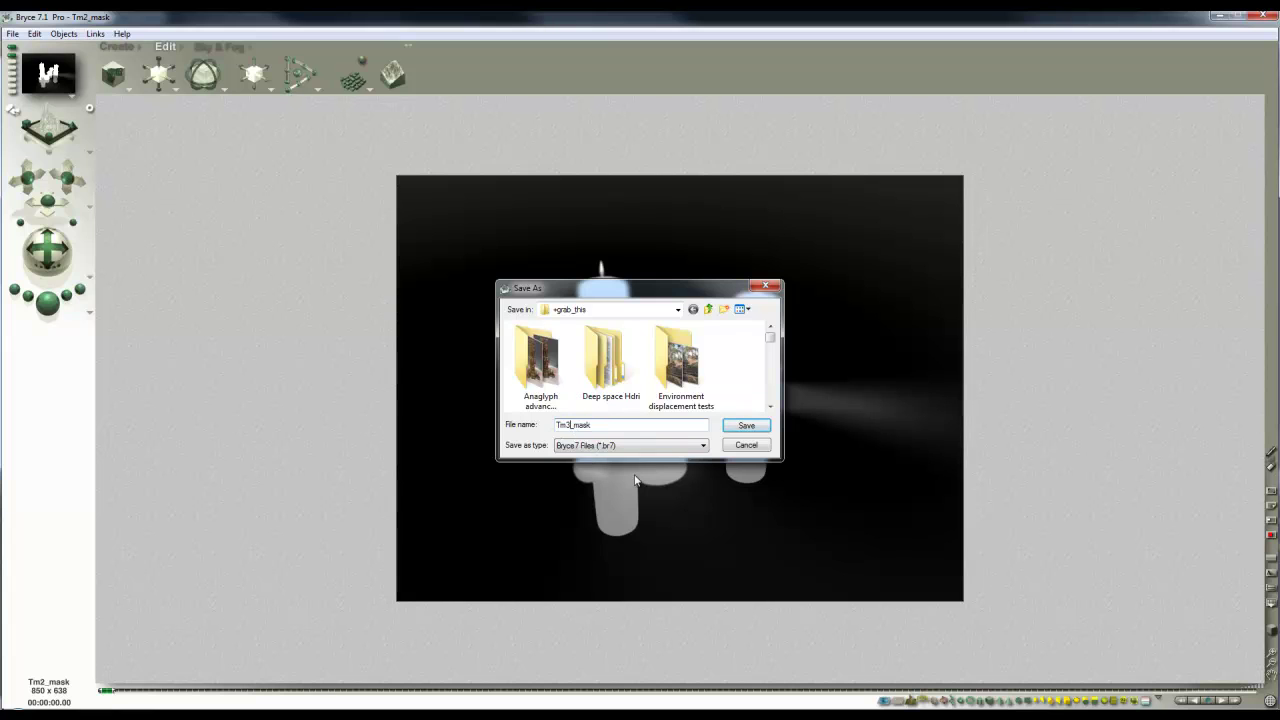
left_click(740, 428)
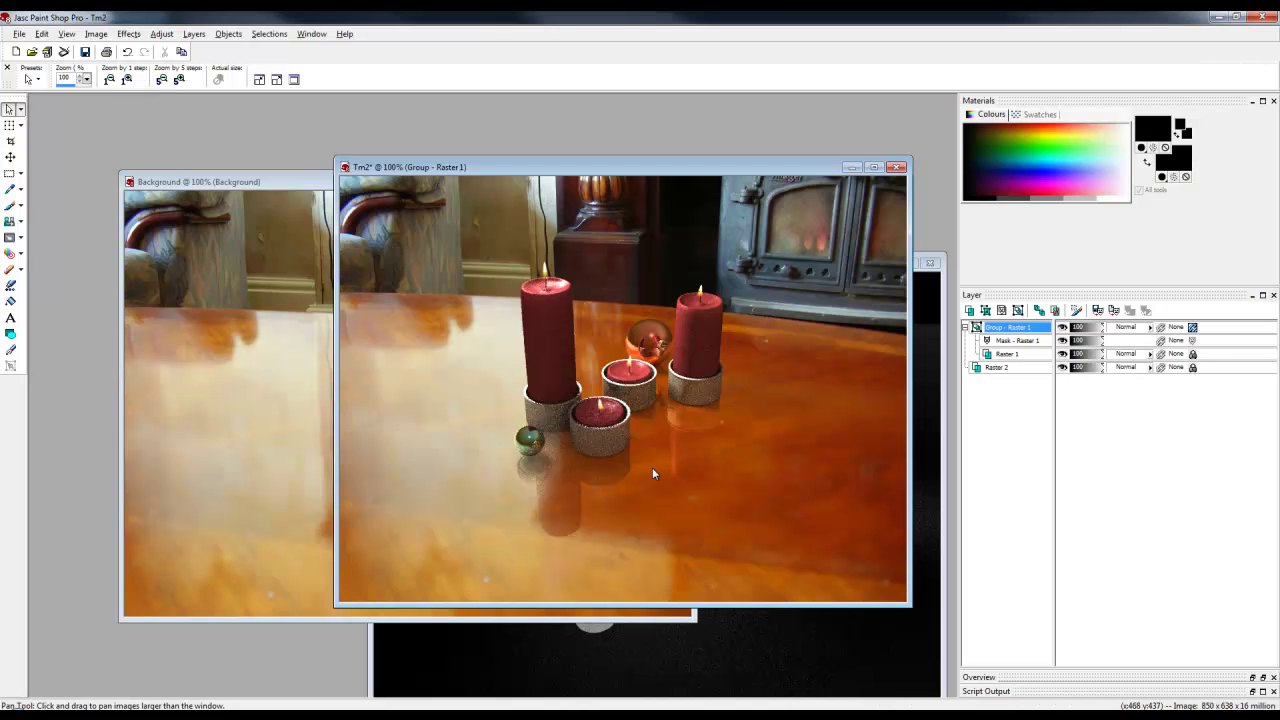
In Paint Shop Pro, close the old Tm2 composite, the Background photo and the old mask image
left_click(900, 167)
left_click(652, 400)
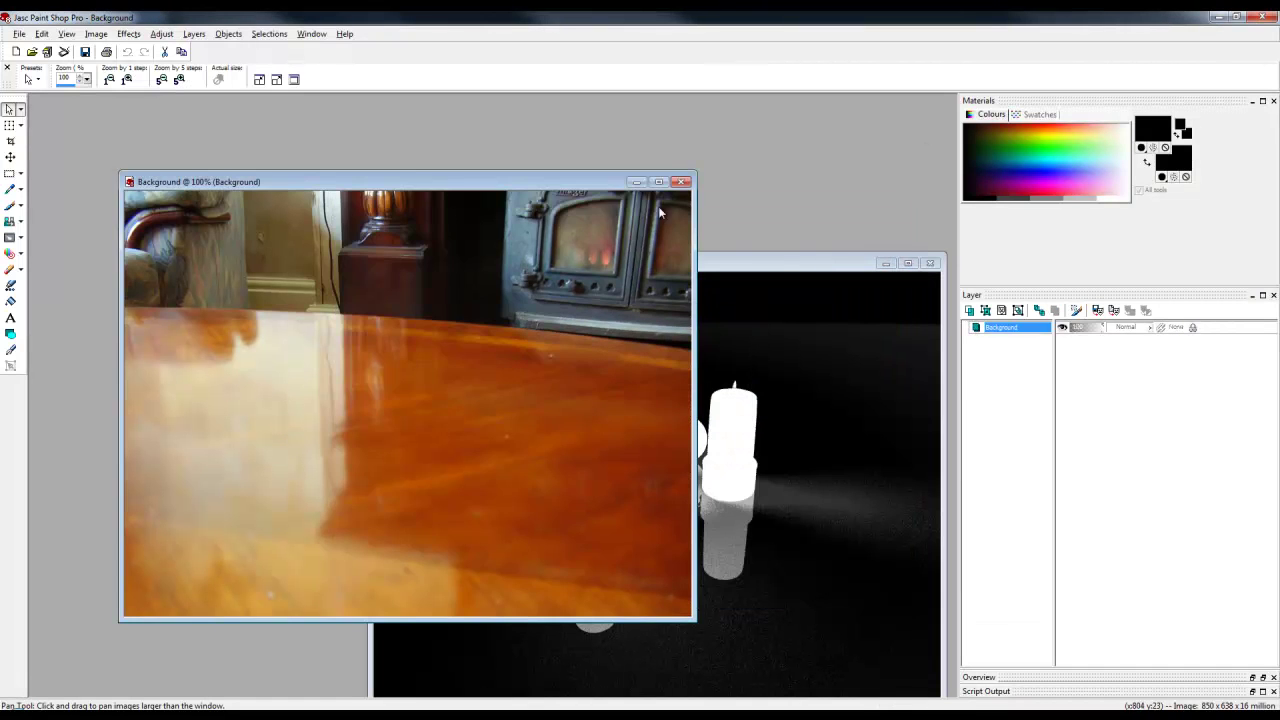
left_click(683, 187)
left_click(931, 263)
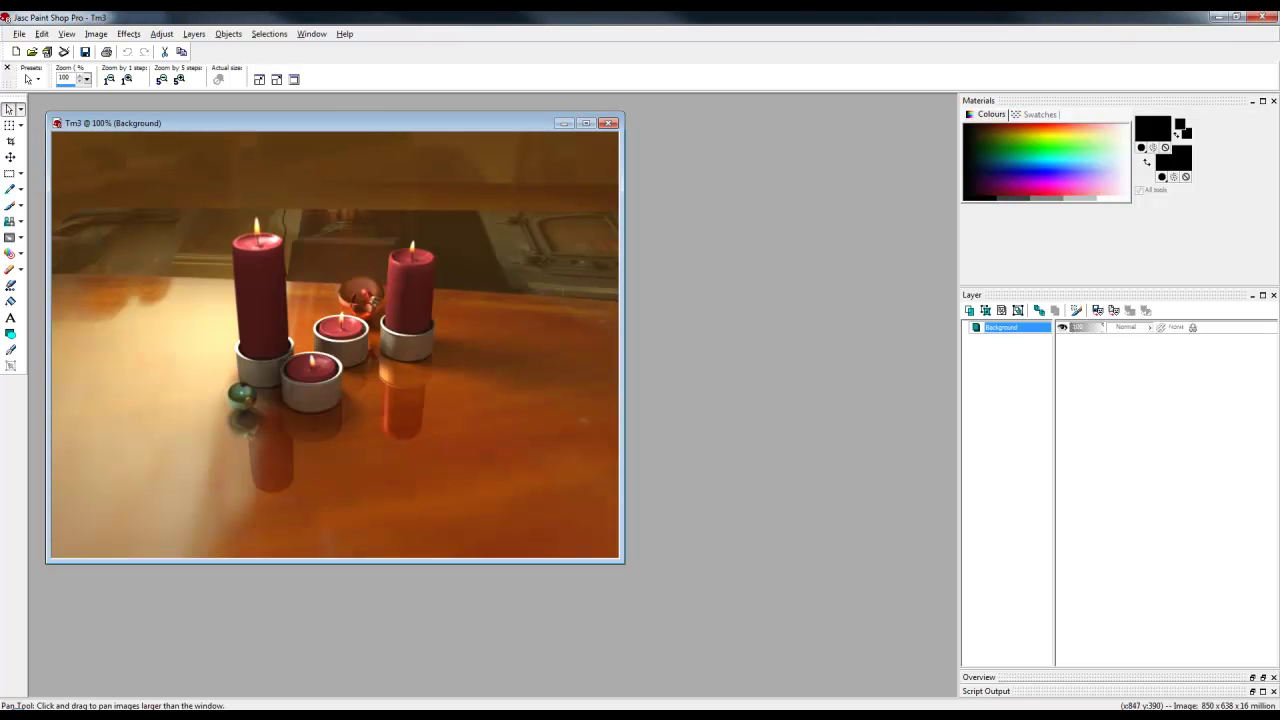
Add a mask layer to the Tm3 image from Tm3_mask, using source luminance without inverting the mask data
left_click(184, 121)
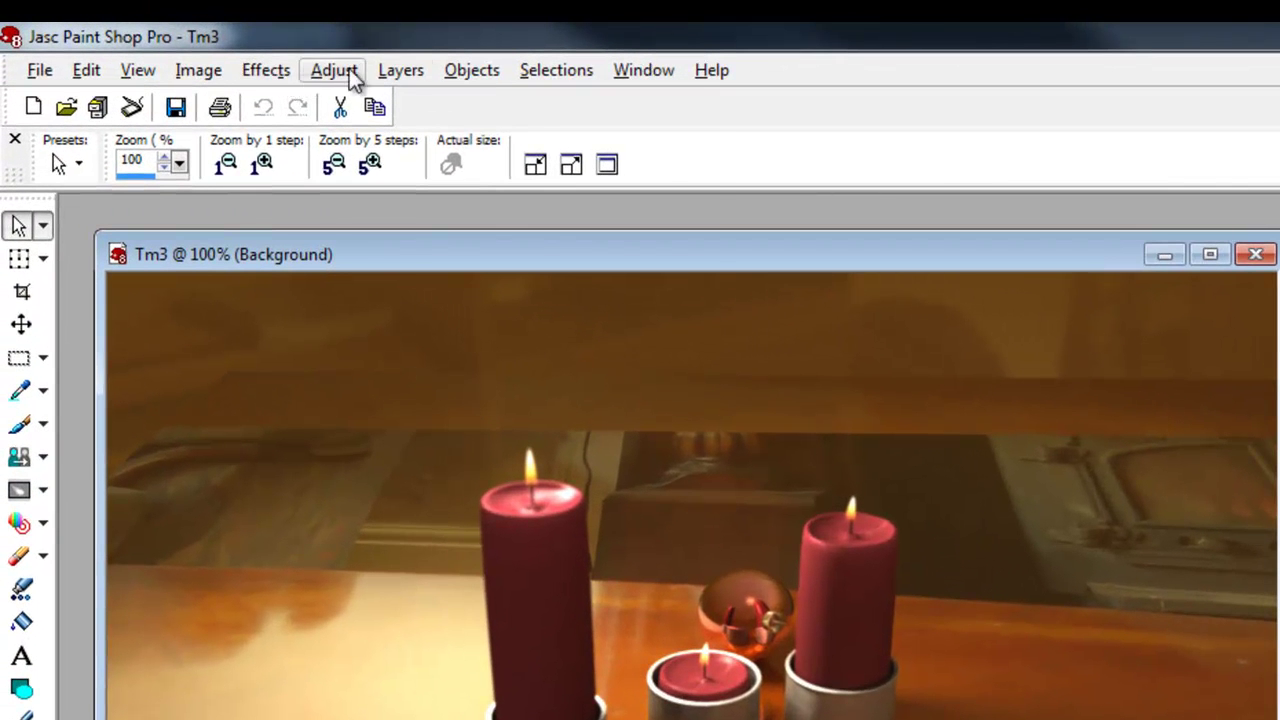
left_click(400, 70)
mouse_move(537, 203)
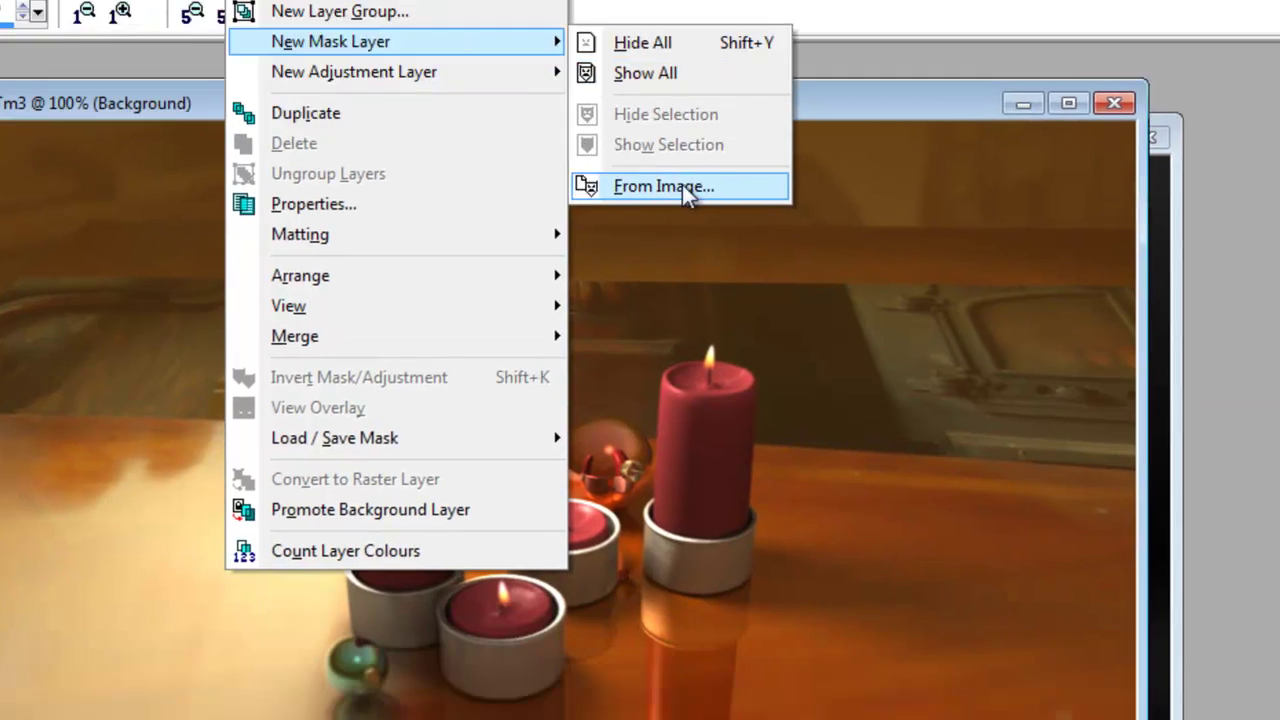
left_click(682, 186)
left_click(1020, 354)
left_click(914, 397)
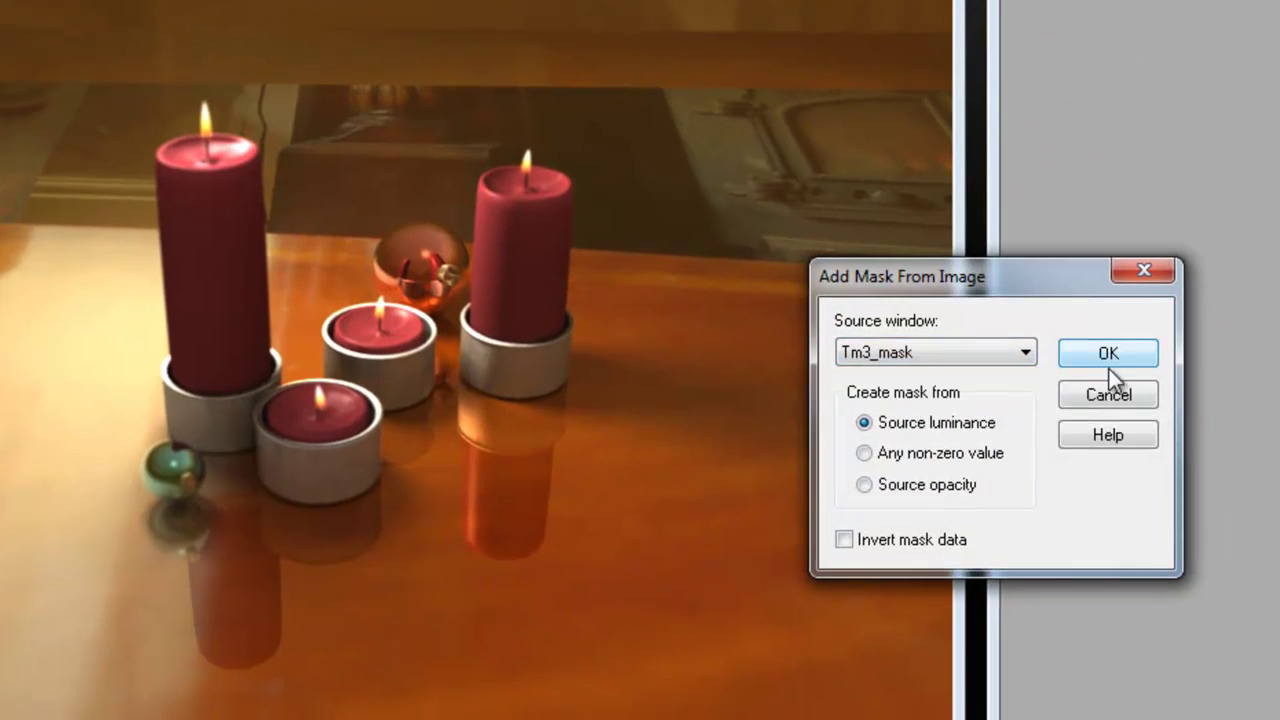
left_click(1108, 354)
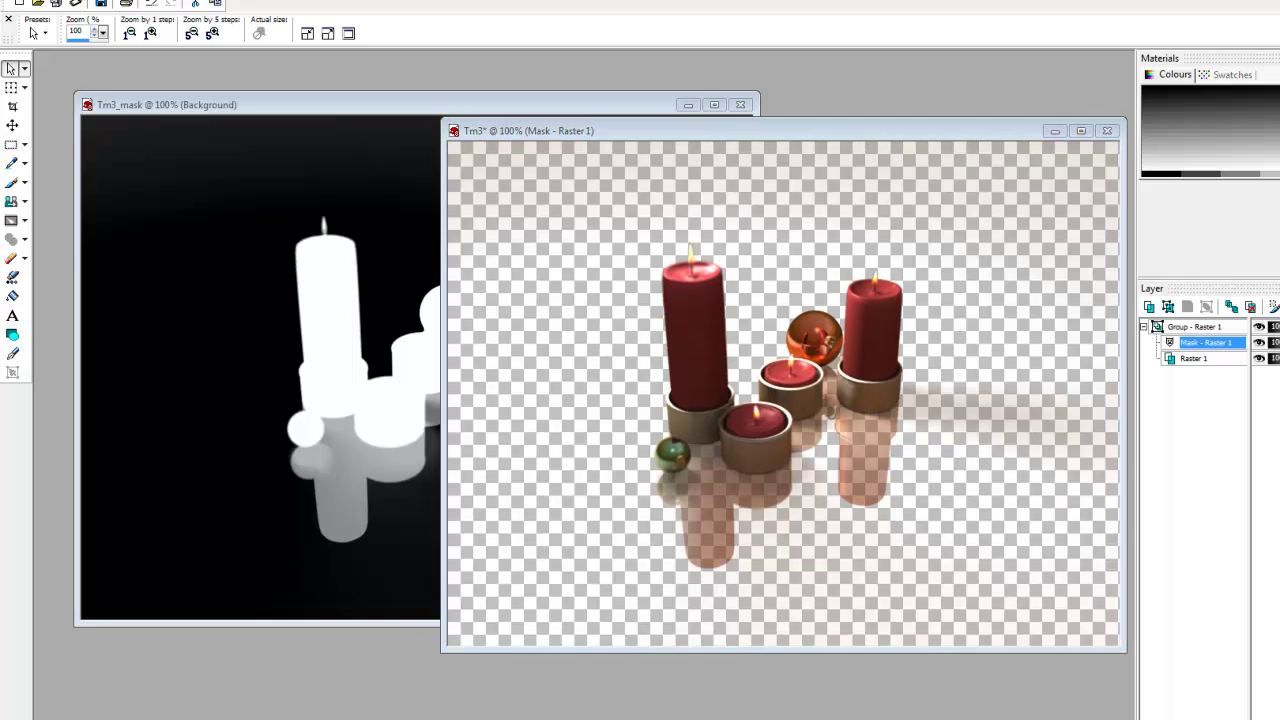
Paste the Background photo into Tm3 as a new layer and place it below the masked candle group
left_click_drag(947, 199, 804, 84)
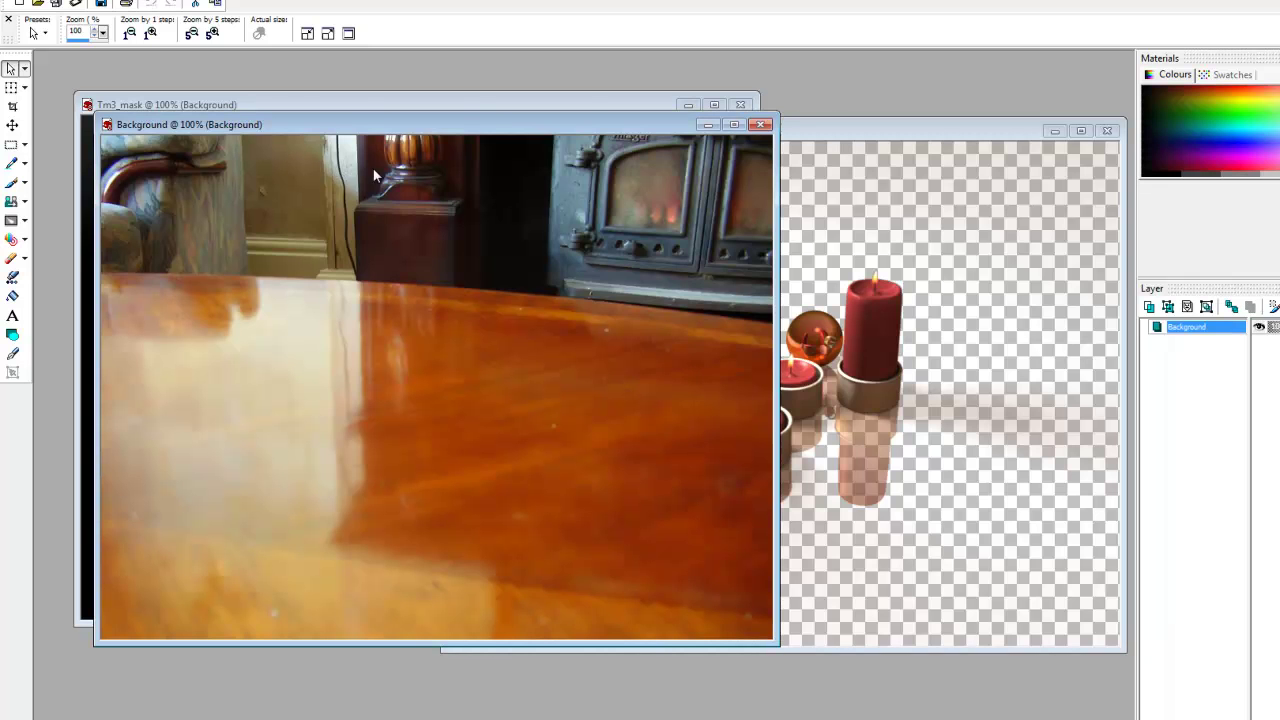
left_click(818, 152)
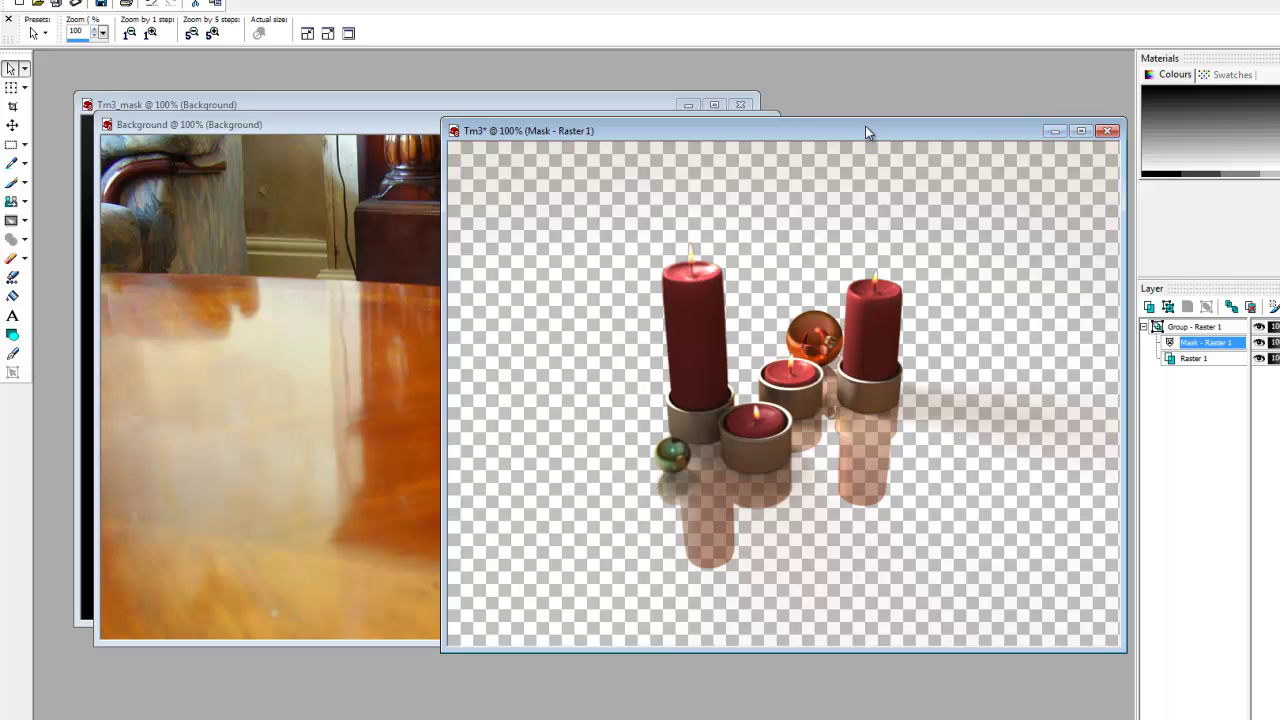
left_click(362, 126)
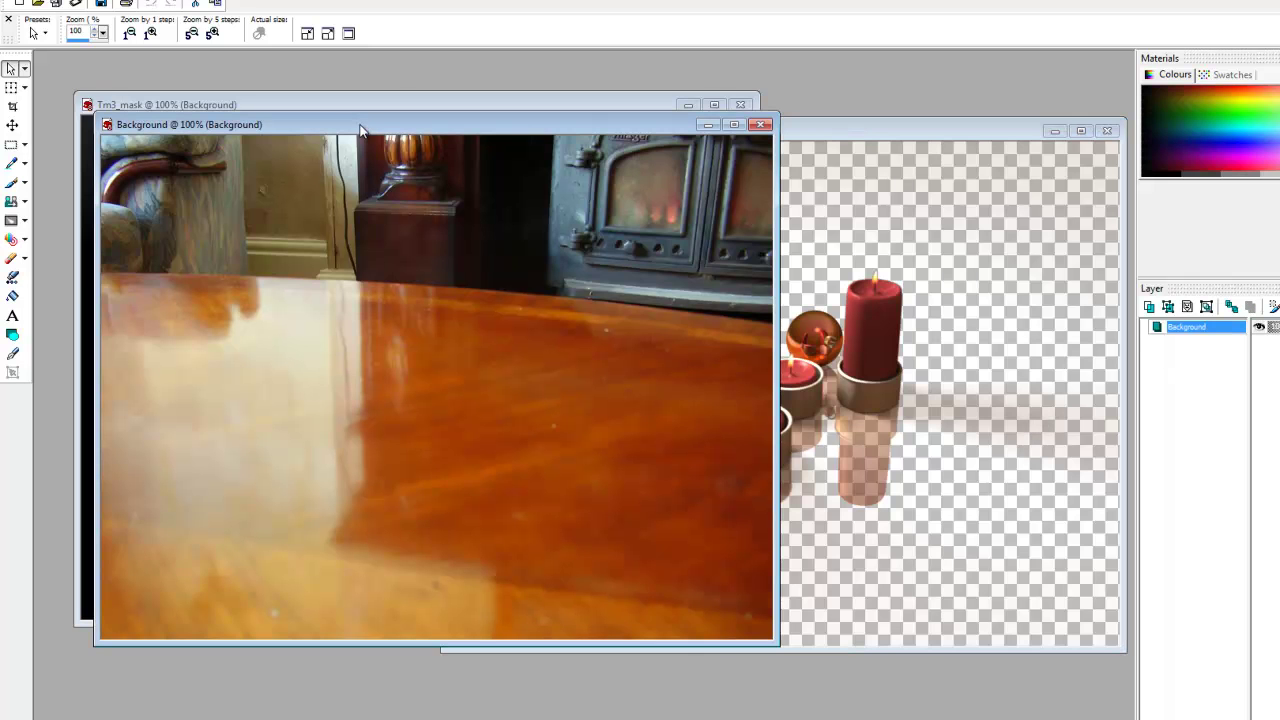
left_click(849, 131)
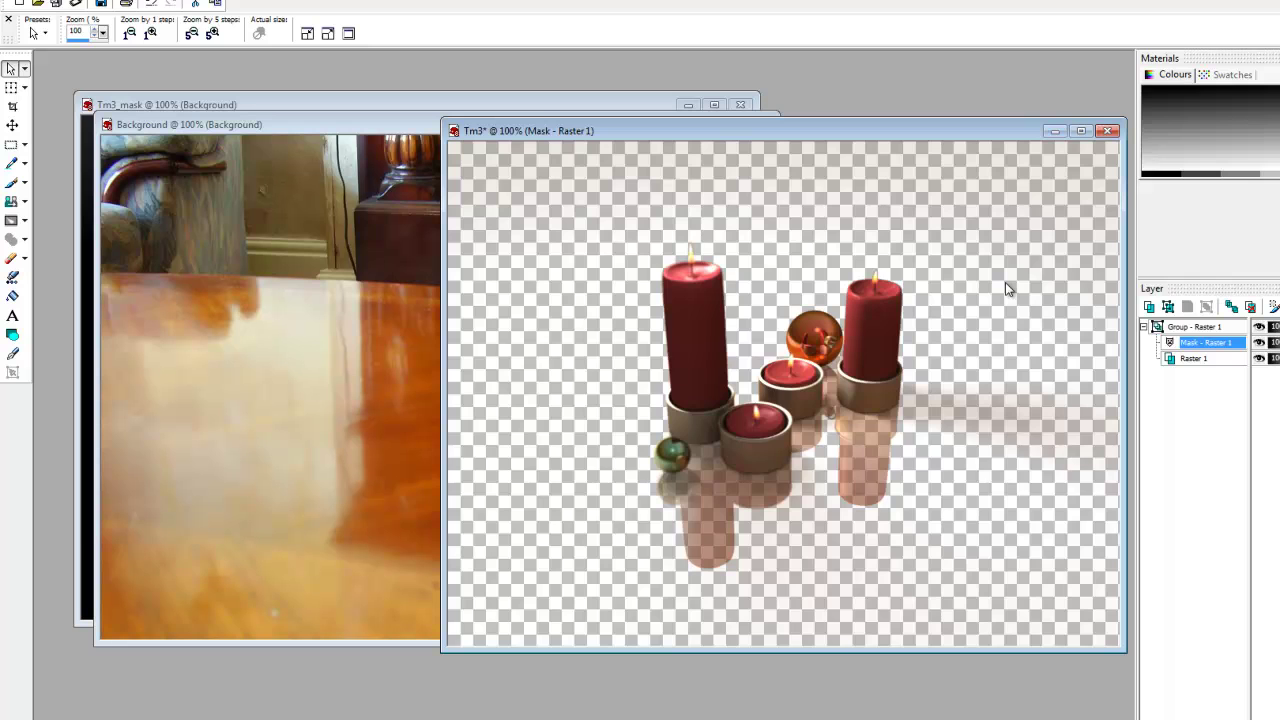
key("ctrl+l")
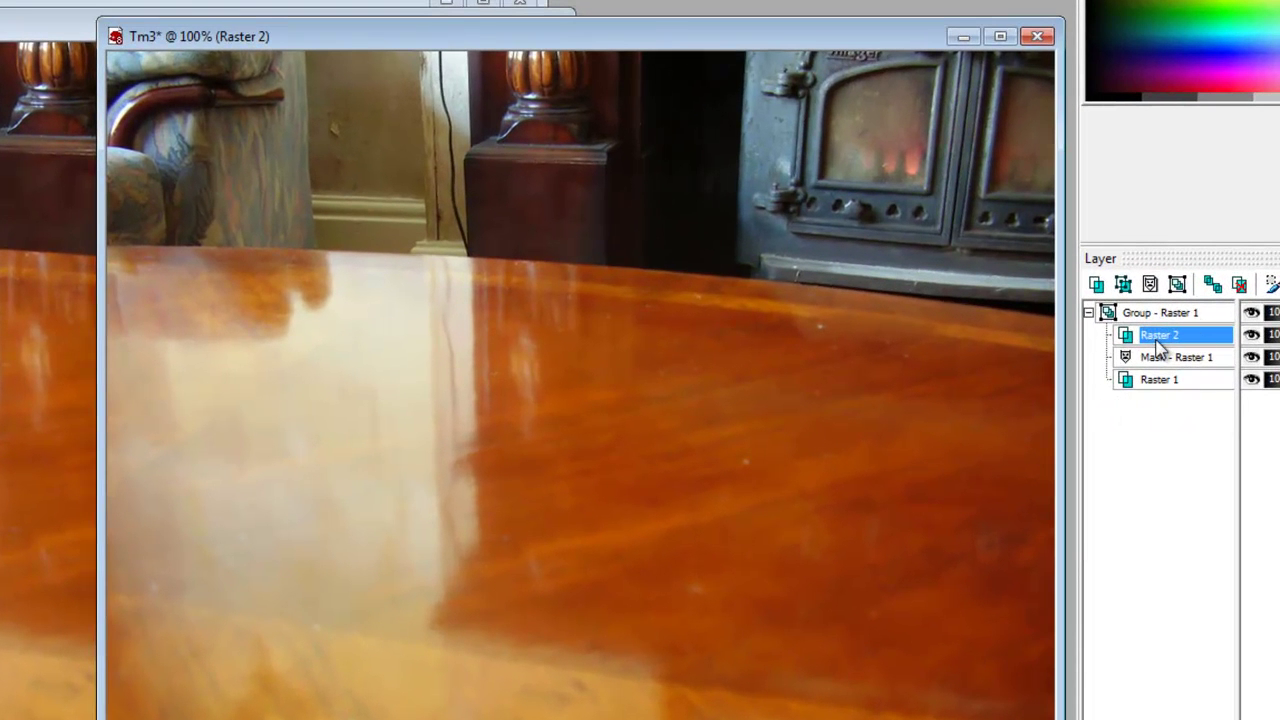
left_click_drag(1160, 335, 1140, 312)
left_click(1138, 340)
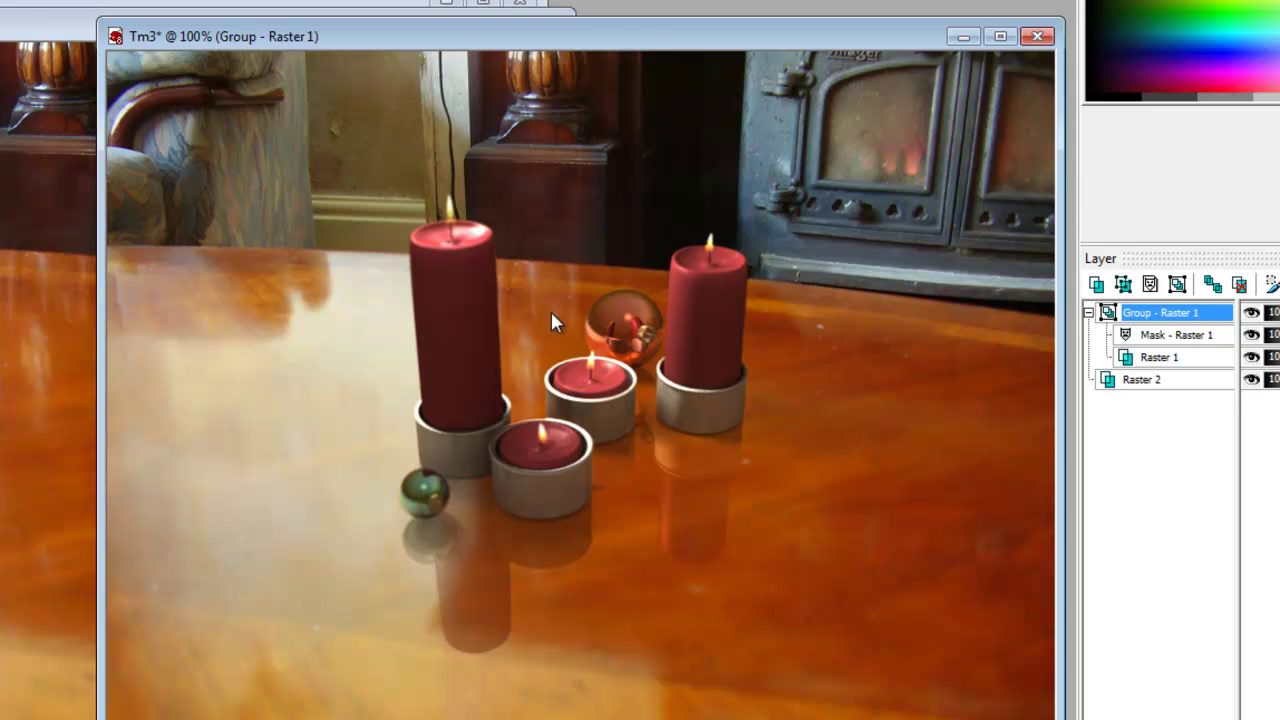
Enlarge the Tm3 composite's window and examine the candles, baubles, reflections and shadows up close against the table photo
left_click_drag(603, 22, 374, 1)
left_click(518, 5)
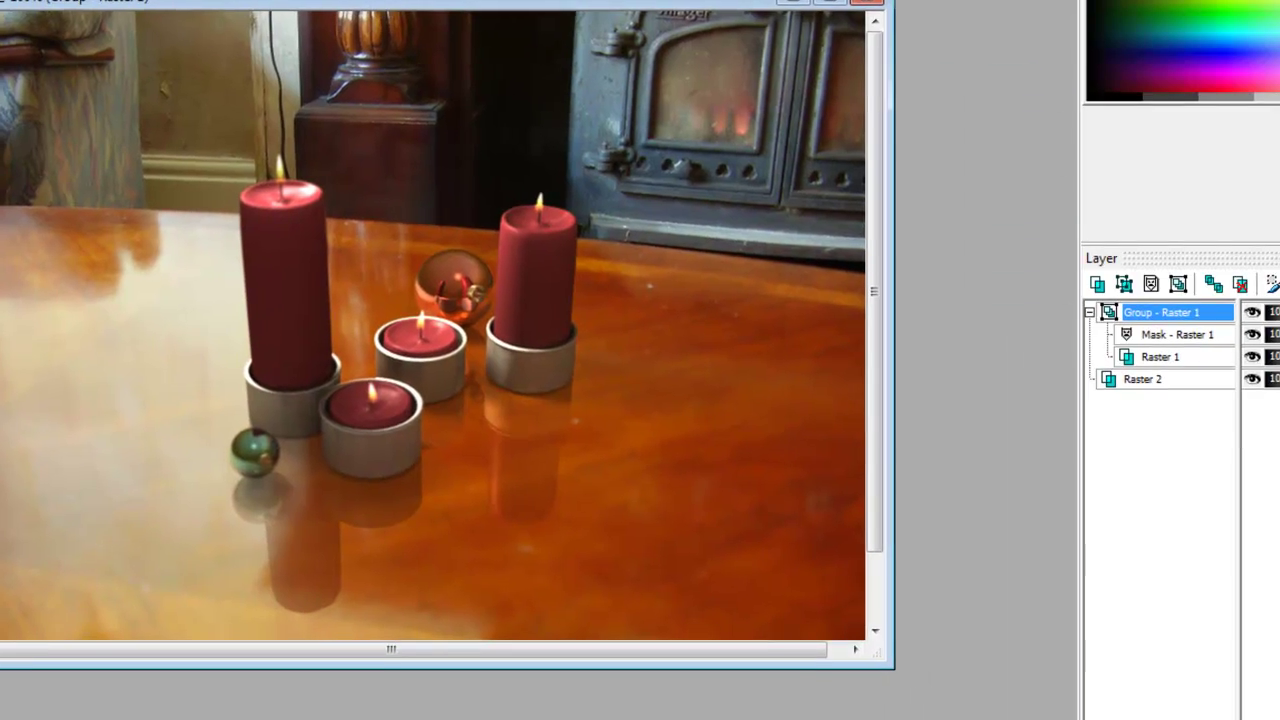
left_click_drag(893, 668, 1010, 719)
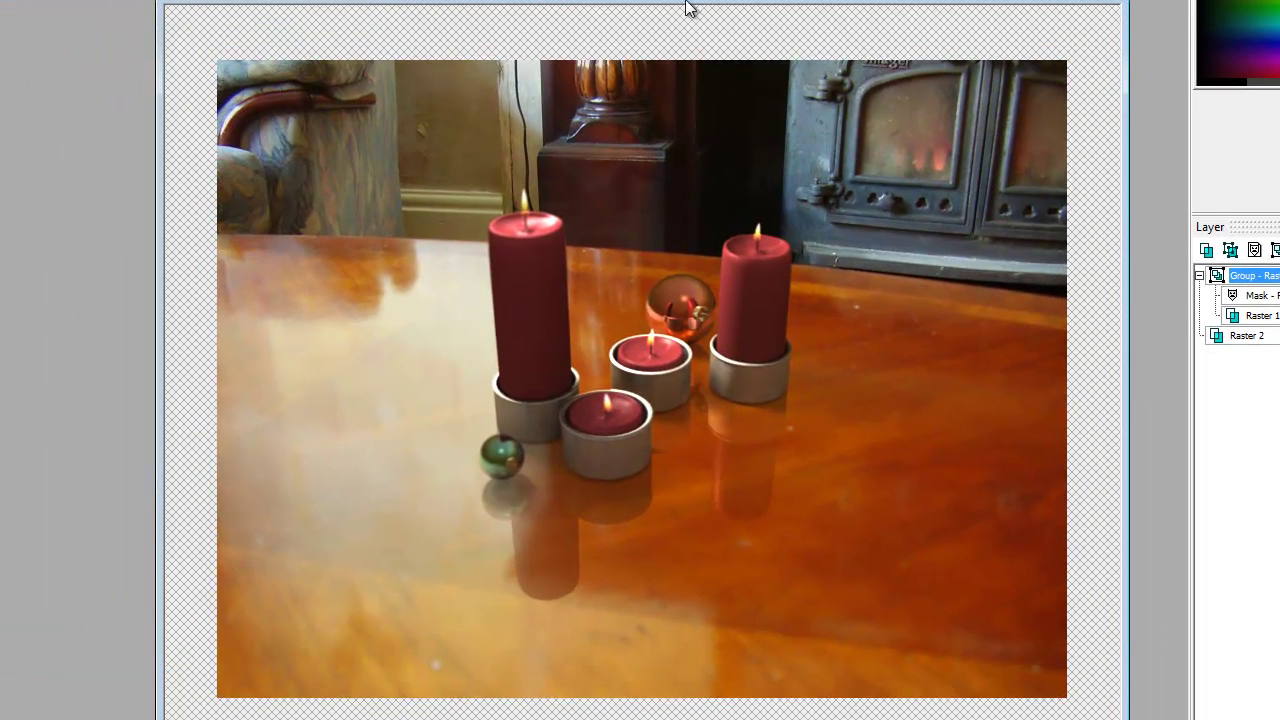
left_click_drag(687, 3, 611, 0)
scroll(596, 263, "up", 1)
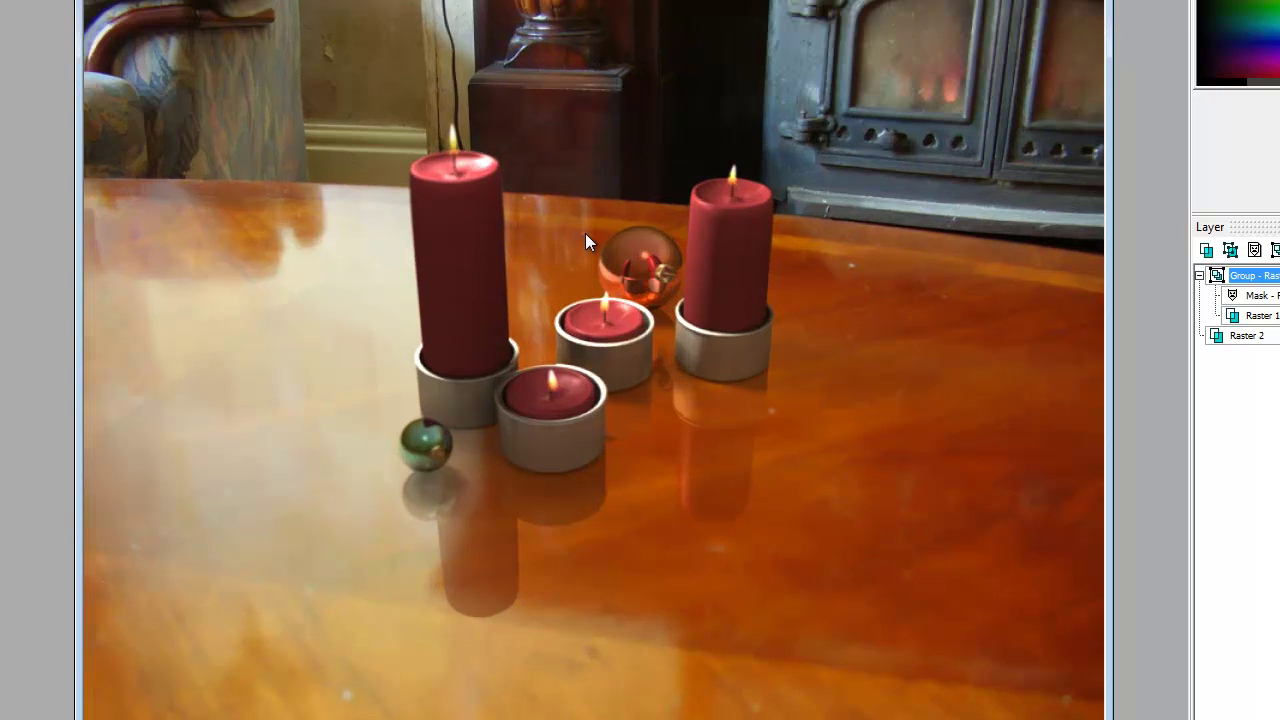
scroll(585, 233, "up", 2)
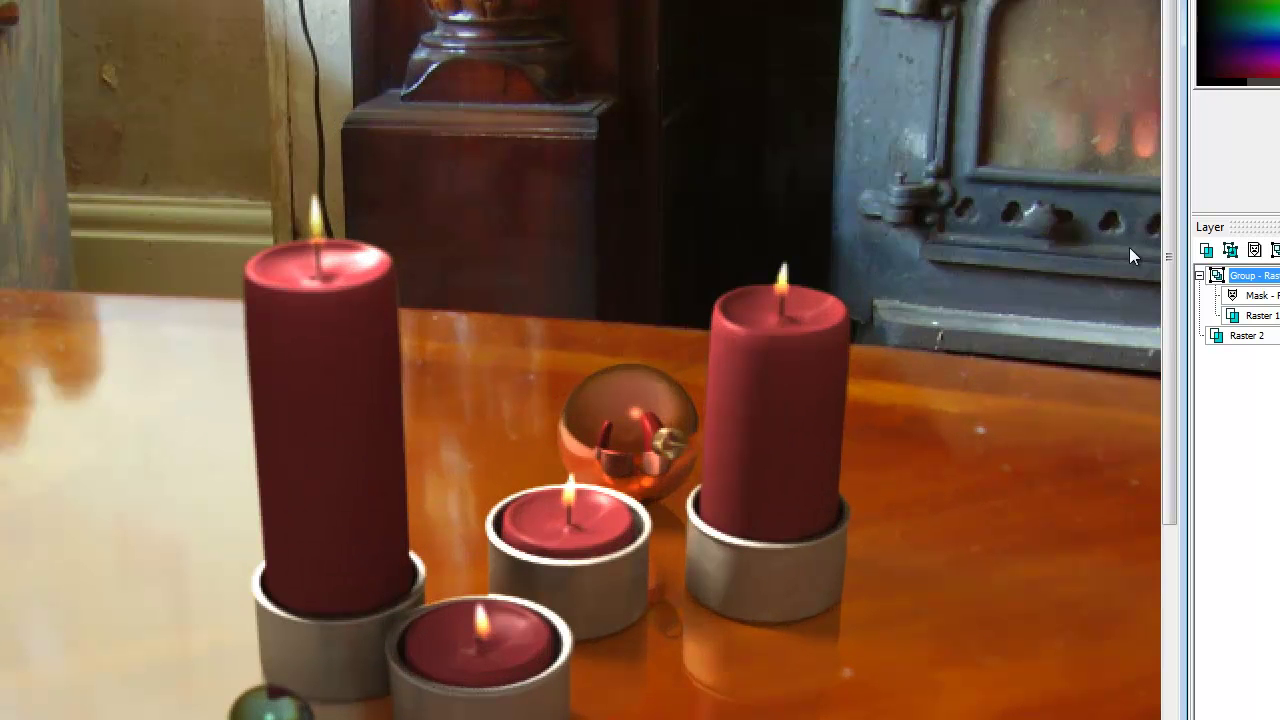
left_click_drag(1171, 266, 1171, 400)
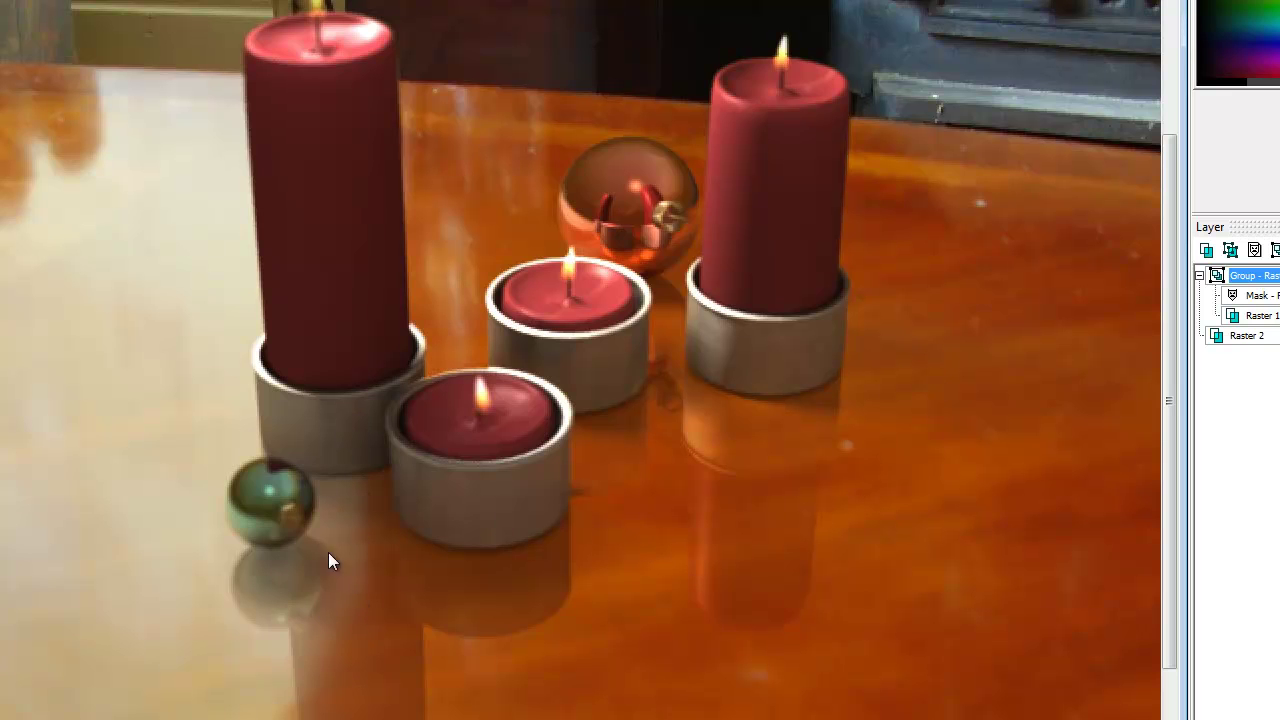
scroll(430, 457, "down", 2)
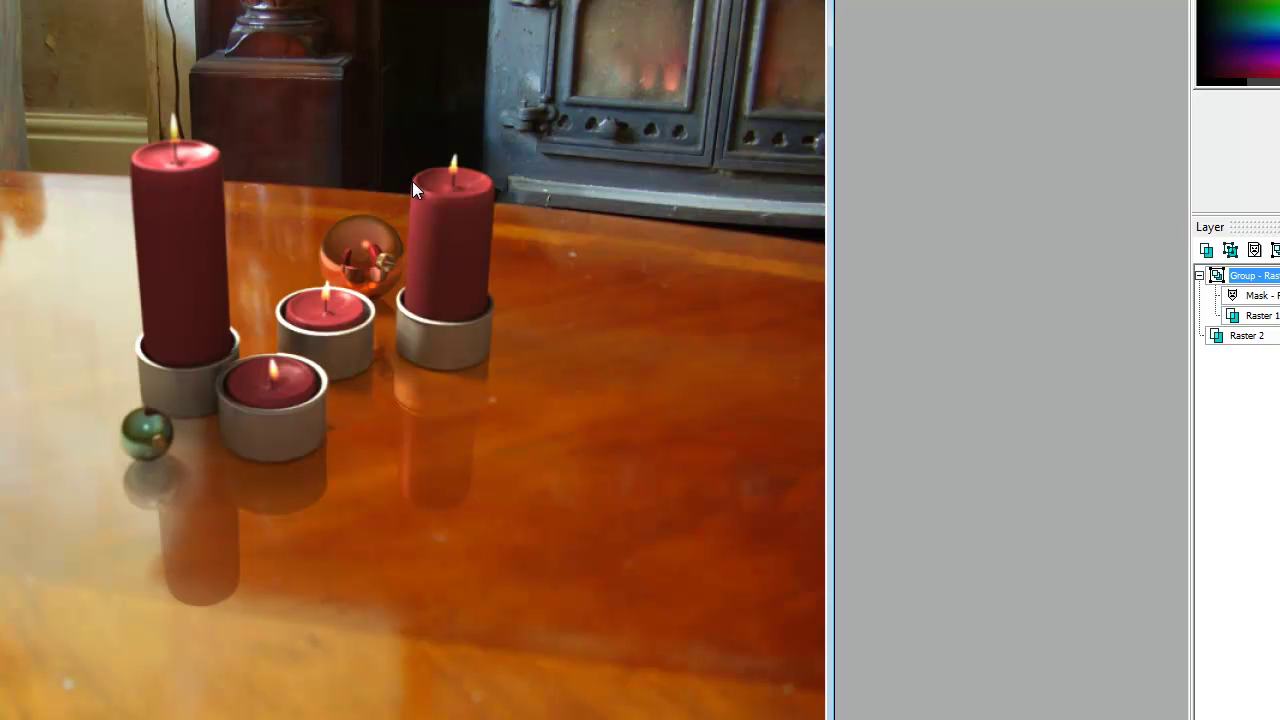
scroll(412, 181, "up", 1)
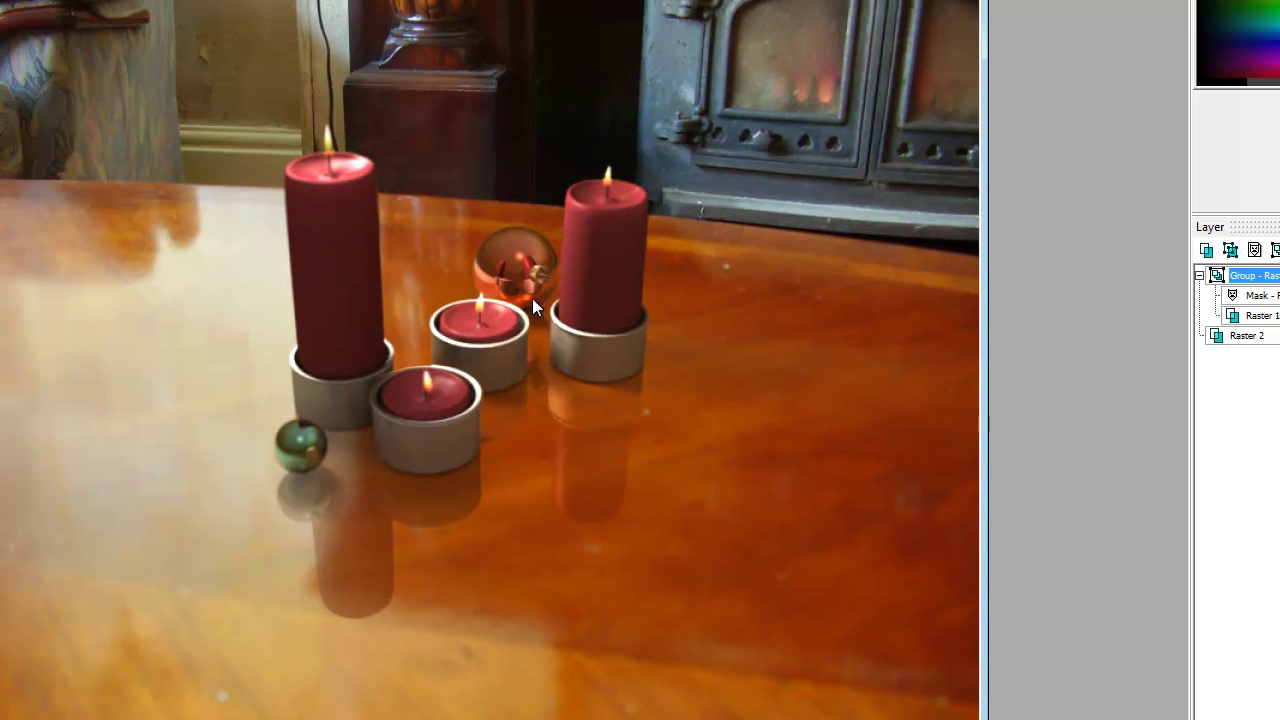